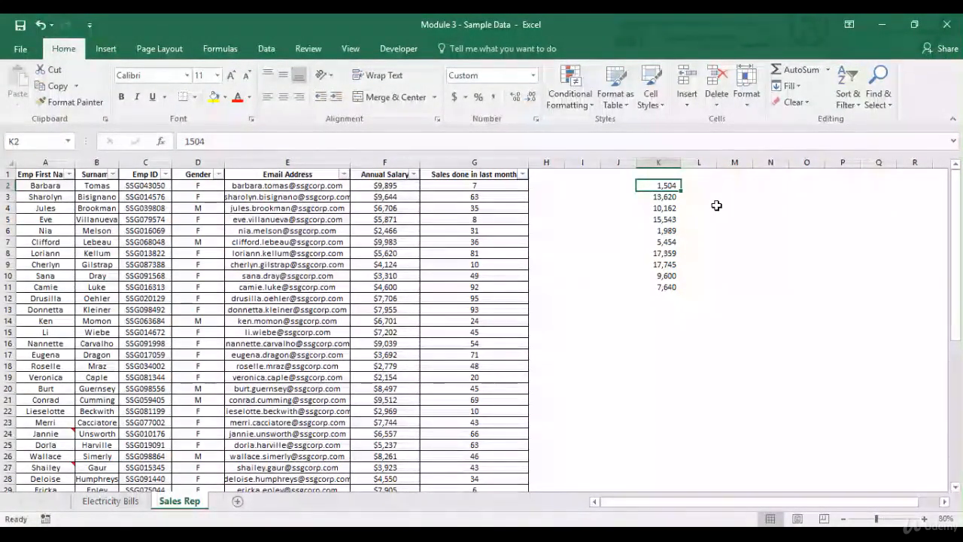
- Fill cell K3 with yellow
key(ctrl+shift+Down)
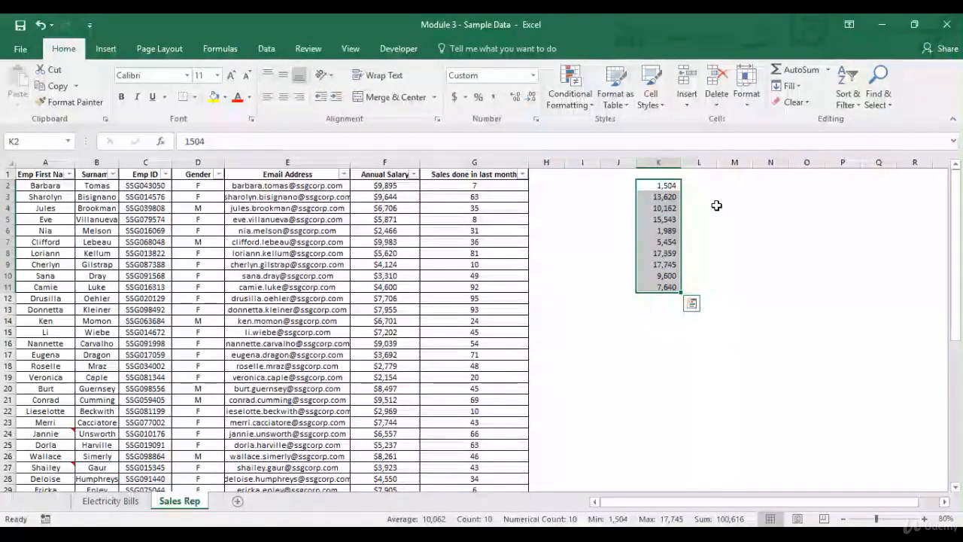
click(668, 186)
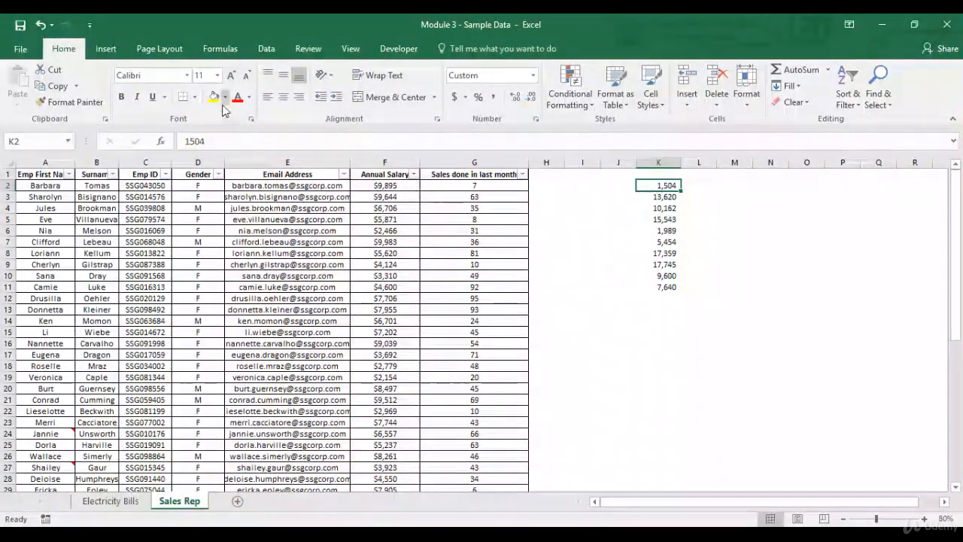
click(656, 197)
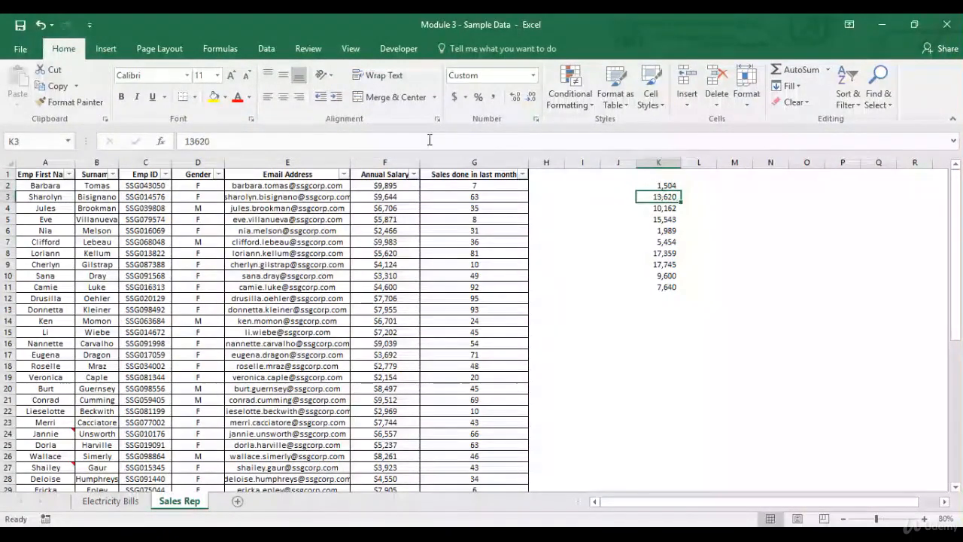
click(212, 100)
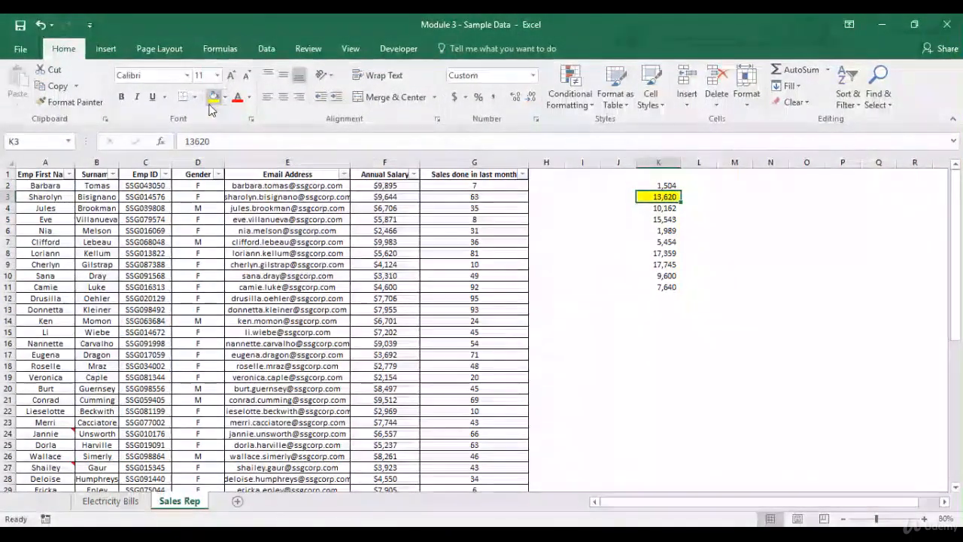
- Copy K3's yellow formatting with Format Painter onto cells K4, K5, K8, K9 and K10
click(98, 103)
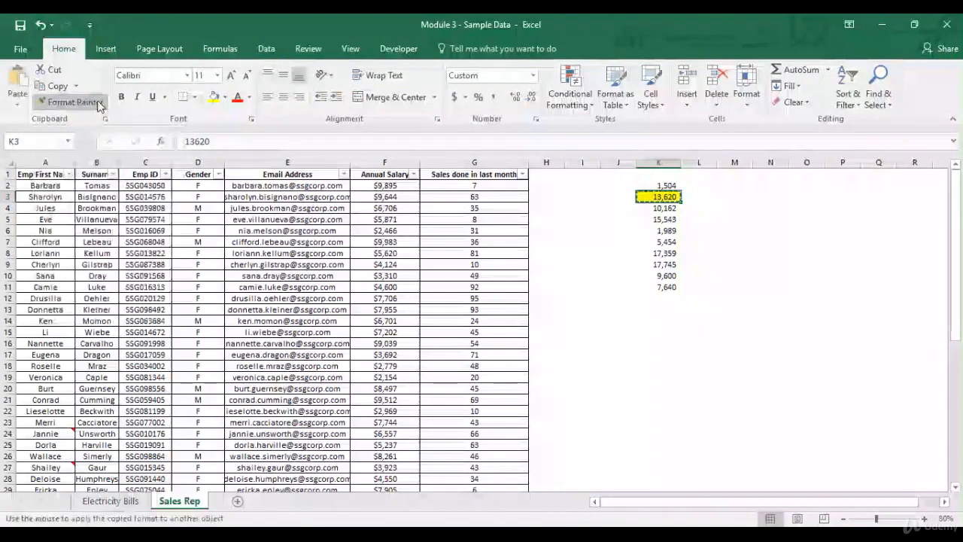
click(669, 207)
click(666, 219)
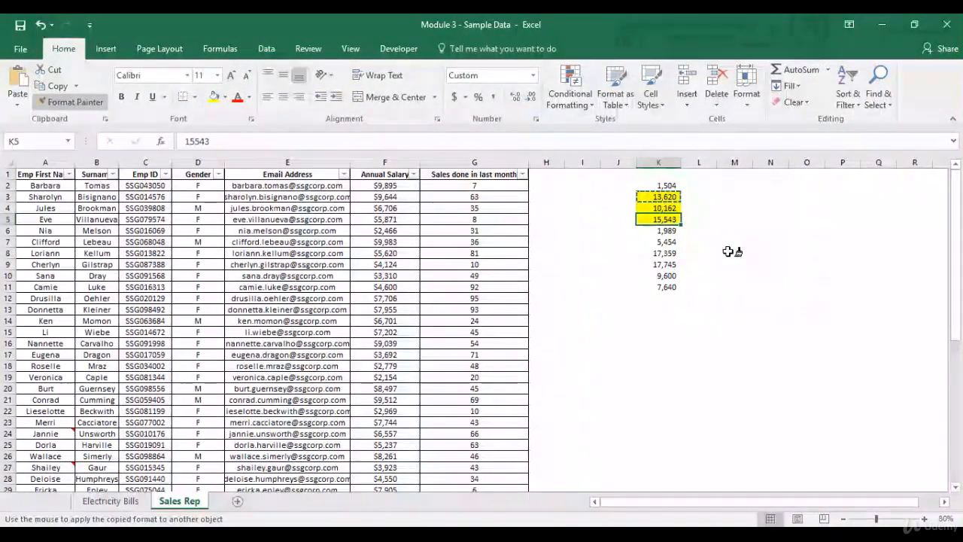
click(669, 253)
click(672, 263)
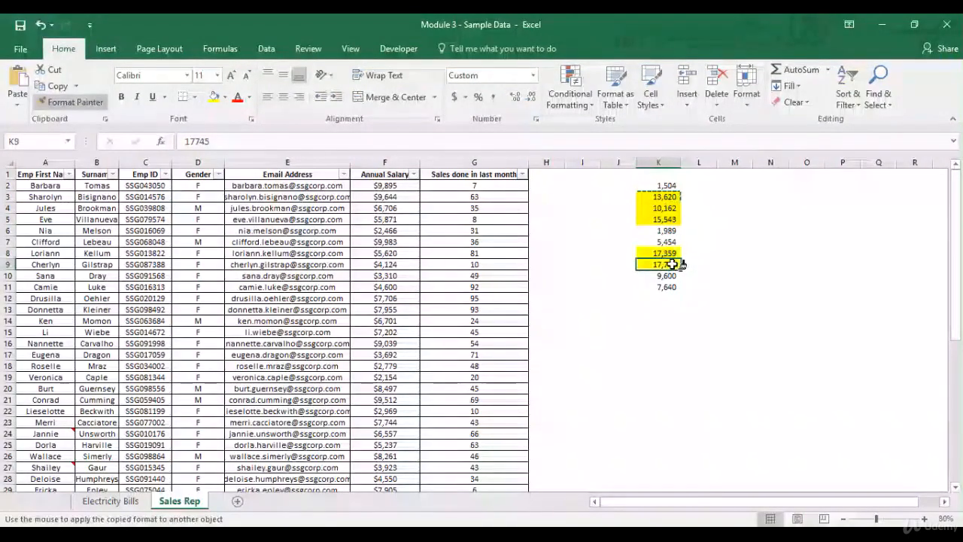
click(669, 275)
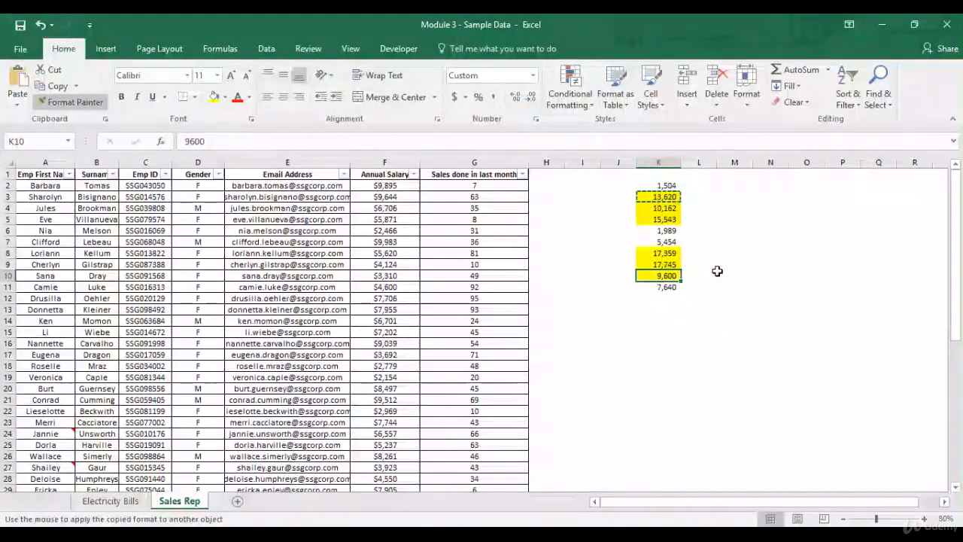
key(Escape)
- Create a Greater Than conditional formatting rule on the Annual Salary values F2:F51 for amounts above 9000
drag(669, 187, 672, 289)
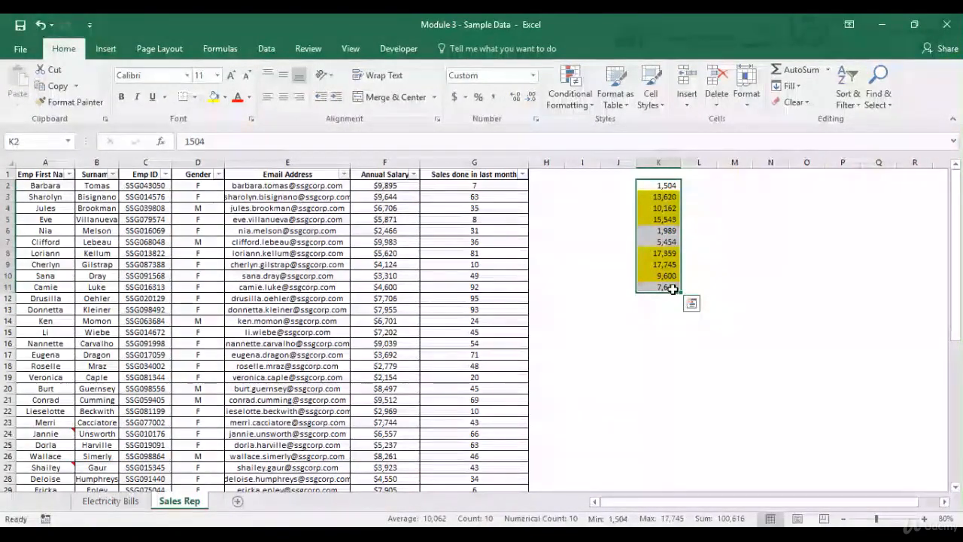
click(408, 187)
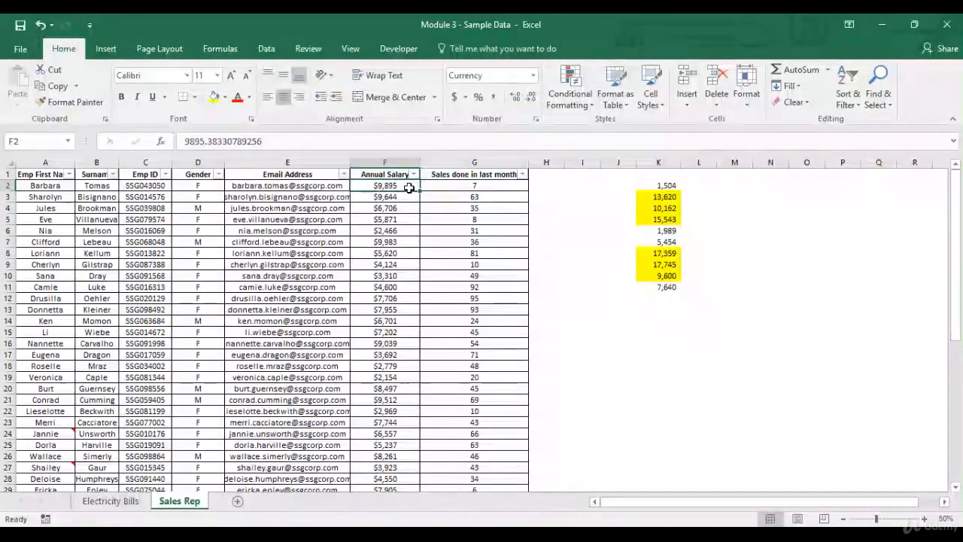
key(ctrl+shift+Down)
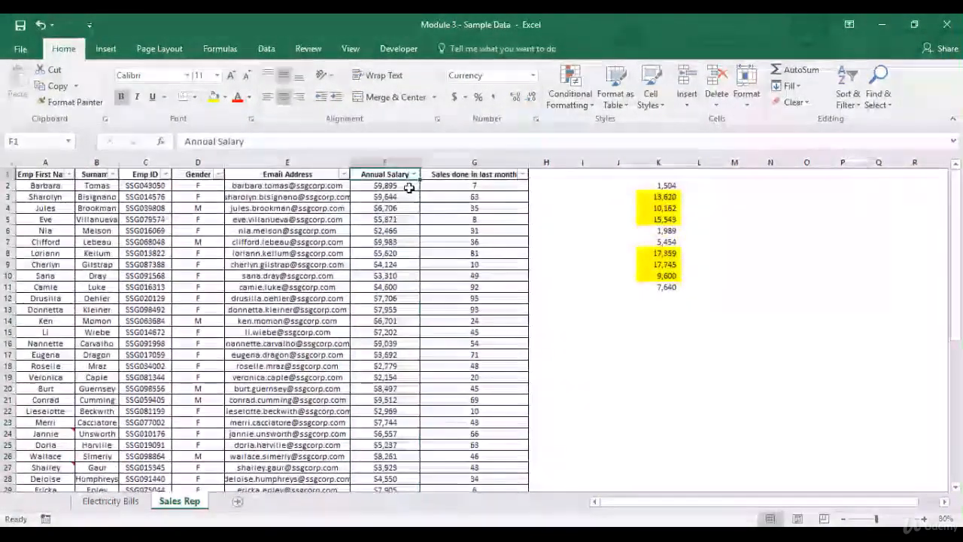
click(409, 187)
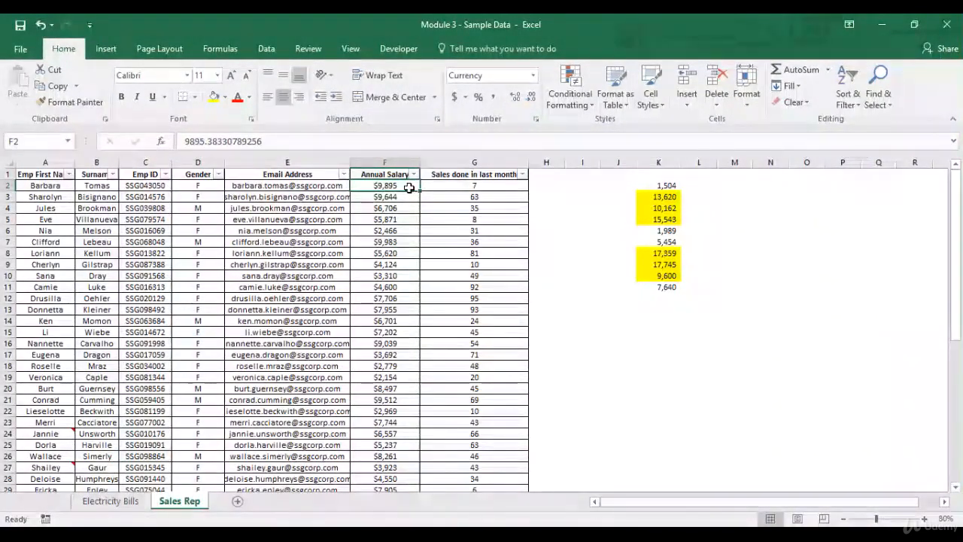
key(ctrl+shift+Down)
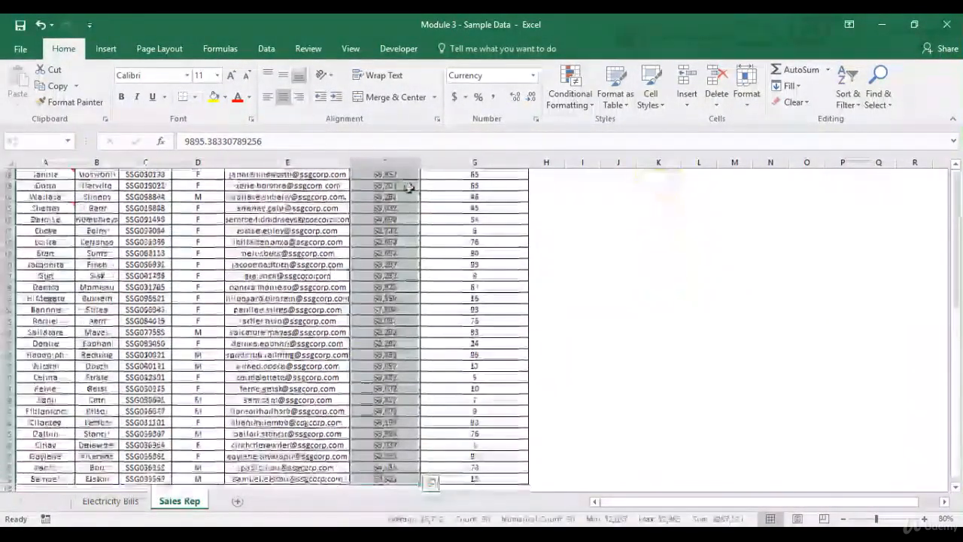
click(584, 105)
mouse_move(585, 130)
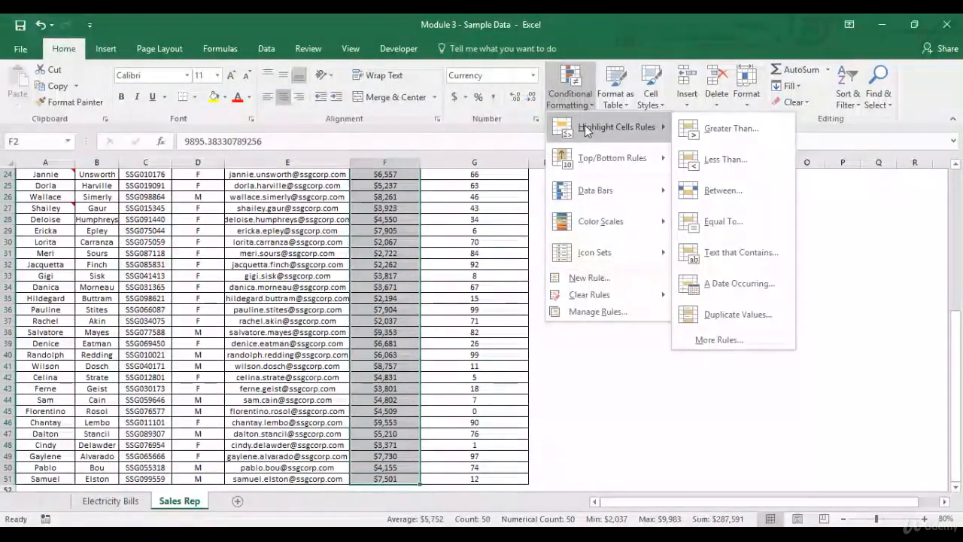
click(712, 130)
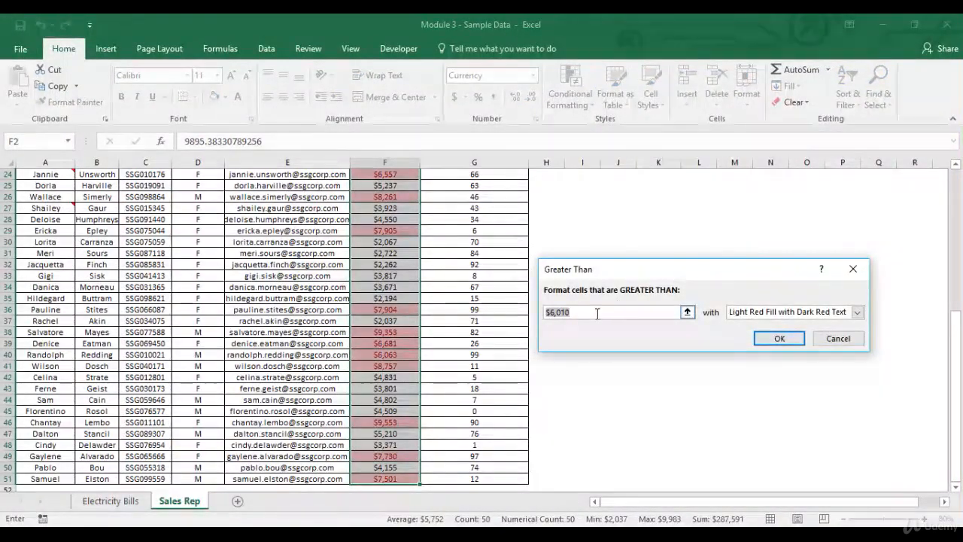
key(BackSpace)
key(BackSpace)
key(BackSpace)
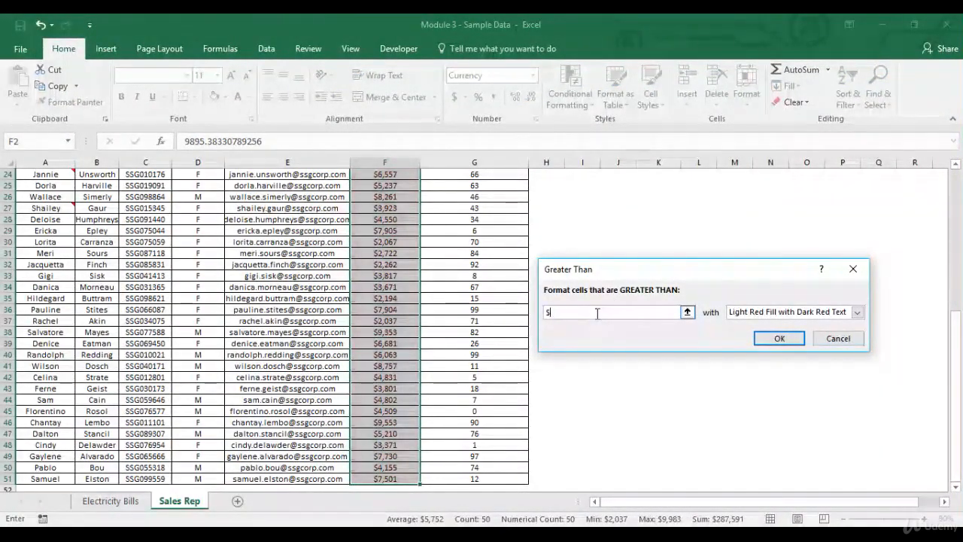
text(9000)
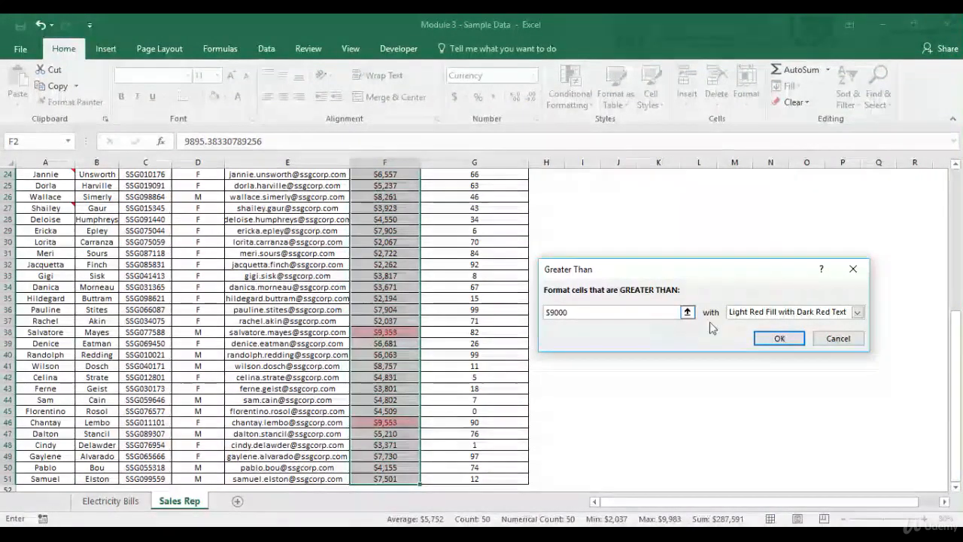
- Give the rule a custom format with a yellow background fill and apply it
click(859, 313)
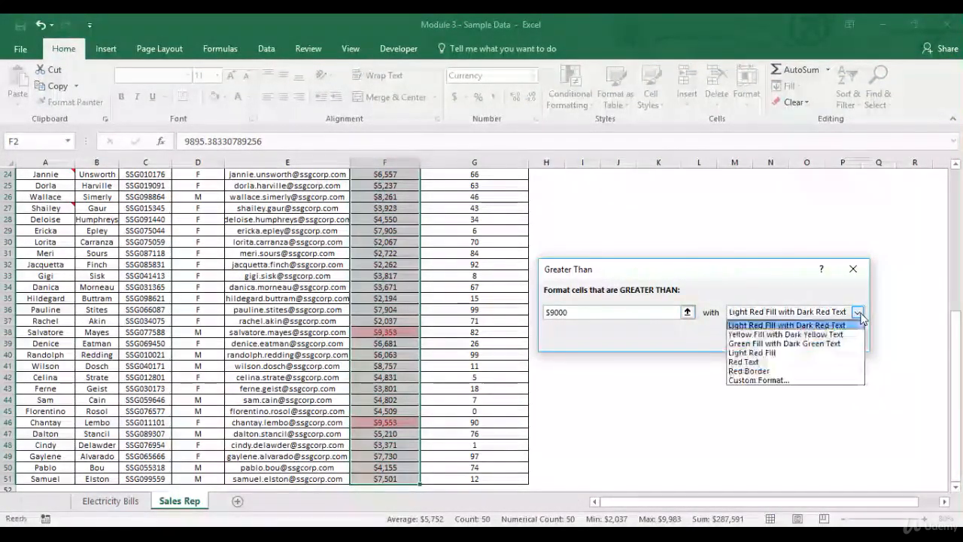
click(789, 380)
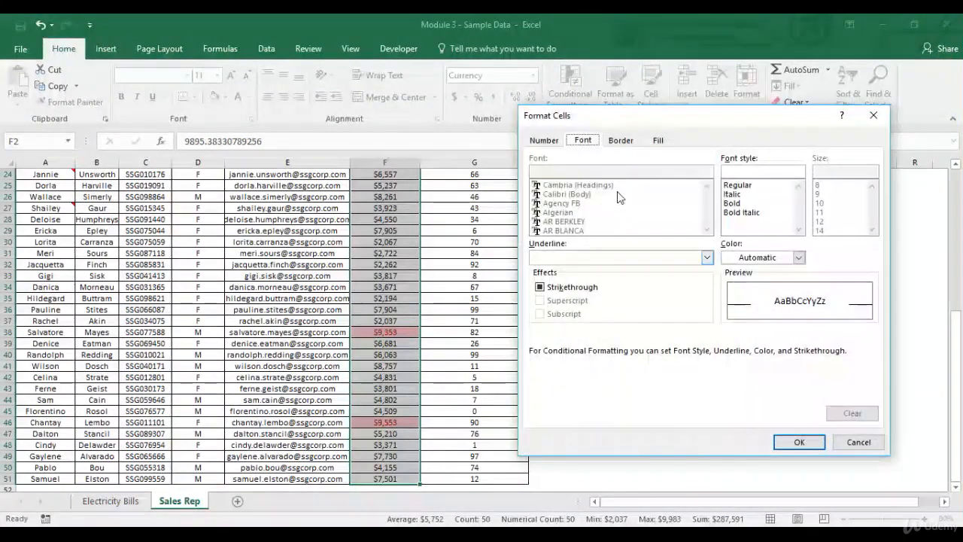
click(658, 141)
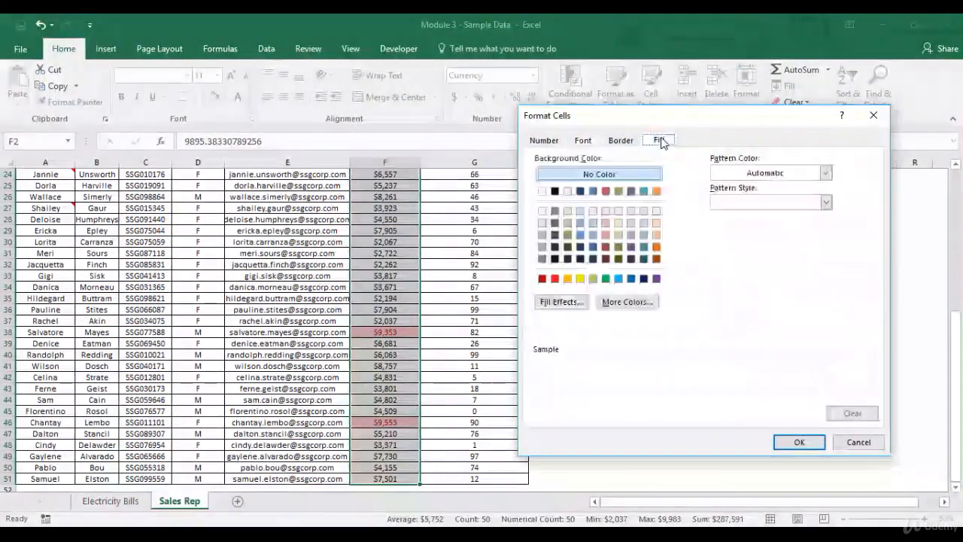
click(580, 279)
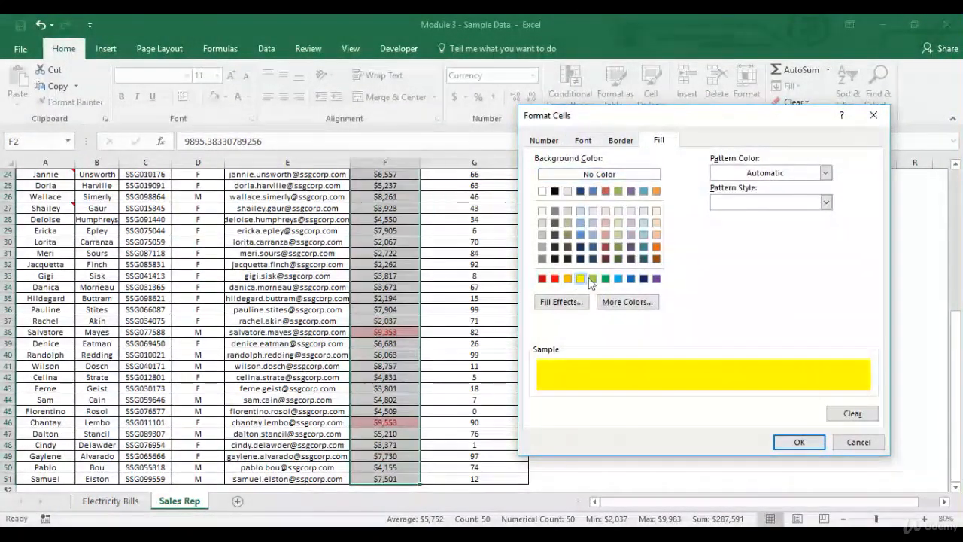
click(802, 443)
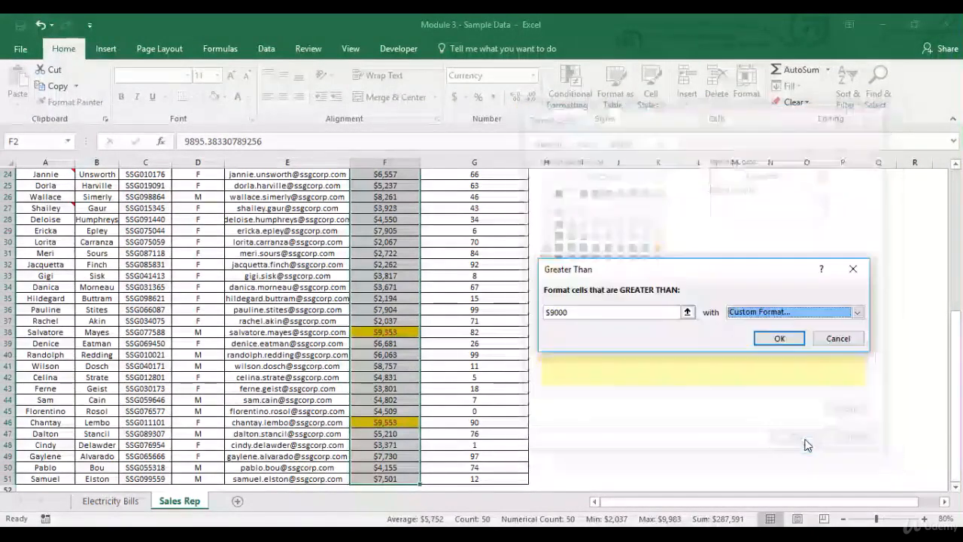
click(780, 339)
- Step down through the Annual Salary column to review which salaries are highlighted
scroll(405, 304, up, 8)
key(Down)
key(Down)
key(Down)
key(Down)
key(Down)
key(Down)
key(Down)
key(Down)
key(Down)
key(Down)
key(Down)
key(Down)
key(Down)
key(Down)
key(Down)
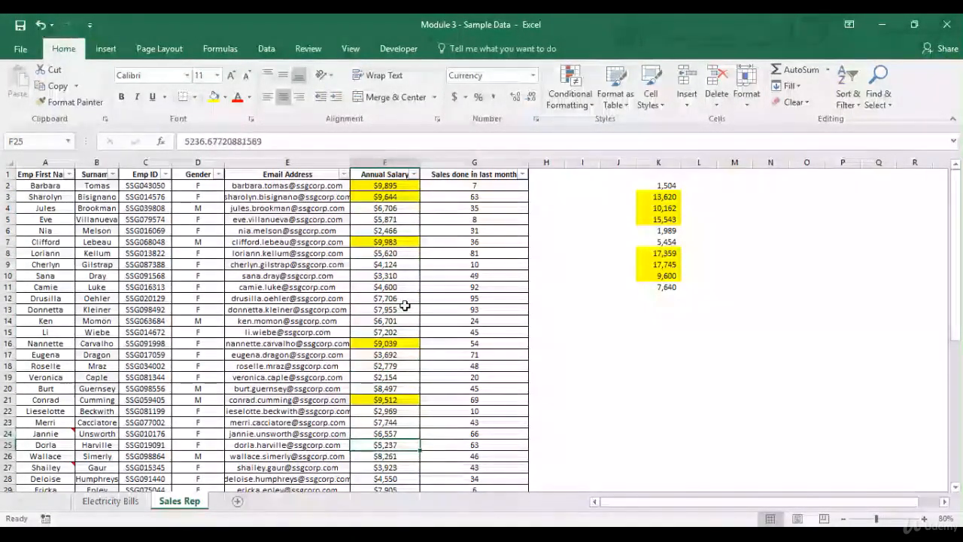
key(Down)
key(Down)
key(Down)
key(Down)
key(Down)
key(Down)
key(Down)
key(Down)
key(Down)
key(Down)
key(Down)
key(Down)
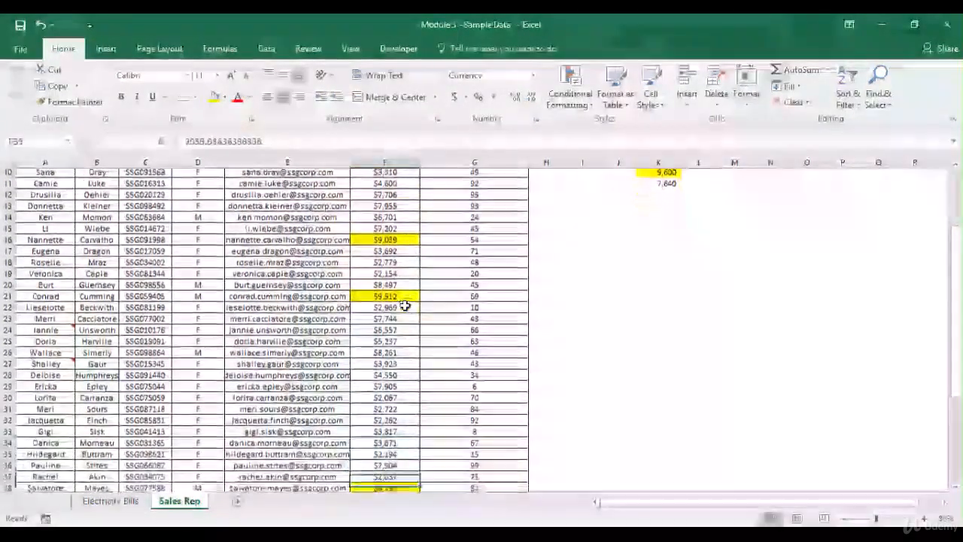
key(Down)
key(Down)
key(Down)
key(Down)
key(Down)
key(Down)
key(Down)
key(Down)
key(Down)
key(Down)
key(Down)
key(Down)
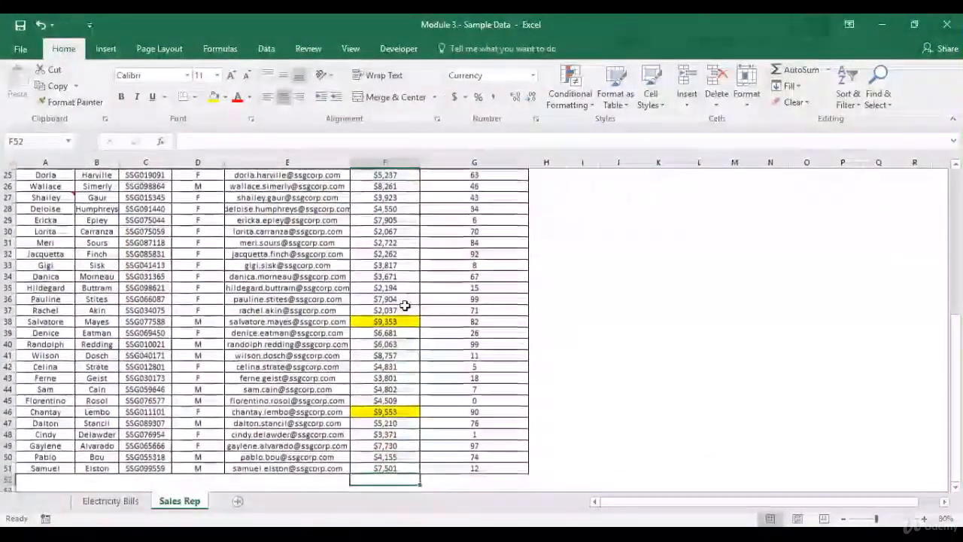
key(Up)
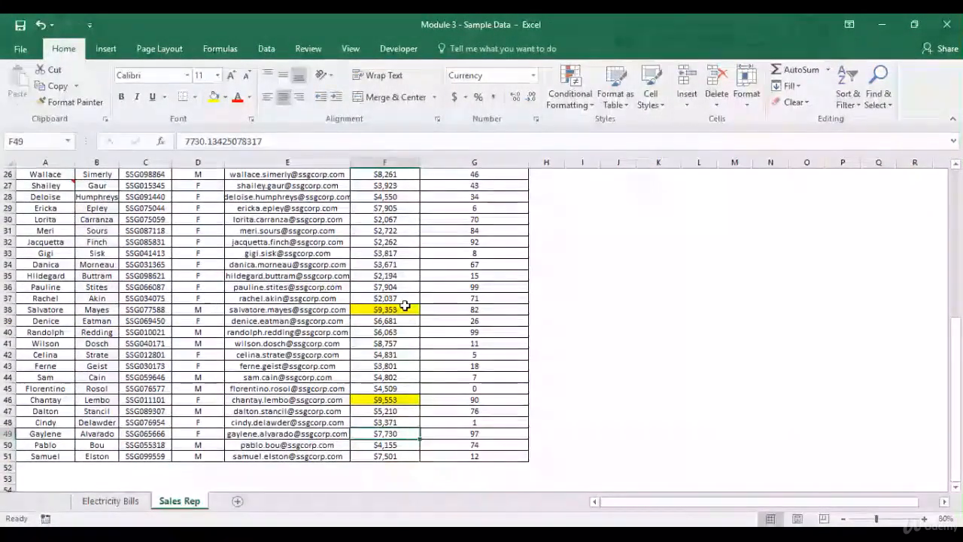
key(ctrl+Up)
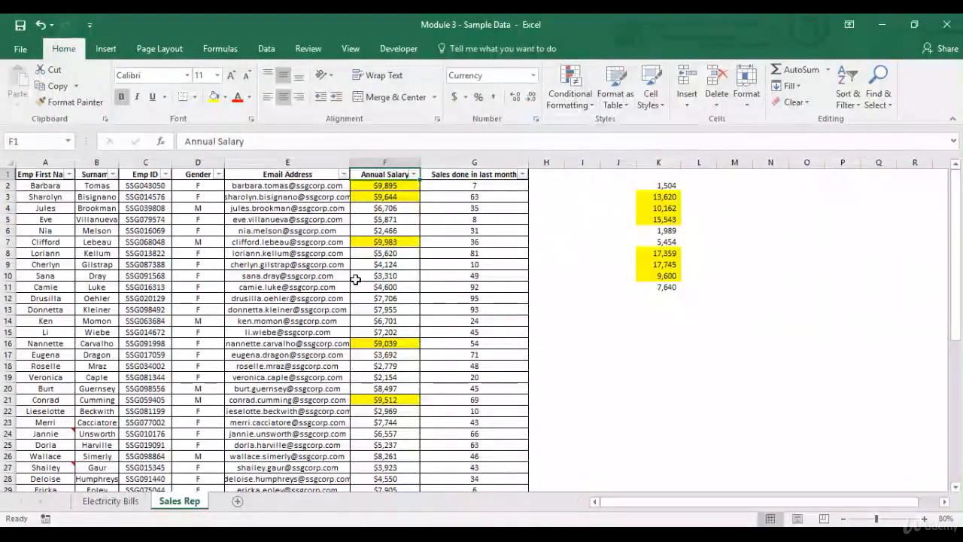
- Switch to the Electricity Bills sheet and examine the month, year and monthly cost ranges of the table
click(119, 502)
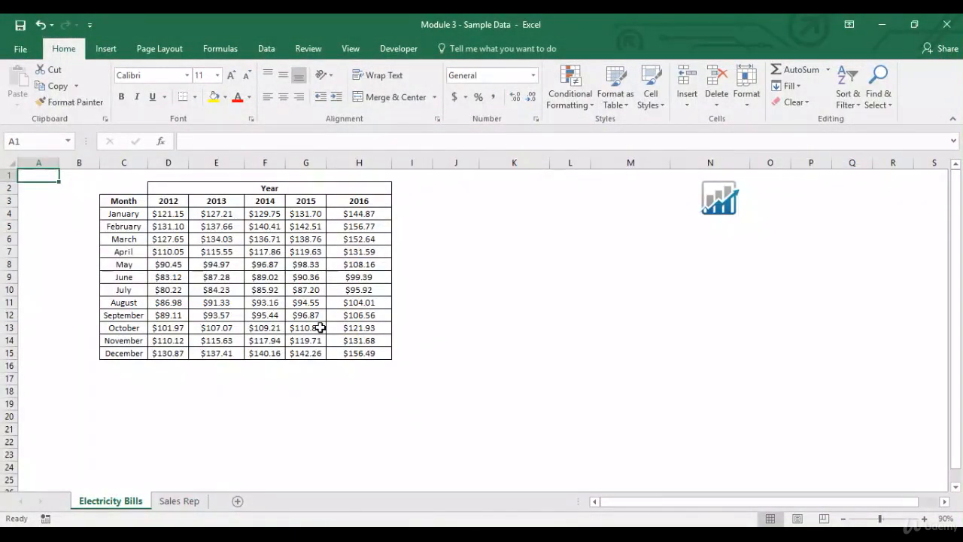
drag(133, 226, 124, 354)
drag(174, 200, 354, 201)
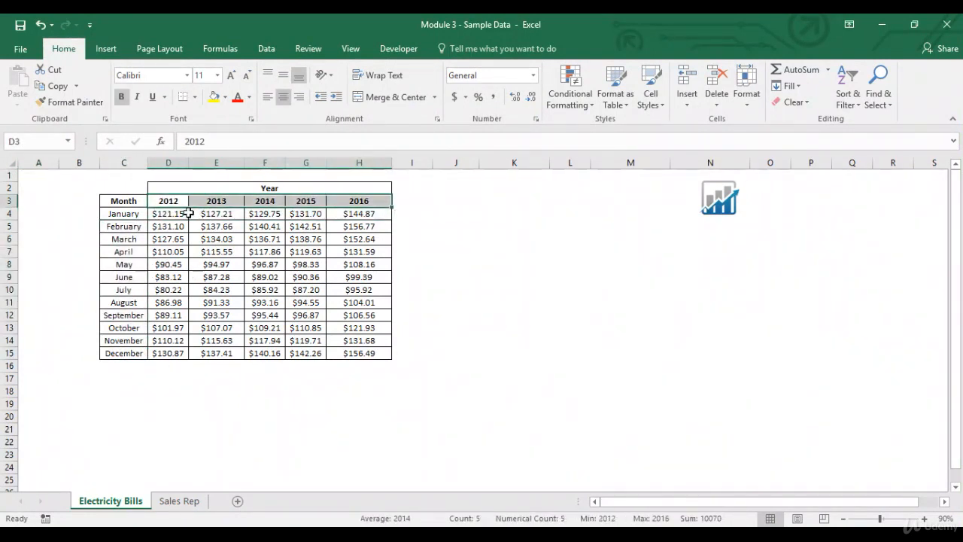
drag(179, 215, 172, 354)
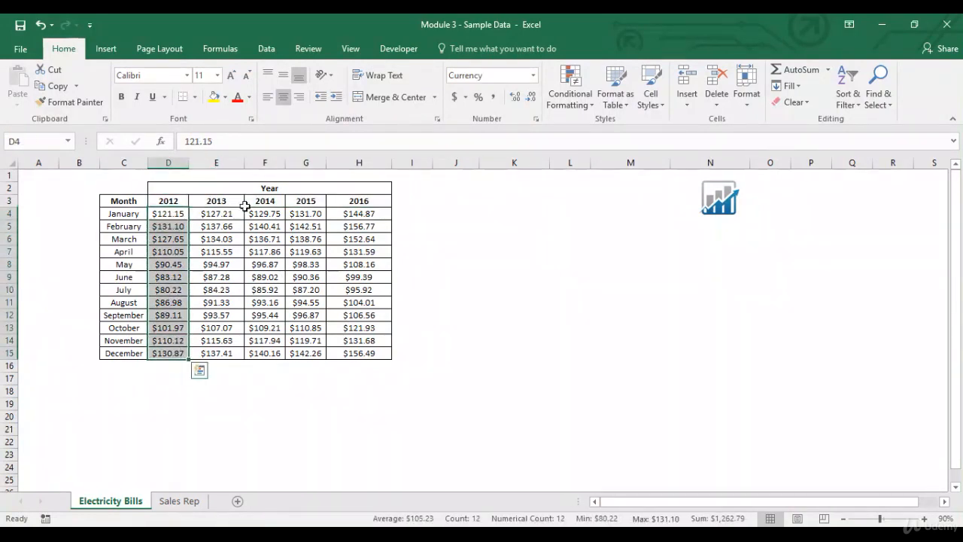
drag(218, 214, 235, 353)
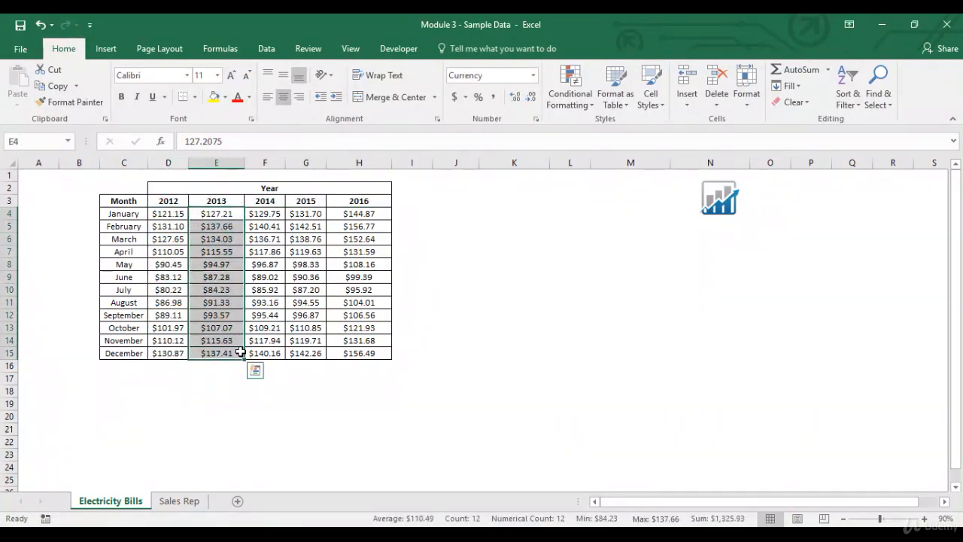
click(234, 353)
click(168, 203)
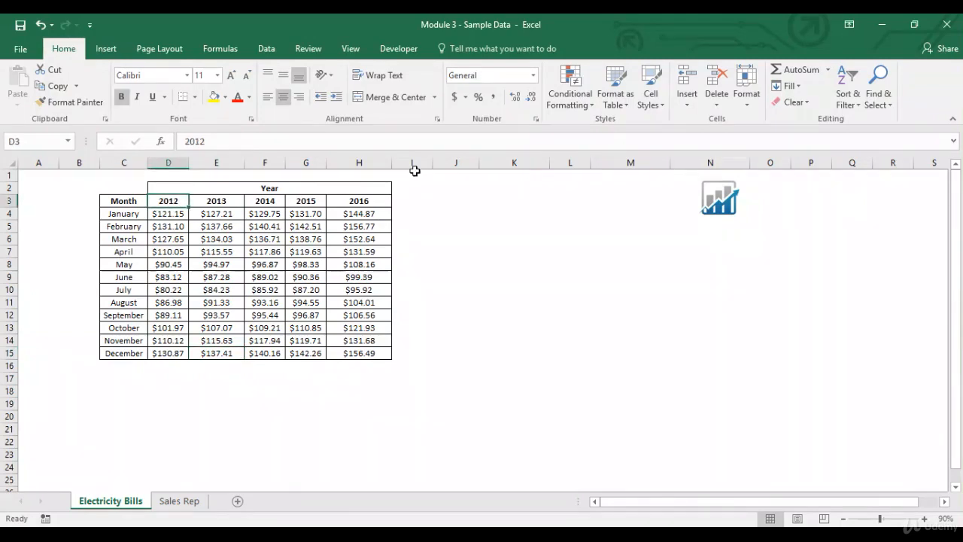
- Apply a Greater Than highlight rule with Light Red Fill with Dark Red Text to the 2012 costs D4:D15
click(570, 97)
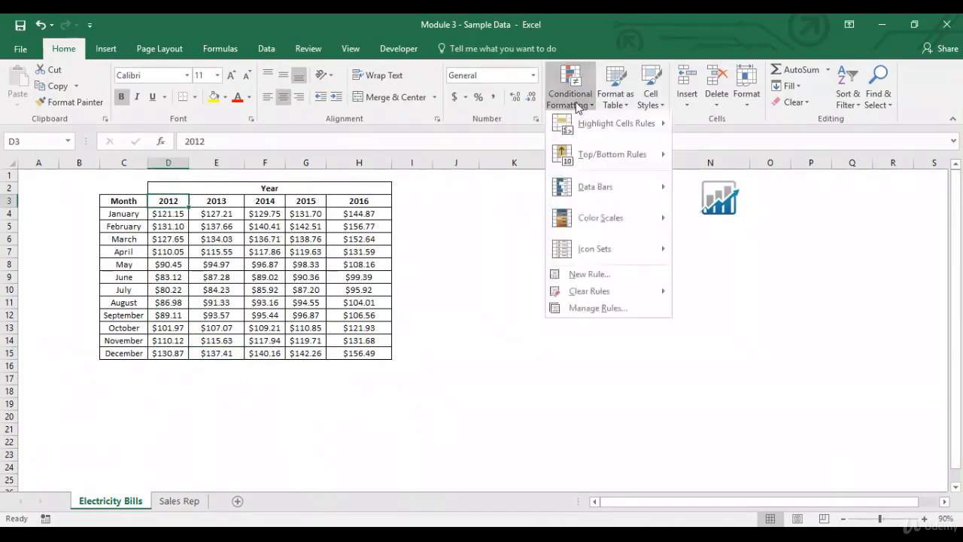
mouse_move(599, 133)
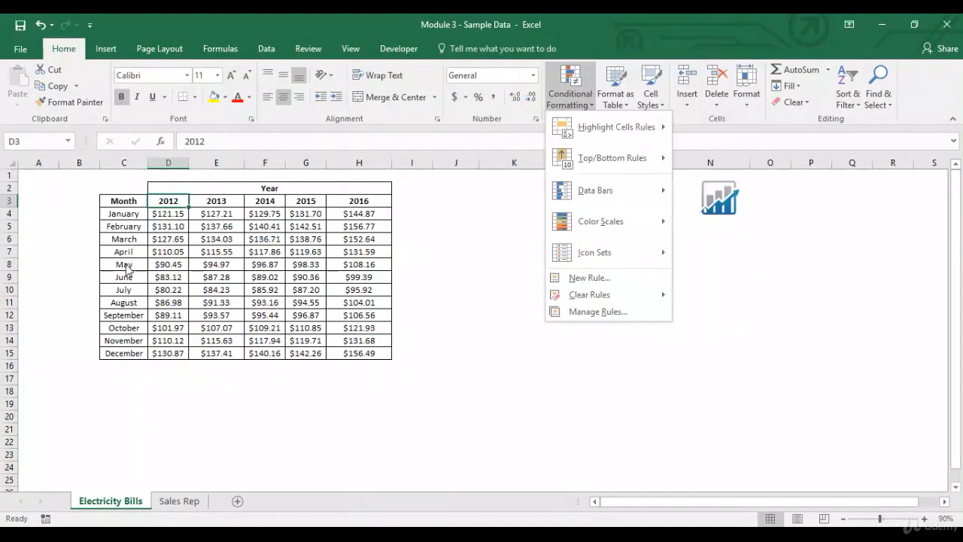
click(165, 205)
drag(168, 214, 183, 359)
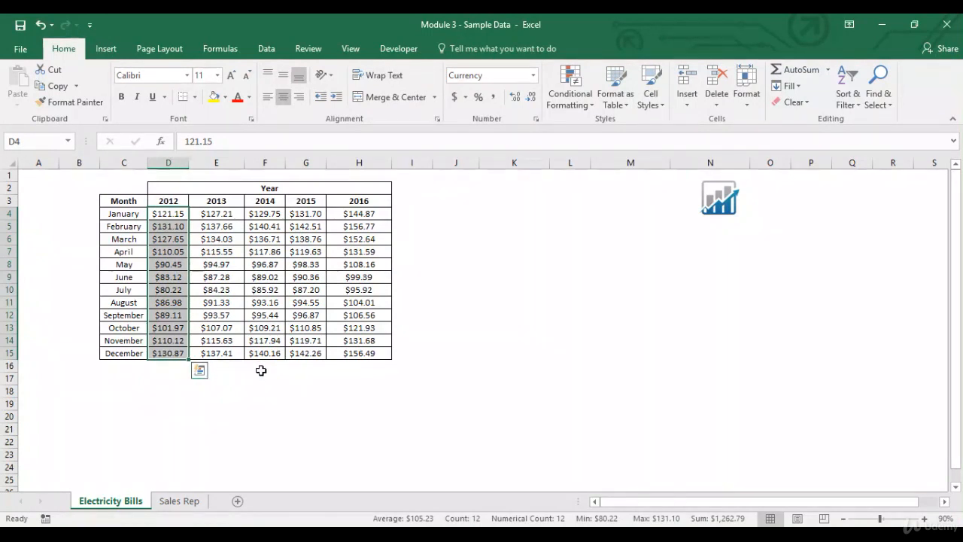
click(586, 108)
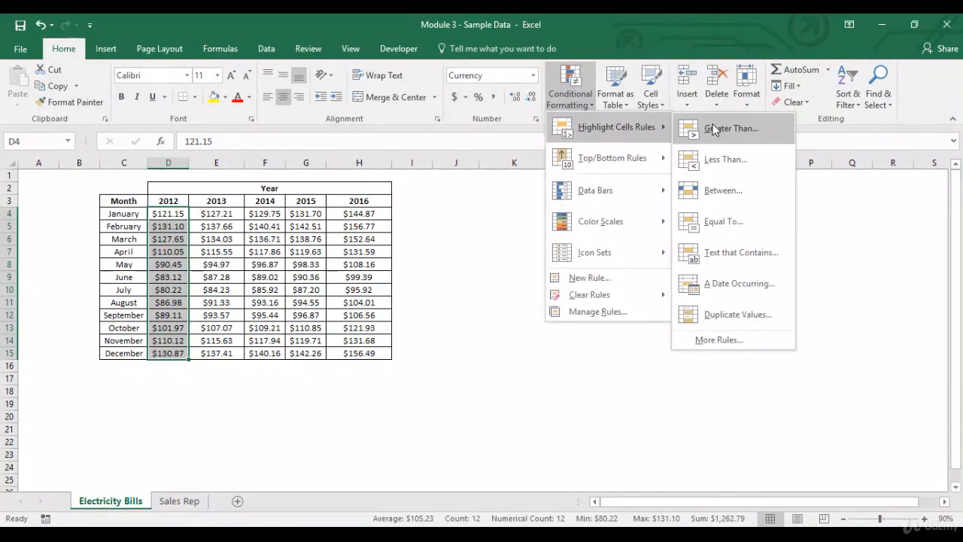
click(713, 130)
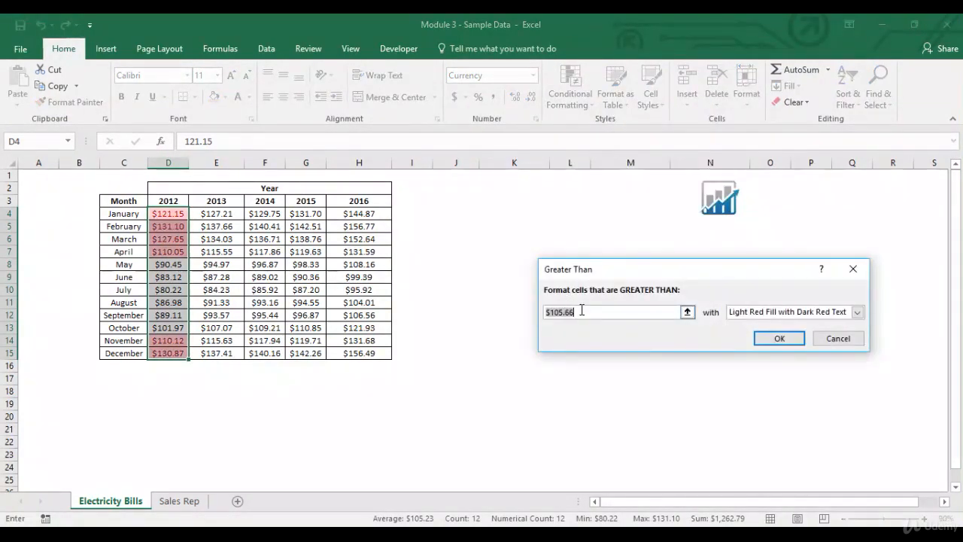
key(BackSpace)
key(BackSpace)
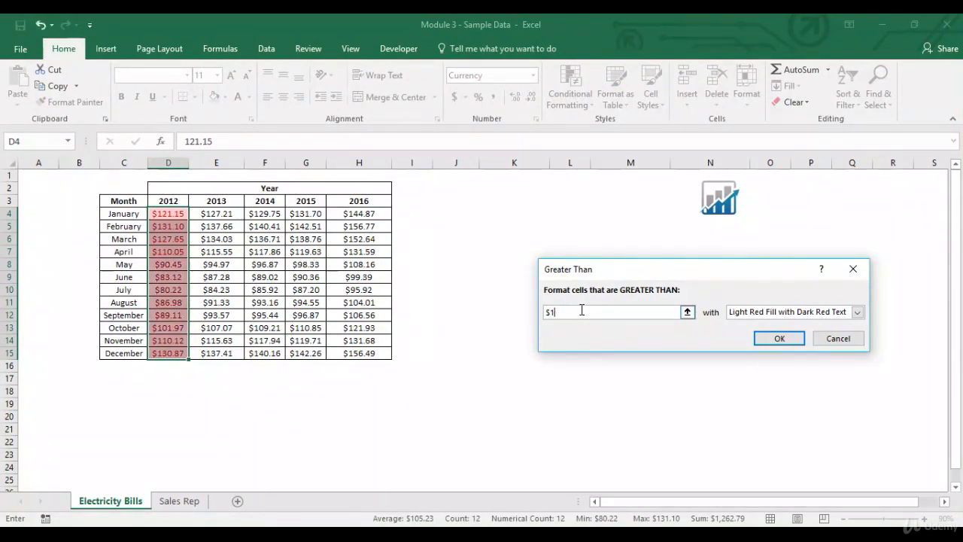
text(0)
click(793, 338)
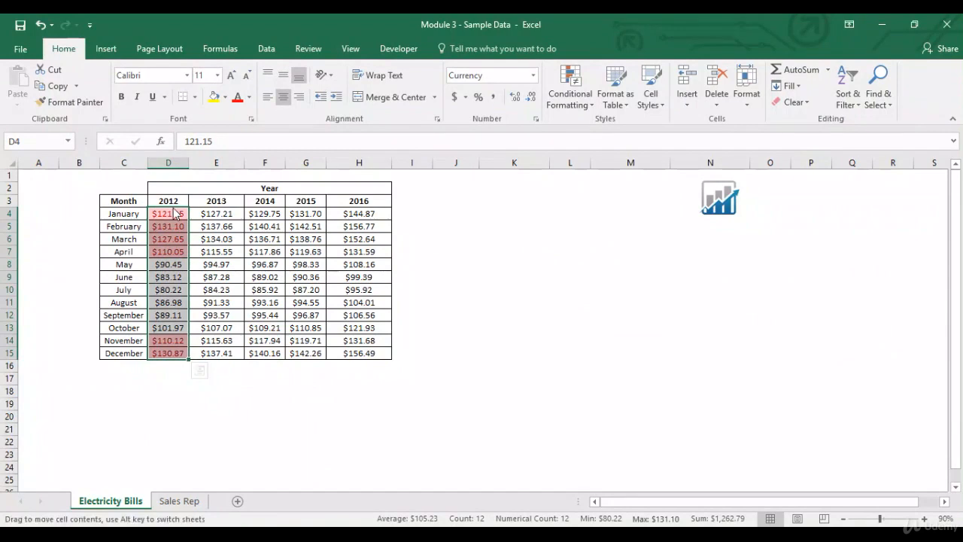
- Copy the 2012 column's formatting onto the 2013 costs E4:E15 with Format Painter
drag(178, 213, 178, 350)
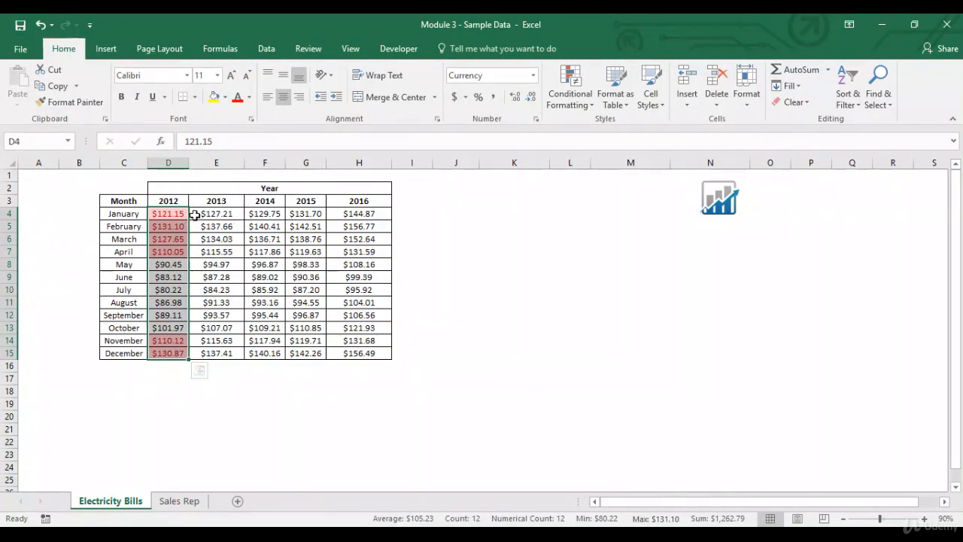
drag(234, 211, 218, 353)
drag(170, 216, 173, 353)
mouse_move(167, 214)
mouse_down()
mouse_move(170, 367)
mouse_move(173, 353)
mouse_up()
click(75, 106)
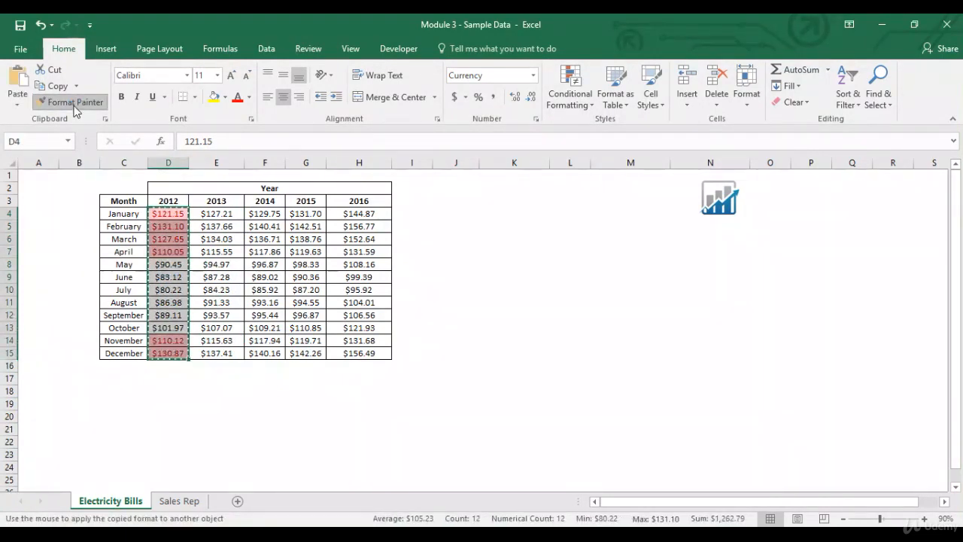
click(233, 215)
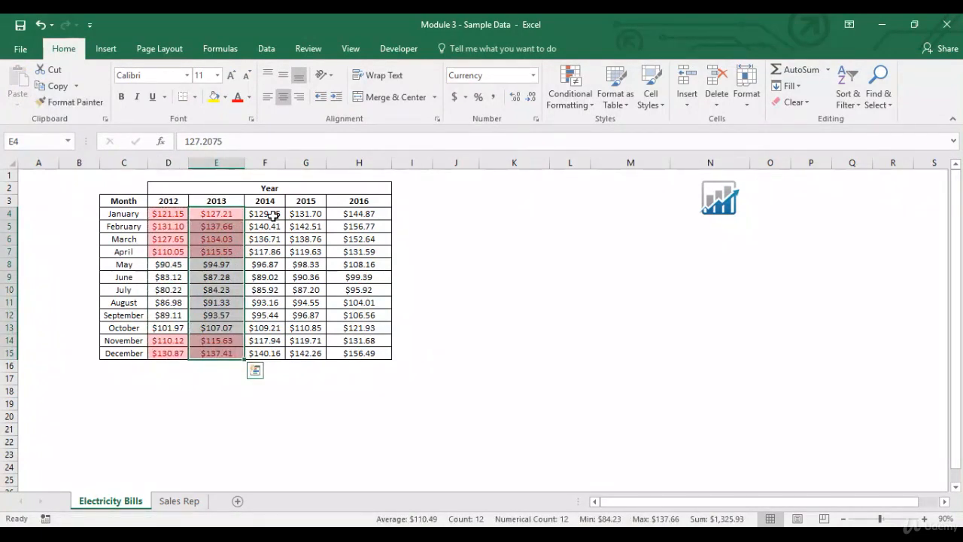
- Clear the conditional formatting rules from the entire sheet
drag(180, 217, 225, 354)
click(584, 106)
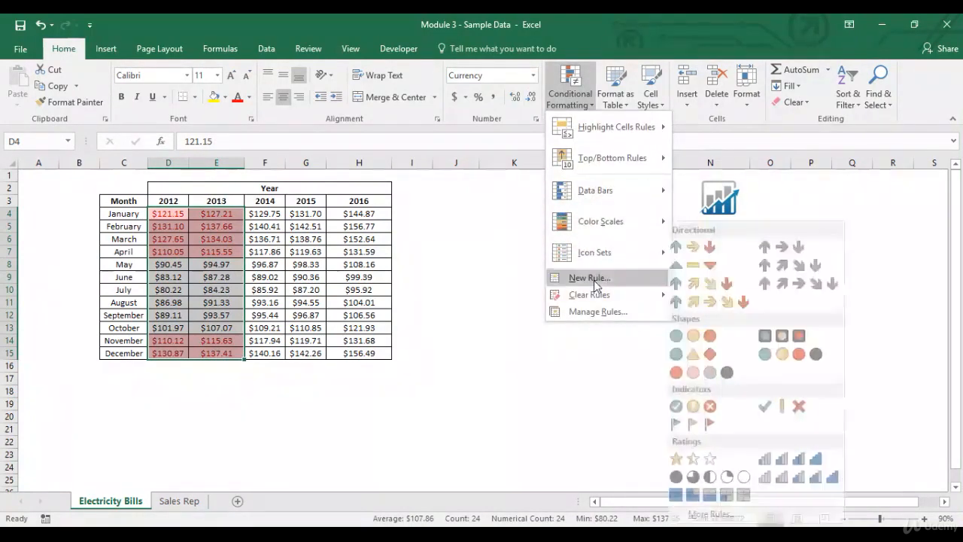
mouse_move(590, 295)
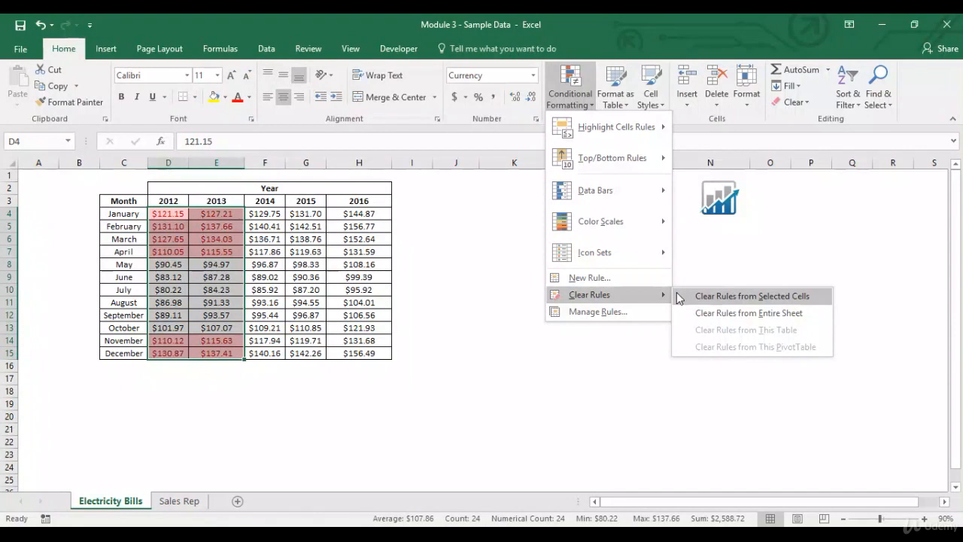
click(707, 316)
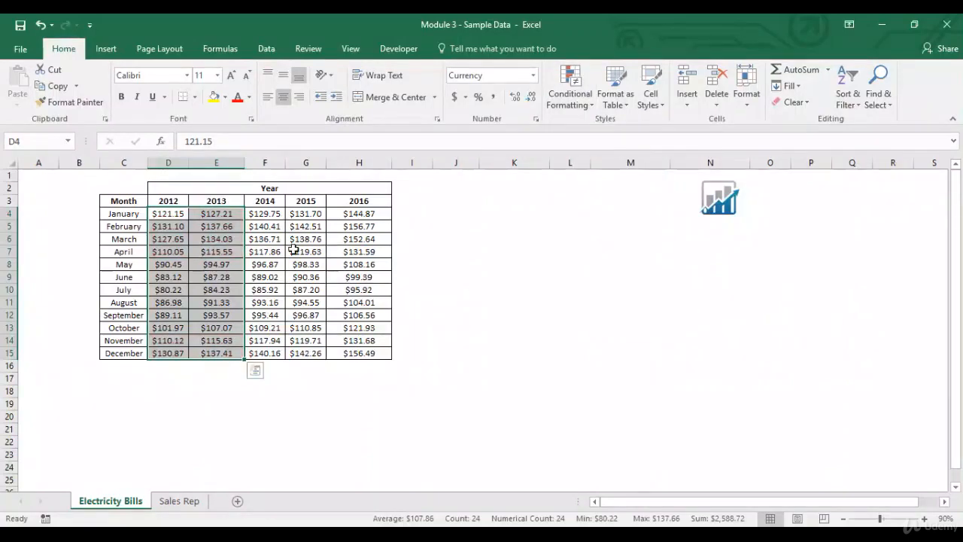
- Apply a Less Than $90 highlight rule with Light Red Fill with Dark Red Text to cell D4
click(162, 214)
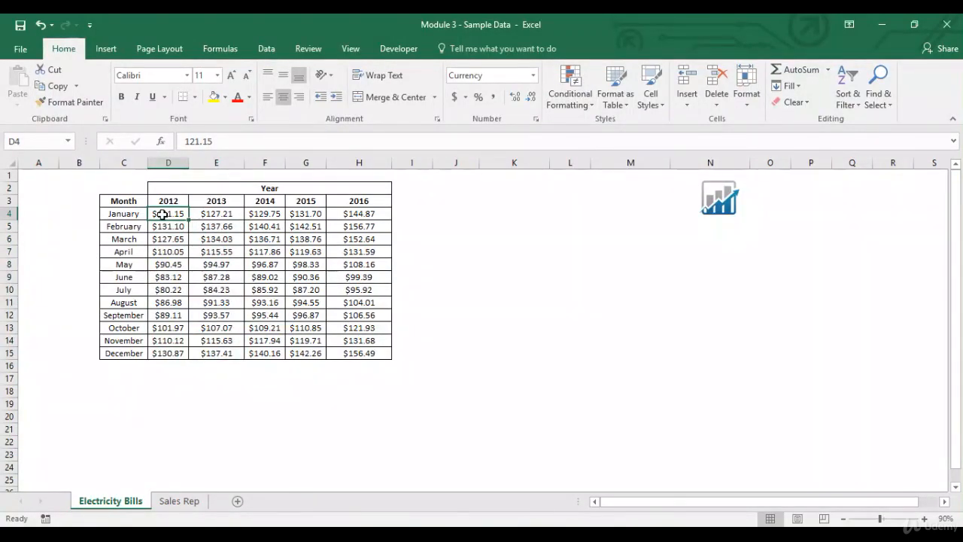
click(570, 90)
mouse_move(589, 126)
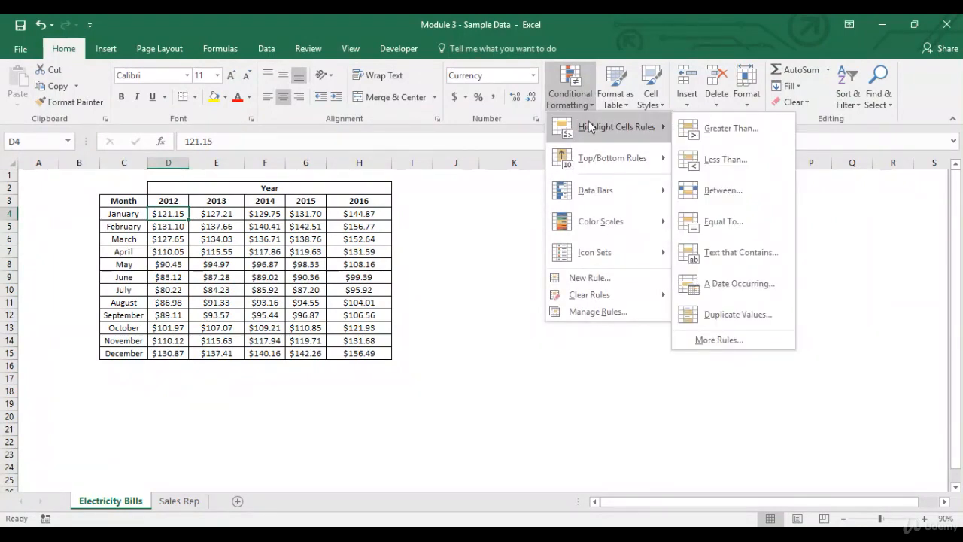
click(774, 164)
key(BackSpace)
key(BackSpace)
key(BackSpace)
key(BackSpace)
text(90)
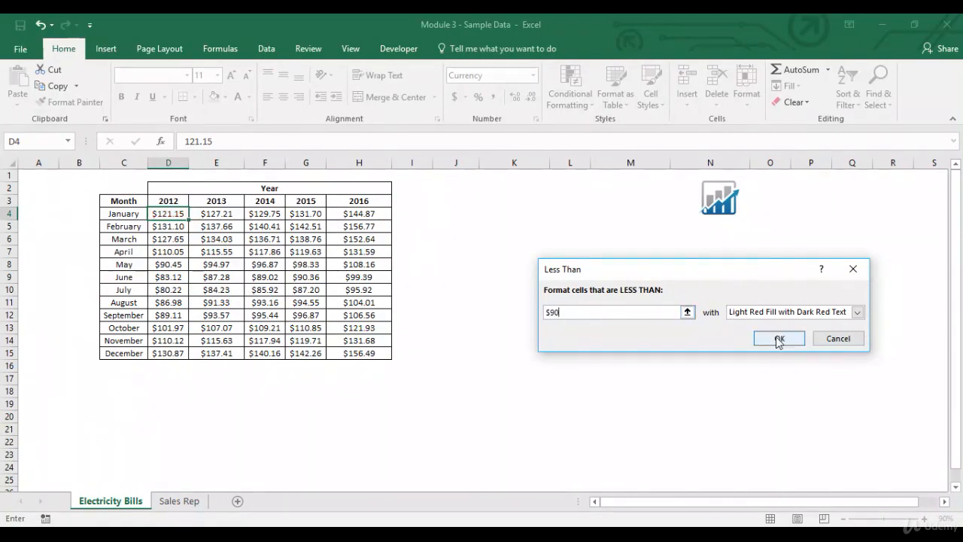
click(778, 340)
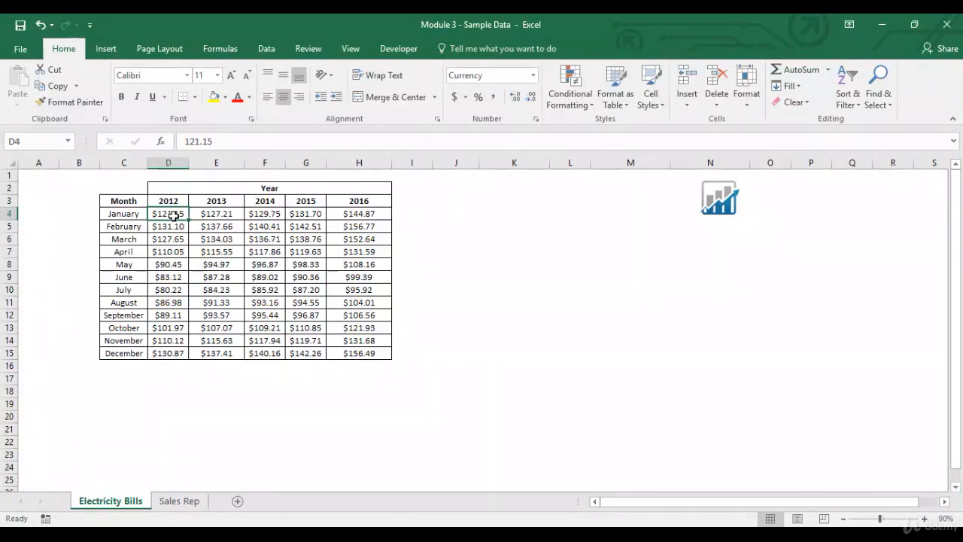
- Copy D4's formatting onto the remaining 2012 costs D5:D15 with Format Painter
click(72, 101)
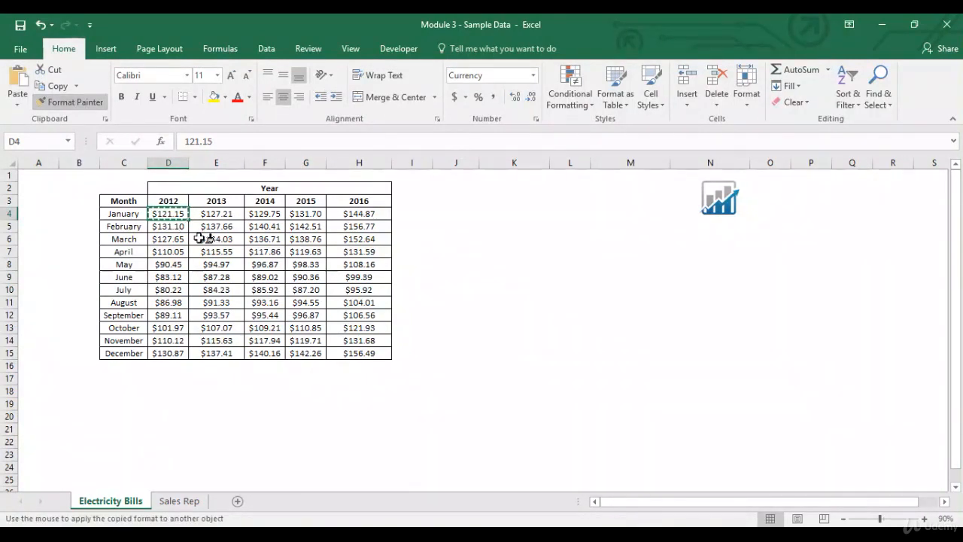
drag(180, 225, 175, 354)
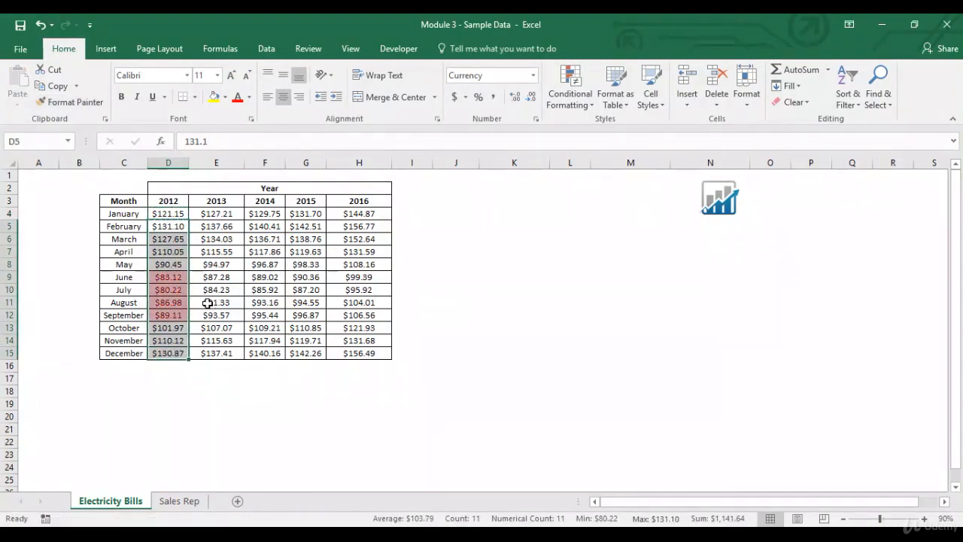
drag(179, 279, 179, 315)
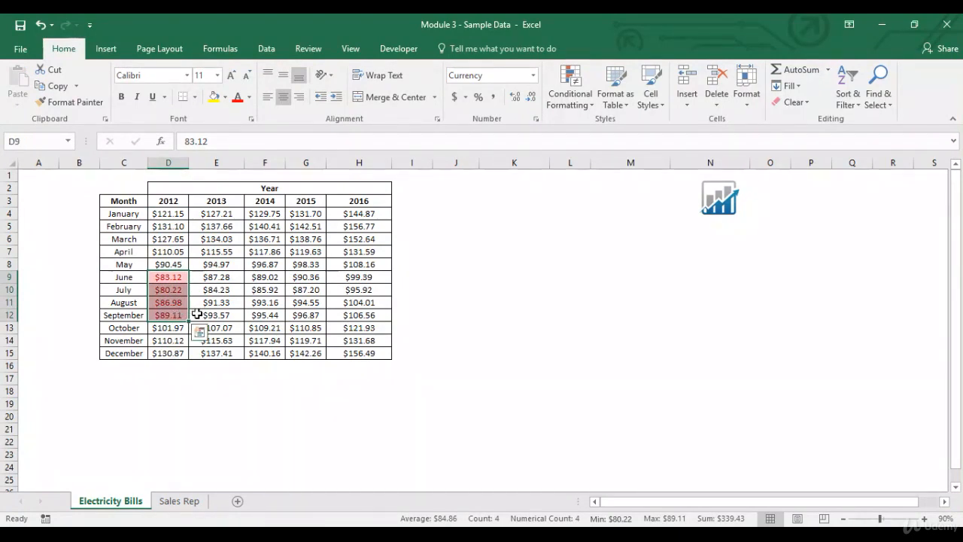
- Clear the conditional formatting rules from the 2012 costs D4:D15
drag(179, 215, 177, 351)
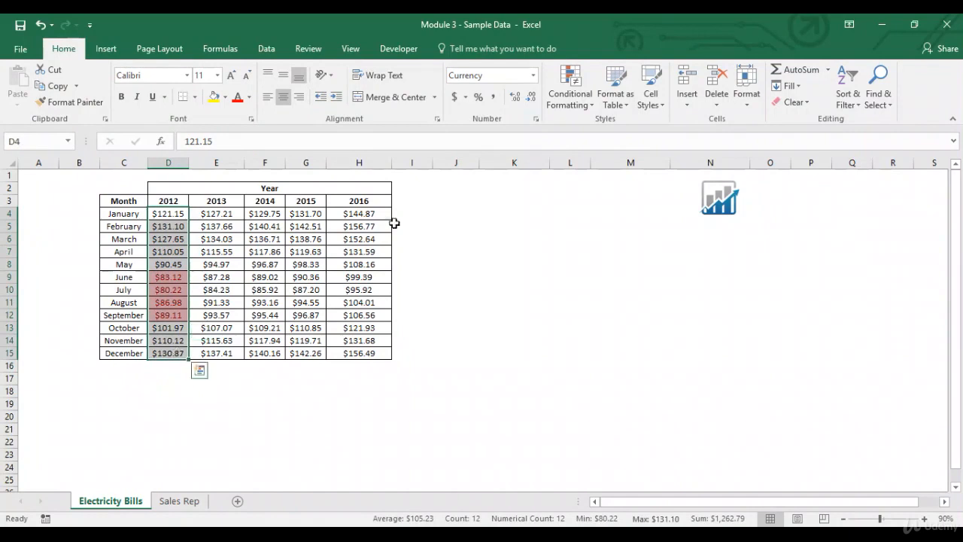
click(570, 92)
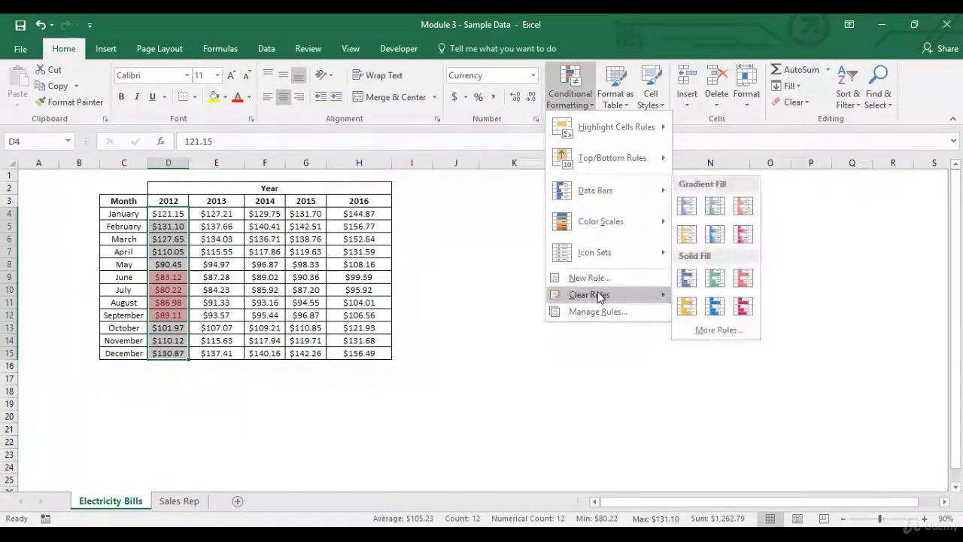
click(705, 298)
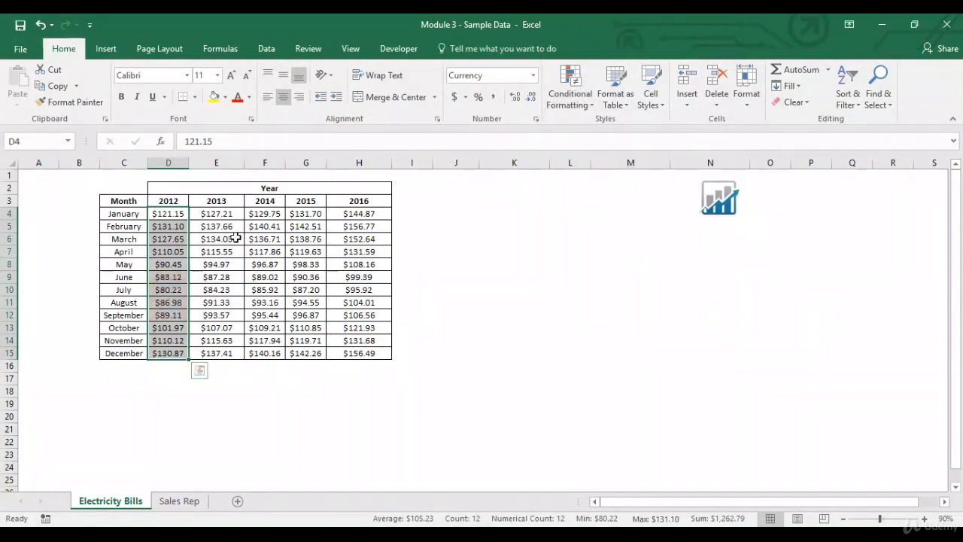
- Apply a Between rule highlighting 2012 costs from $93.00 to $118.00 with Light Red Fill with Dark Red Text
click(156, 213)
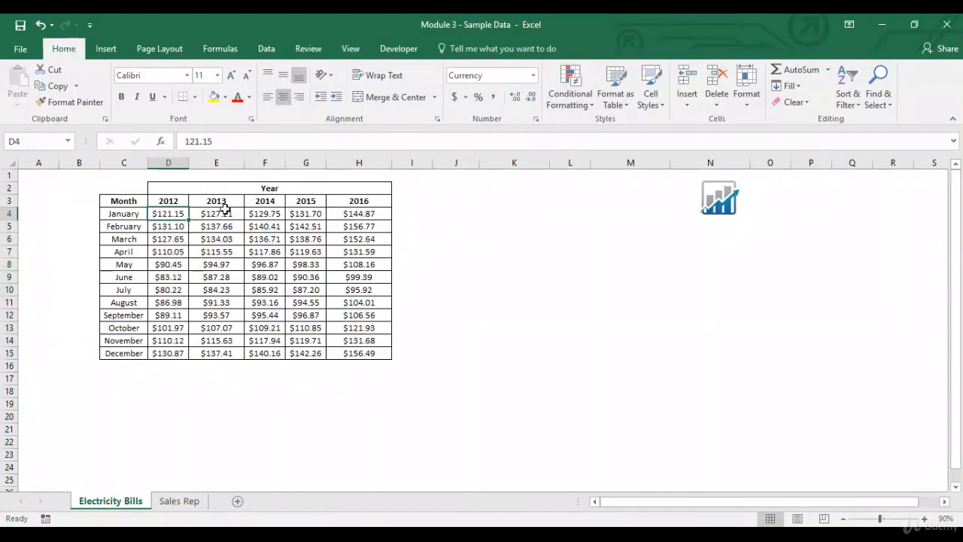
key(shift+Down)
key(shift+Down)
key(shift+Down)
key(shift+Down)
key(shift+Down)
key(shift+Down)
key(shift+Down)
key(shift+Down)
key(shift+Down)
key(shift+Down)
key(shift+Down)
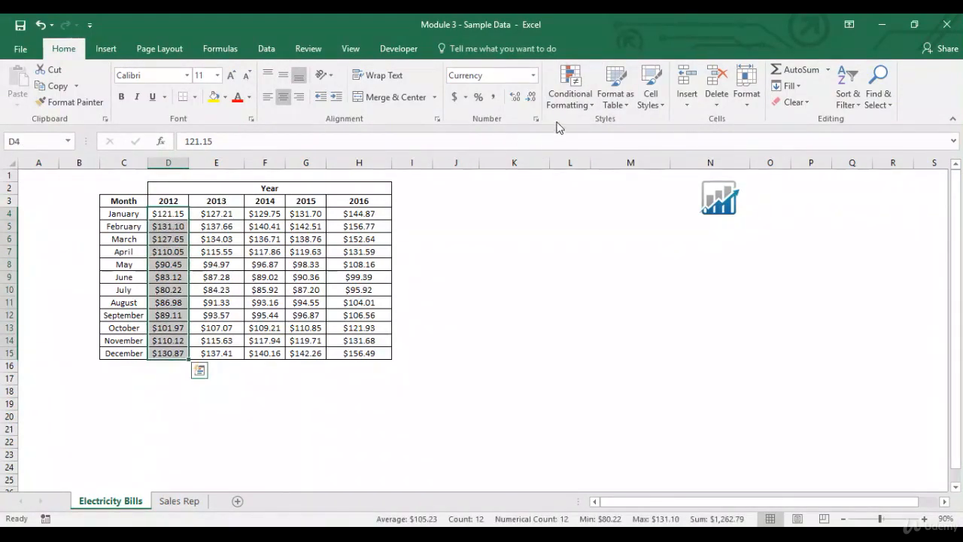
click(570, 98)
mouse_move(662, 134)
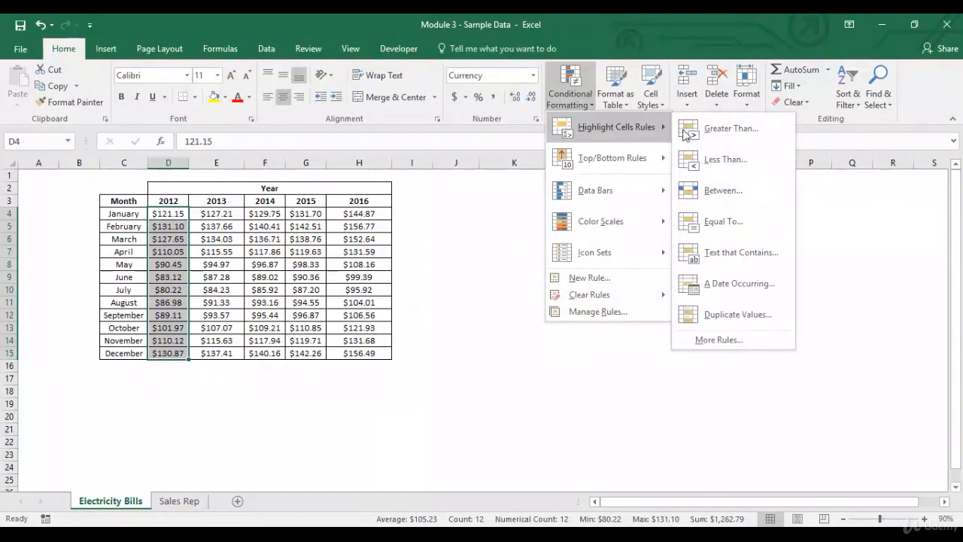
click(699, 193)
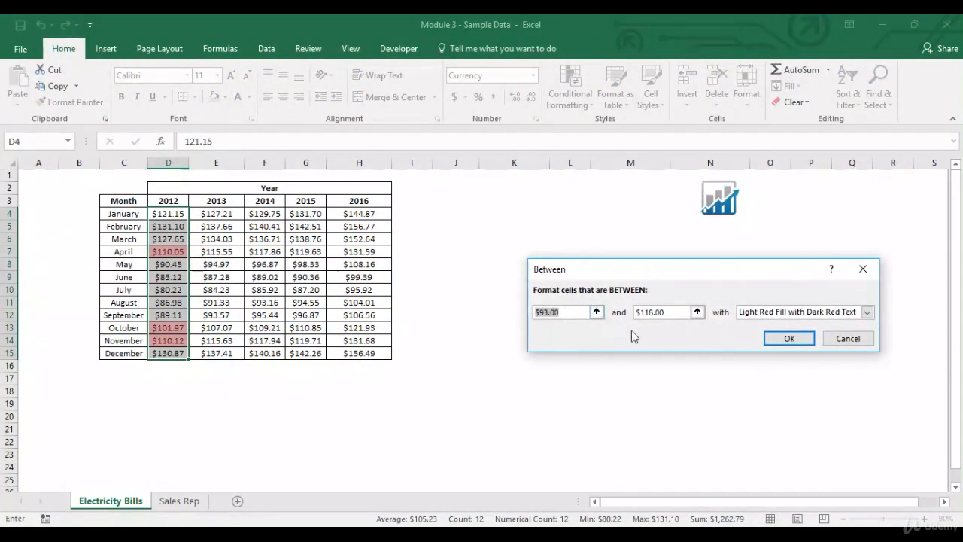
click(782, 338)
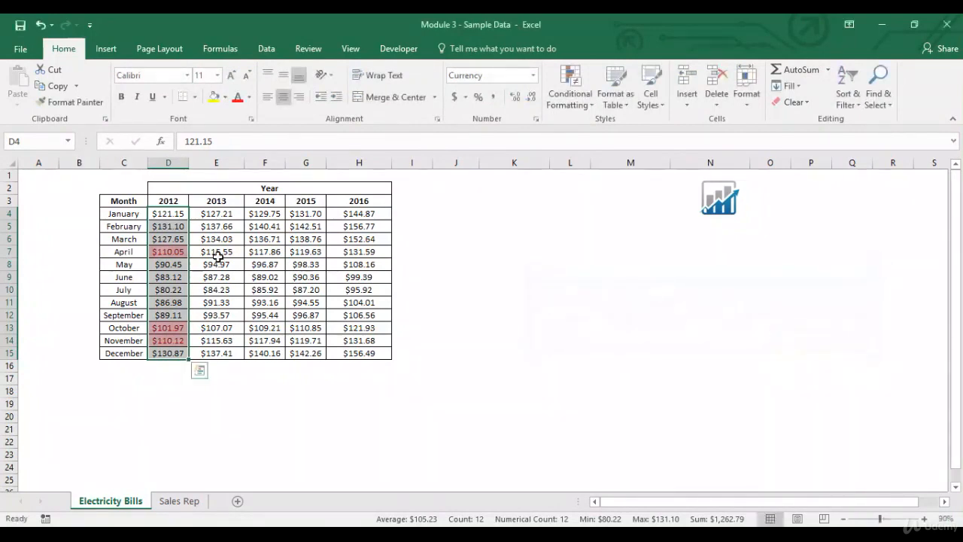
drag(184, 218, 180, 350)
click(181, 351)
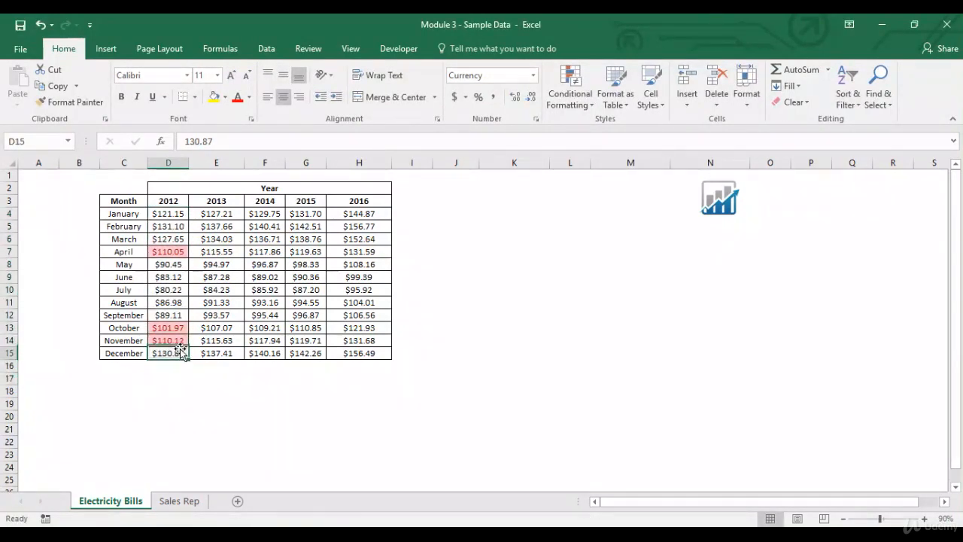
click(569, 98)
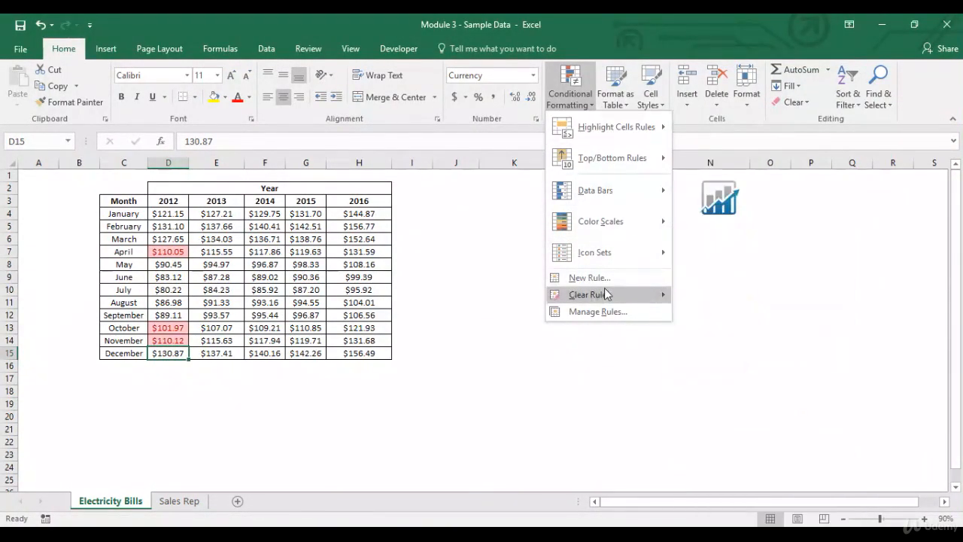
mouse_move(606, 294)
click(154, 265)
- Clear the conditional formatting rules from the selected 2012 costs D4:D15
drag(170, 213, 175, 354)
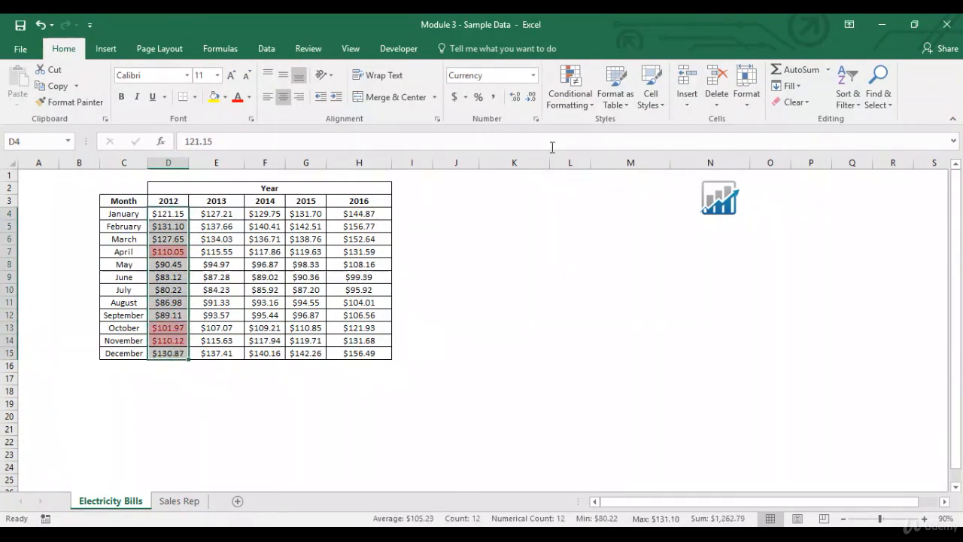
click(570, 90)
mouse_move(604, 294)
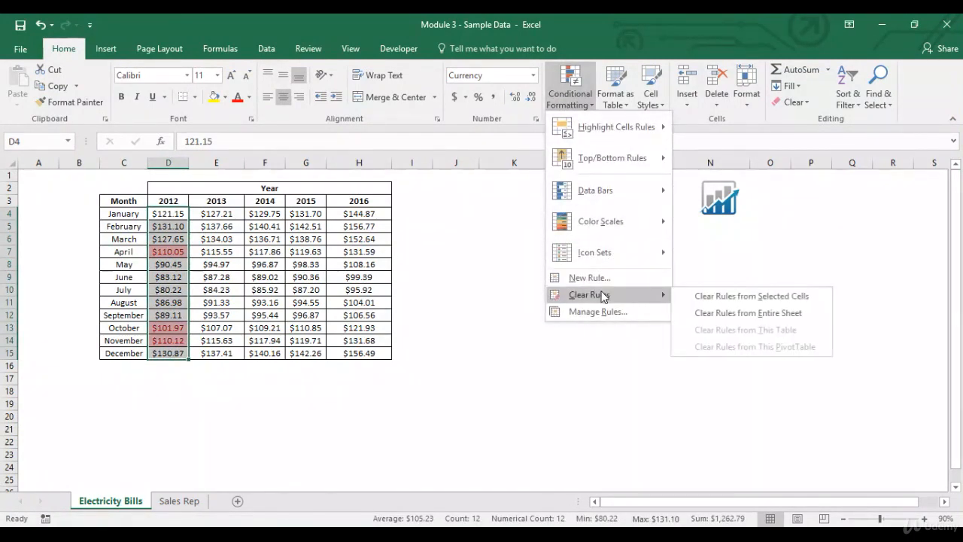
click(712, 298)
- Apply an Equal To rule to the 2012 costs D4:D15 highlighting values equal to 100 with Light Red Fill with Dark Red Text
click(178, 214)
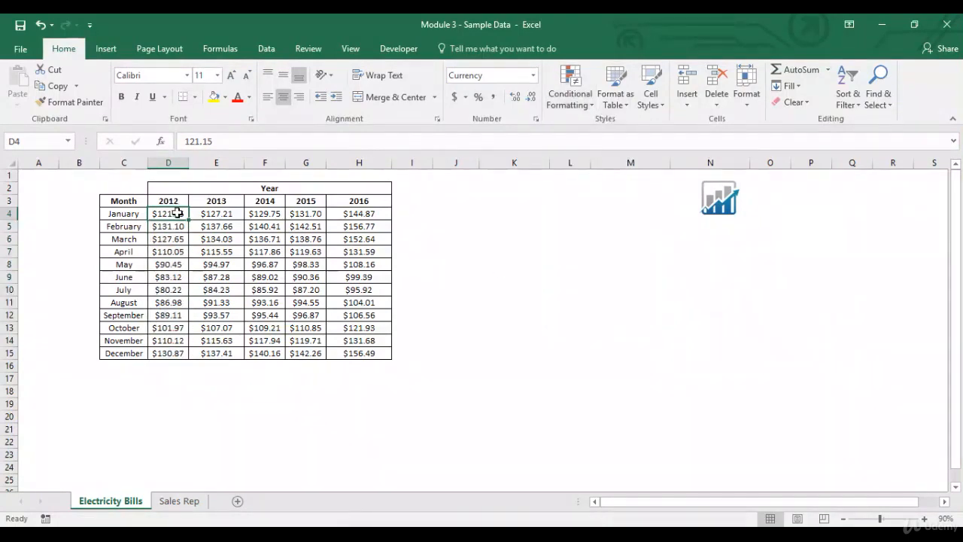
key(ctrl+shift+Down)
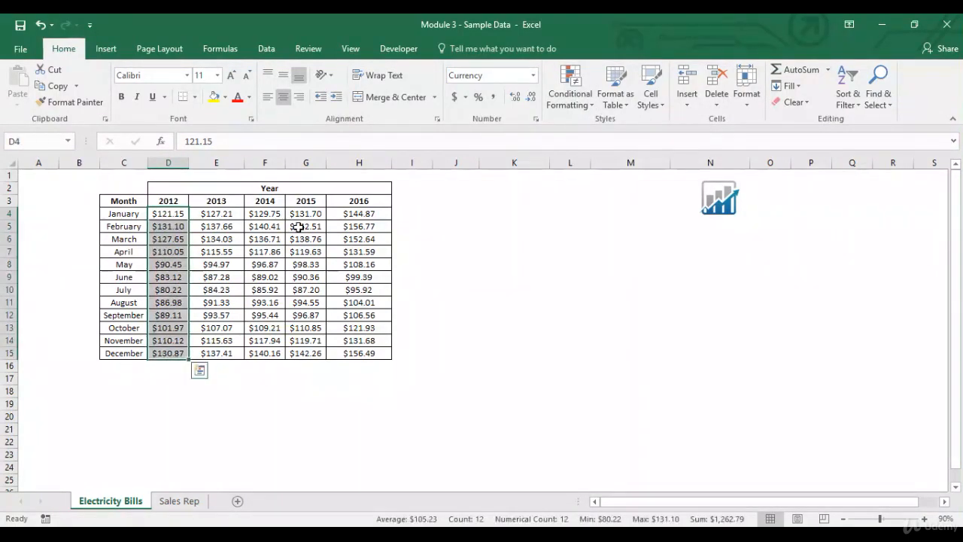
click(578, 107)
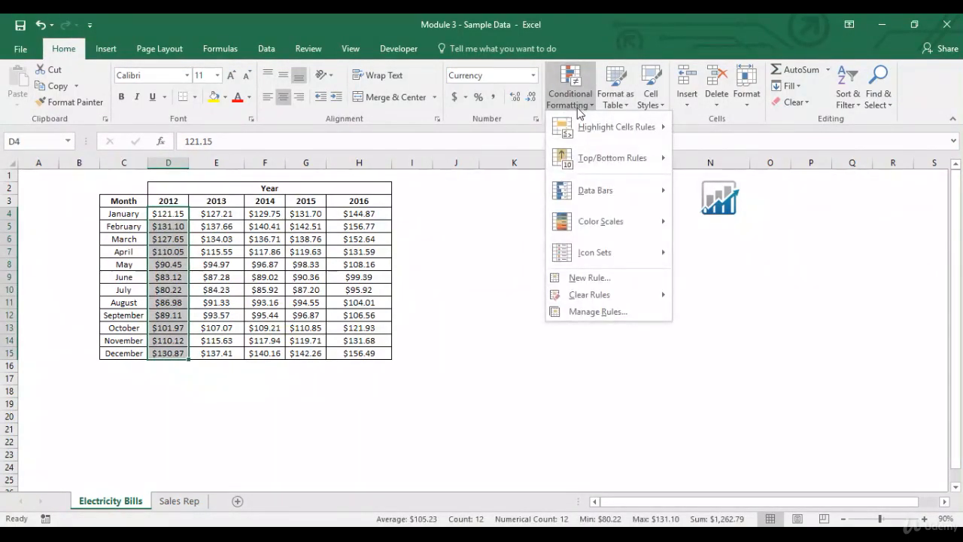
mouse_move(583, 128)
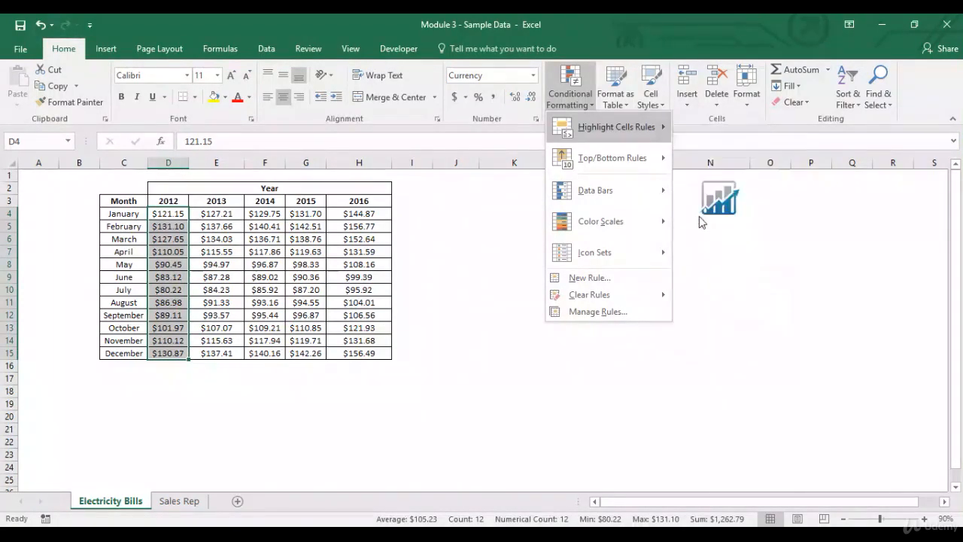
click(701, 221)
click(584, 313)
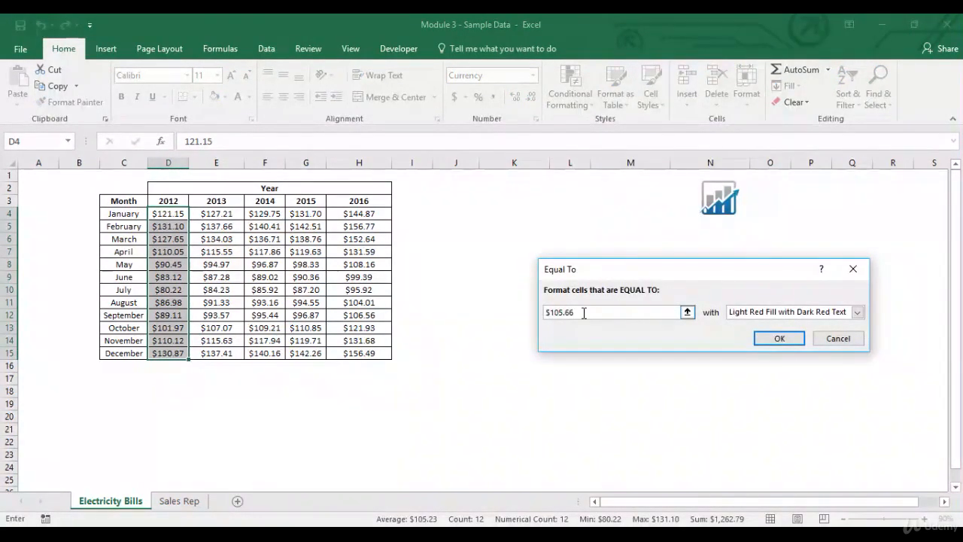
drag(584, 312, 545, 313)
text(100)
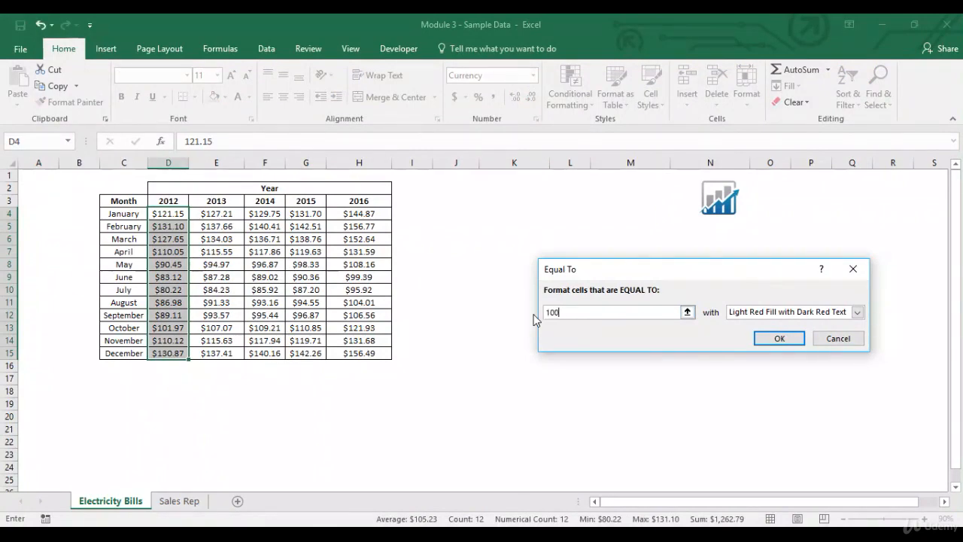
click(781, 338)
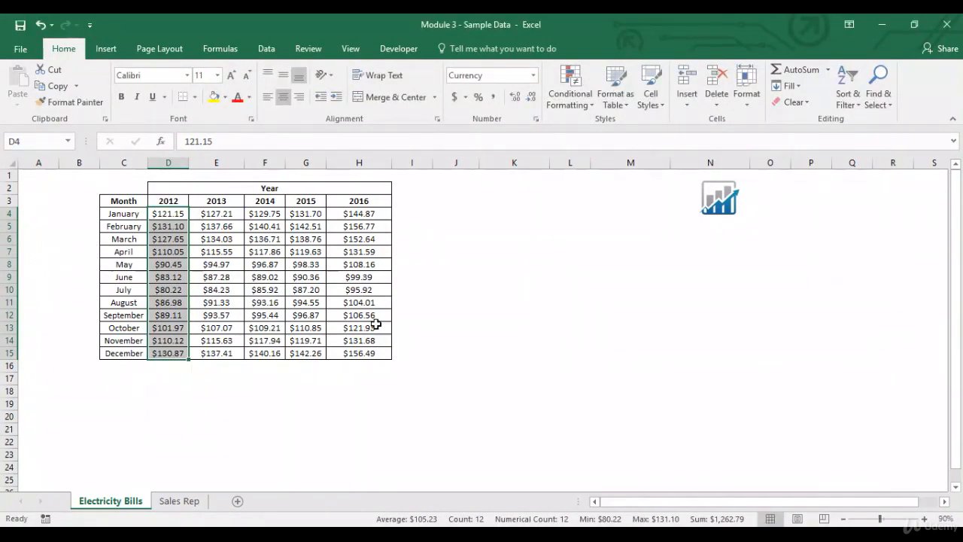
- Enter 100 in cell D4 to test the Equal To rule, then undo the entry
click(172, 214)
text(1)
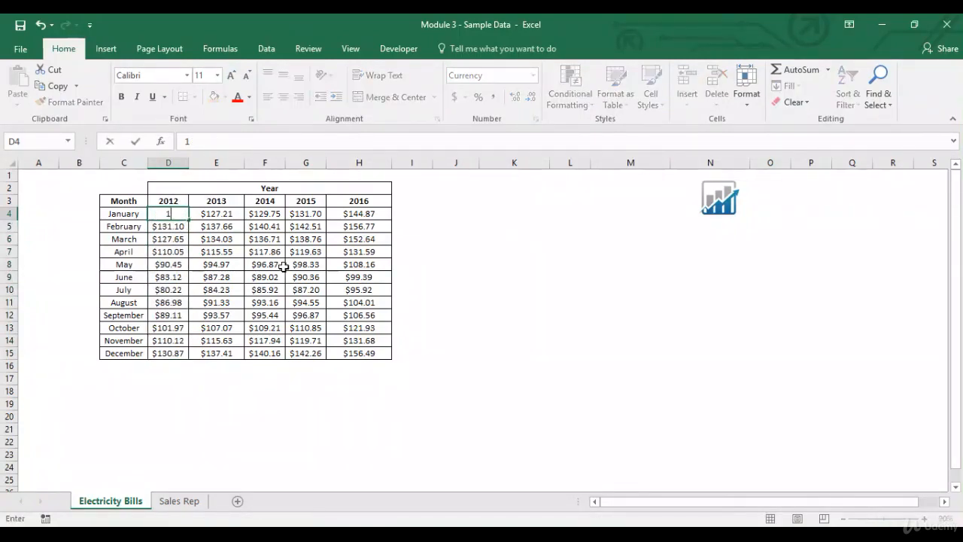
text(00)
key(Return)
key(Up)
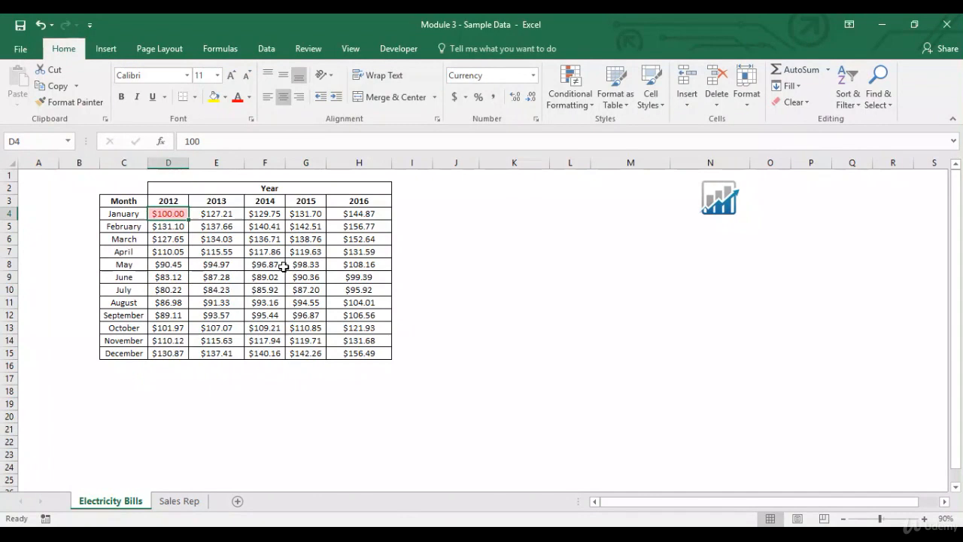
click(41, 30)
- Clear the conditional formatting rules from the 2012 costs D4:D15
key(ctrl+shift+Down)
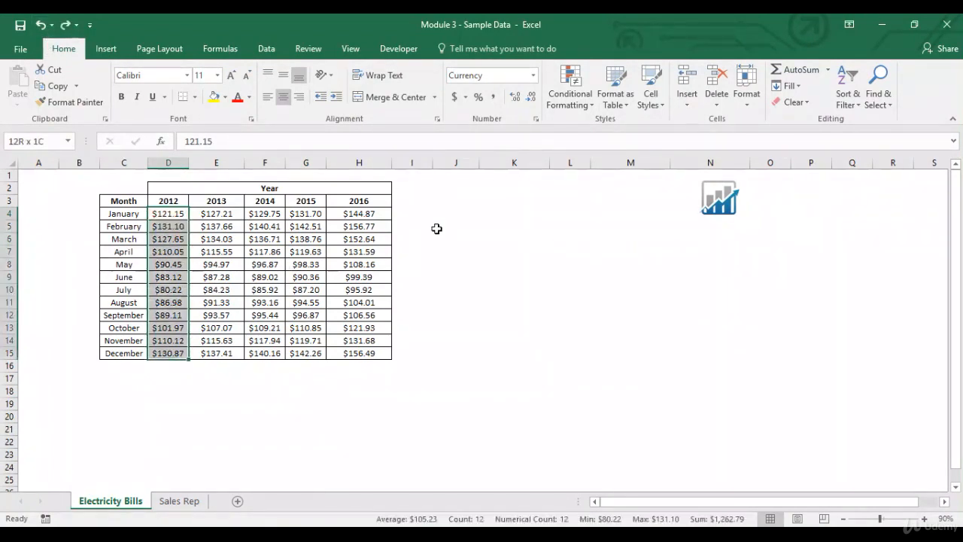
click(588, 109)
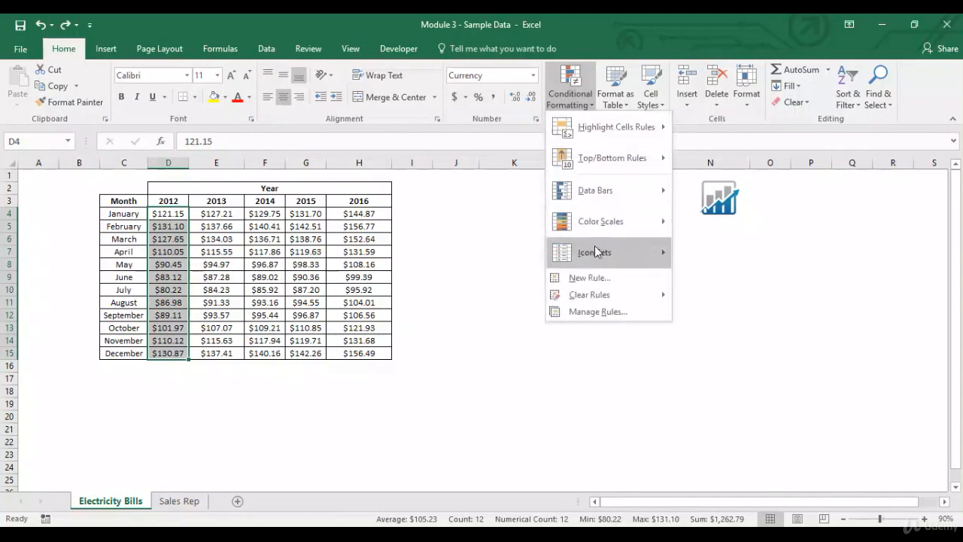
mouse_move(590, 294)
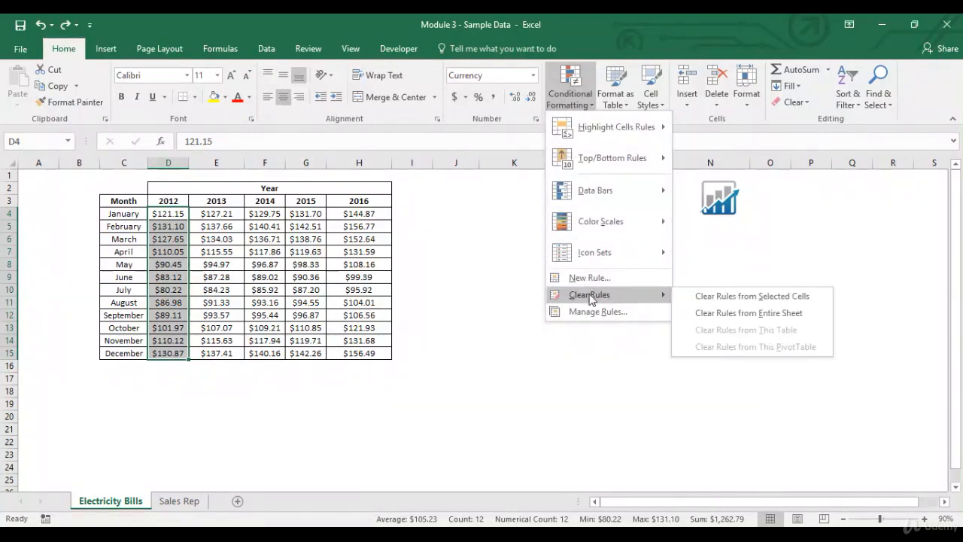
click(716, 297)
click(449, 214)
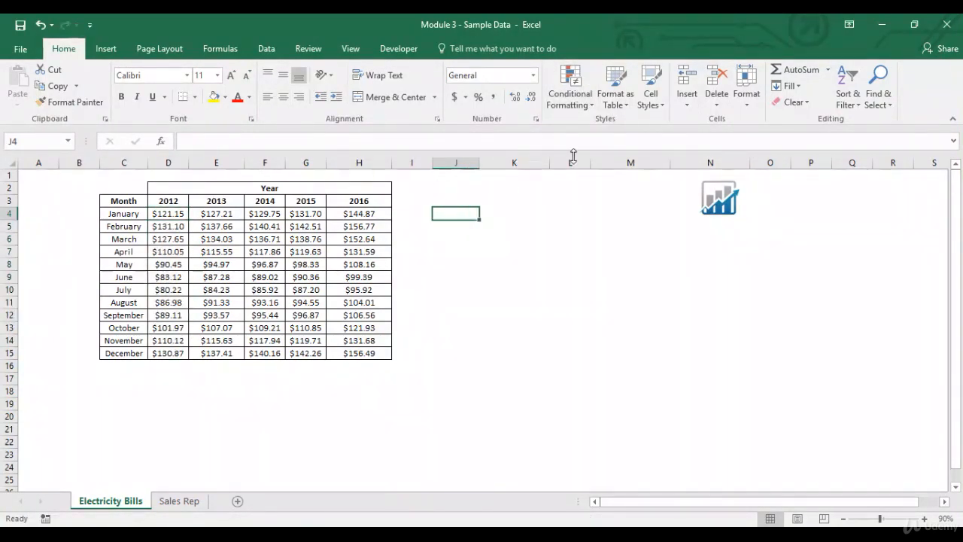
click(582, 98)
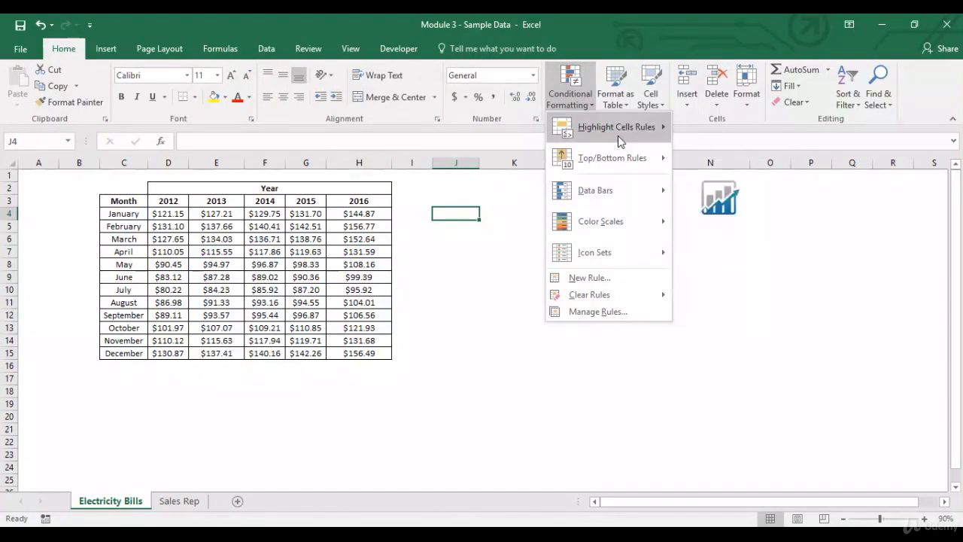
mouse_move(617, 135)
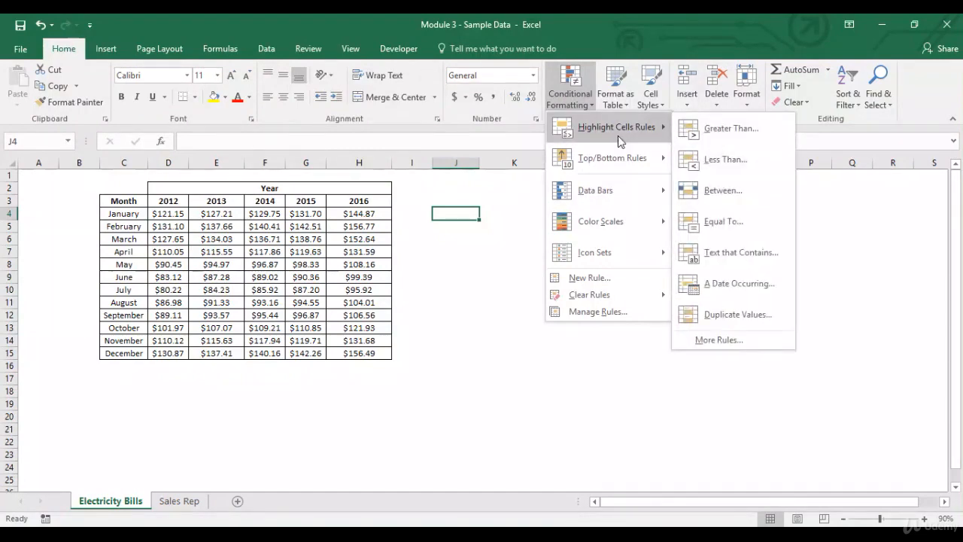
click(727, 254)
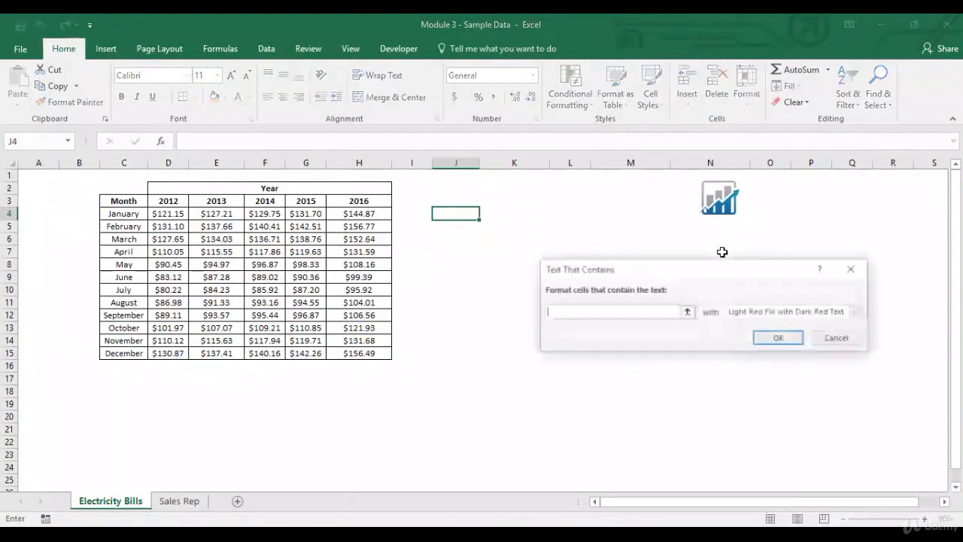
click(838, 338)
- Enter the sample text abc, bcd, efg and abd in cells J4 to J7
text(abc)
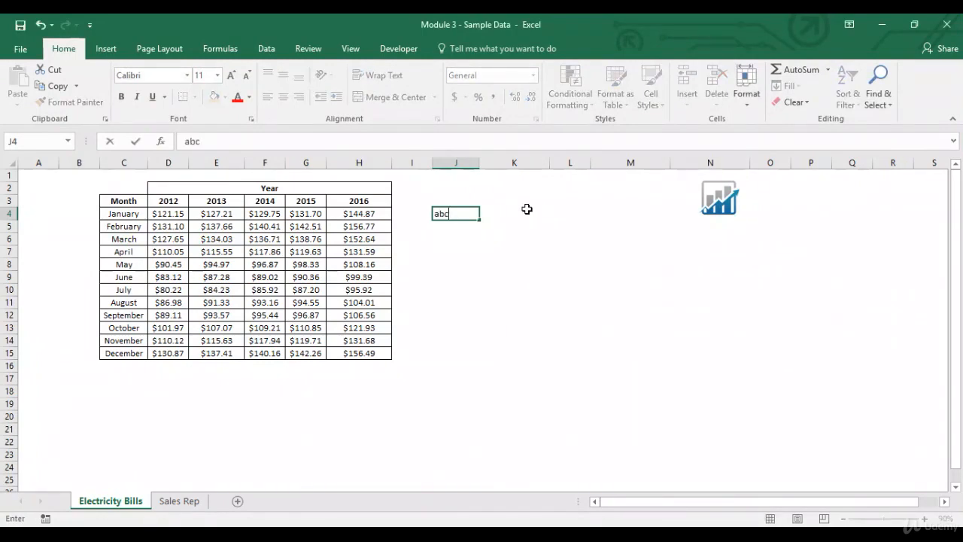
key(Return)
text(bcd)
key(Return)
text(efg)
key(Return)
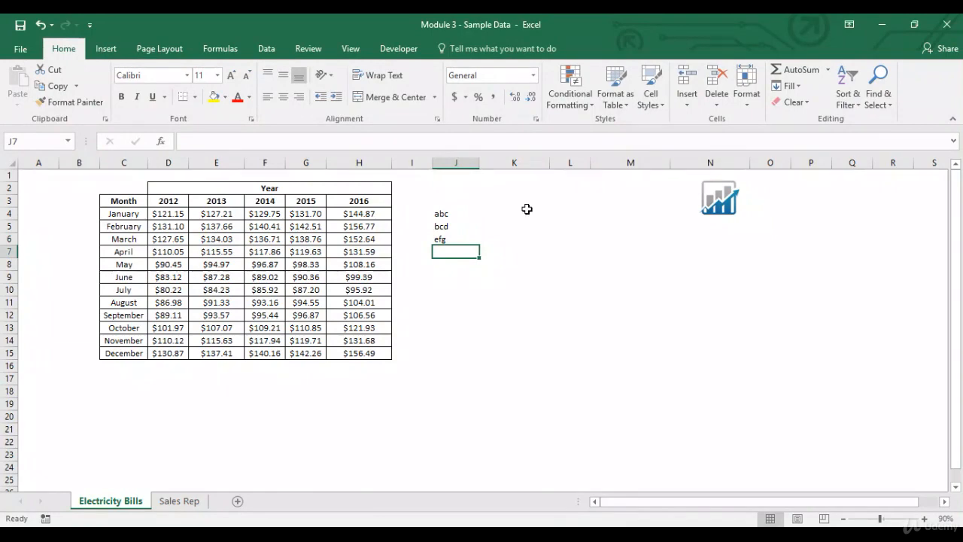
text(ab)
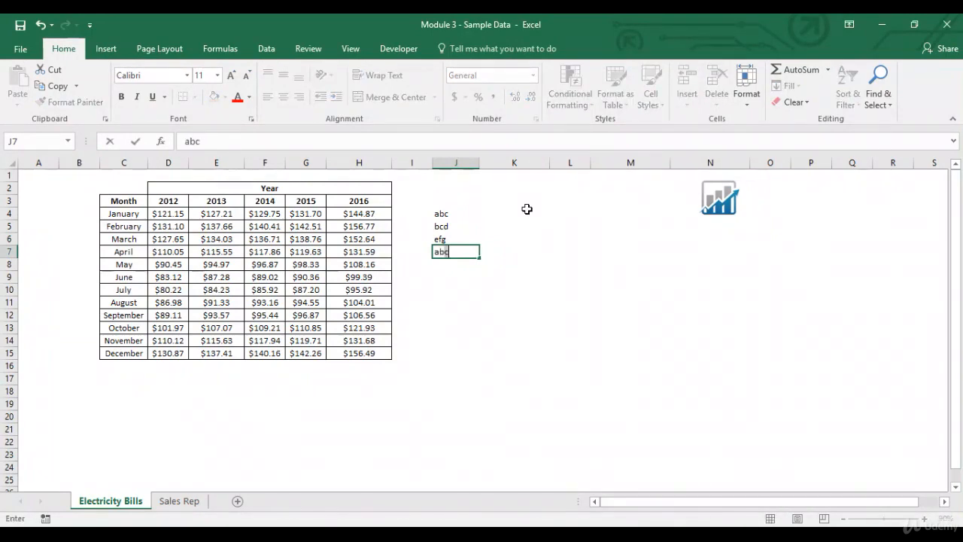
text(d)
key(Return)
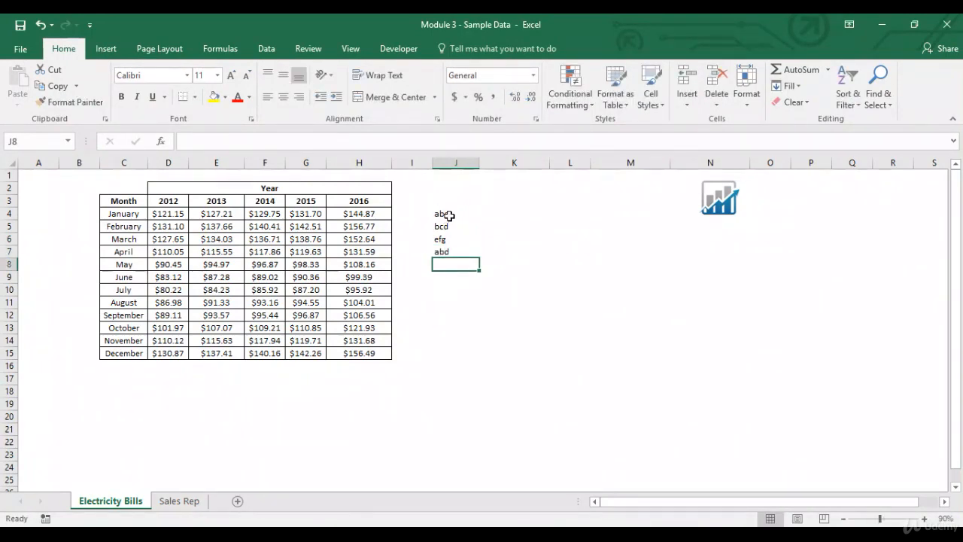
- Apply a Text That Contains rule to J4:J7 highlighting cells containing a with Light Red Fill with Dark Red Text
drag(449, 215, 452, 247)
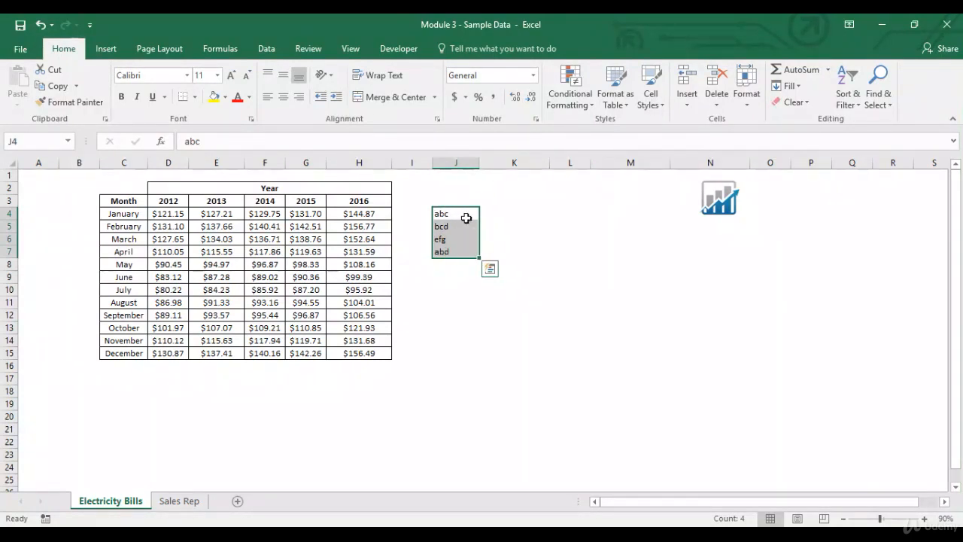
click(569, 89)
mouse_move(590, 129)
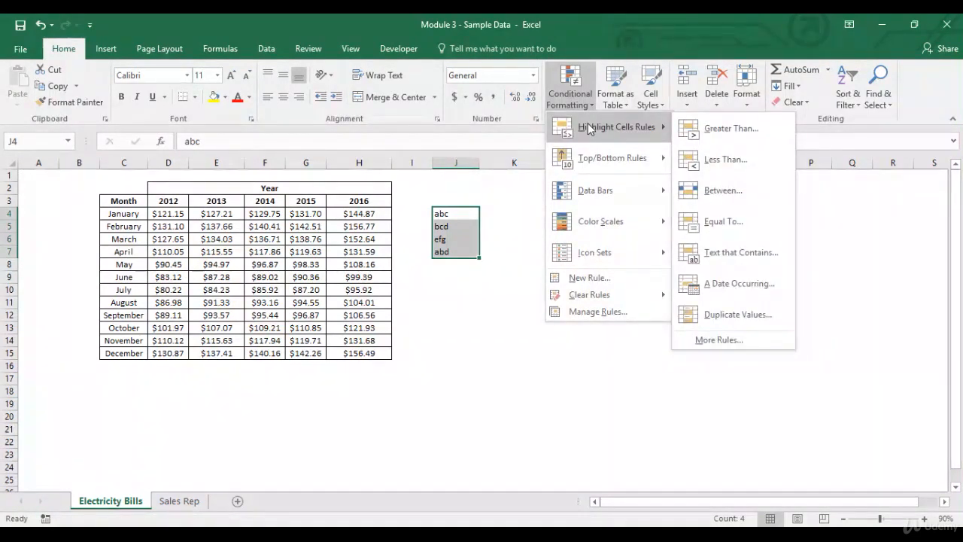
click(727, 251)
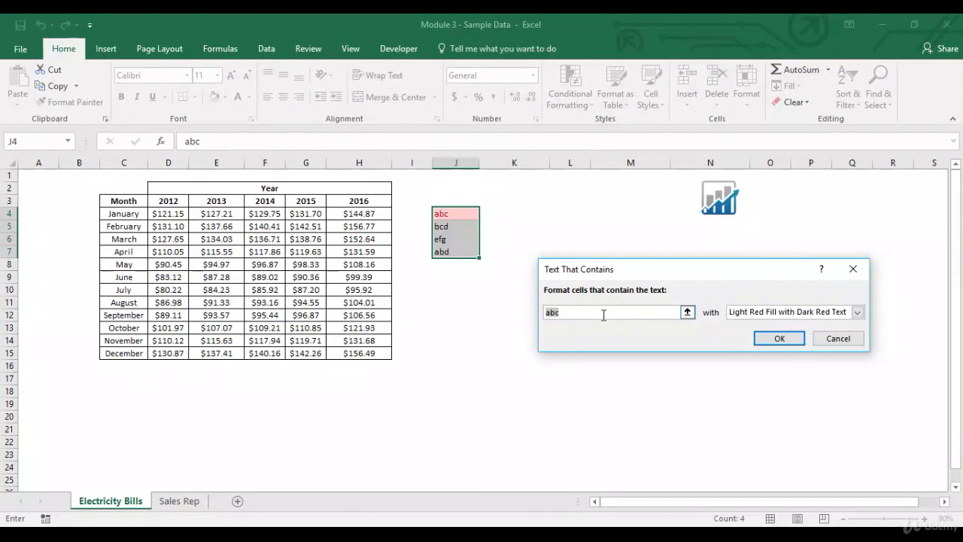
key(Right)
key(BackSpace)
key(BackSpace)
key(BackSpace)
key(BackSpace)
key(BackSpace)
text(a)
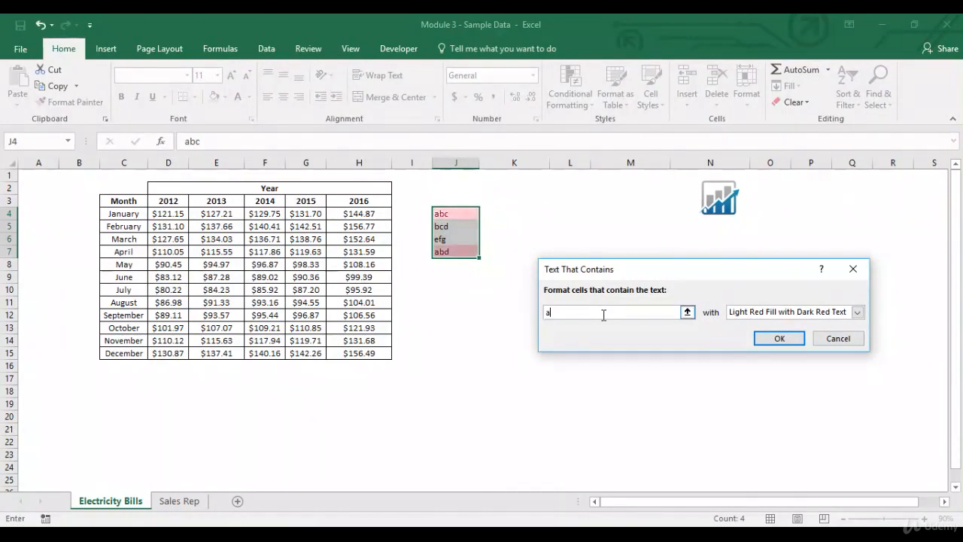
click(774, 339)
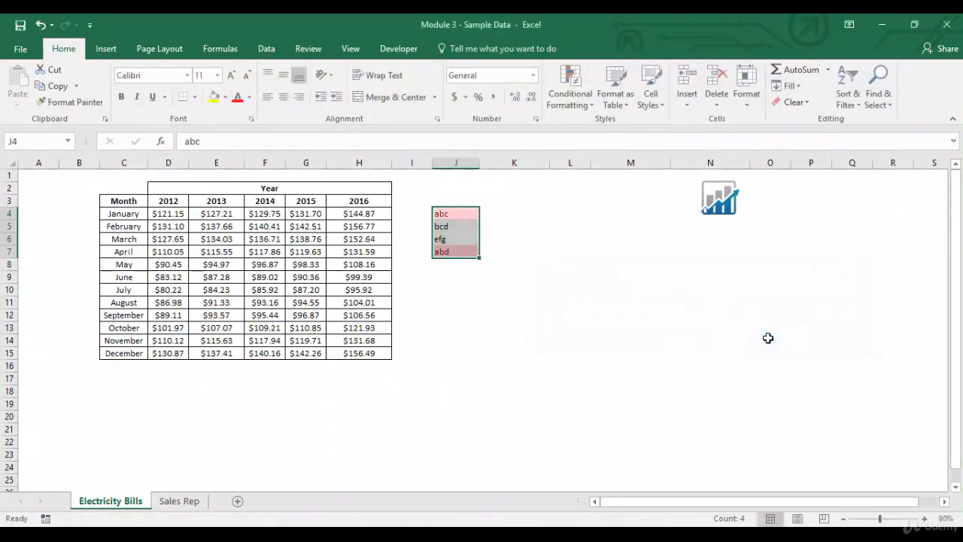
- Enter adb in cell J8 and copy J7's formatting onto it with Format Painter
click(449, 266)
text(adb)
key(Return)
key(Up)
key(Up)
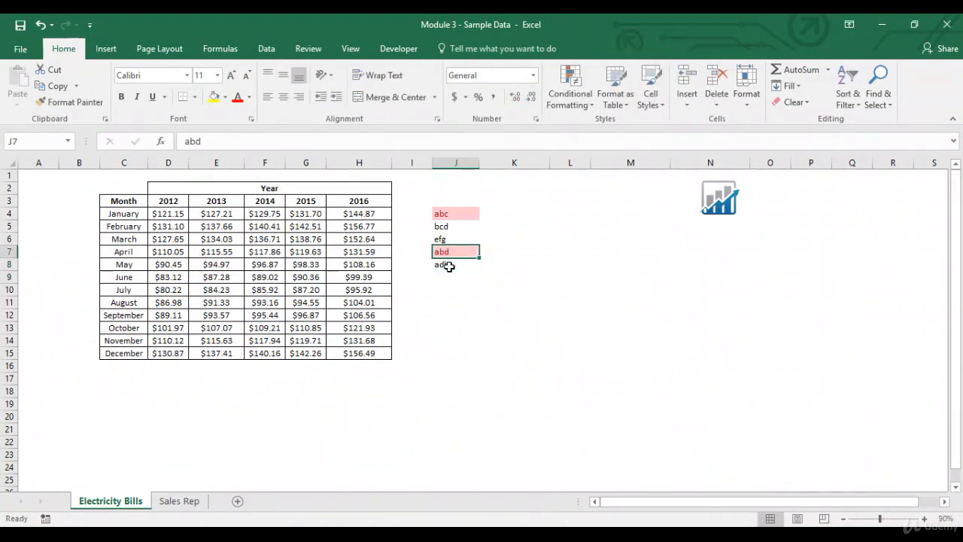
click(60, 102)
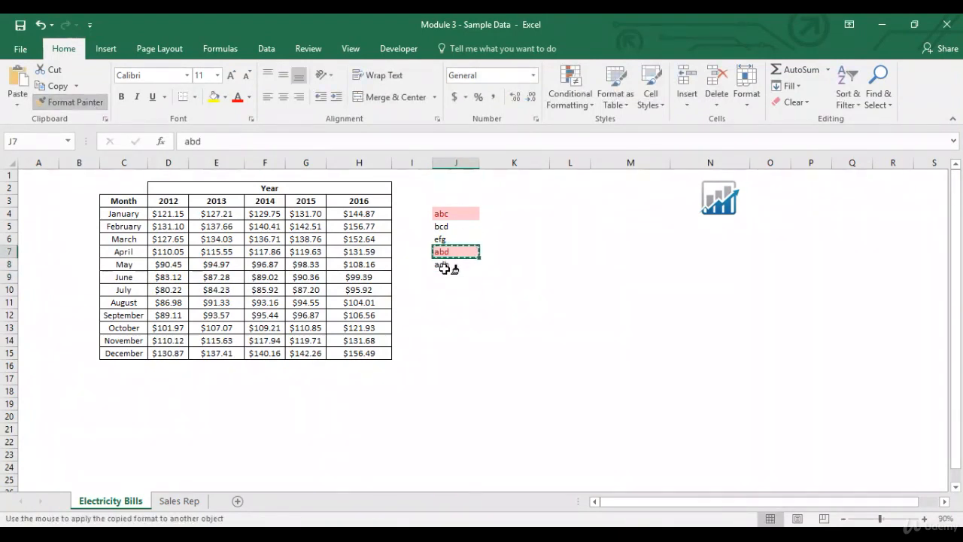
click(449, 263)
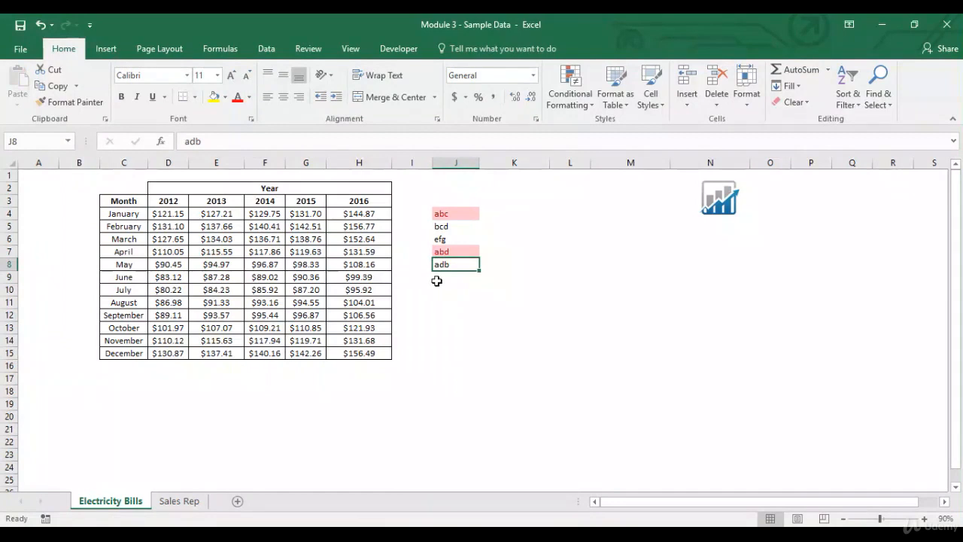
- Delete the sample text in J4:J8 and clear the conditional formatting rules from those cells
click(445, 279)
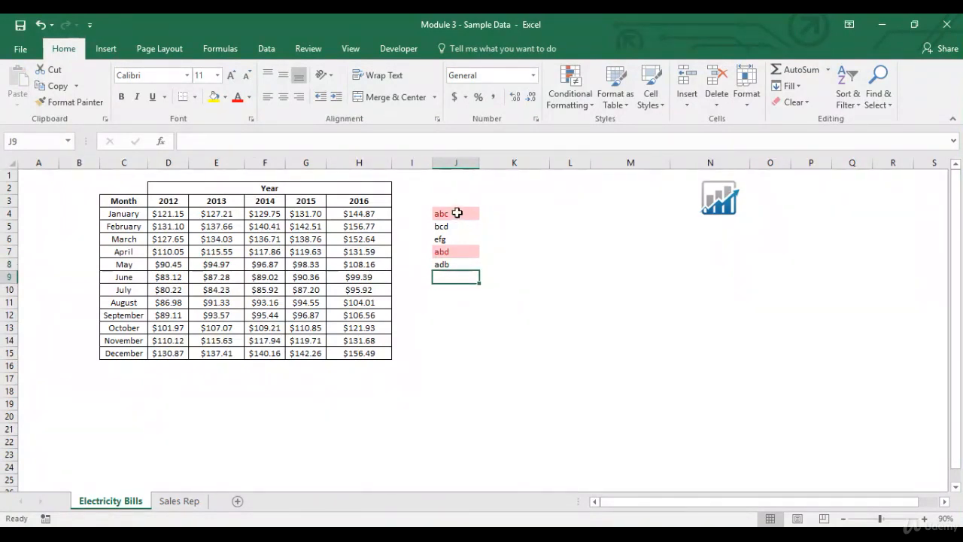
drag(452, 212, 456, 262)
key(Delete)
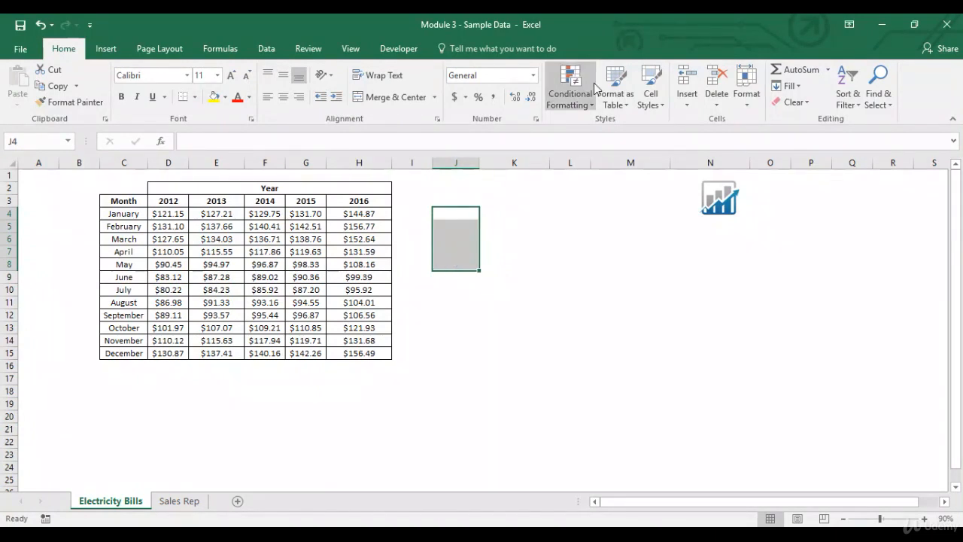
click(569, 89)
mouse_move(629, 293)
click(692, 296)
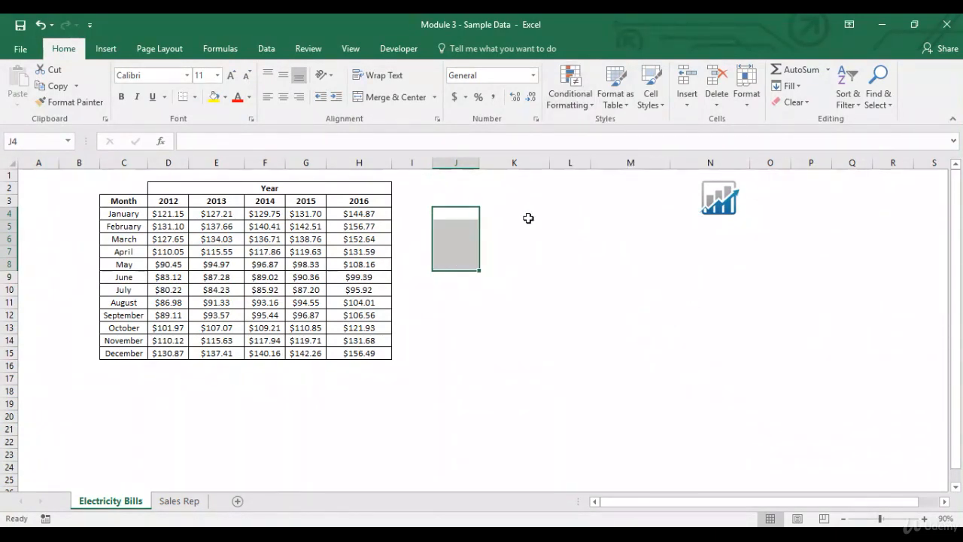
click(450, 216)
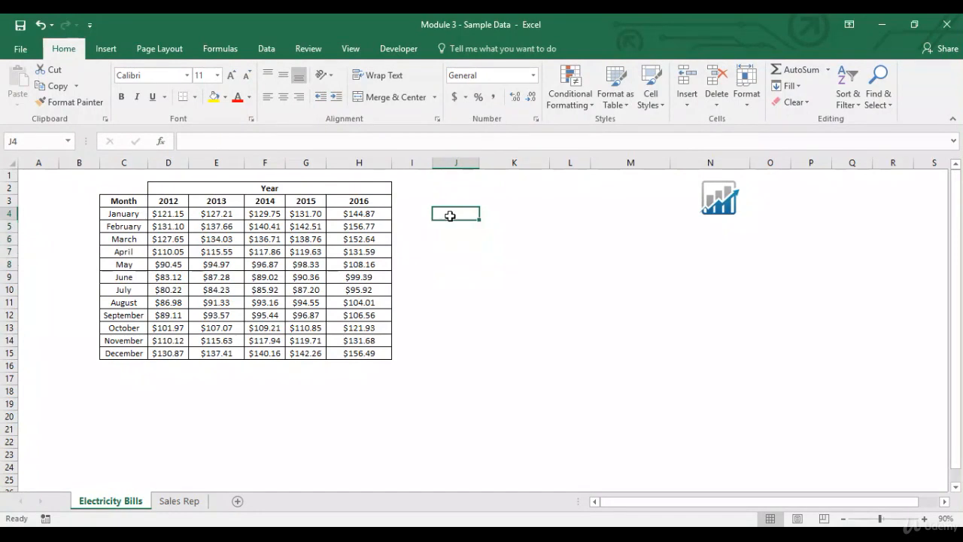
click(573, 110)
mouse_move(614, 125)
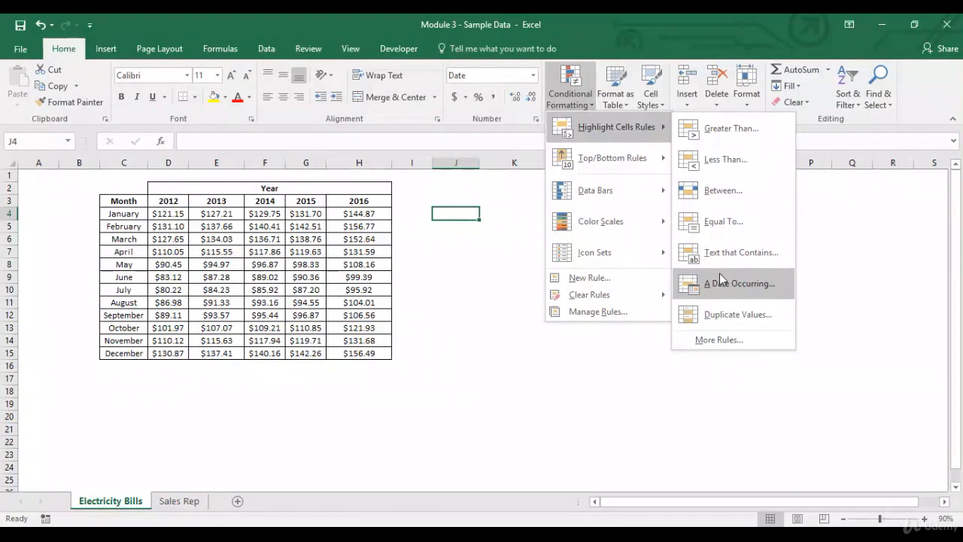
click(459, 218)
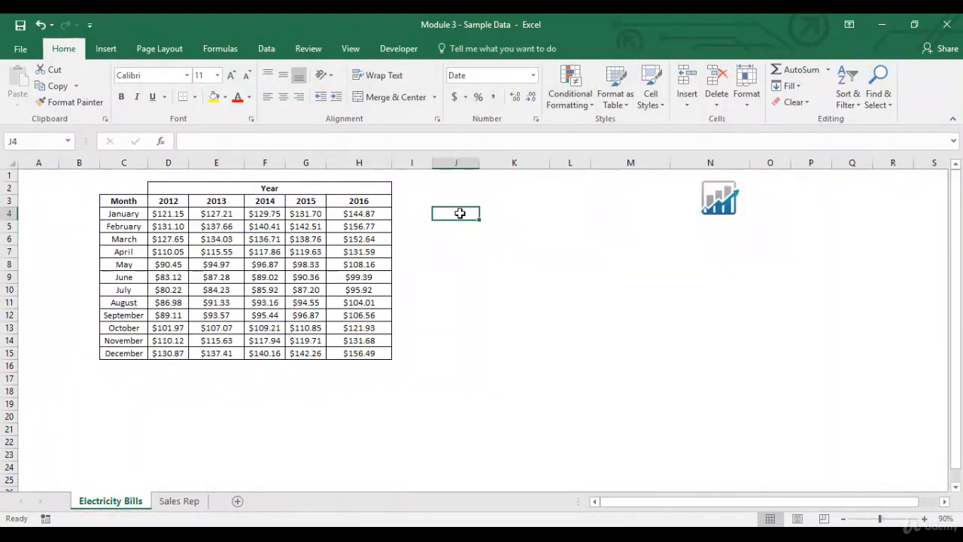
- Enter =today() in J4 and the sample dates 5/29/2017 and 4/30/2017 in J5 and J6
text(=)
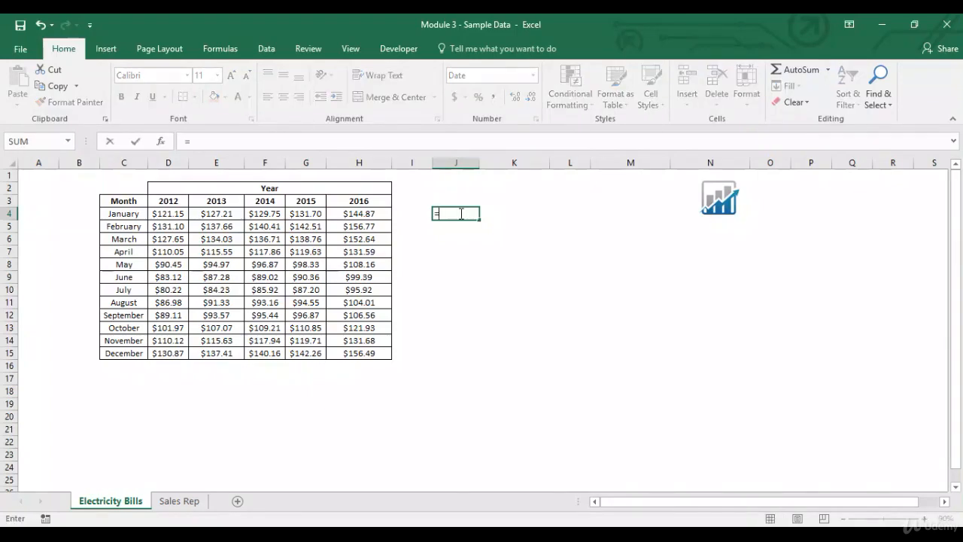
text(today())
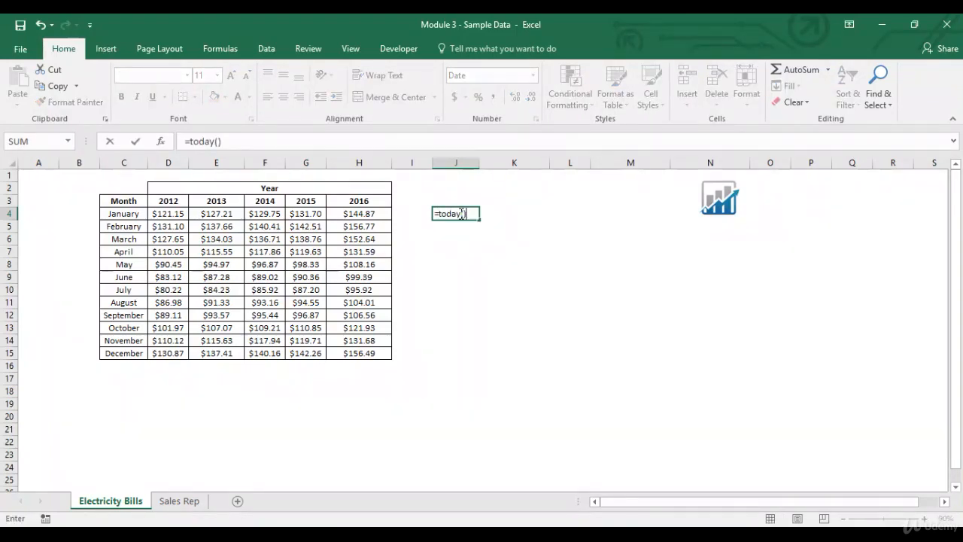
key(Return)
click(459, 213)
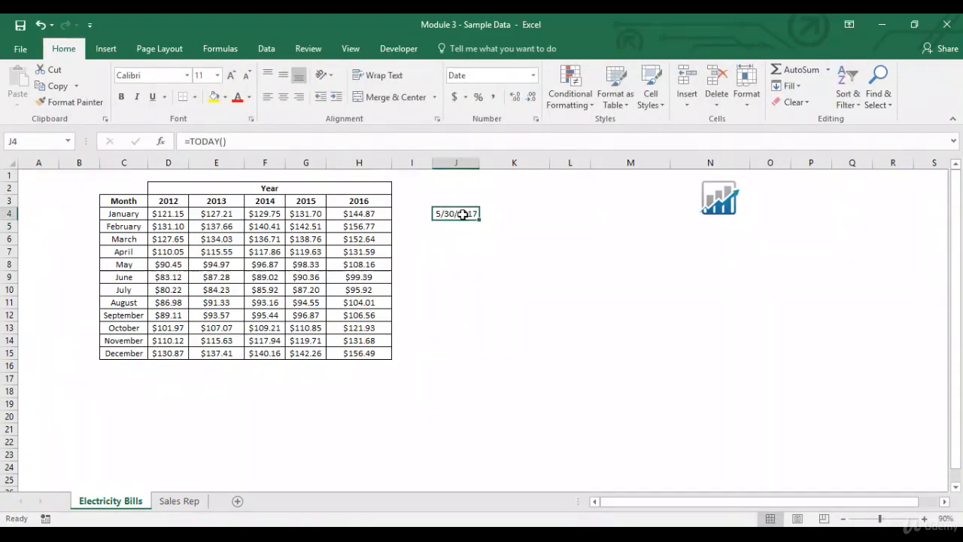
click(464, 227)
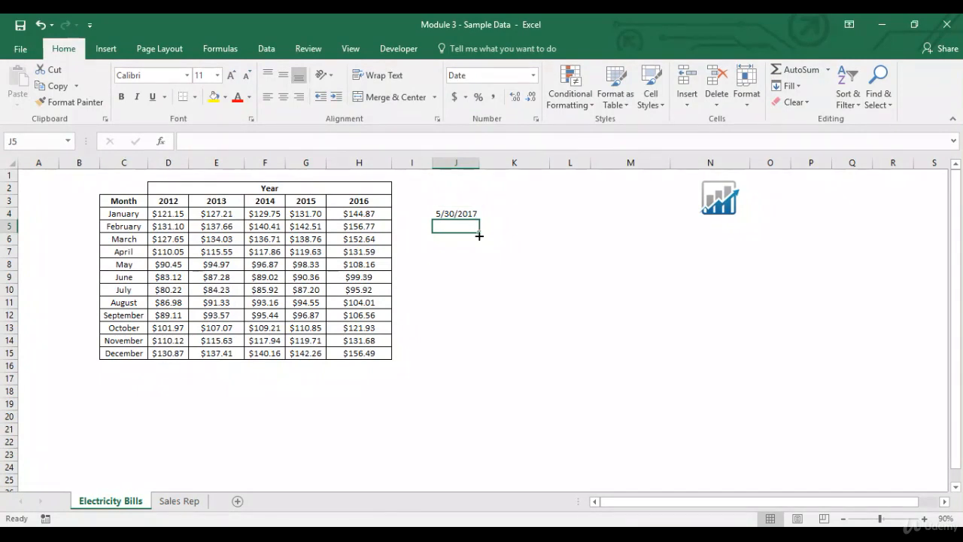
text(5/29/2017)
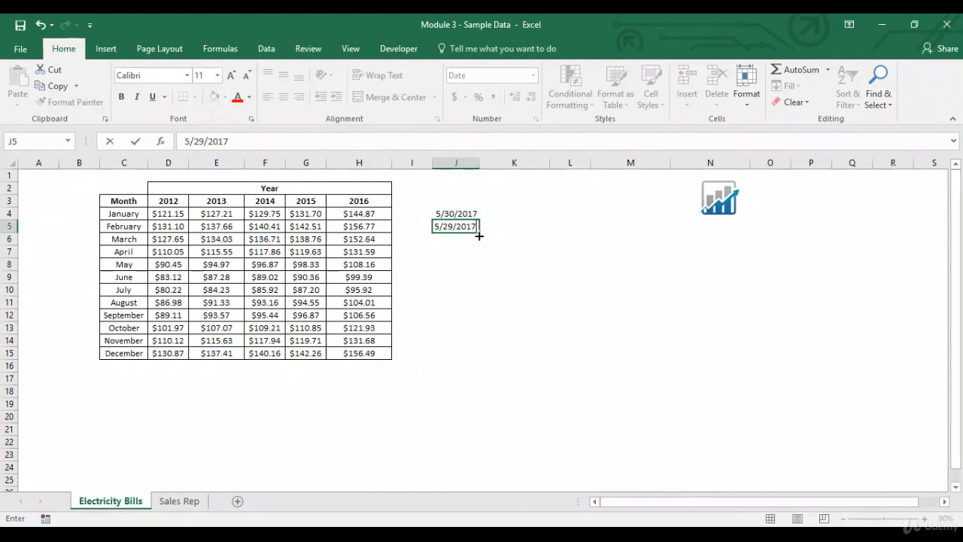
key(Return)
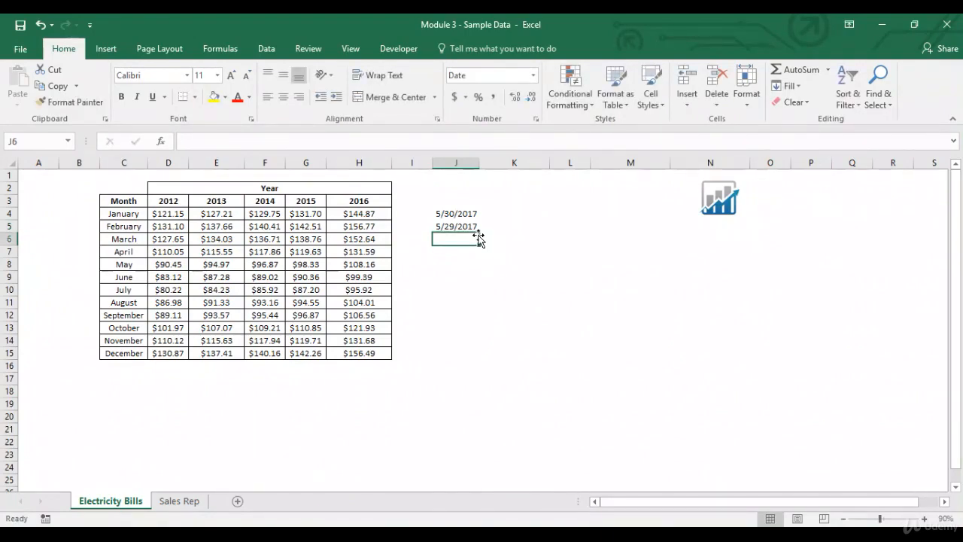
text(4/30)
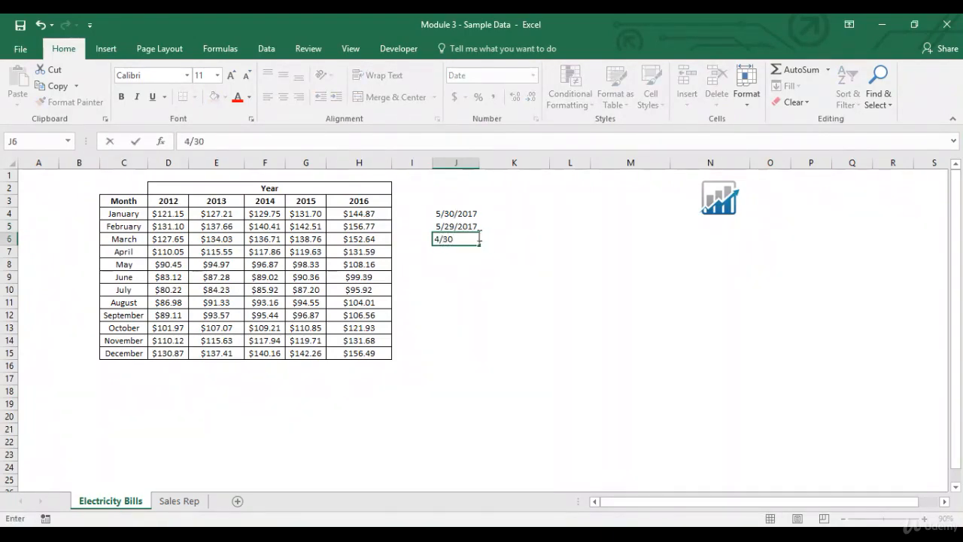
text(/2)
key(Return)
- Preview an A Date Occurring rule on J4:J6 set to Last month, then cancel the dialog
drag(467, 215, 468, 239)
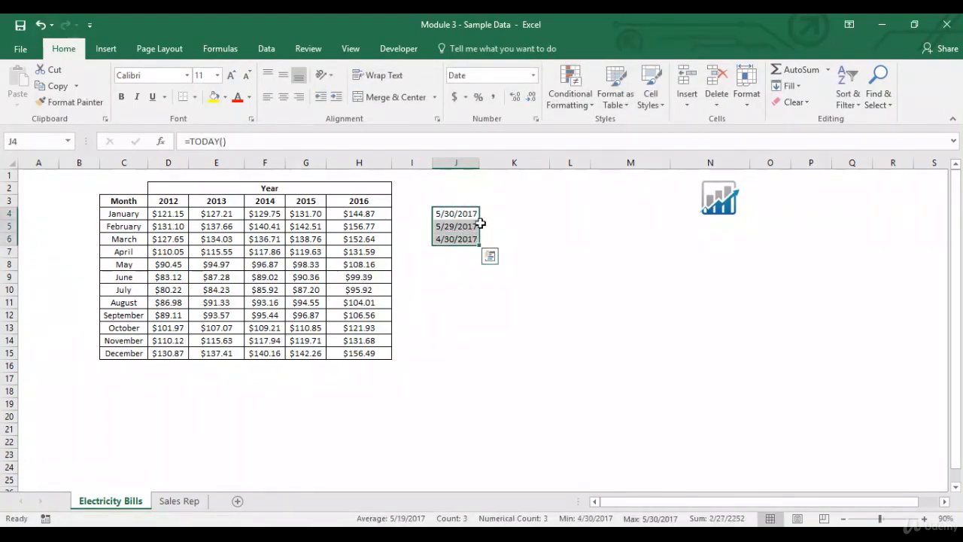
click(569, 94)
mouse_move(577, 127)
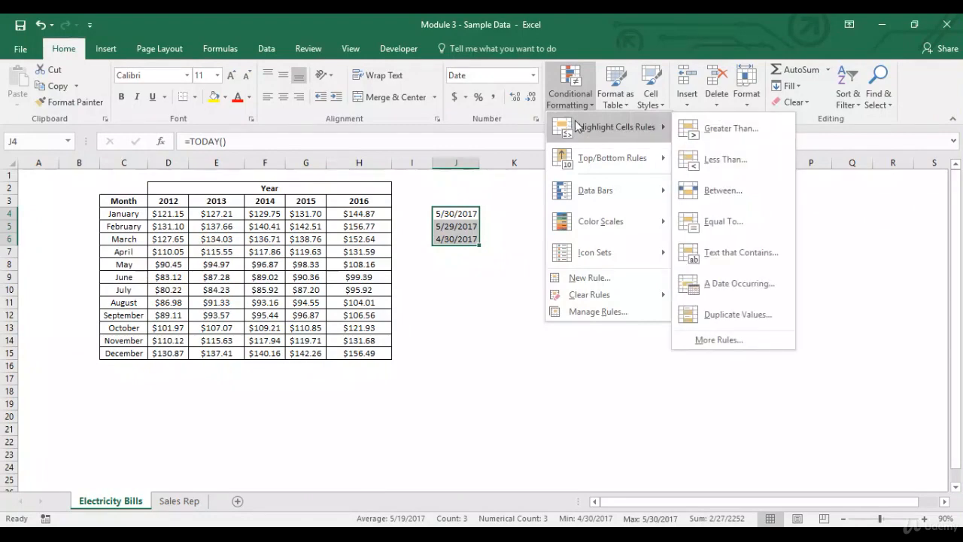
click(722, 277)
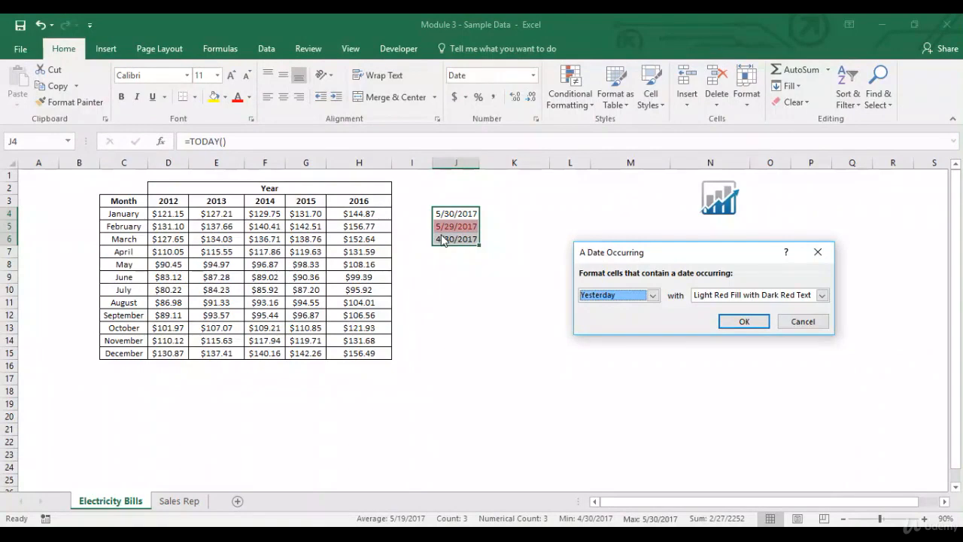
click(652, 294)
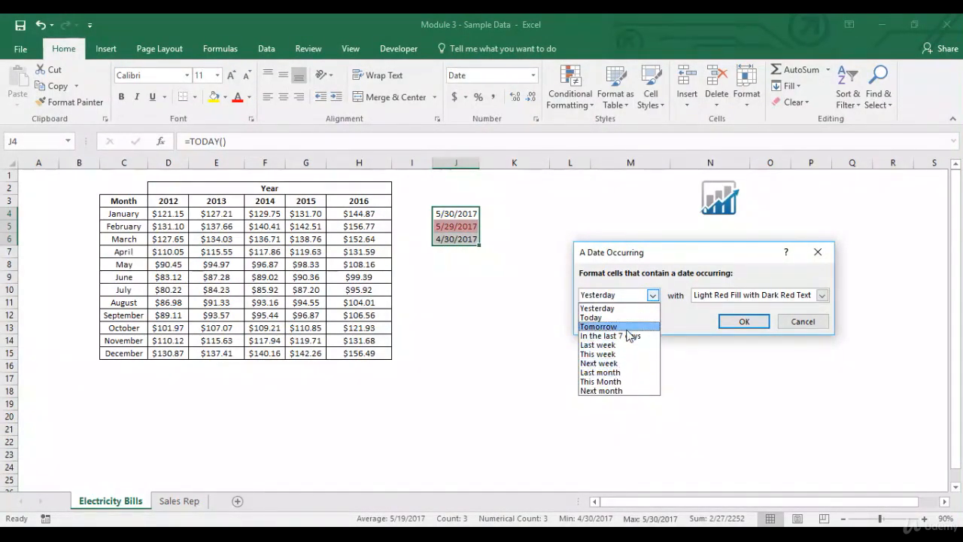
click(628, 374)
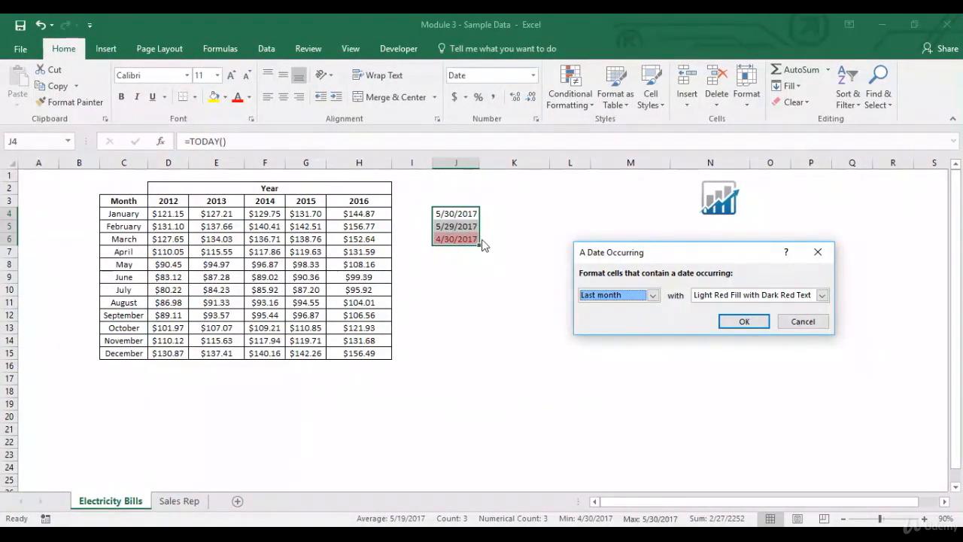
click(802, 322)
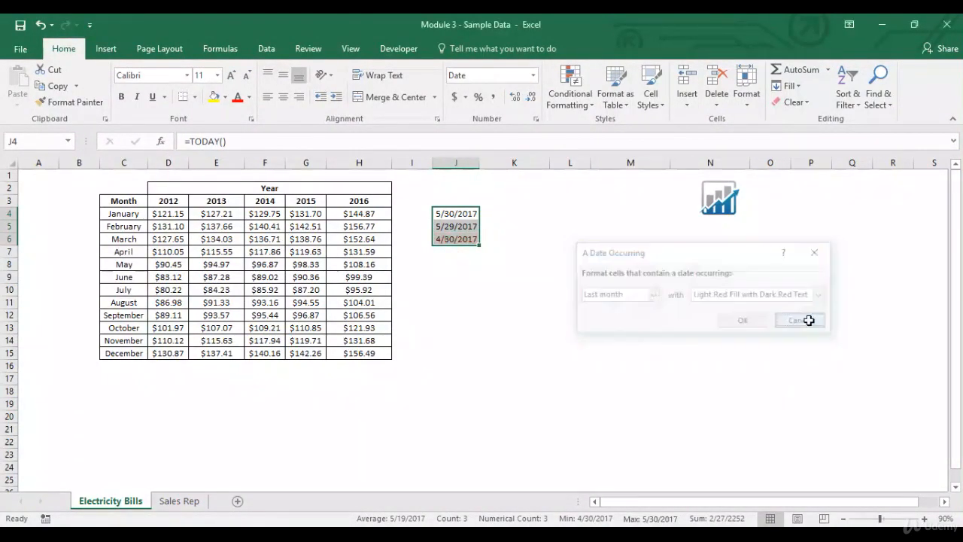
- Delete the sample dates in J4:J6
key(Delete)
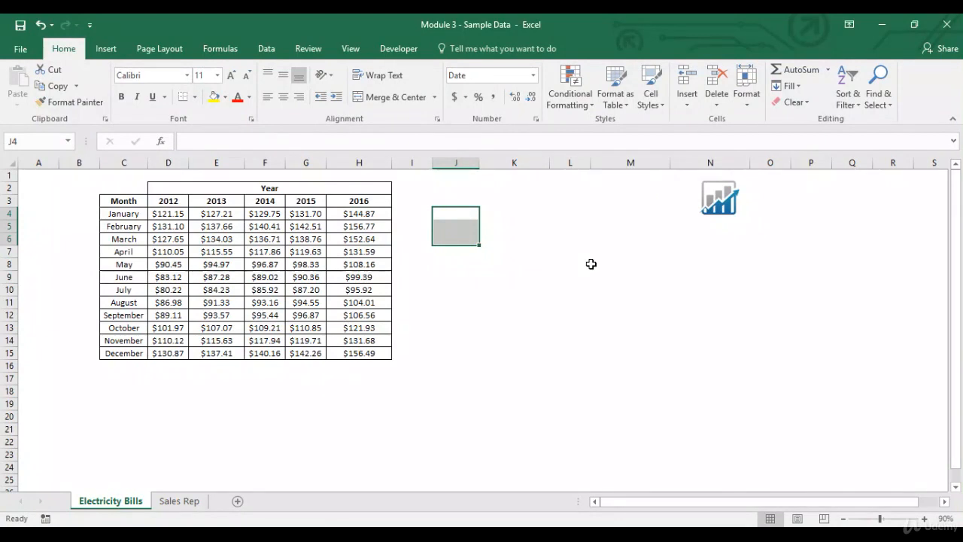
click(466, 217)
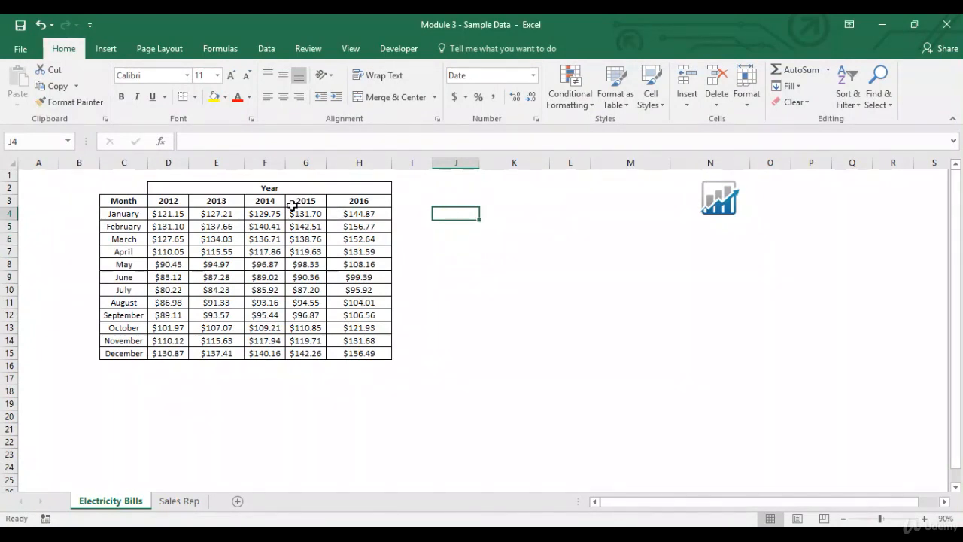
- Preview a Duplicate Values rule set to Unique on the bill amounts D4:H15, then cancel the dialog
click(172, 217)
drag(172, 217, 374, 352)
click(572, 109)
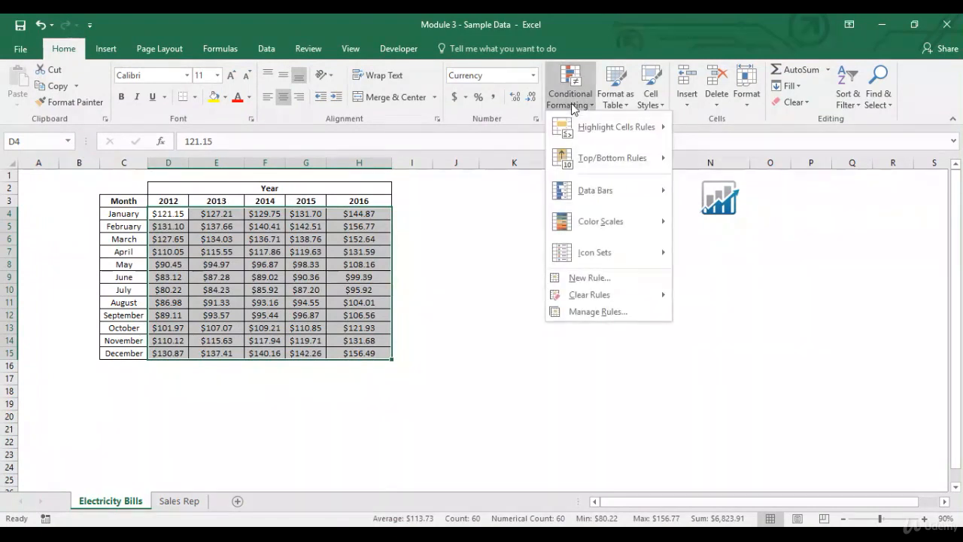
mouse_move(583, 128)
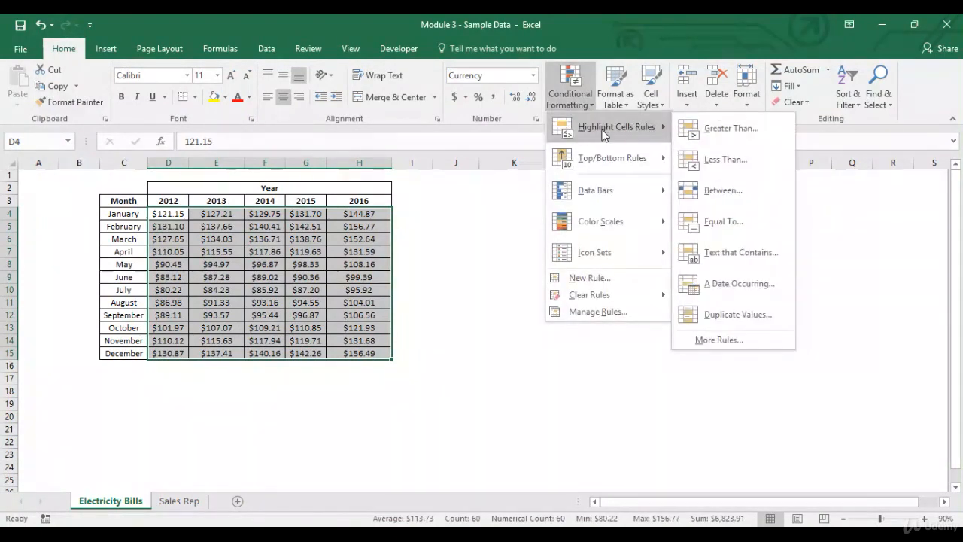
click(733, 314)
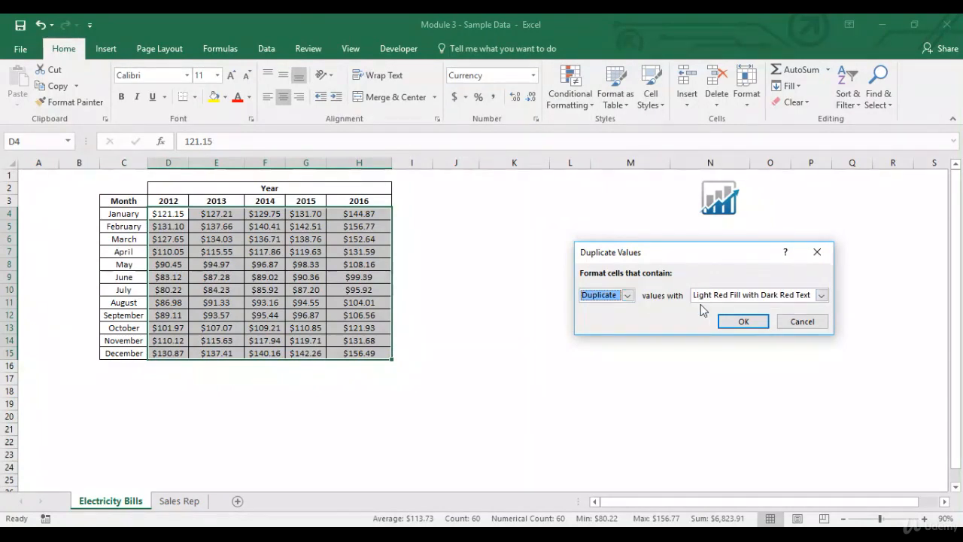
click(629, 297)
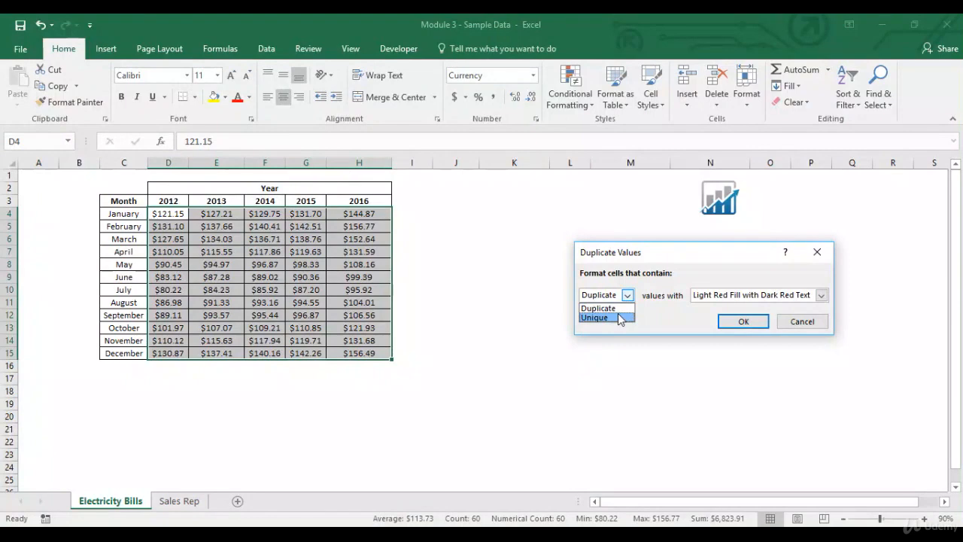
click(619, 317)
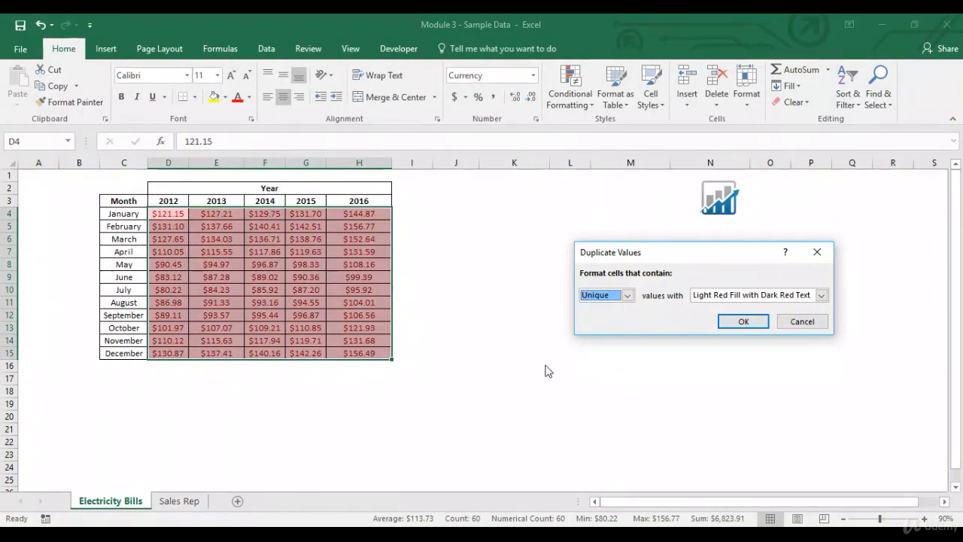
click(802, 322)
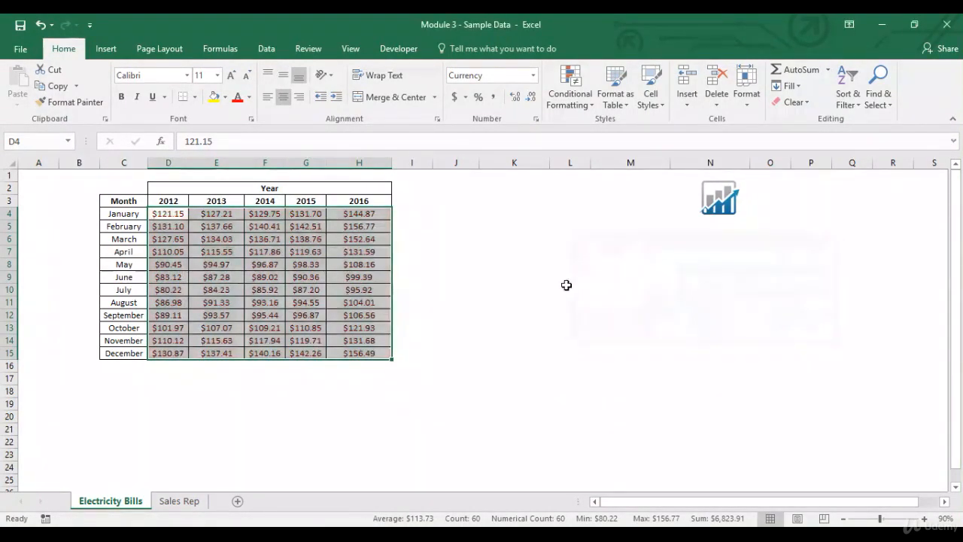
- Enter the sample numbers 1, 1, 2, 3, 4, 5 and 6 in cells K4 to K10
click(472, 215)
click(494, 213)
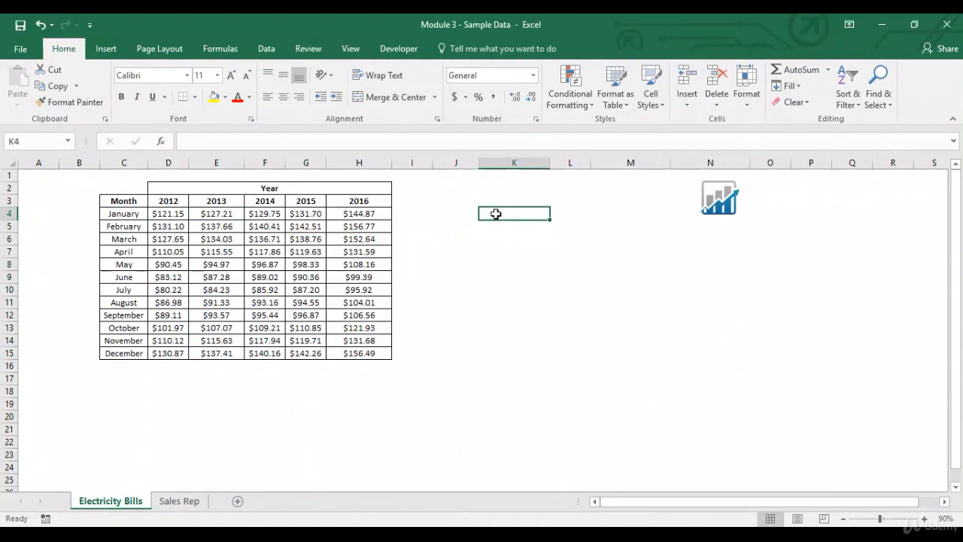
text(1)
key(Return)
text(1)
key(Return)
text(2)
key(Return)
text(3)
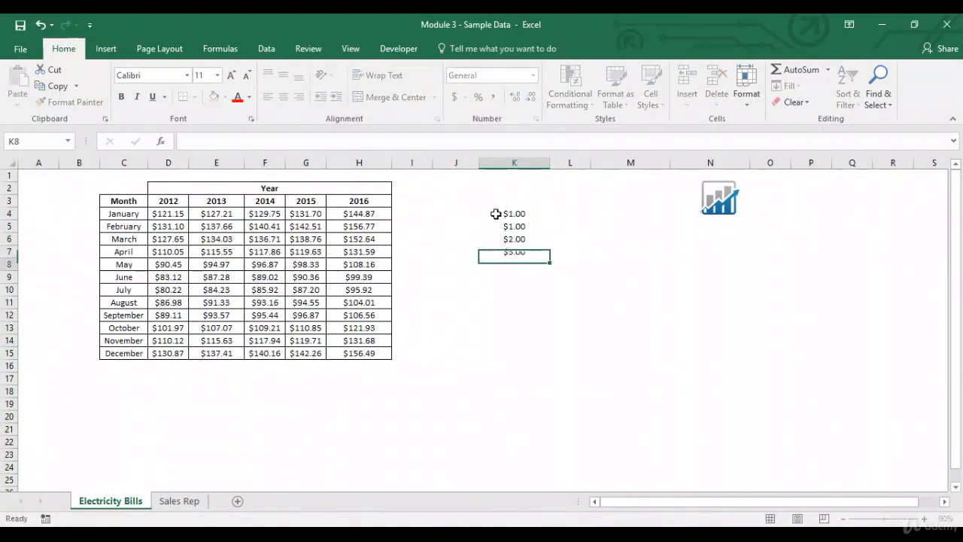
key(Return)
text(4)
key(Return)
text(5)
key(Return)
text(6)
key(Return)
- Preview a Duplicate Values rule set to Unique on K4:K10, then cancel the dialog
key(Up)
key(Up)
key(Up)
click(496, 214)
key(ctrl+shift+Down)
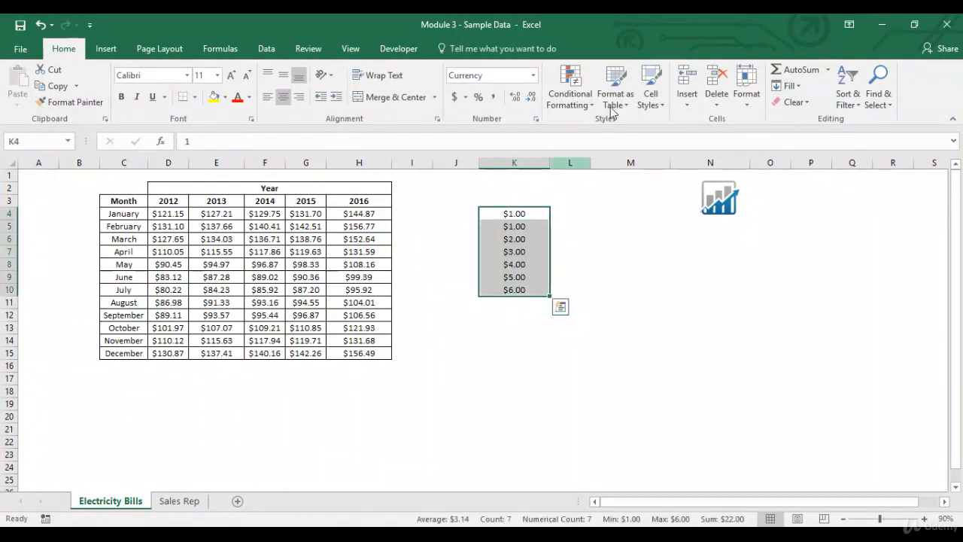
click(569, 94)
mouse_move(592, 126)
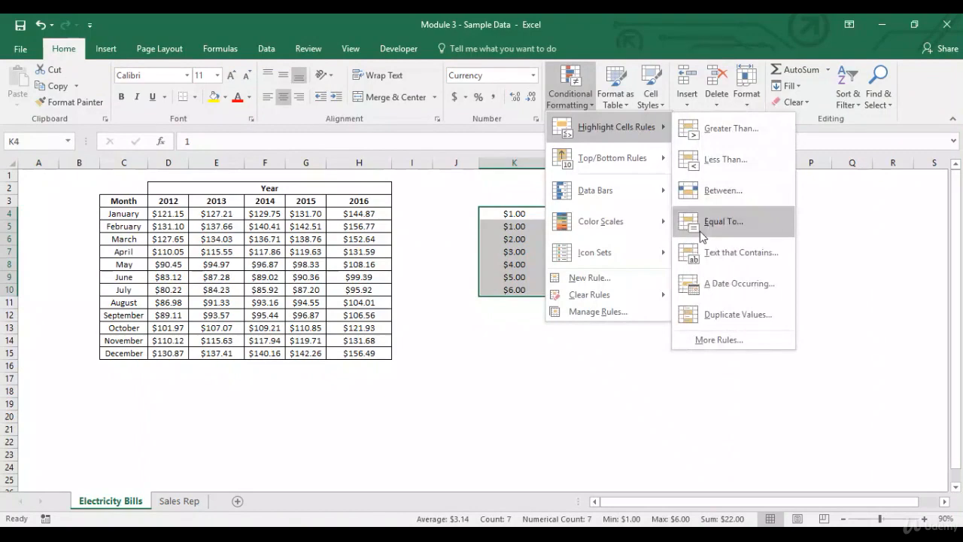
click(715, 313)
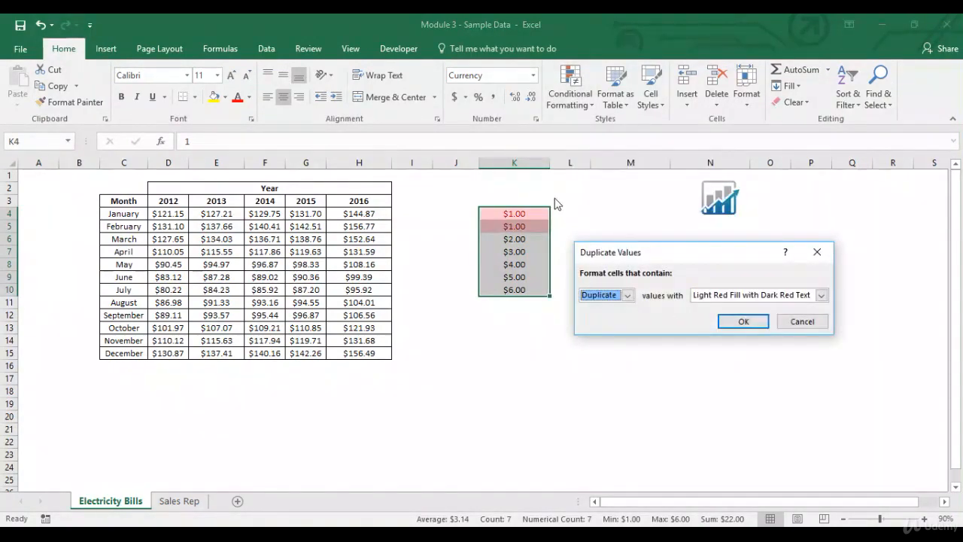
click(628, 295)
click(606, 321)
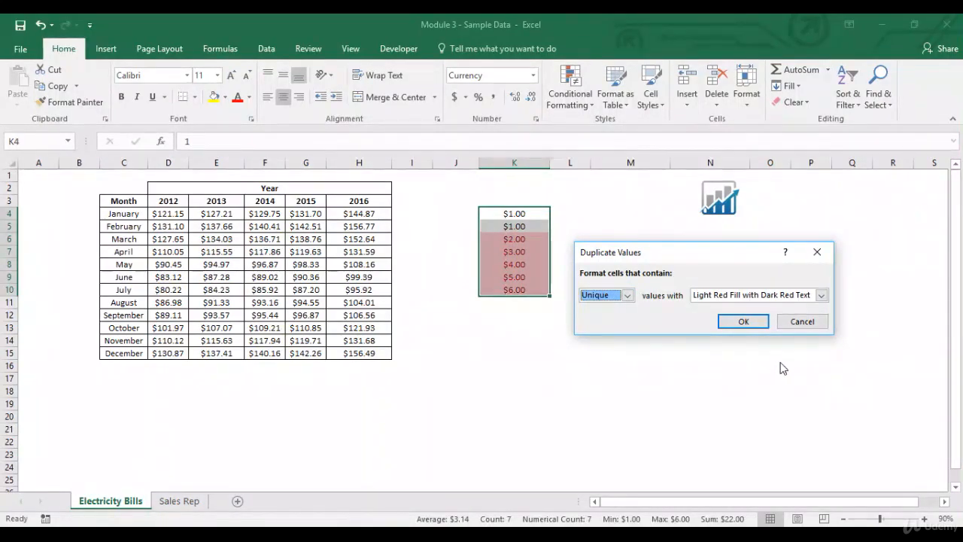
click(801, 321)
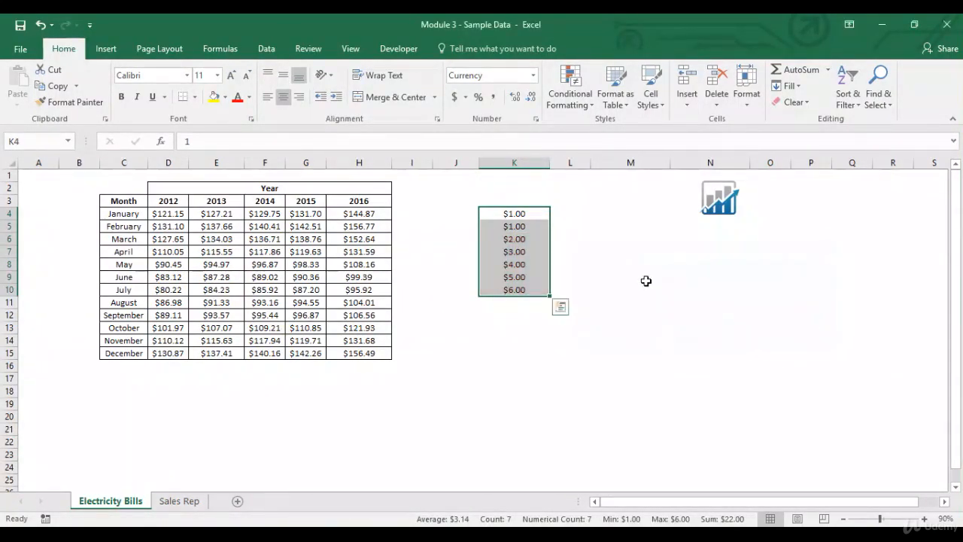
- Delete the sample numbers in K4:K10 and return to cell J4
key(Delete)
click(455, 213)
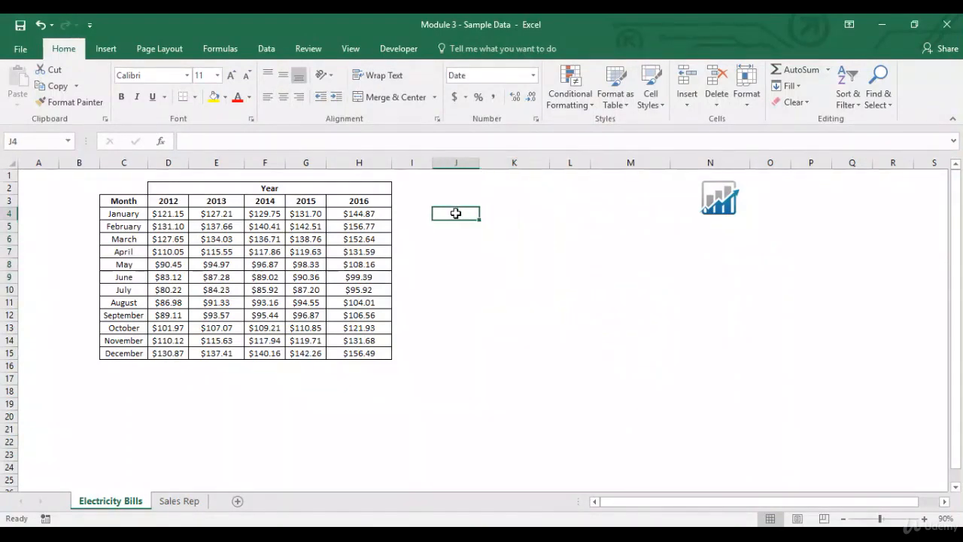
click(589, 110)
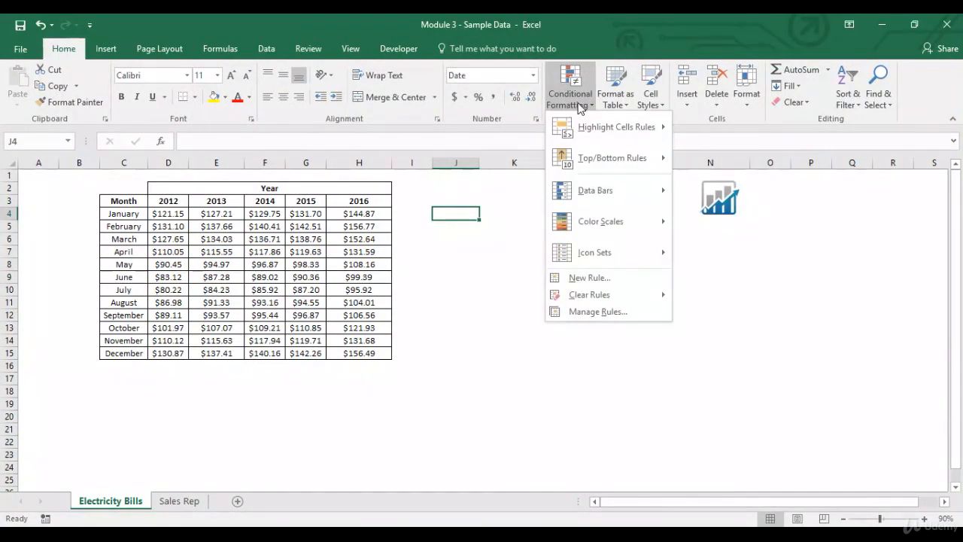
mouse_move(591, 160)
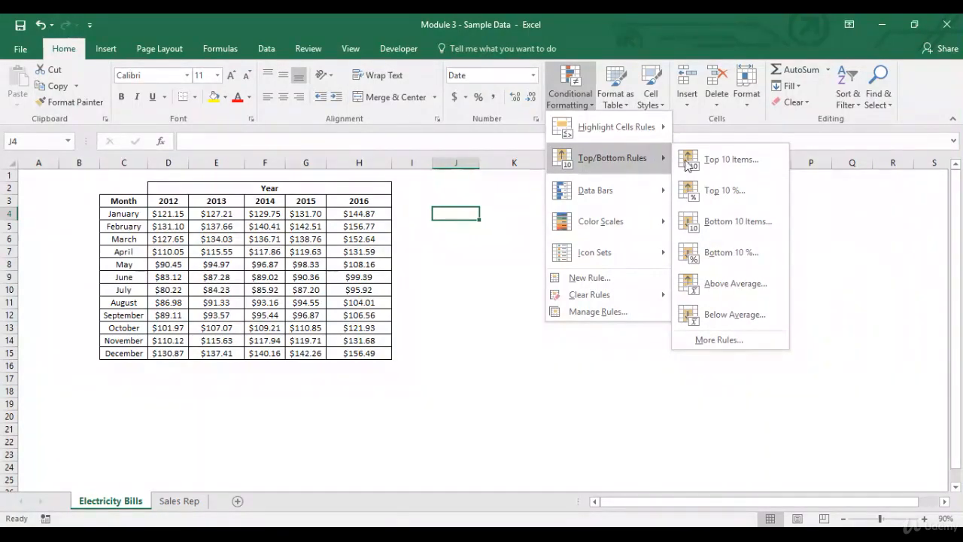
click(709, 160)
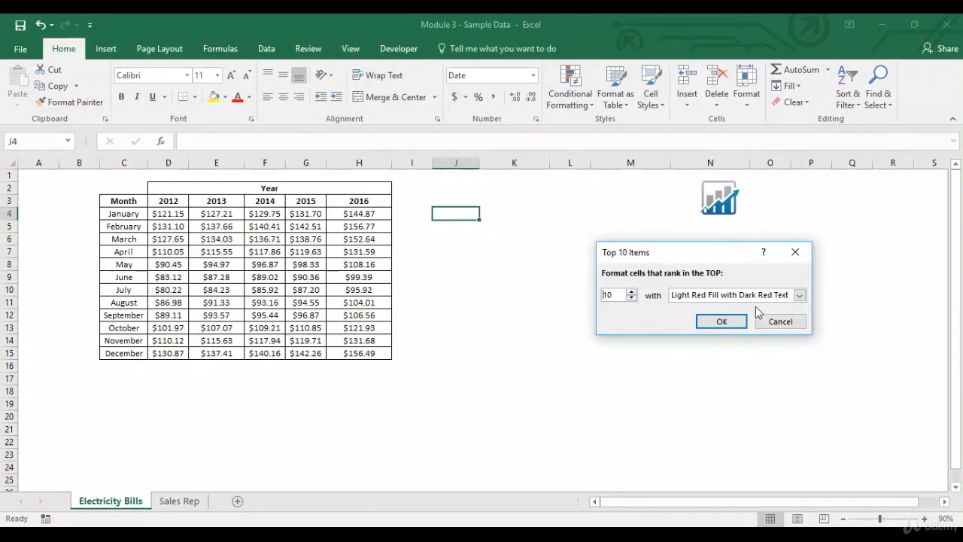
click(775, 321)
- Preview a Top 10 Items rule ranking the top 2 values of the 2012 bills D4:D15, then cancel
drag(165, 213, 175, 351)
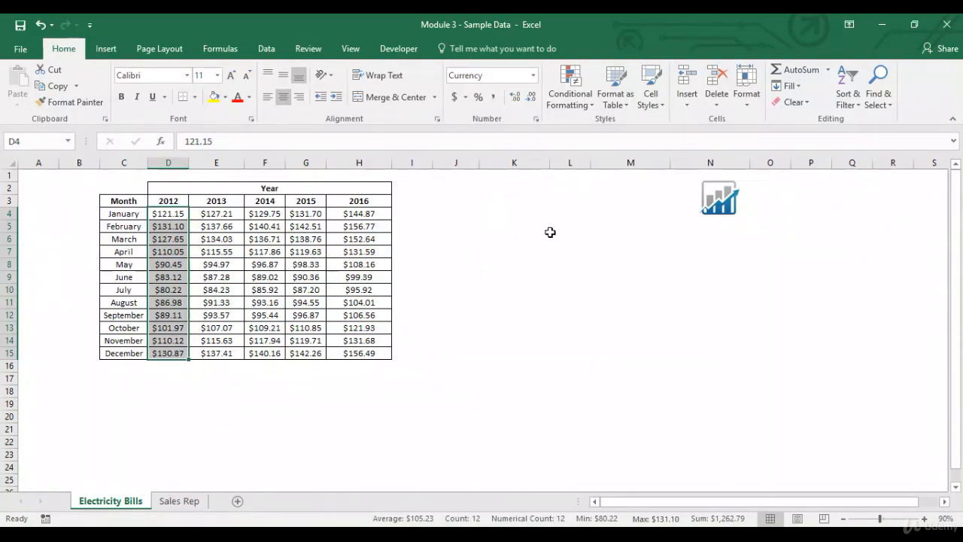
click(570, 89)
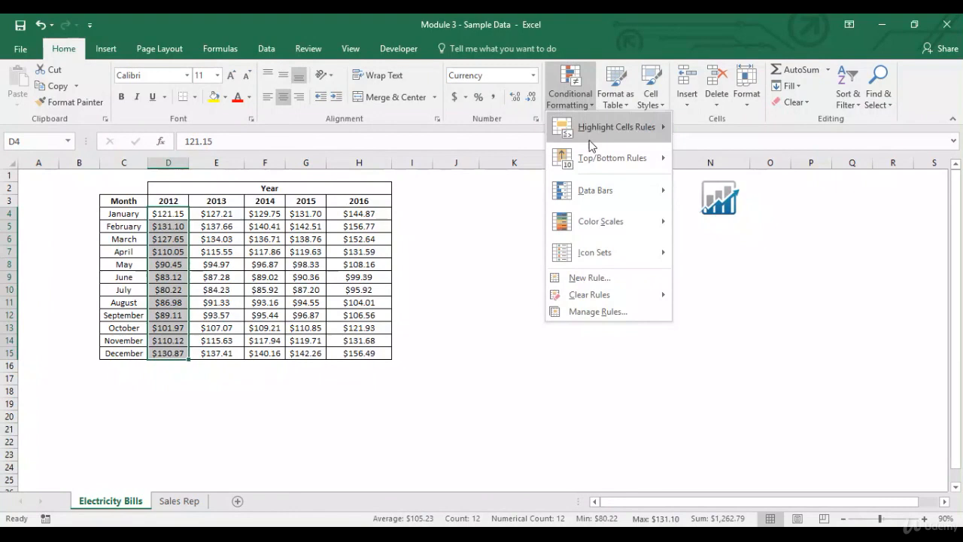
mouse_move(591, 158)
click(722, 161)
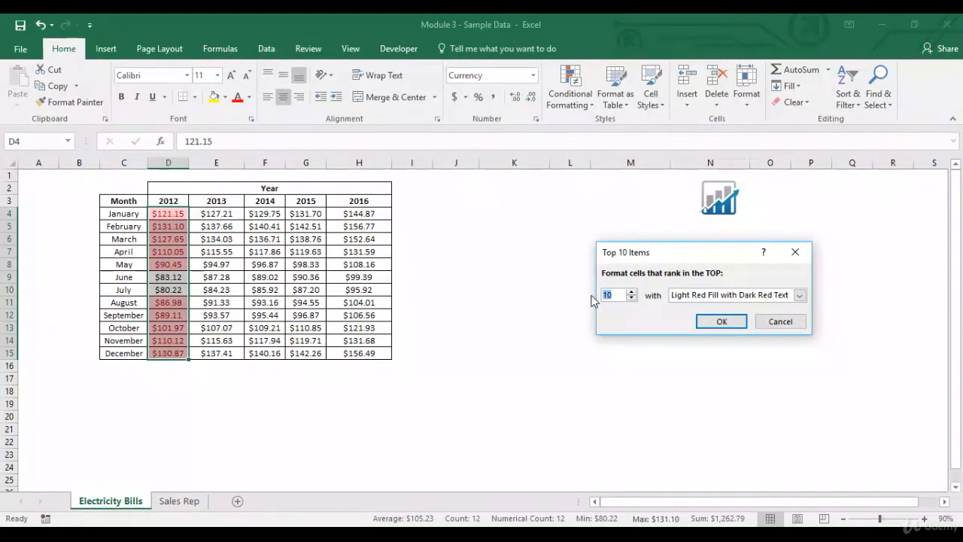
text(2)
click(799, 295)
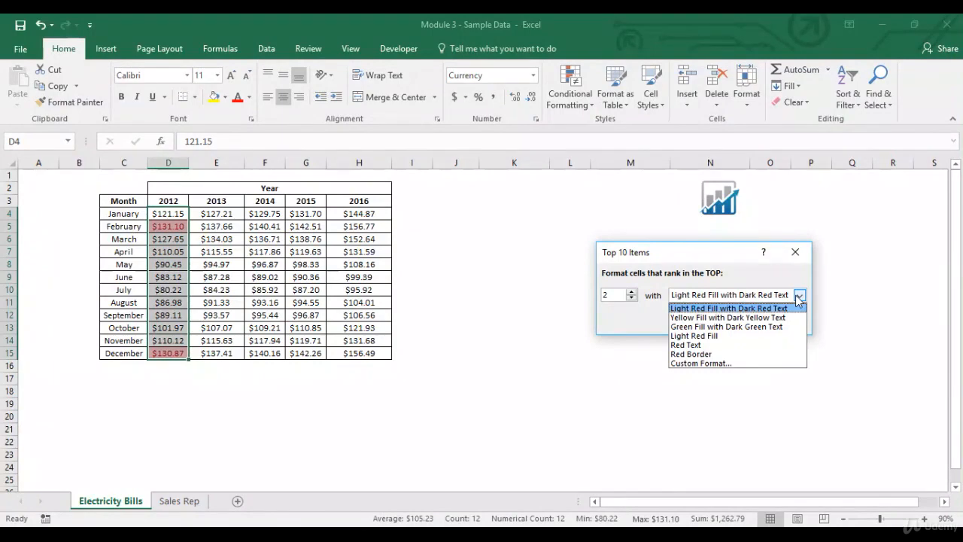
click(799, 297)
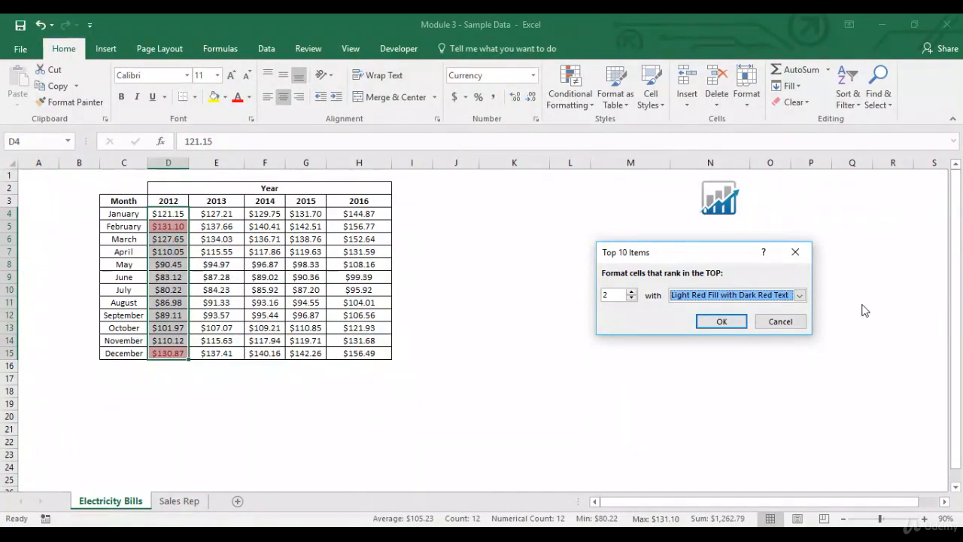
click(779, 321)
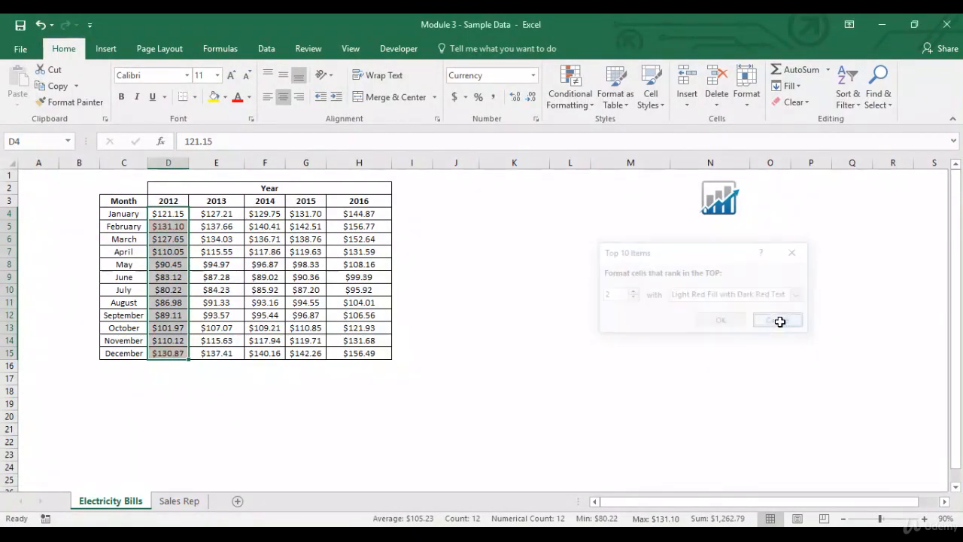
- Preview a Top 10% rule set to 20% on D4:D15, then cancel the dialog
click(583, 106)
mouse_move(612, 160)
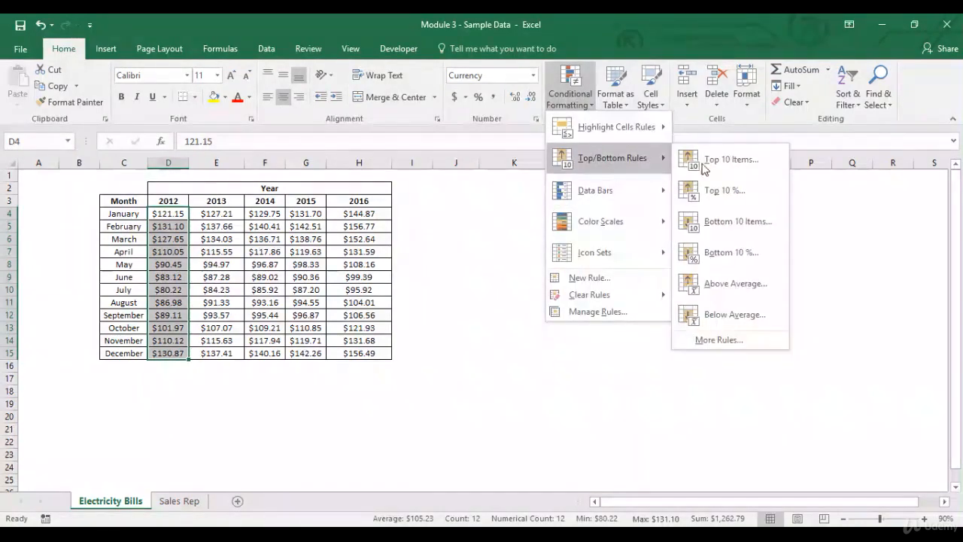
click(735, 190)
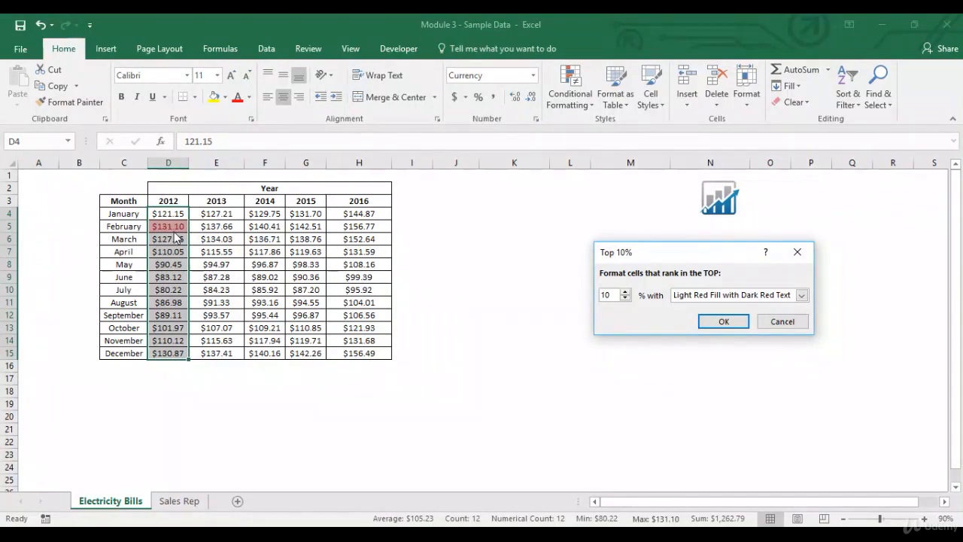
click(624, 291)
click(625, 292)
click(625, 291)
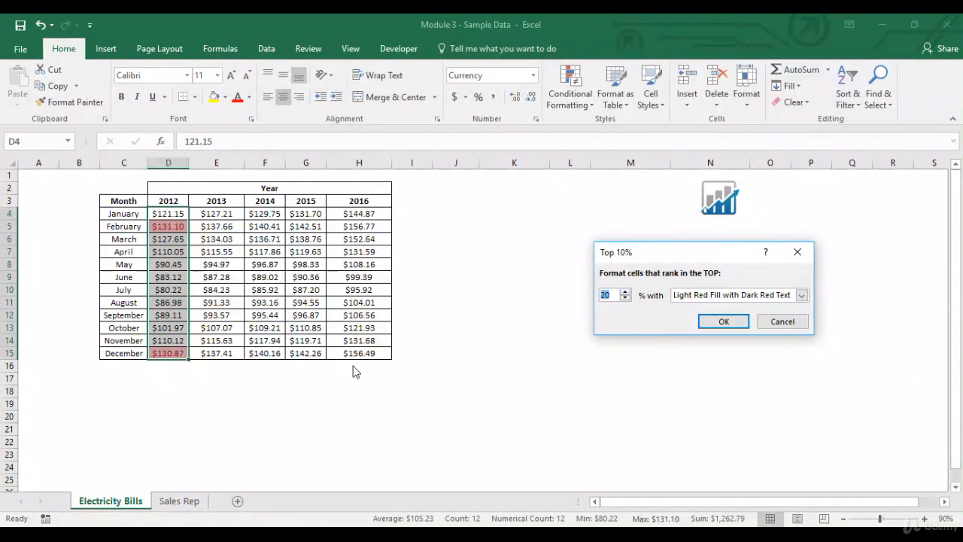
click(782, 322)
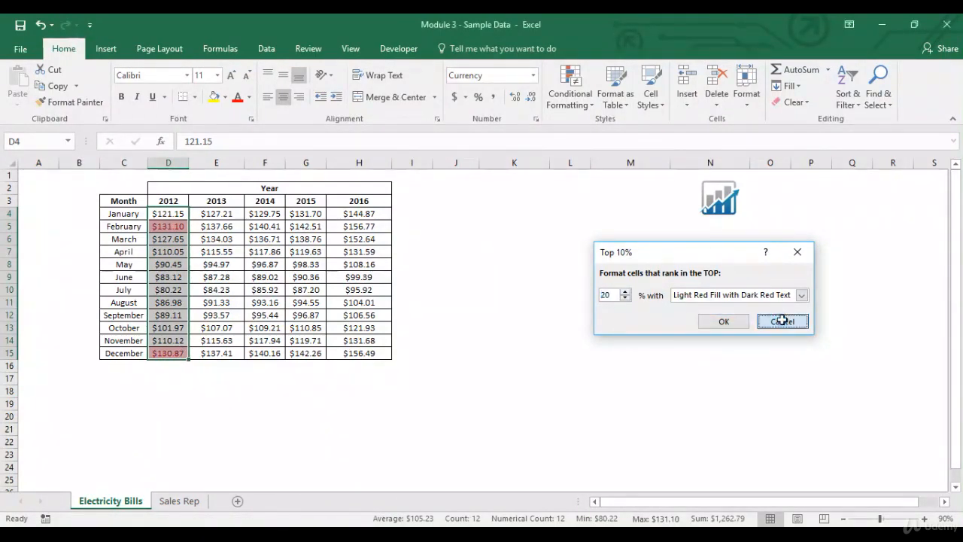
- Preview a Bottom 10 Items rule set to 1 on D4:D15, then cancel the dialog
click(579, 105)
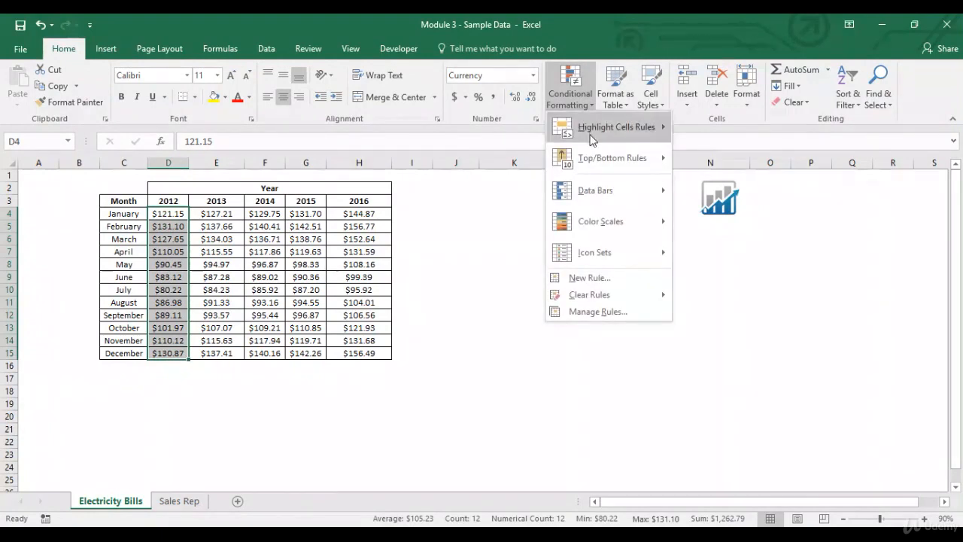
mouse_move(592, 160)
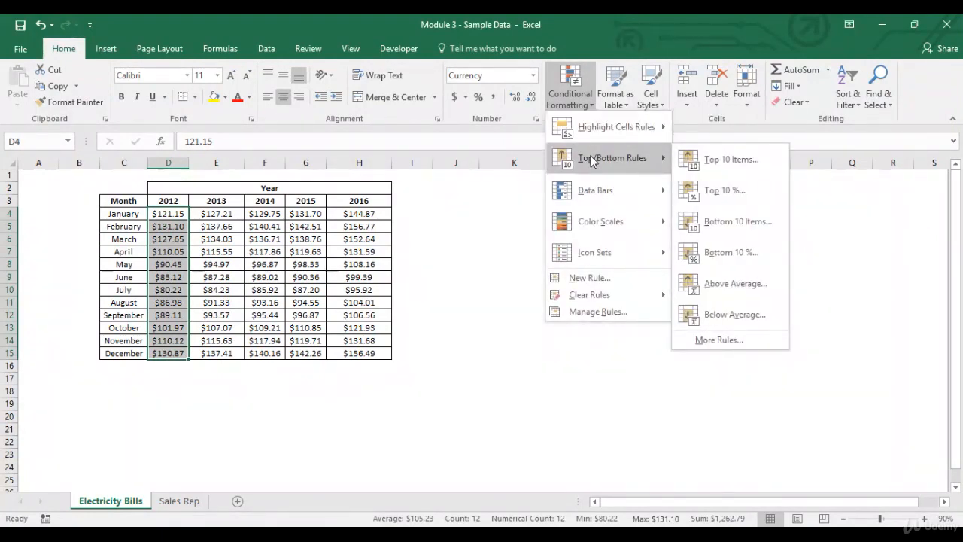
click(766, 221)
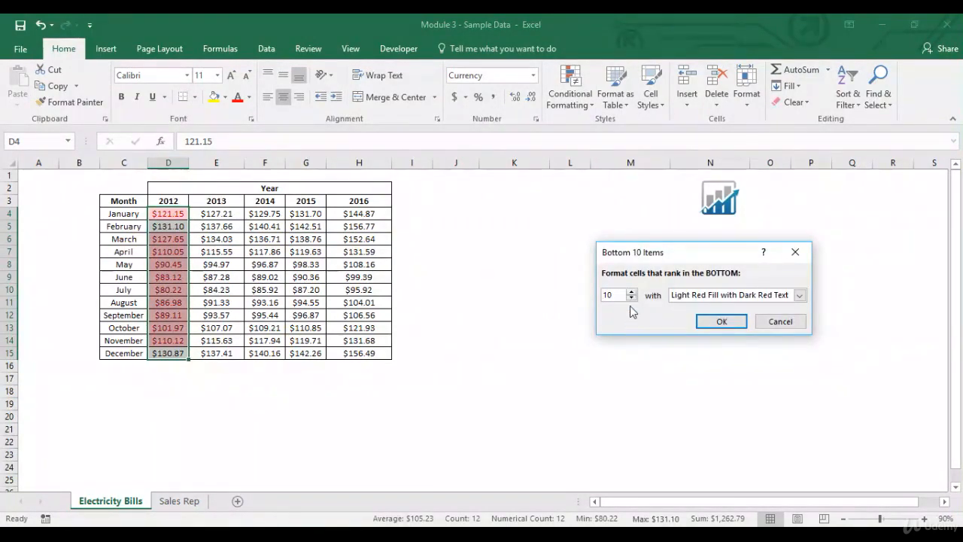
drag(631, 299, 631, 298)
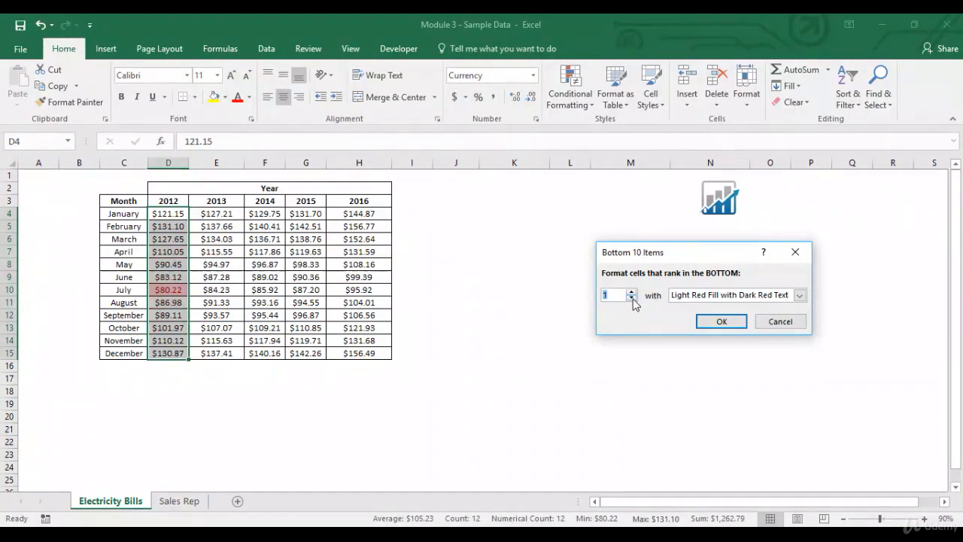
click(782, 321)
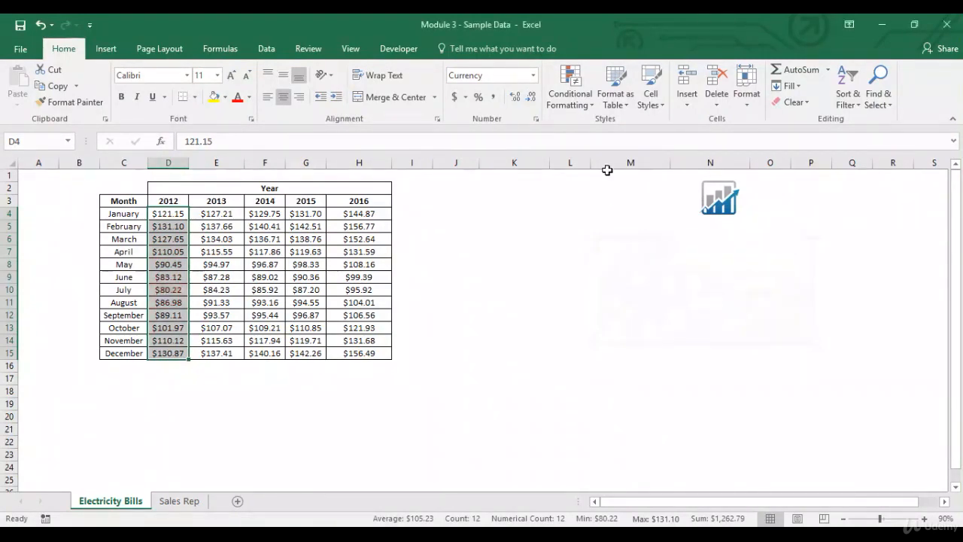
- Preview a Bottom 10% rule at 10% on D4:D15, then cancel the dialog
click(569, 99)
mouse_move(585, 164)
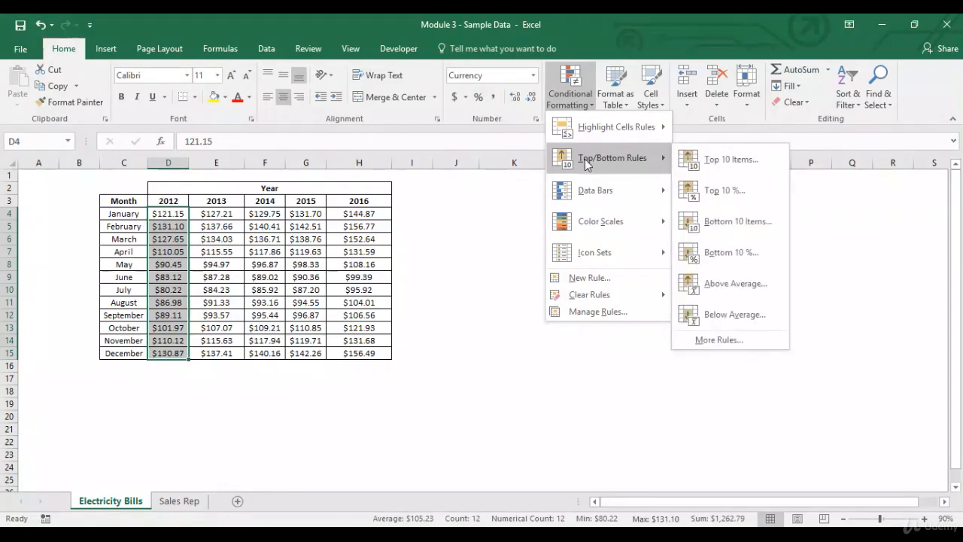
click(728, 256)
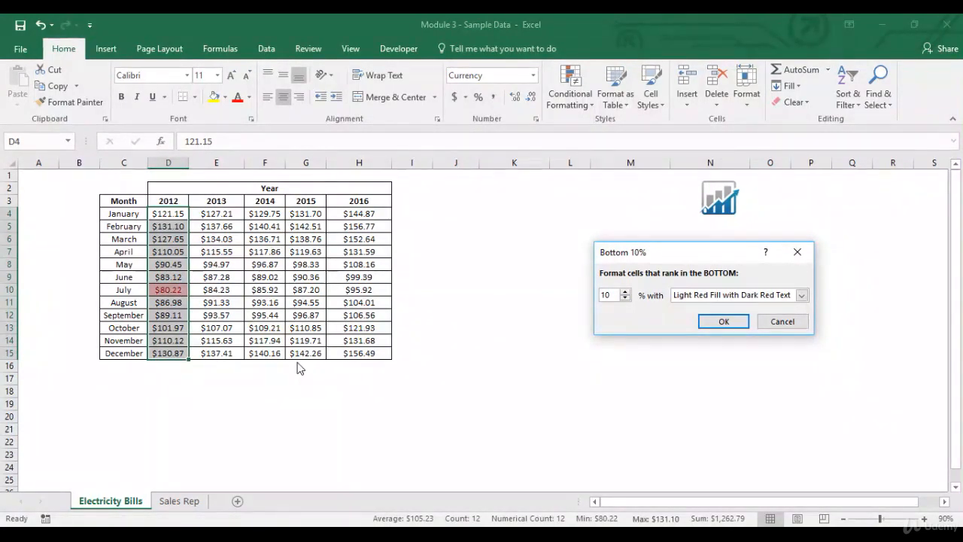
click(780, 322)
- Apply an Above Average rule with Light Red Fill with Dark Red Text to D4:D15
click(573, 106)
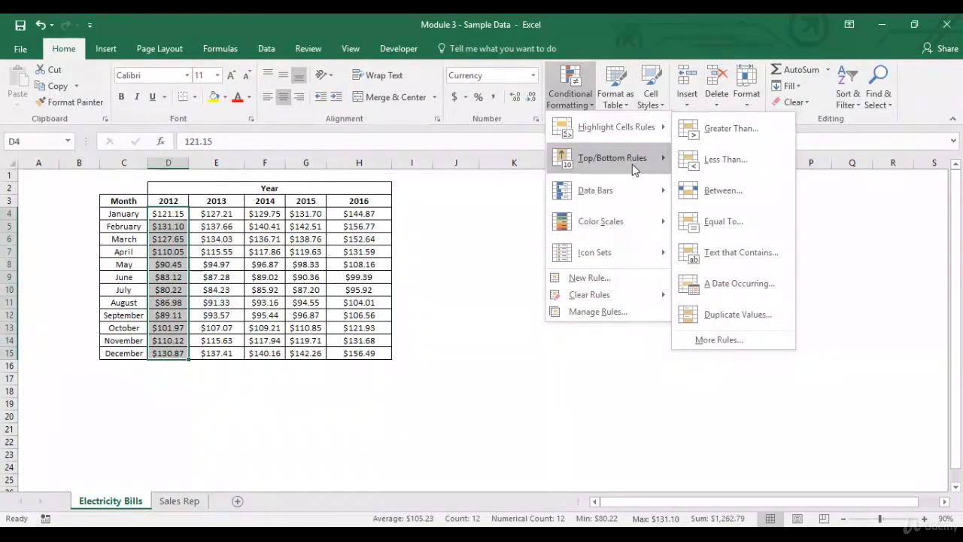
mouse_move(634, 170)
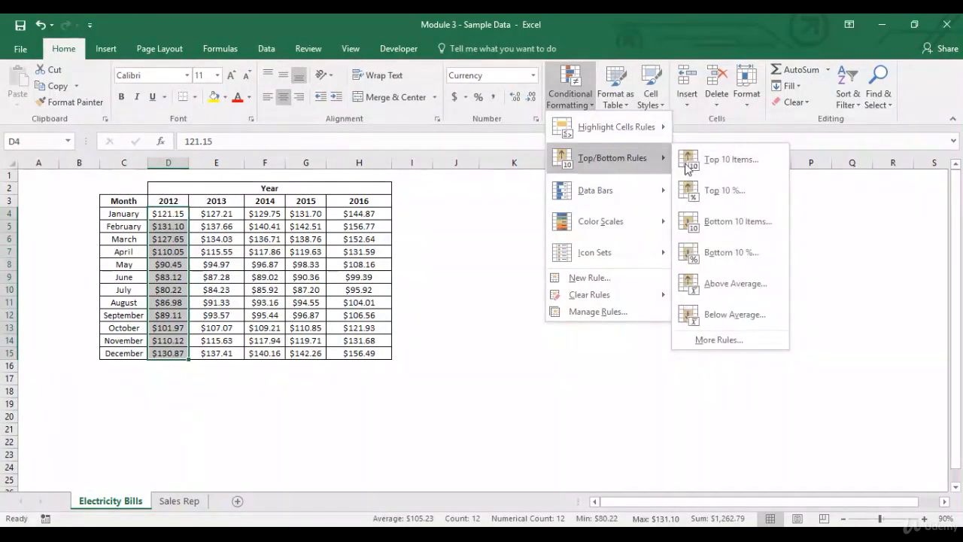
click(700, 278)
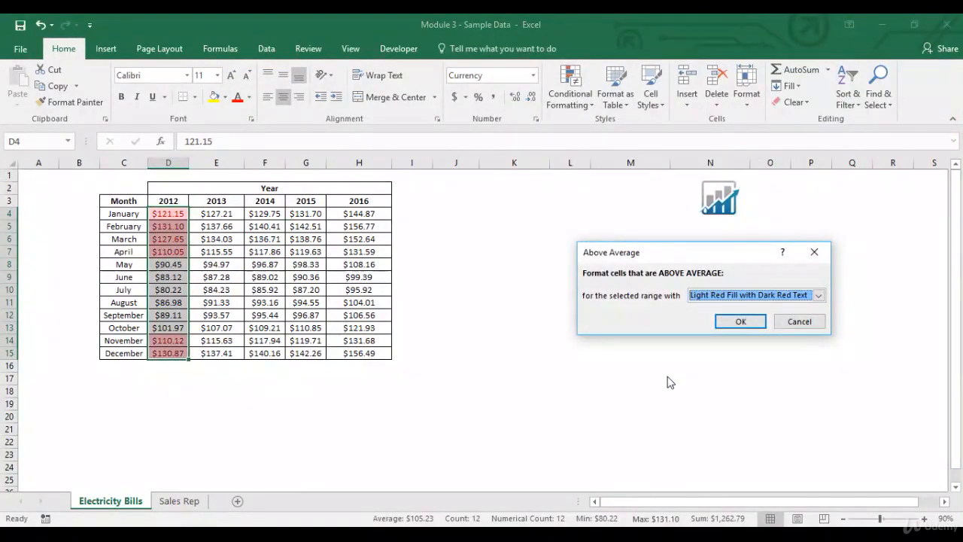
click(741, 322)
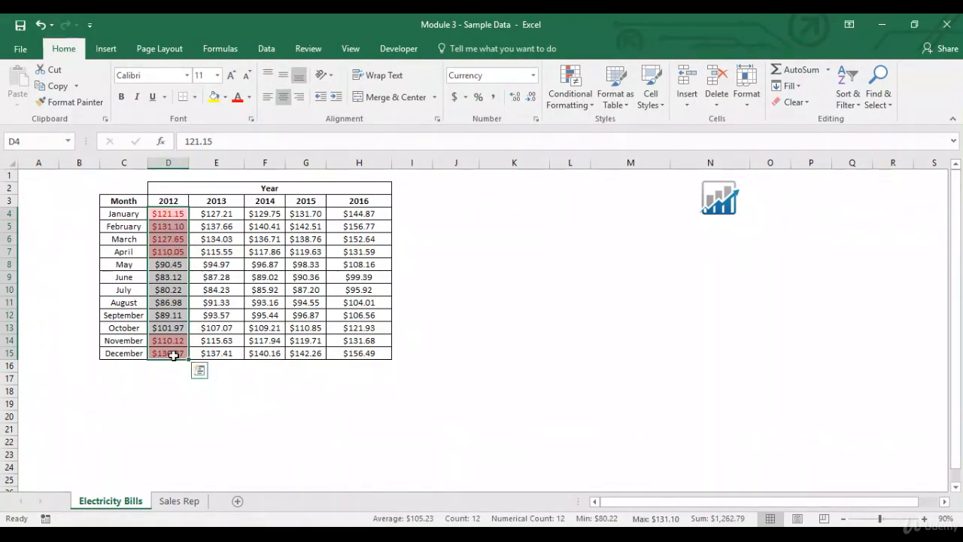
- Clear the conditional formatting rules from the selected cells D4:D15
click(587, 110)
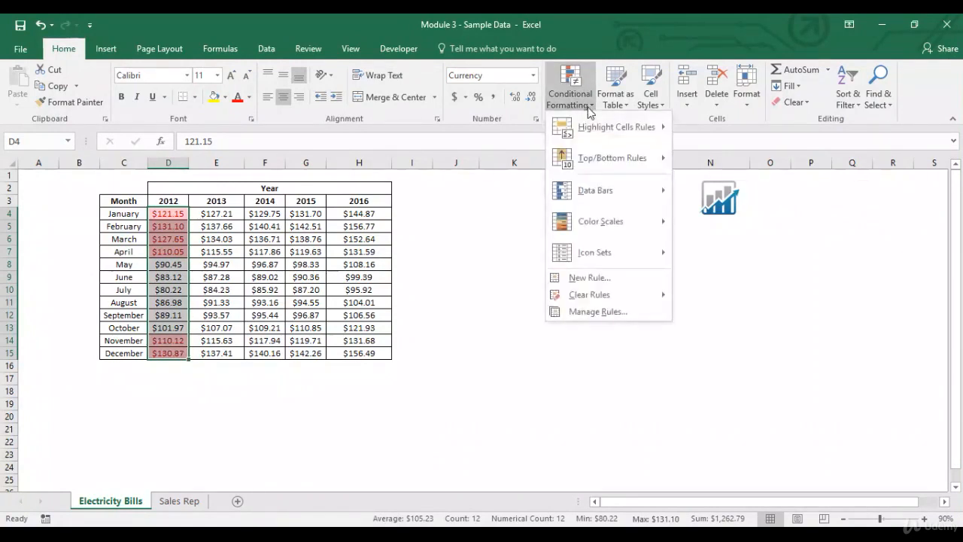
mouse_move(609, 294)
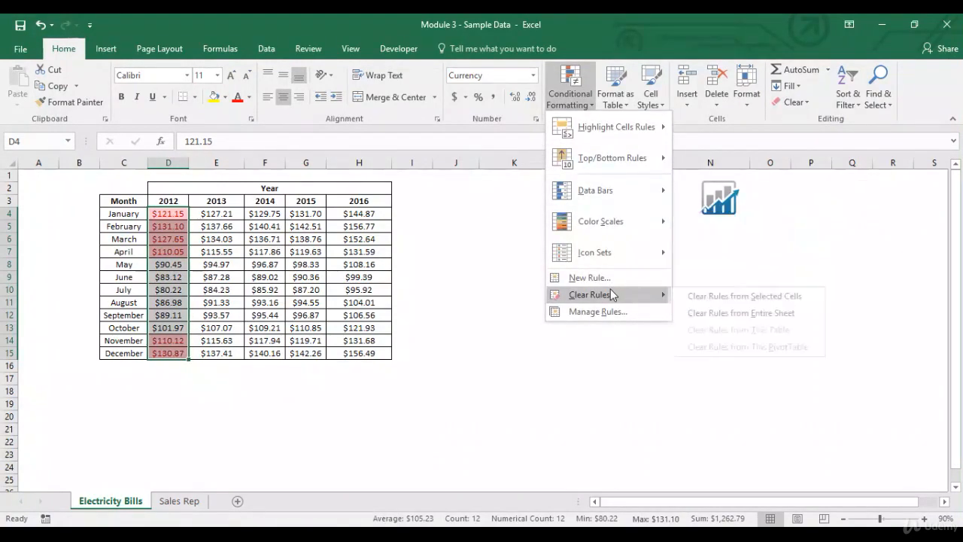
click(711, 297)
- Apply a Below Average rule to D4:D15 formatted with Red Text
click(577, 104)
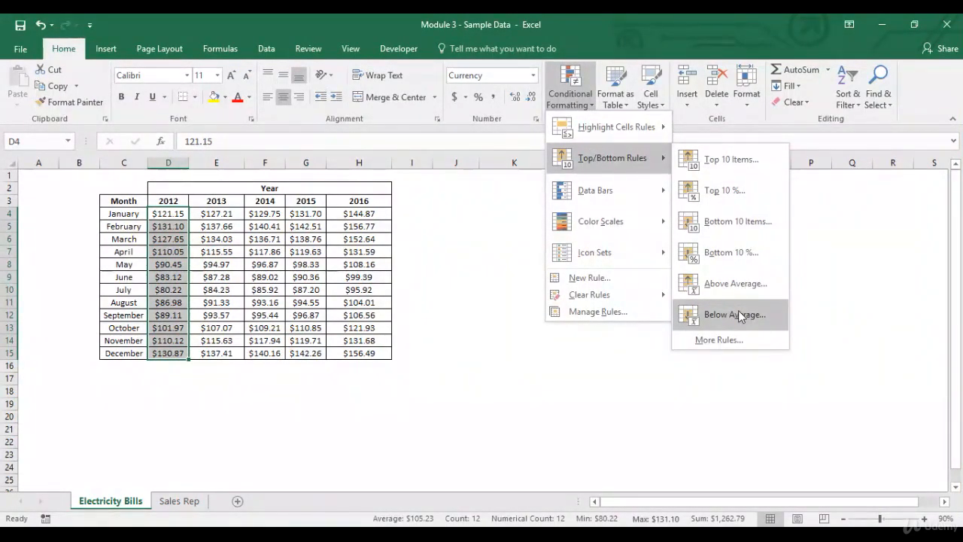
click(740, 314)
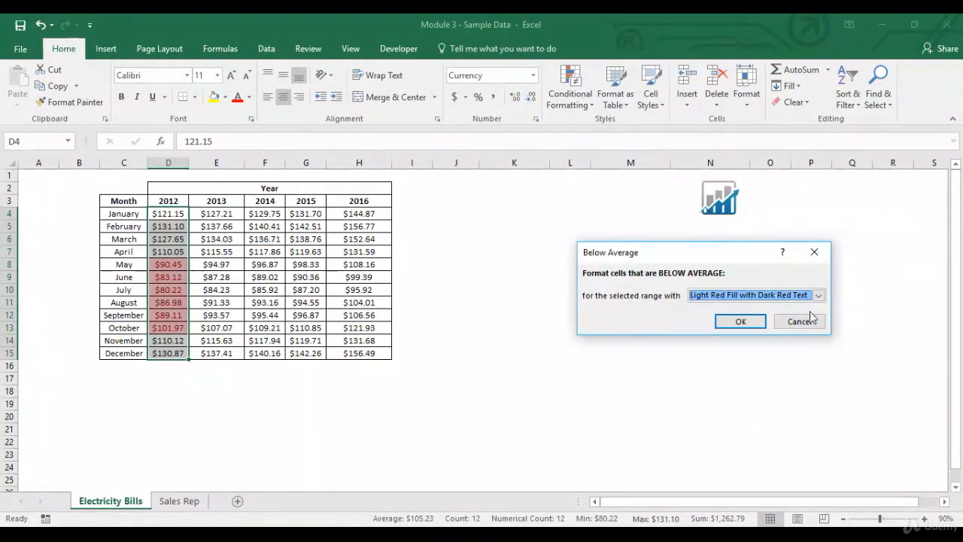
click(816, 299)
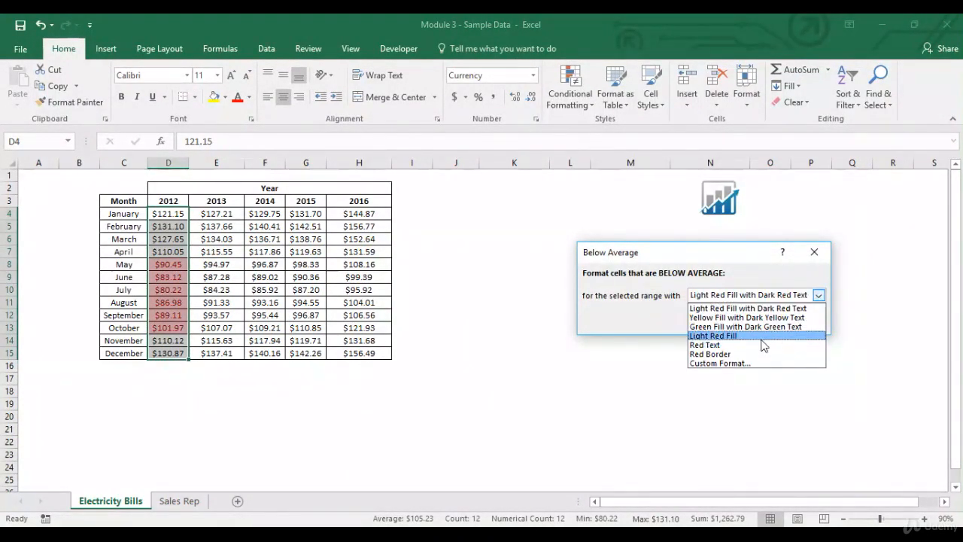
click(763, 337)
click(816, 294)
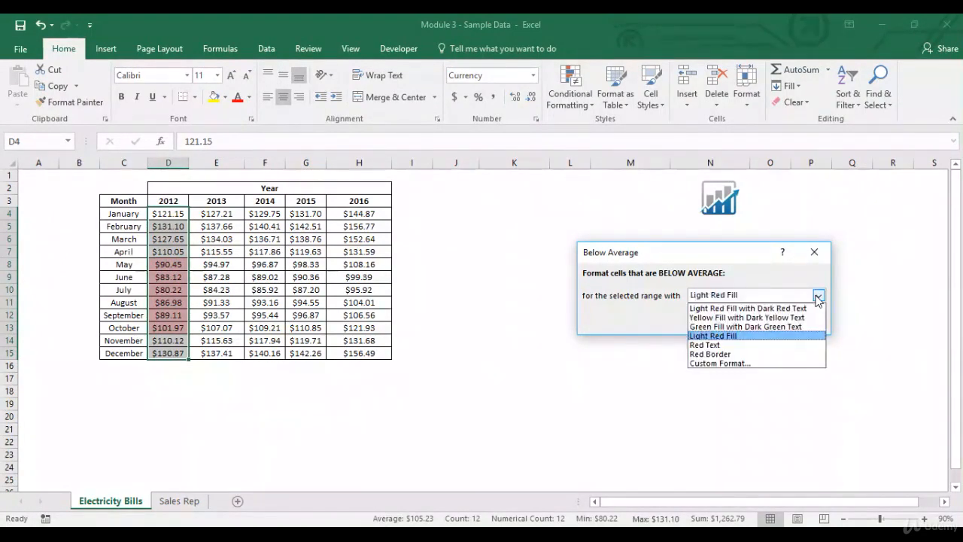
click(770, 326)
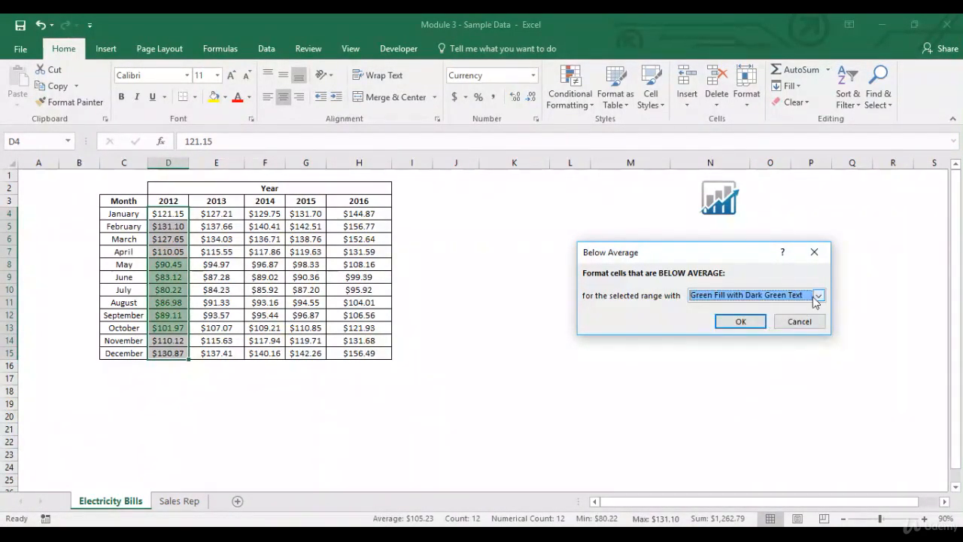
click(816, 299)
click(751, 345)
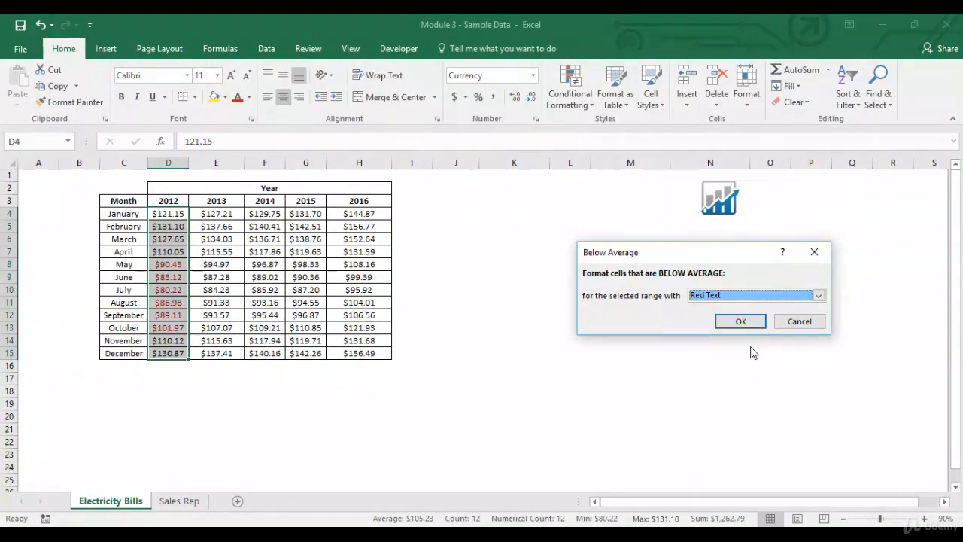
click(751, 325)
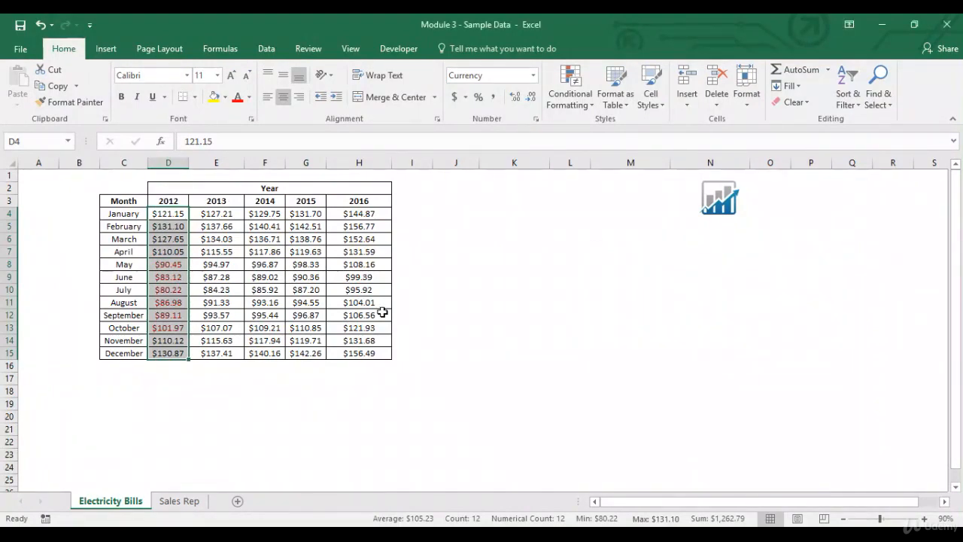
- Clear the conditional formatting rules from the selected 2012 cells D4:D15
click(383, 311)
drag(175, 262, 179, 325)
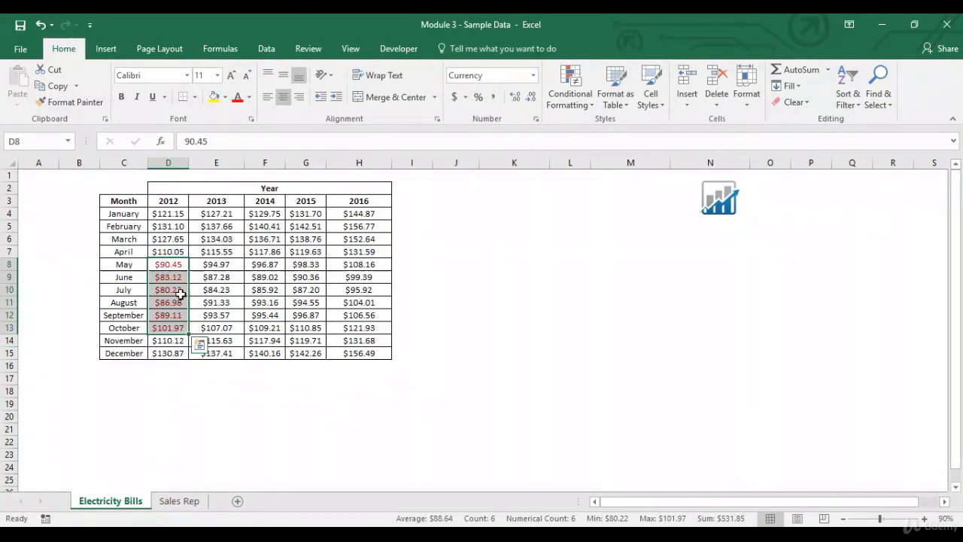
click(570, 87)
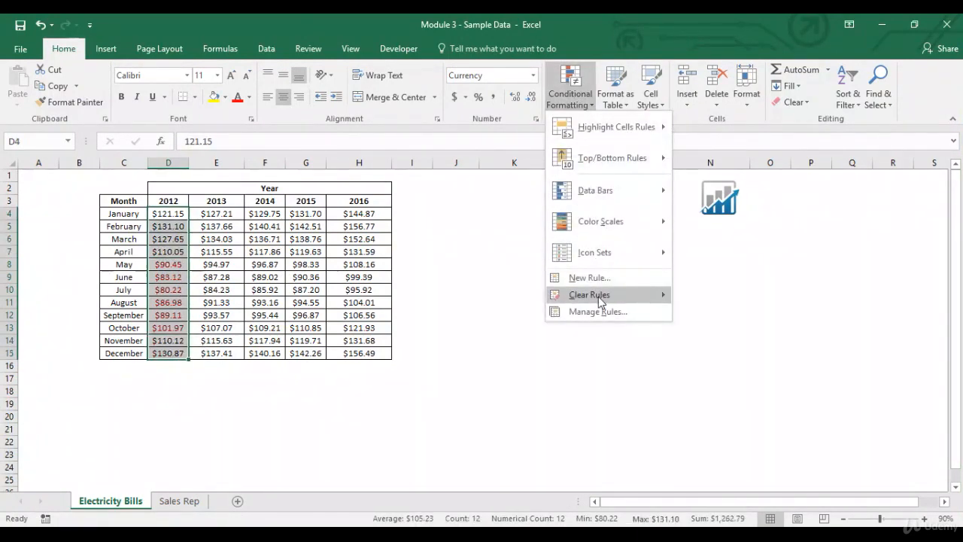
mouse_move(602, 294)
click(709, 300)
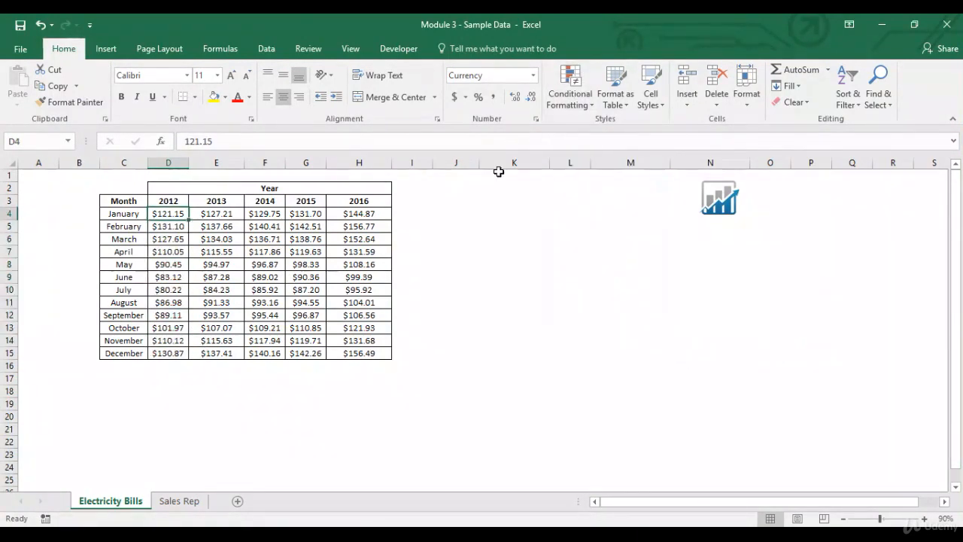
click(586, 106)
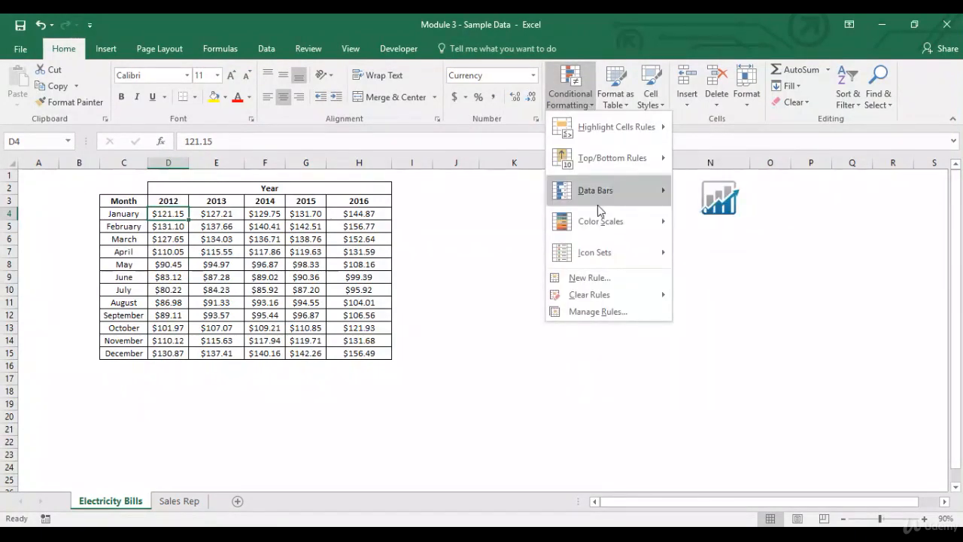
mouse_move(602, 205)
click(515, 209)
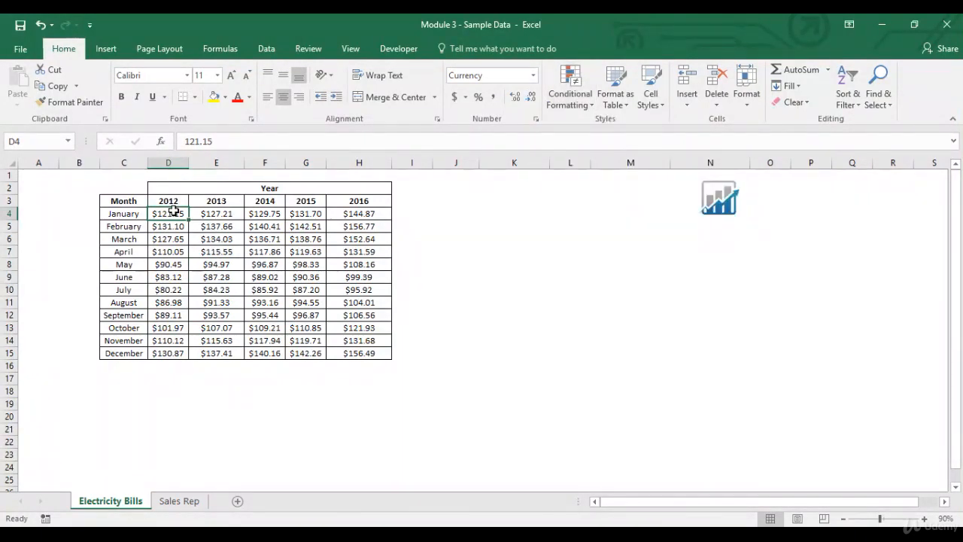
- Apply blue gradient fill data bars to the 2012 values D4:D15
drag(174, 224, 183, 357)
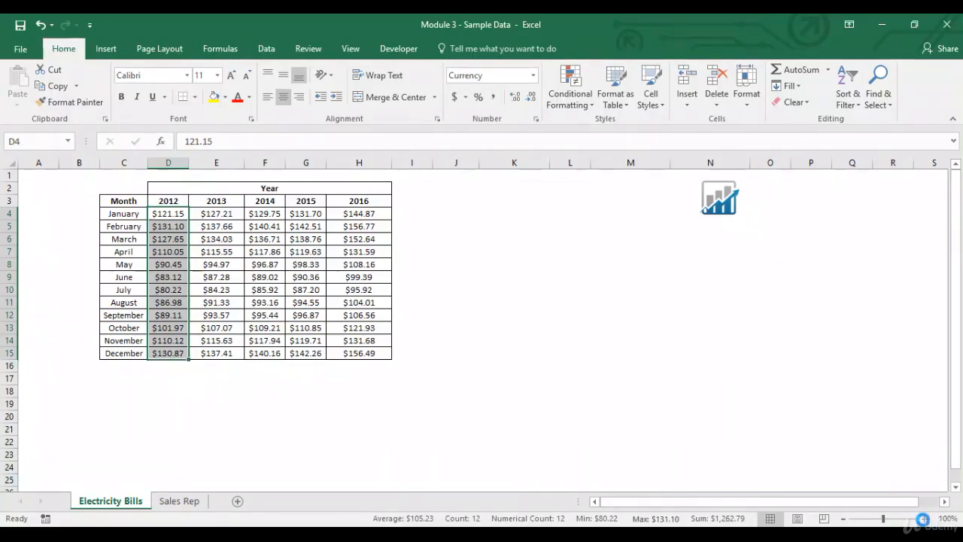
click(922, 518)
click(922, 518)
click(922, 518)
click(922, 519)
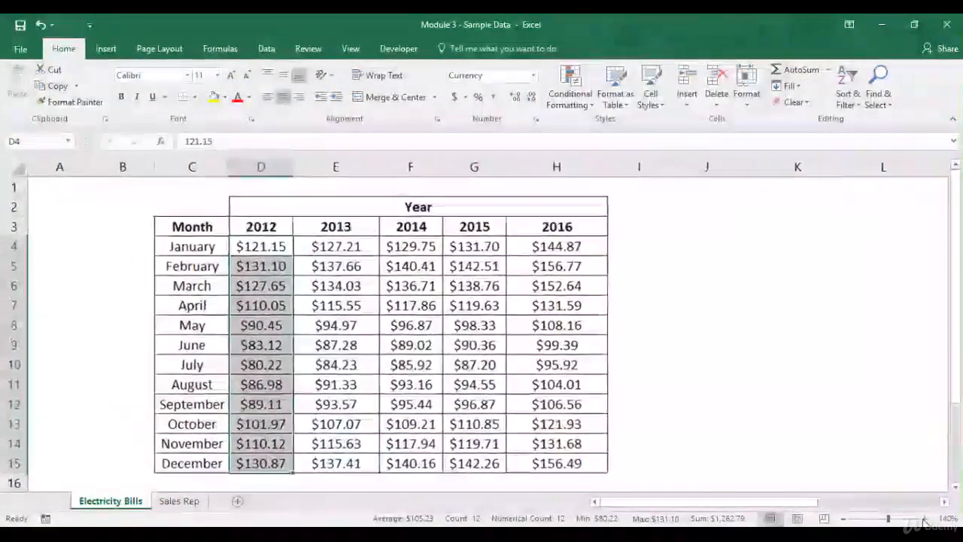
click(571, 102)
mouse_move(596, 198)
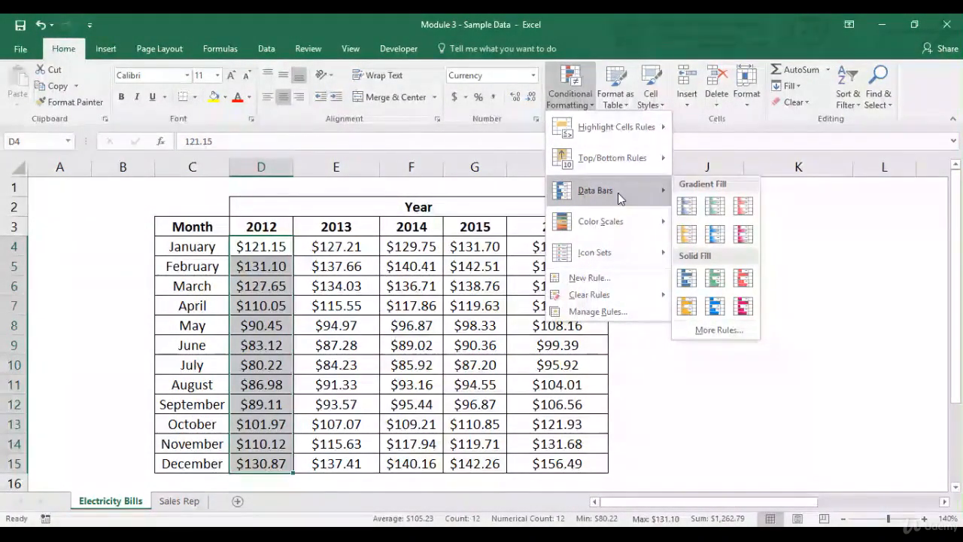
click(688, 212)
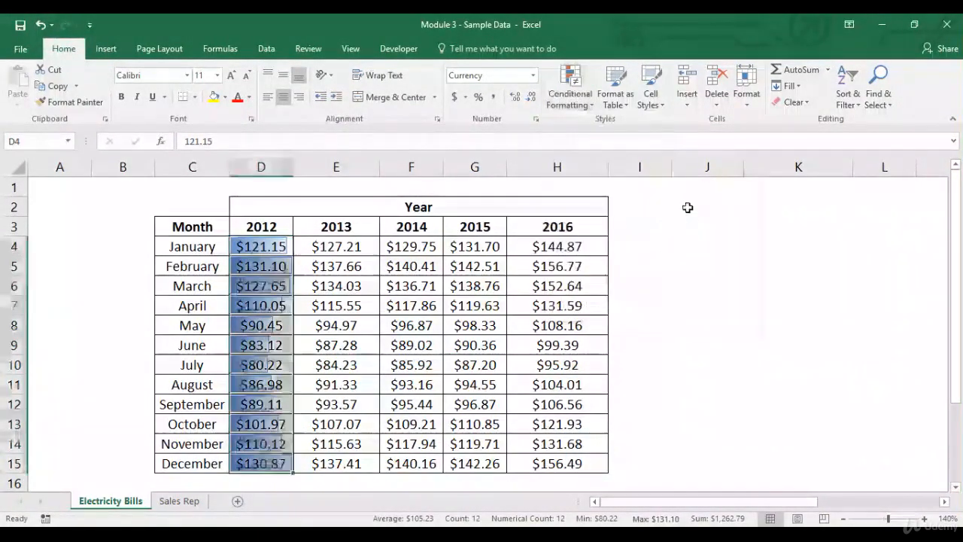
- Clear the data bar rules from the selected cells D4:D15
click(297, 267)
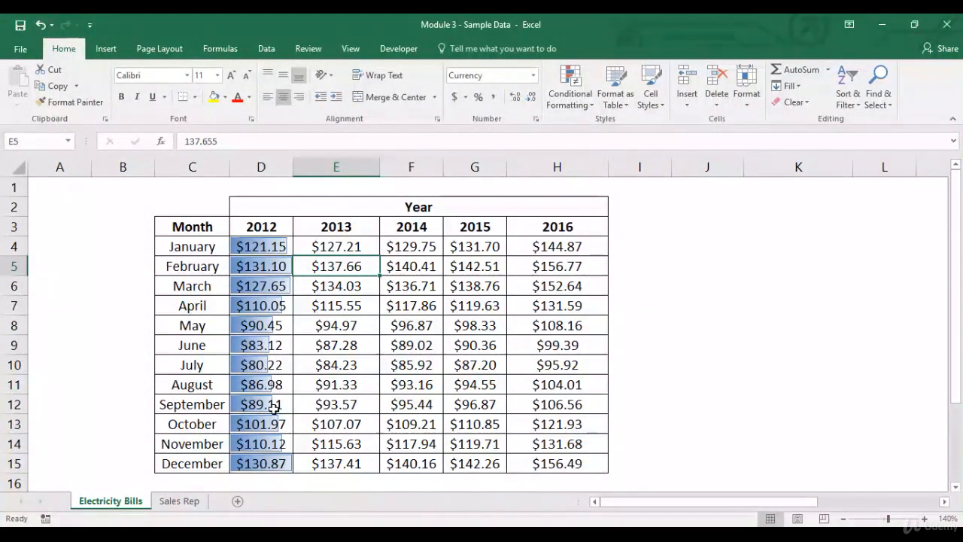
drag(277, 247, 279, 464)
click(569, 76)
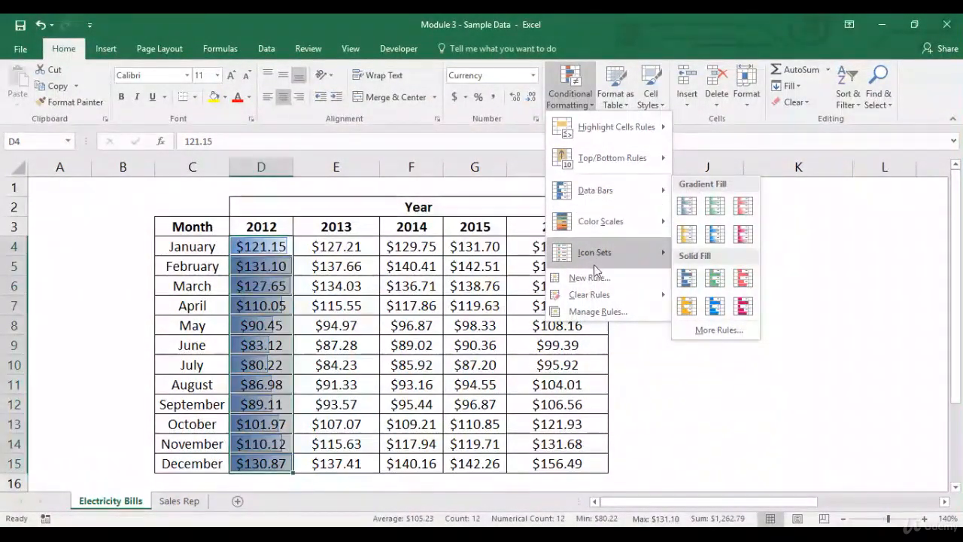
mouse_move(594, 293)
click(701, 295)
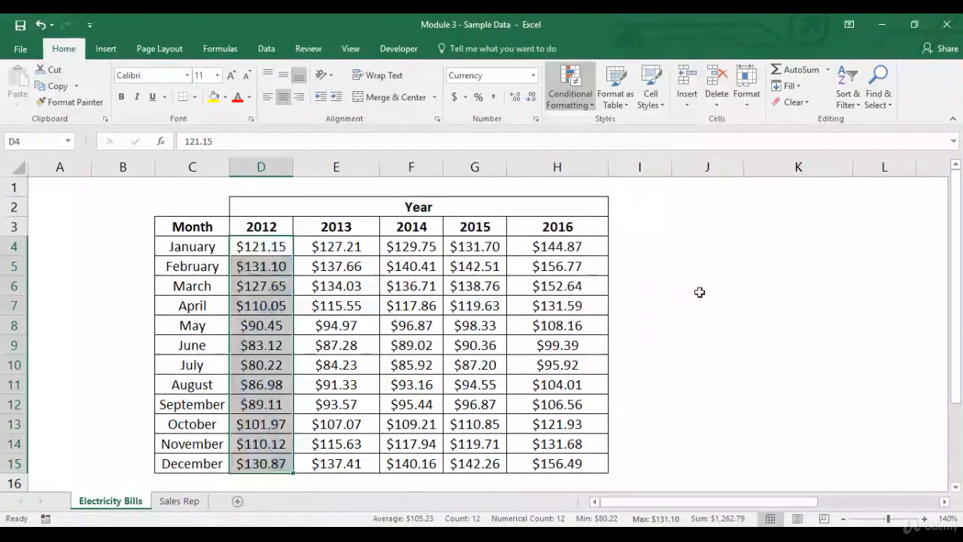
- Apply the Green - Yellow - Red Color Scale to D4:D15 and check individual 2012 cells
click(273, 247)
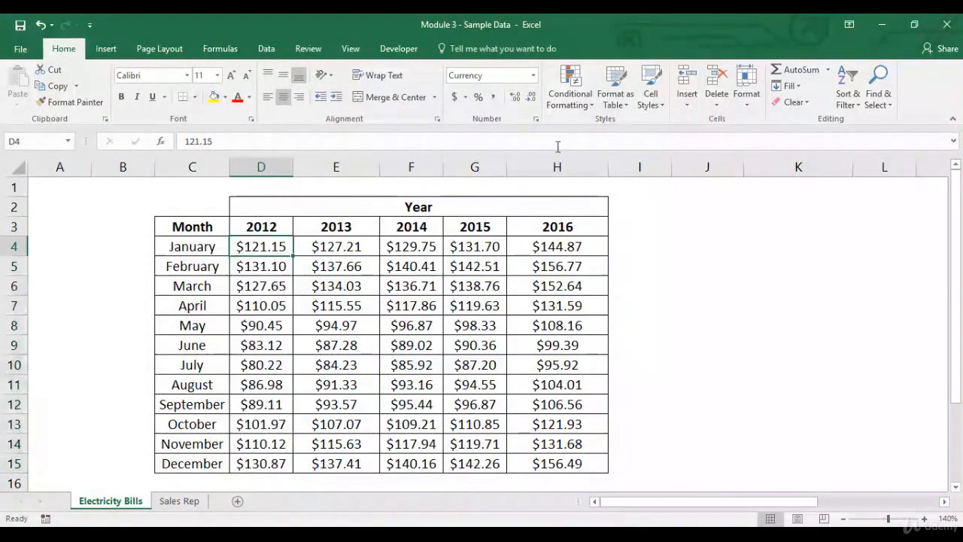
drag(272, 246, 277, 448)
click(569, 89)
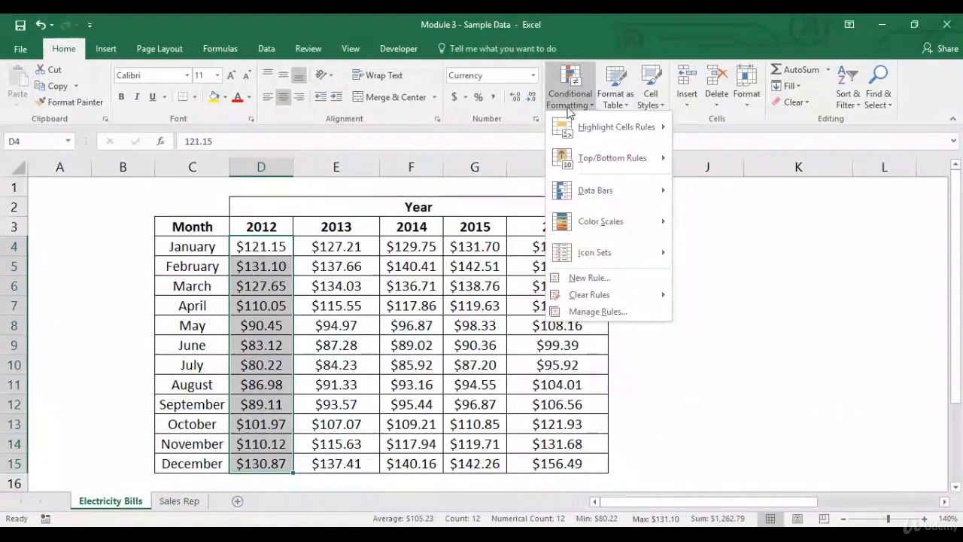
mouse_move(605, 226)
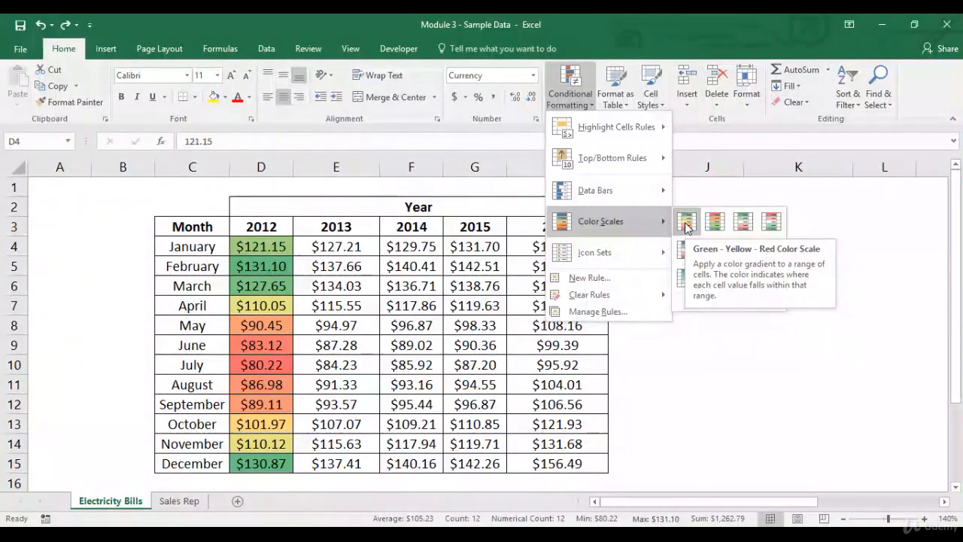
click(686, 224)
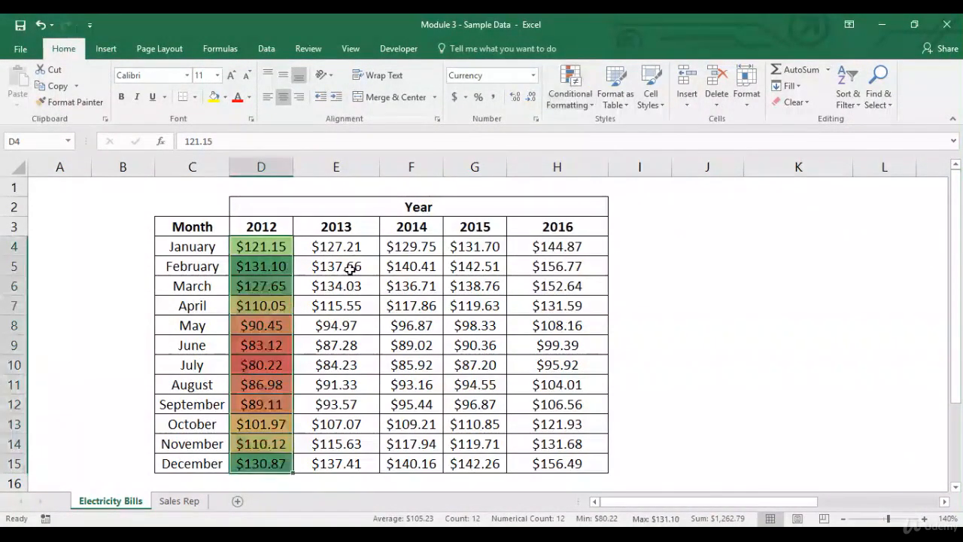
click(282, 251)
click(282, 270)
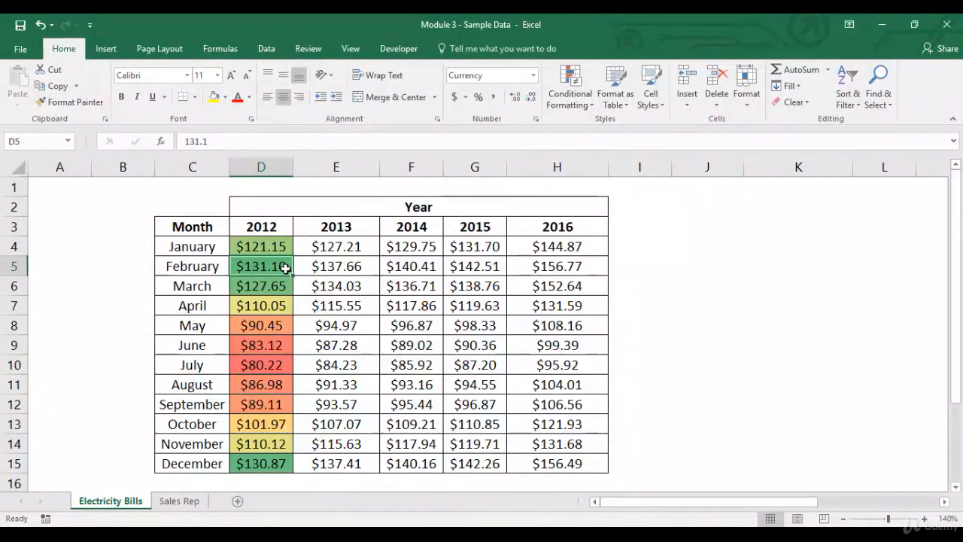
click(278, 367)
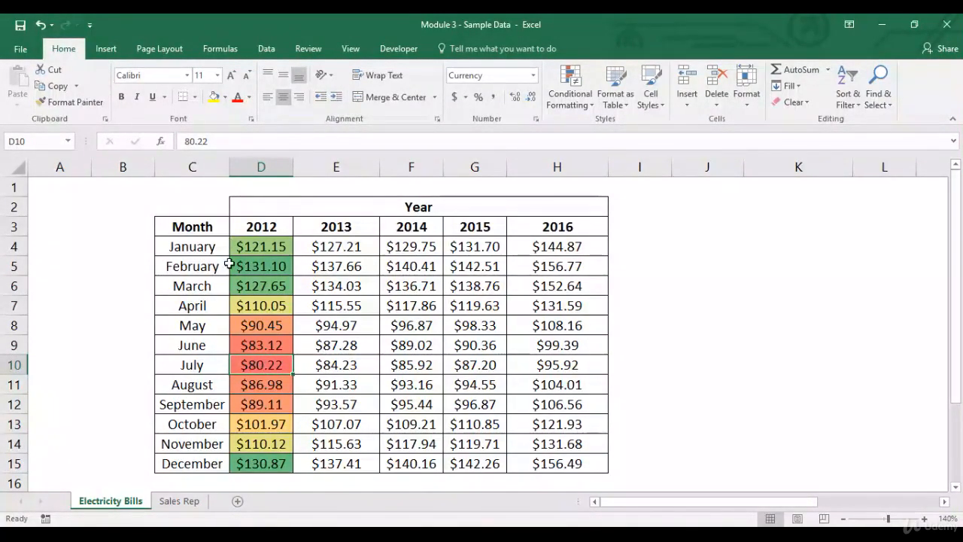
- Turn on filters for the table's header row C3:H3
drag(189, 225, 529, 229)
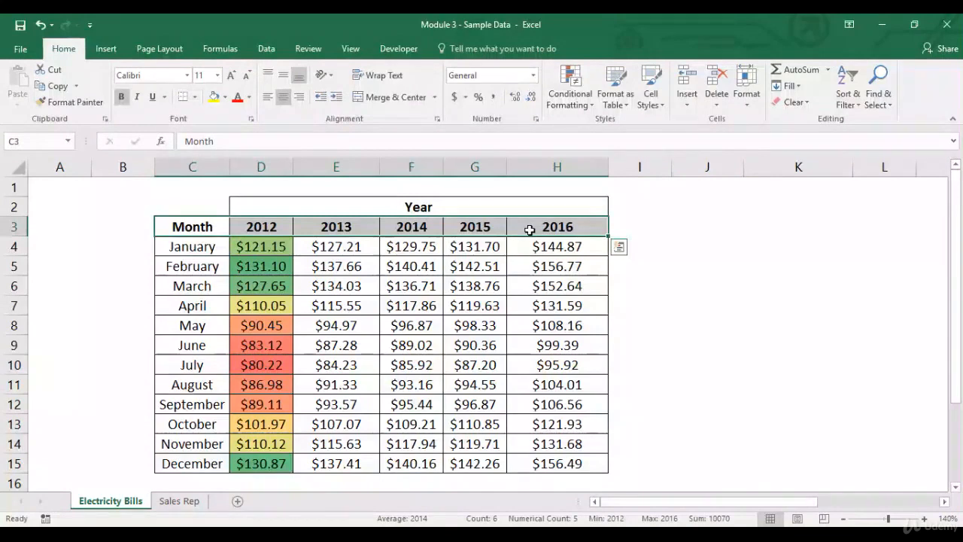
click(267, 49)
click(337, 85)
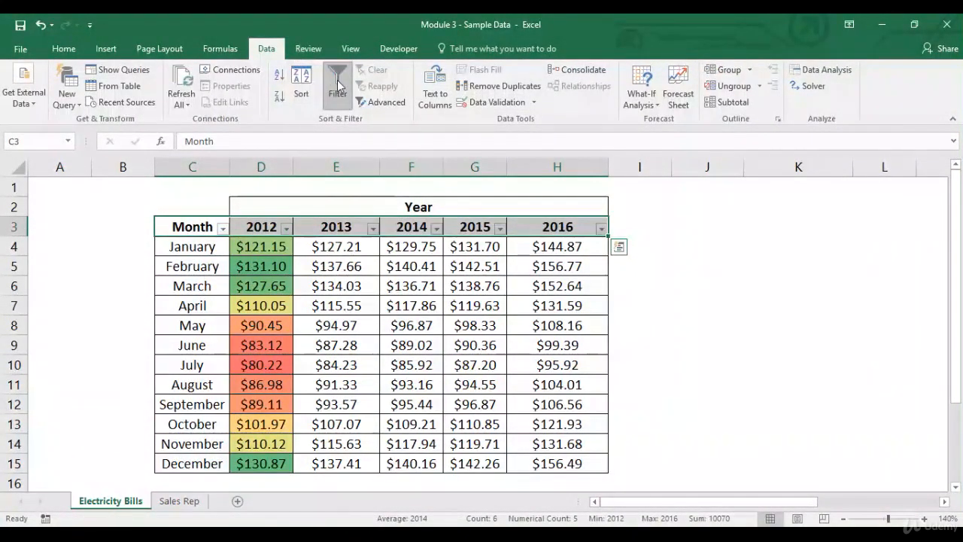
- Sort the table by the 2012 column from smallest to largest
click(266, 224)
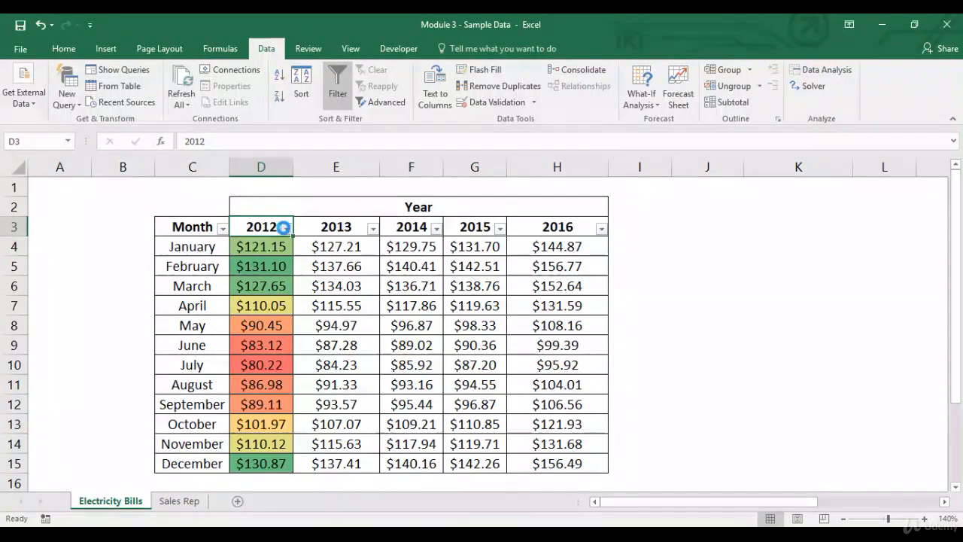
click(286, 228)
click(256, 245)
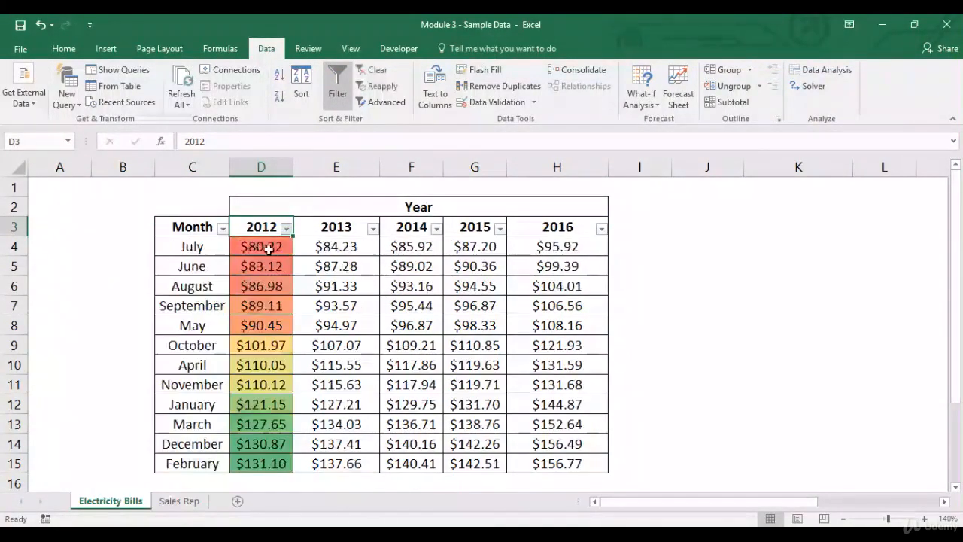
click(265, 249)
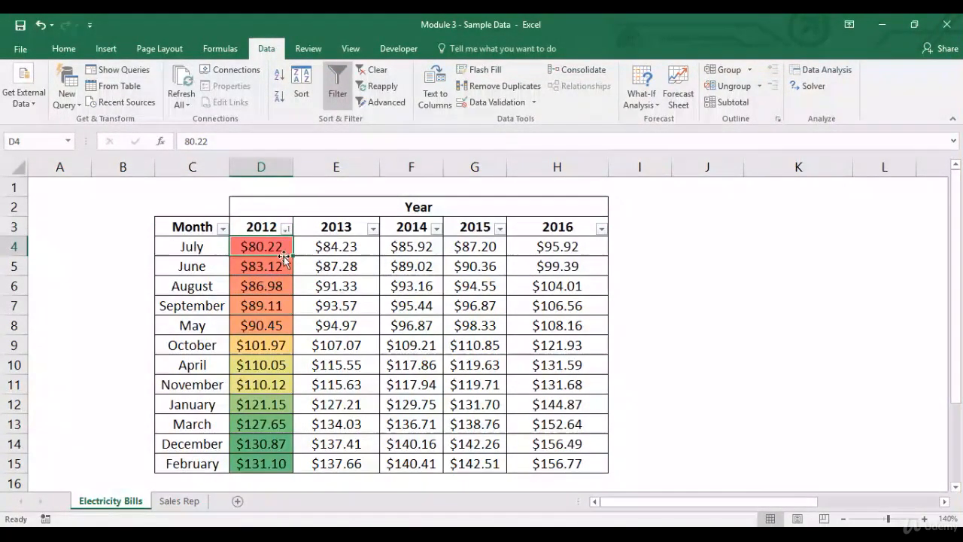
drag(283, 262, 267, 459)
click(267, 459)
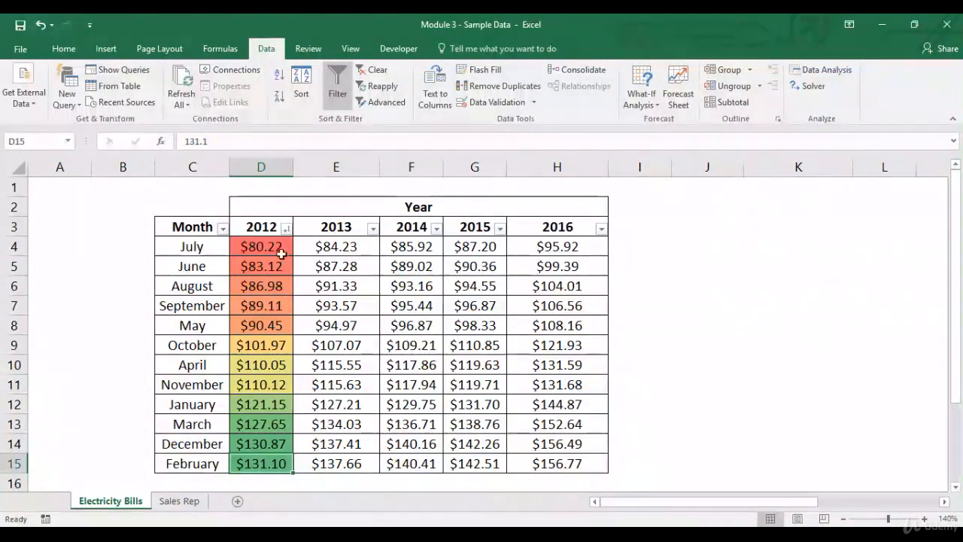
- Undo the sort to restore the original month order
click(222, 228)
click(258, 227)
click(258, 229)
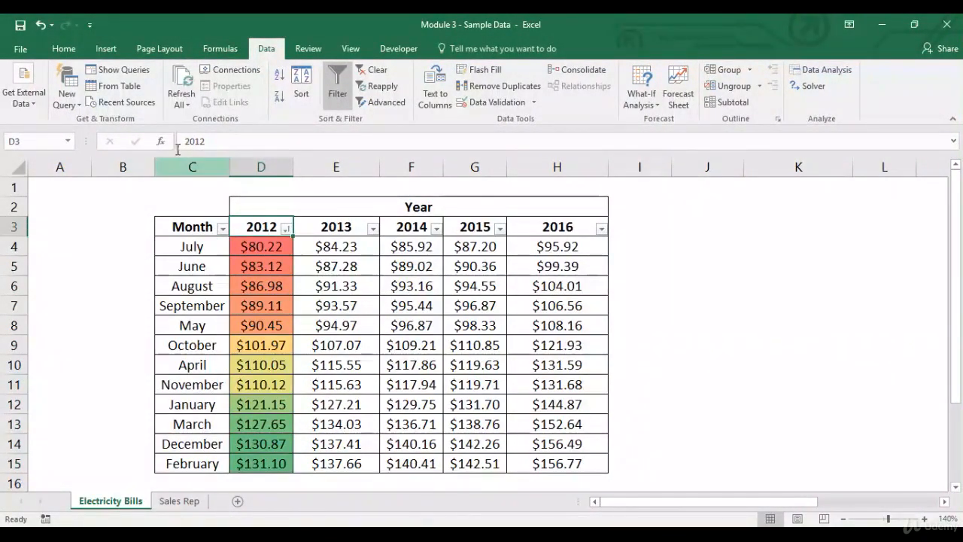
click(67, 49)
click(42, 25)
click(42, 26)
click(41, 26)
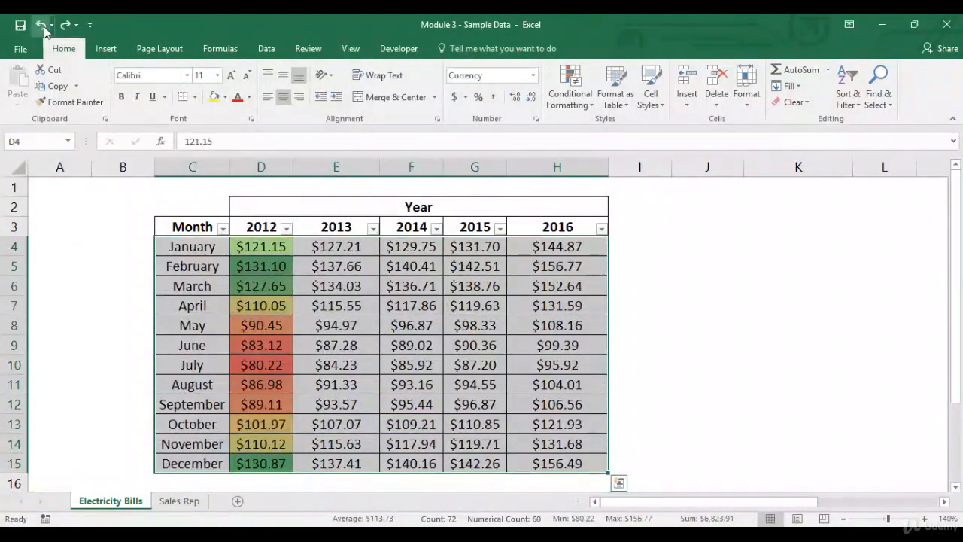
- Turn off the filters on the table header row
click(259, 228)
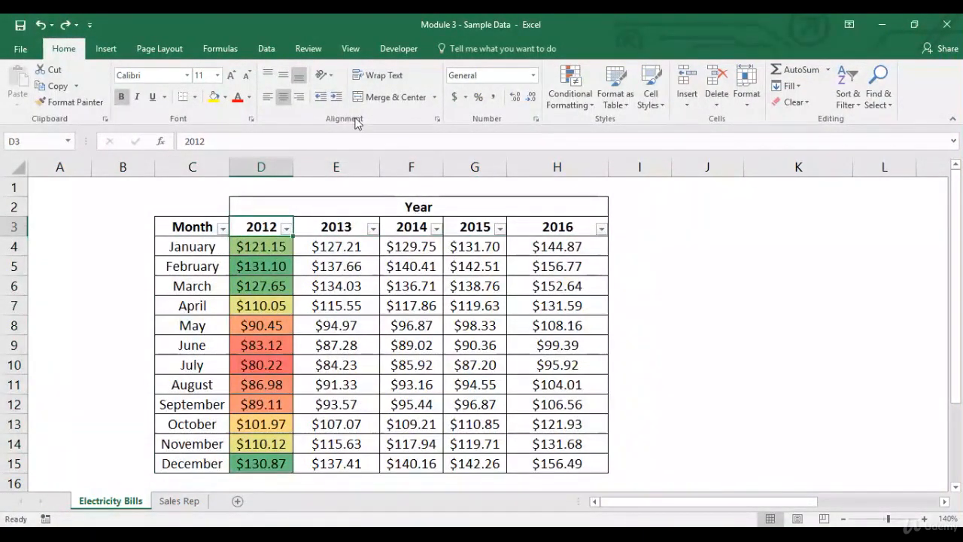
click(267, 48)
click(337, 83)
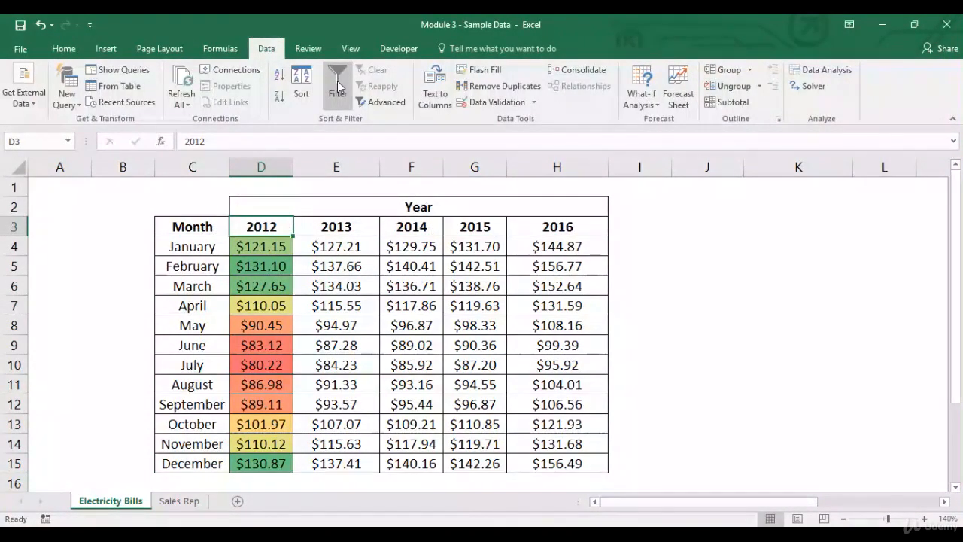
- Apply the Green - Yellow - Red Color Scale again to the 2012 cells D4:D15
click(74, 48)
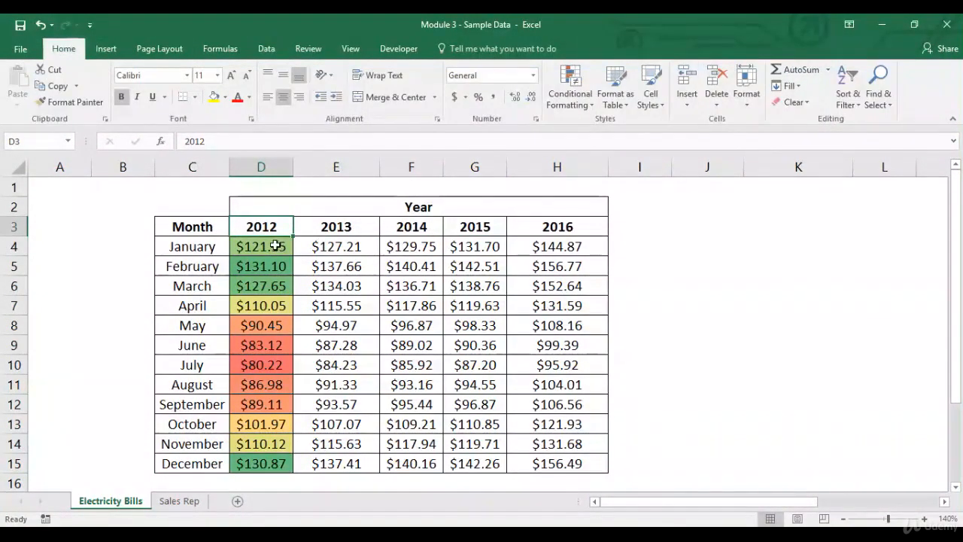
drag(279, 241, 259, 462)
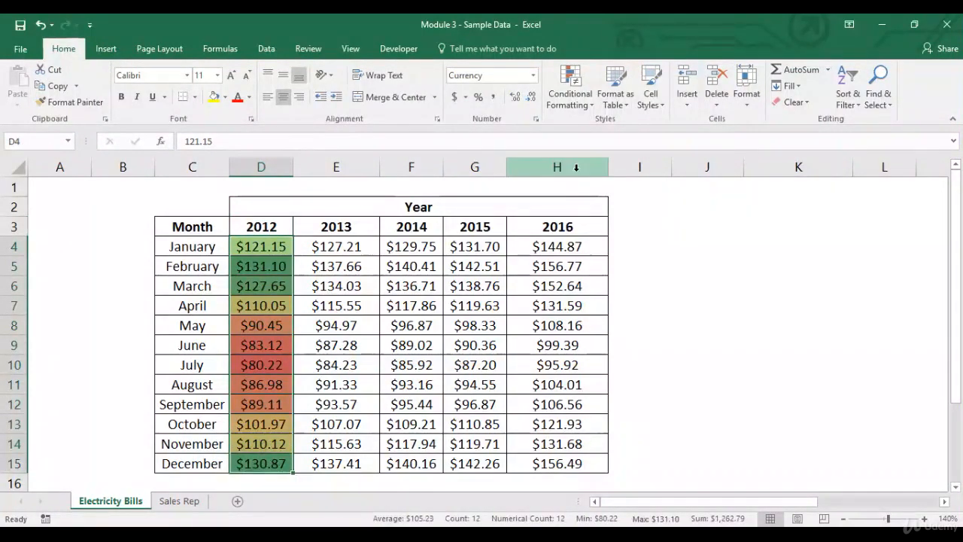
click(570, 94)
mouse_move(594, 228)
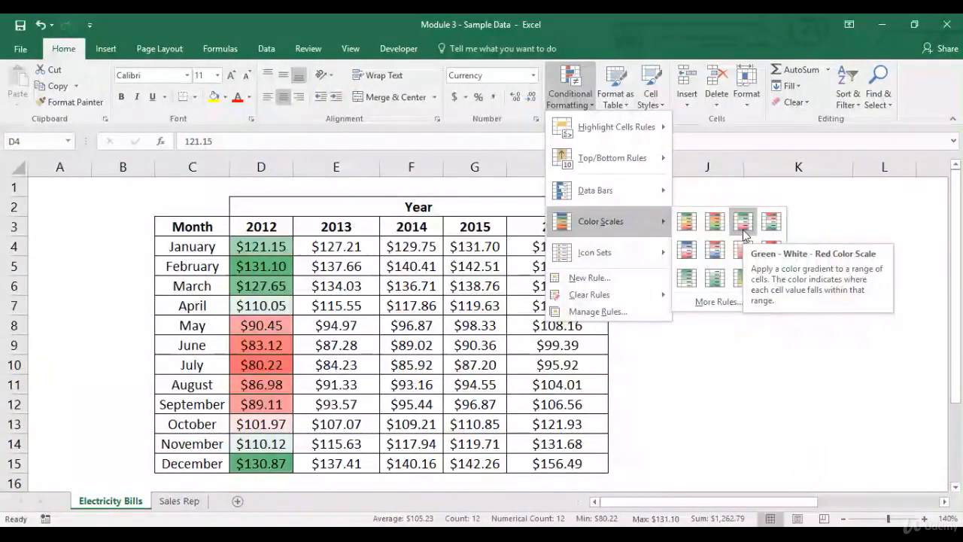
click(690, 222)
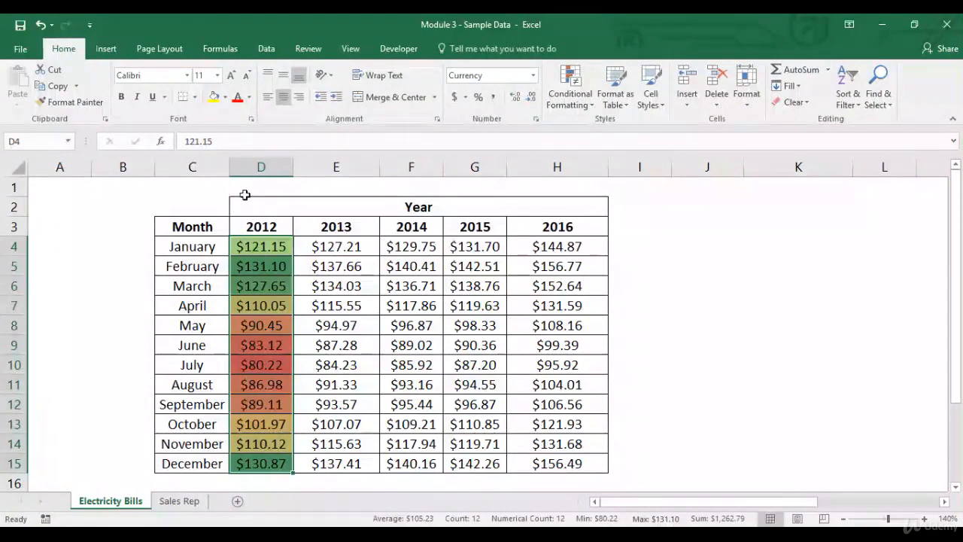
- Copy the 2012 column's color scale formatting to the 2013, 2014, 2015 and 2016 columns with Format Painter
click(71, 102)
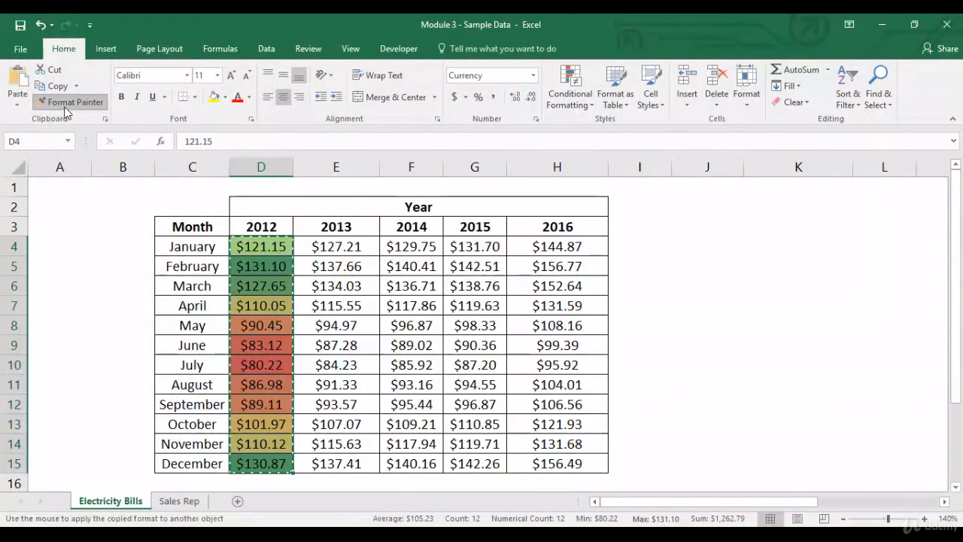
click(348, 244)
click(423, 247)
click(474, 244)
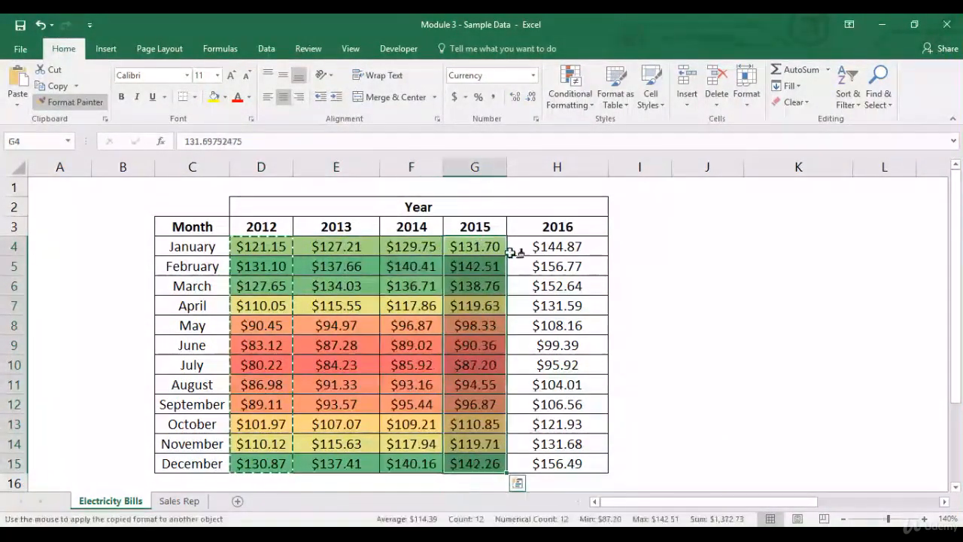
click(547, 246)
key(Escape)
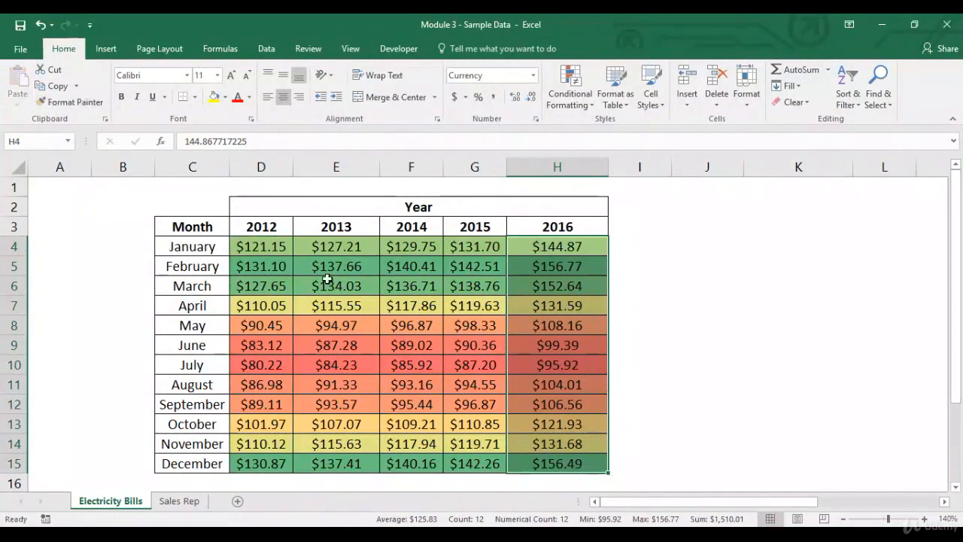
- Compare the color scale shading of the February and July rows across all five years
click(287, 264)
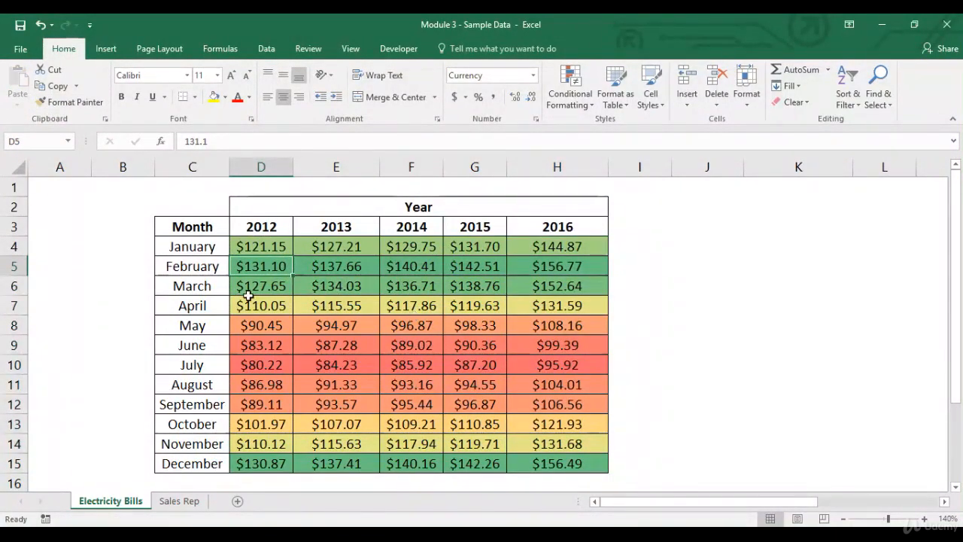
drag(261, 265, 522, 260)
drag(173, 267, 541, 264)
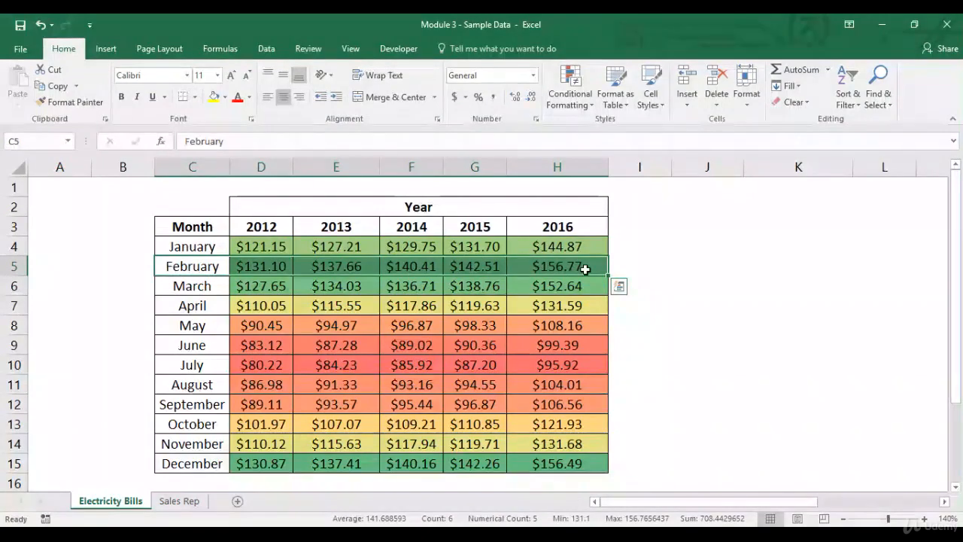
click(585, 268)
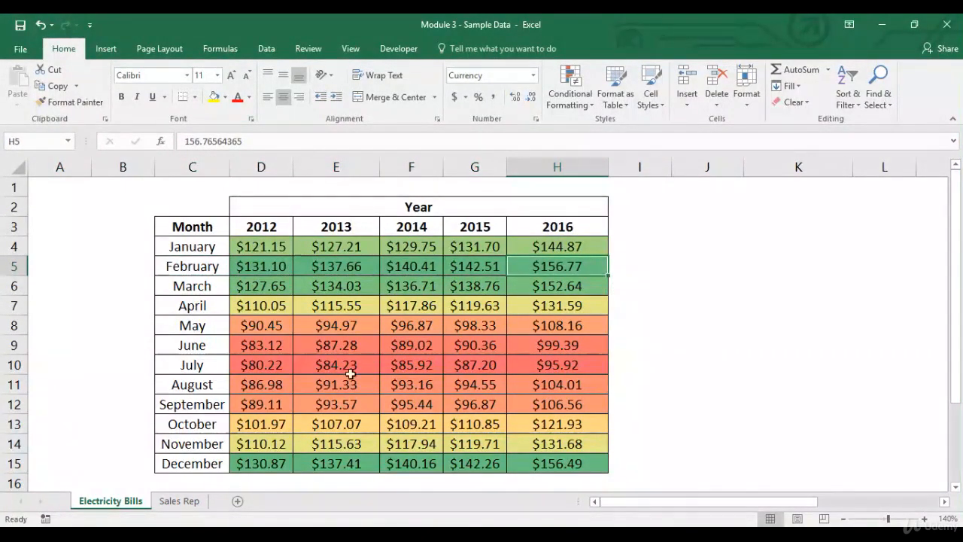
drag(202, 368, 245, 365)
click(265, 370)
drag(328, 374, 550, 366)
click(555, 364)
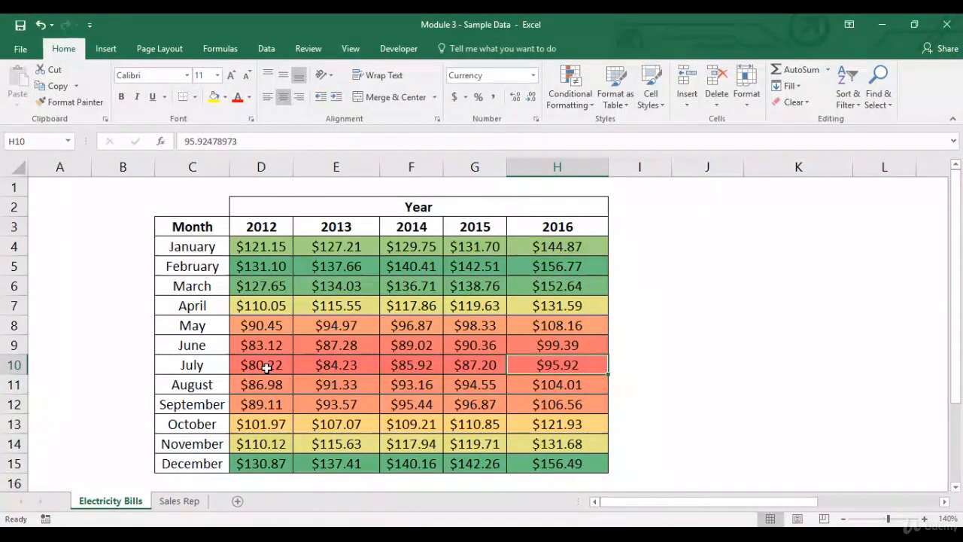
- Clear all conditional formatting rules from the bill cells D4:H15
drag(261, 246, 261, 463)
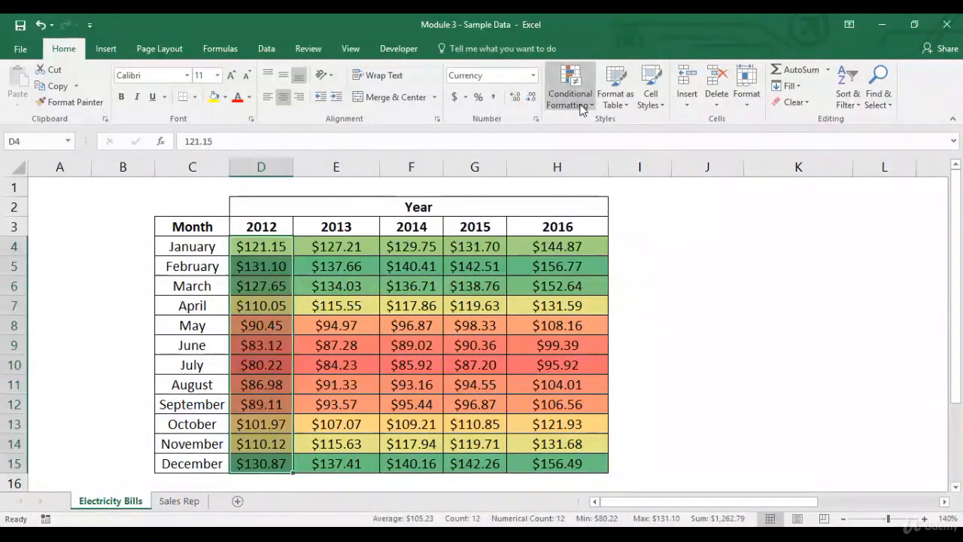
click(578, 104)
click(253, 248)
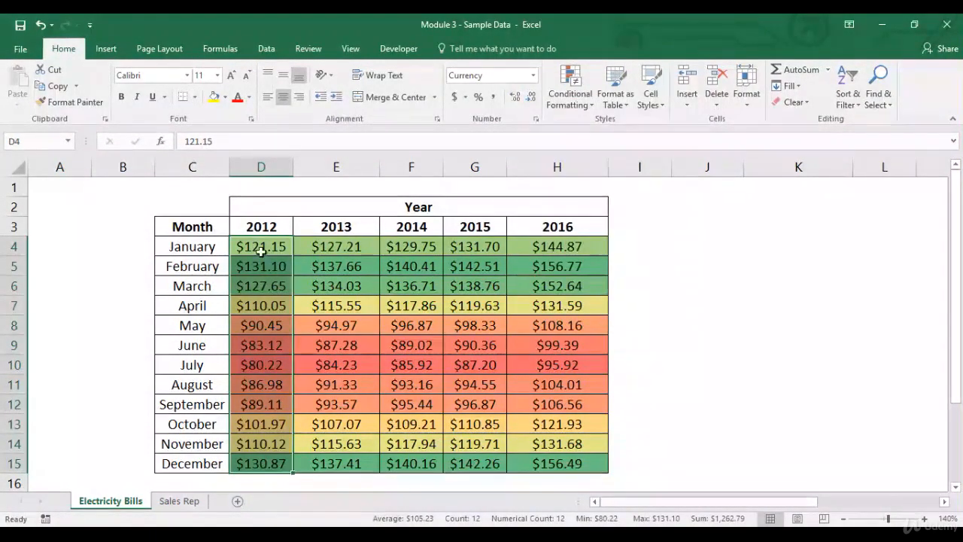
drag(254, 248, 578, 469)
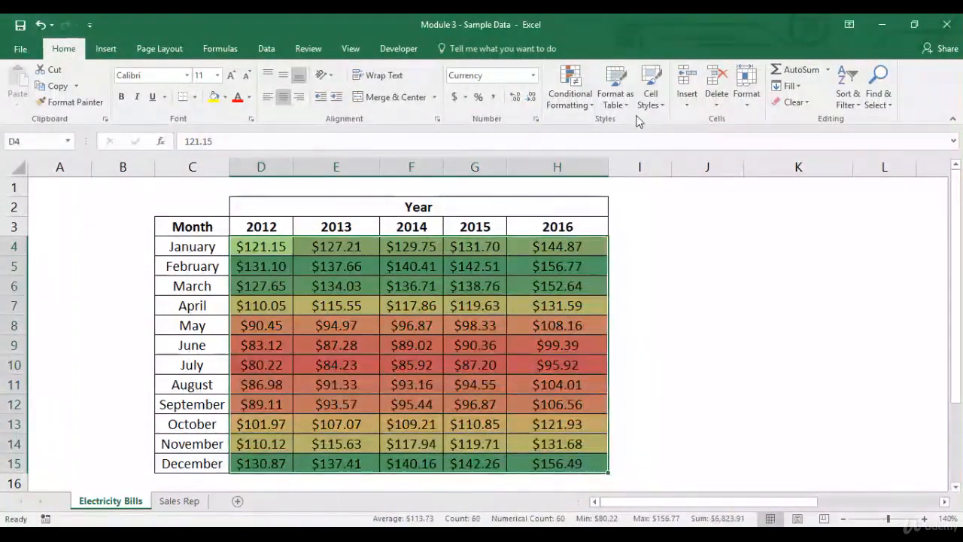
click(570, 97)
mouse_move(617, 294)
click(683, 294)
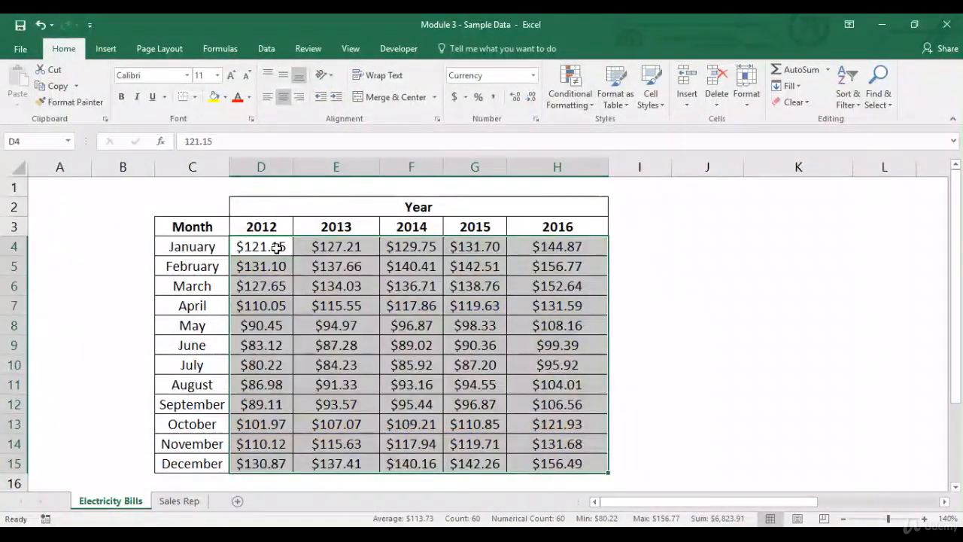
click(273, 246)
click(570, 96)
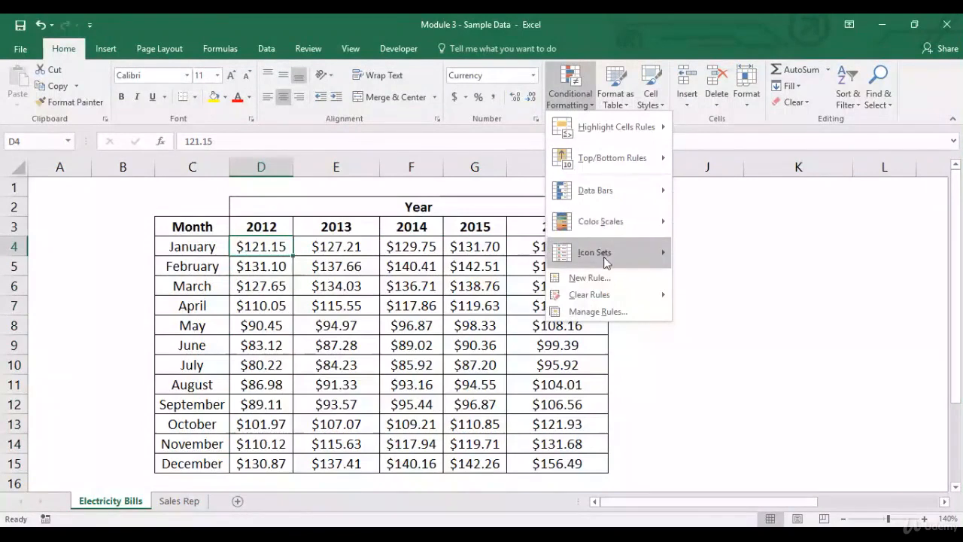
mouse_move(605, 261)
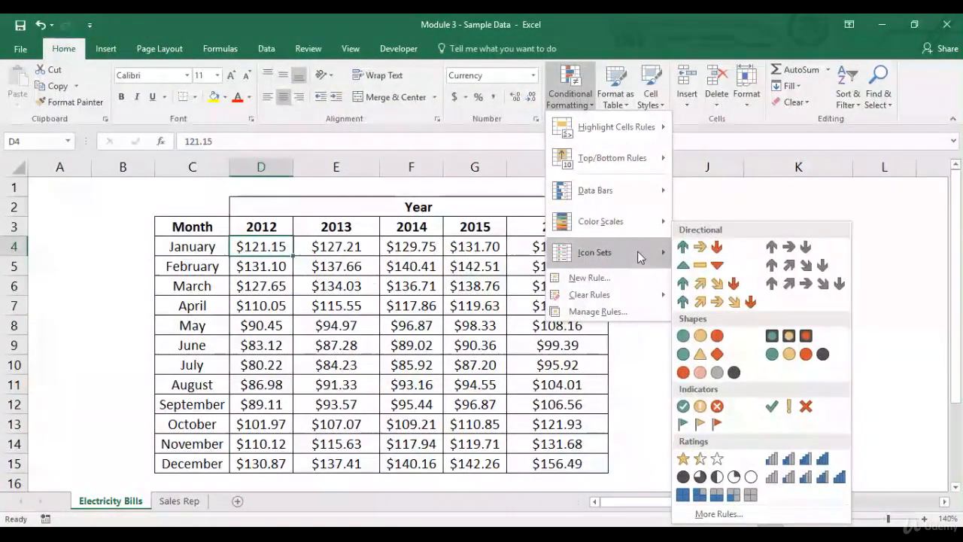
click(472, 270)
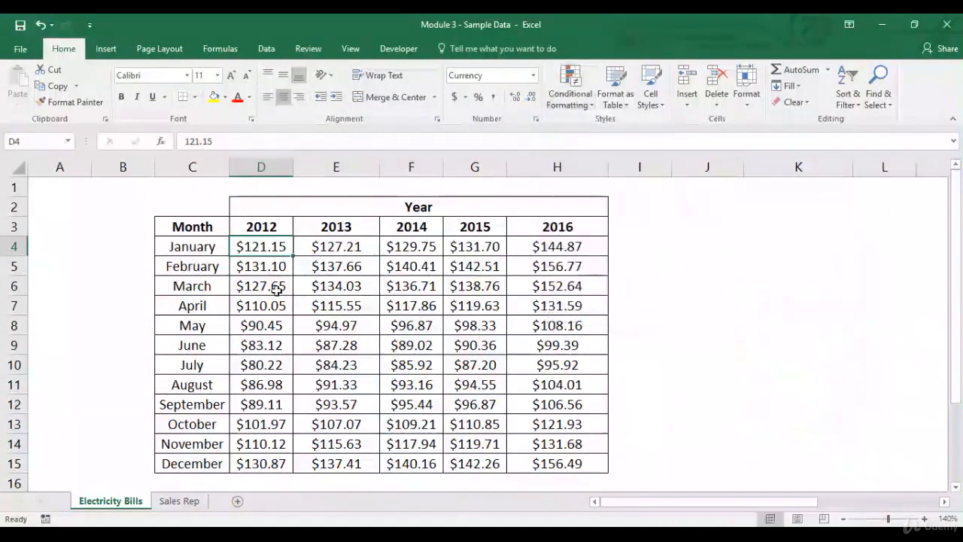
- Widen column D and apply the 3 Arrows (Colored) icon set to the 2012 cells D4:D15
drag(294, 160, 317, 161)
drag(276, 243, 272, 462)
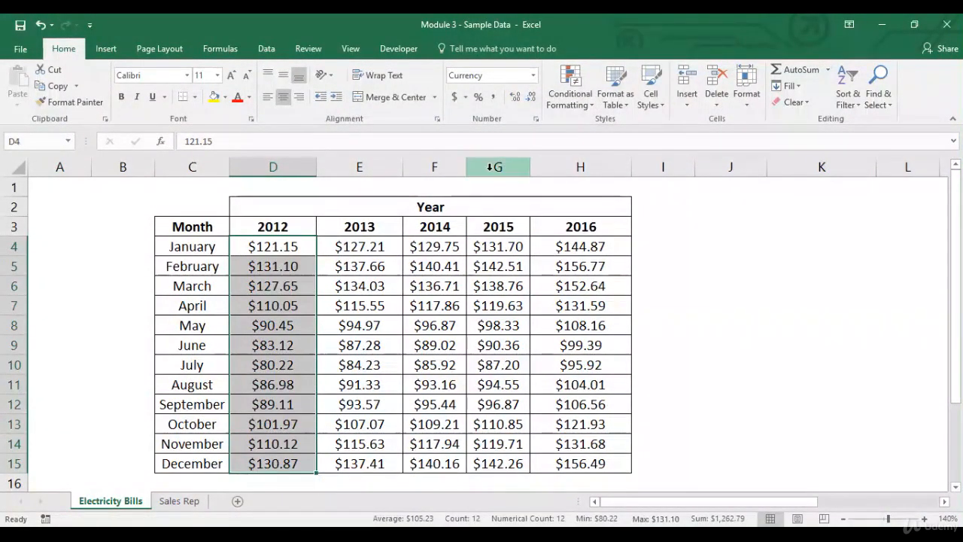
click(577, 104)
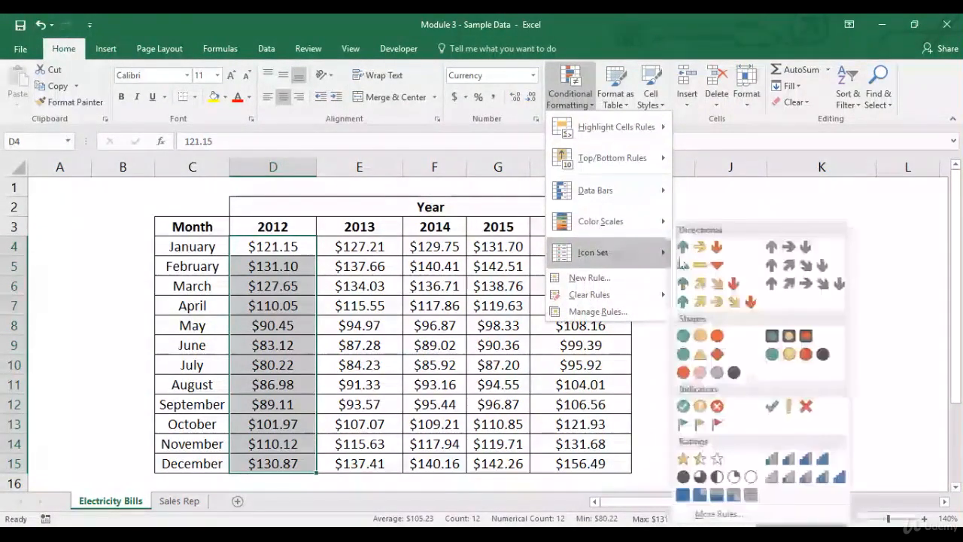
click(698, 252)
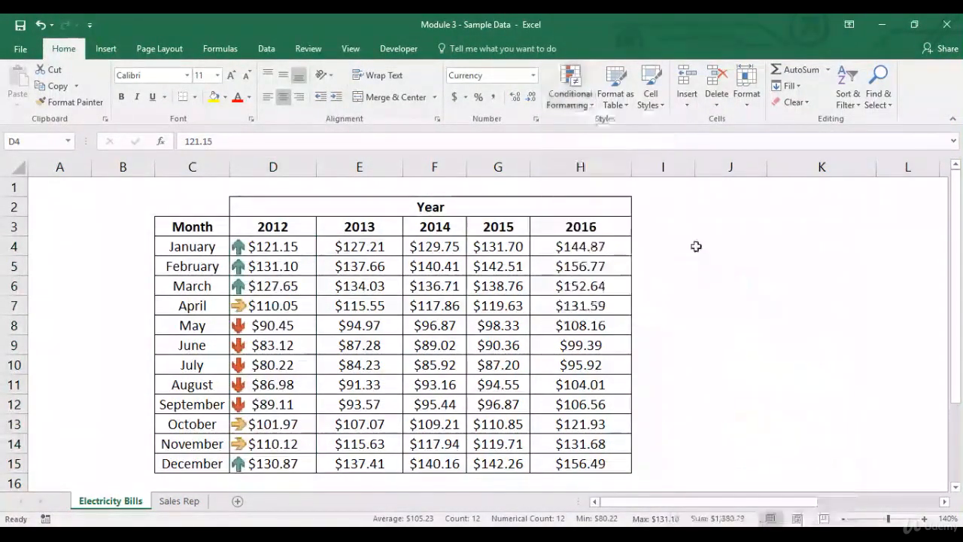
click(275, 246)
drag(284, 285, 296, 247)
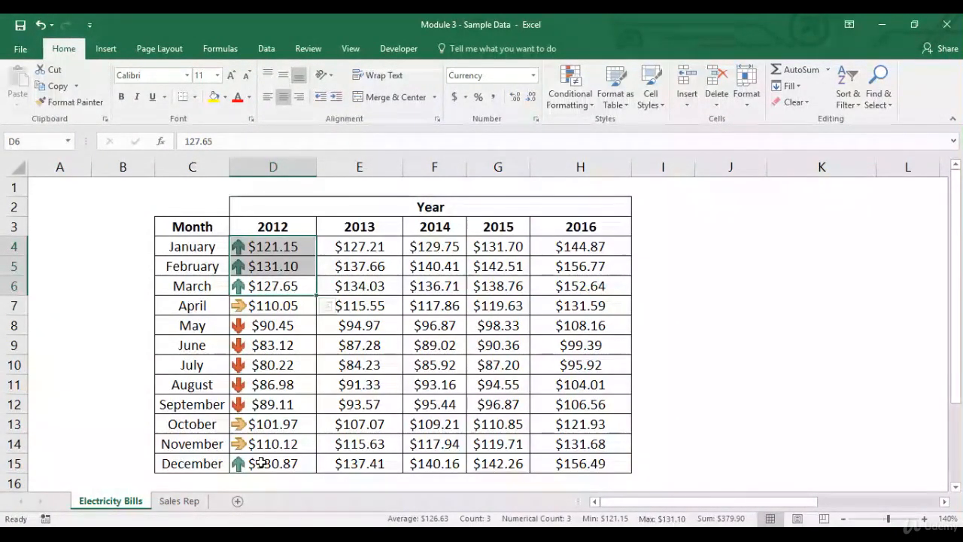
drag(310, 325, 279, 403)
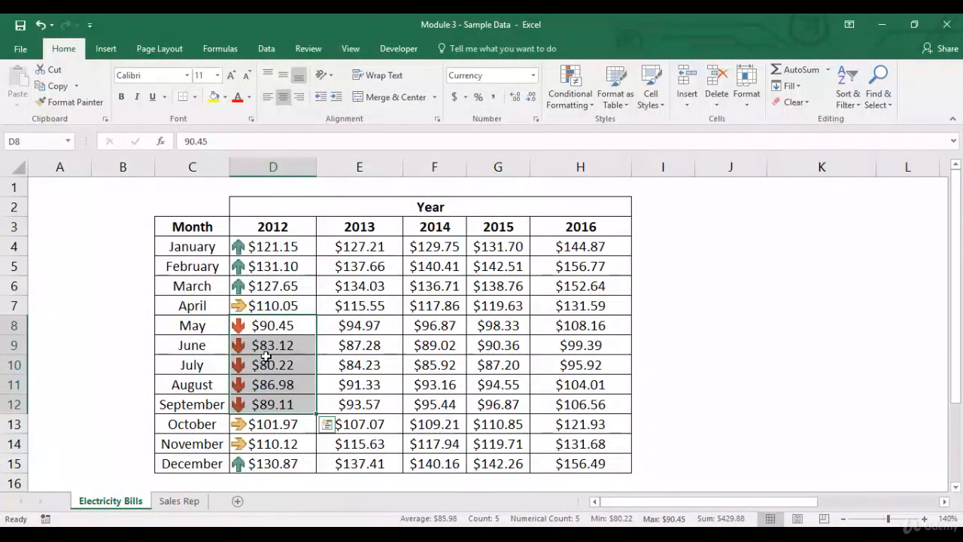
click(280, 306)
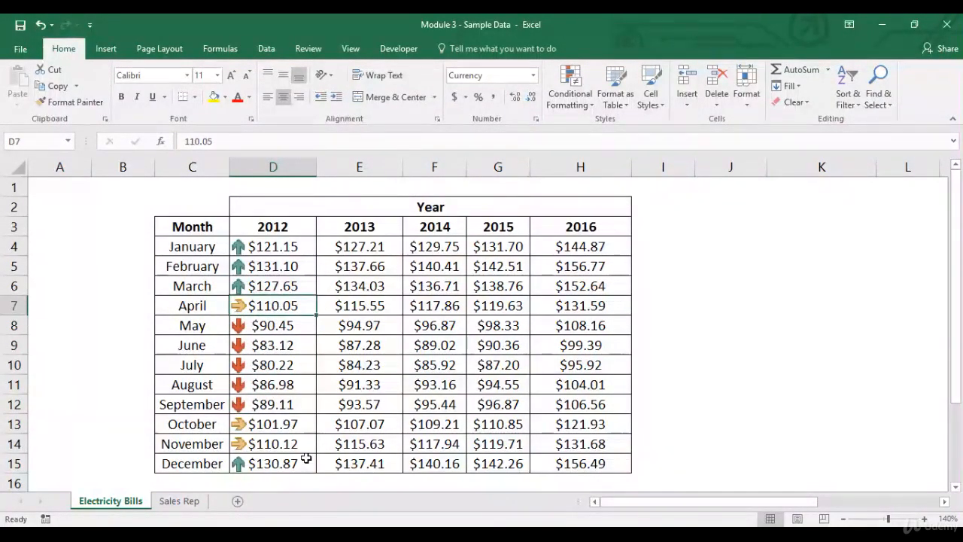
click(279, 426)
click(286, 445)
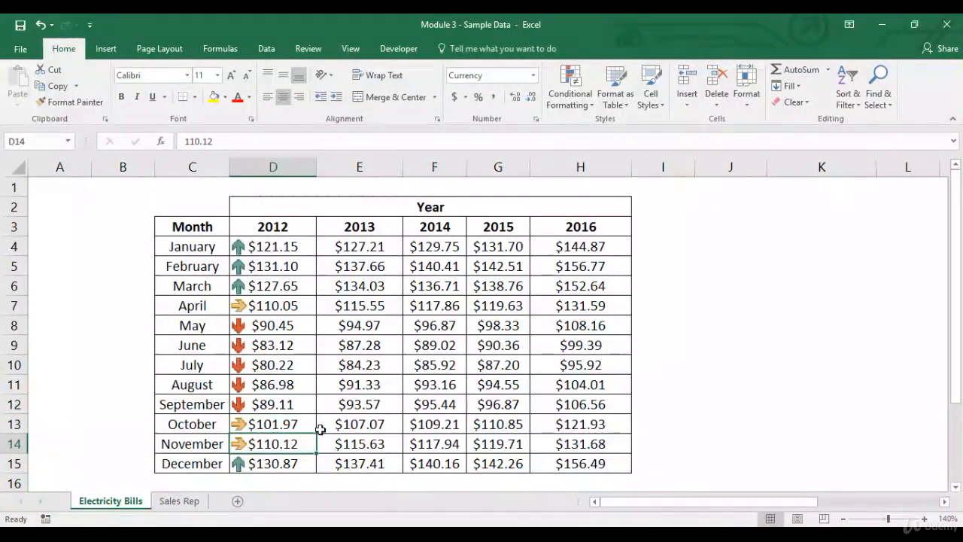
- Clear the icon set rules from the 2012 cells D4:D15
drag(294, 244, 275, 460)
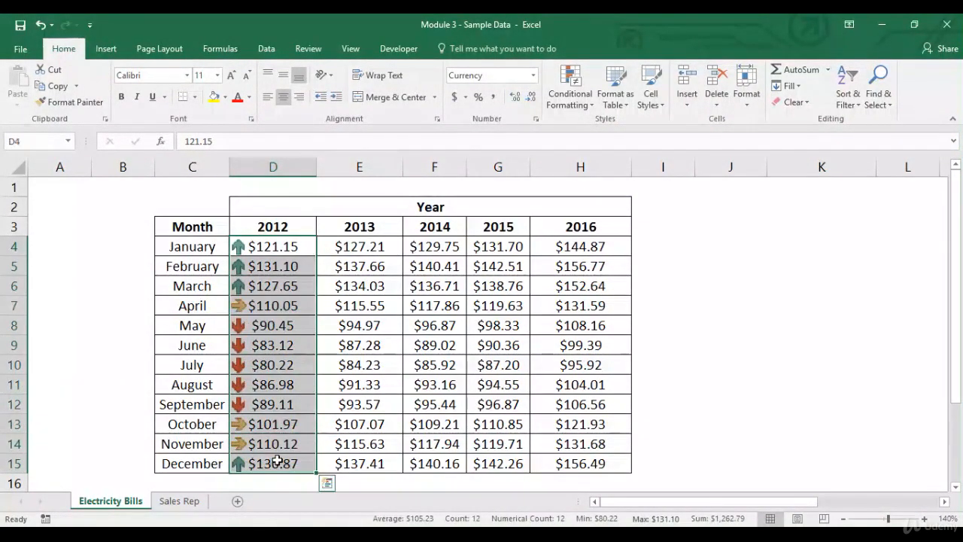
click(570, 96)
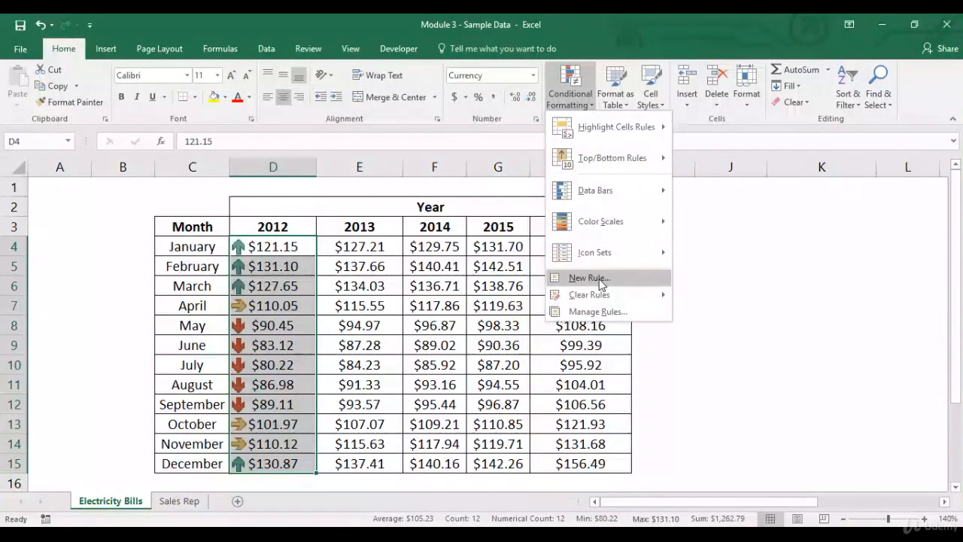
mouse_move(620, 294)
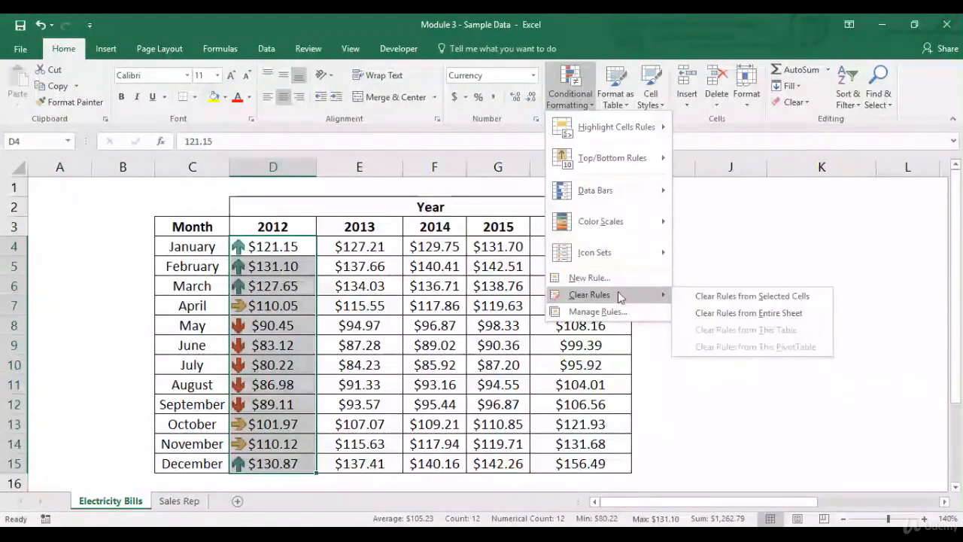
click(695, 296)
click(274, 247)
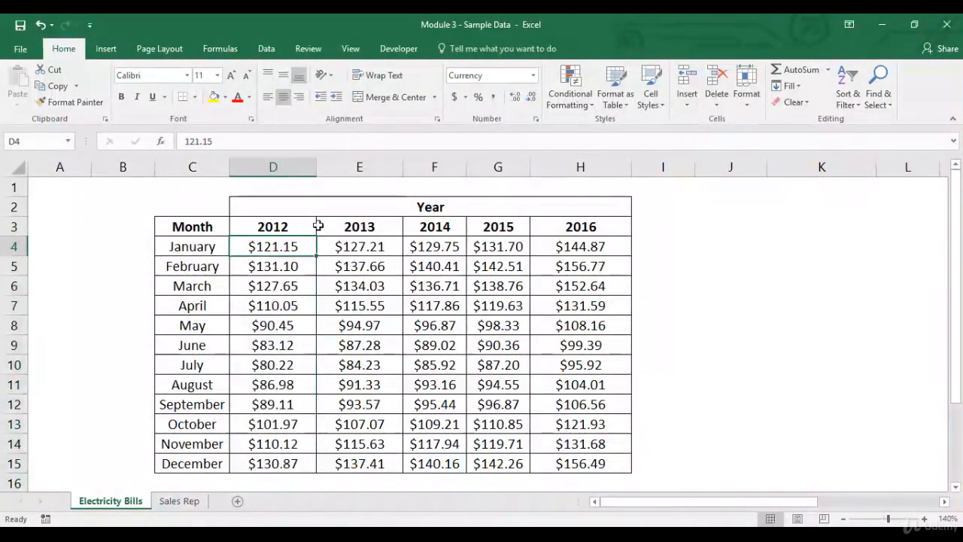
drag(268, 250, 269, 460)
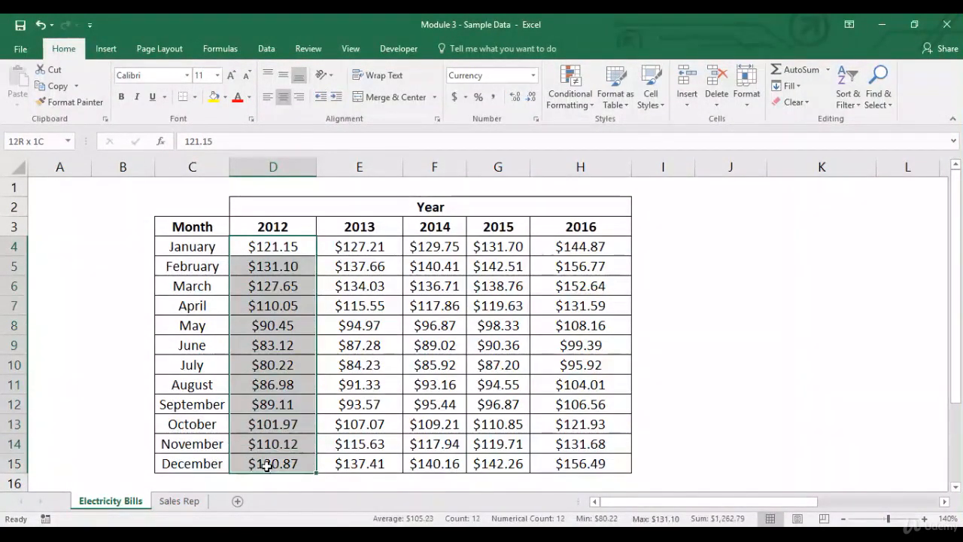
click(577, 109)
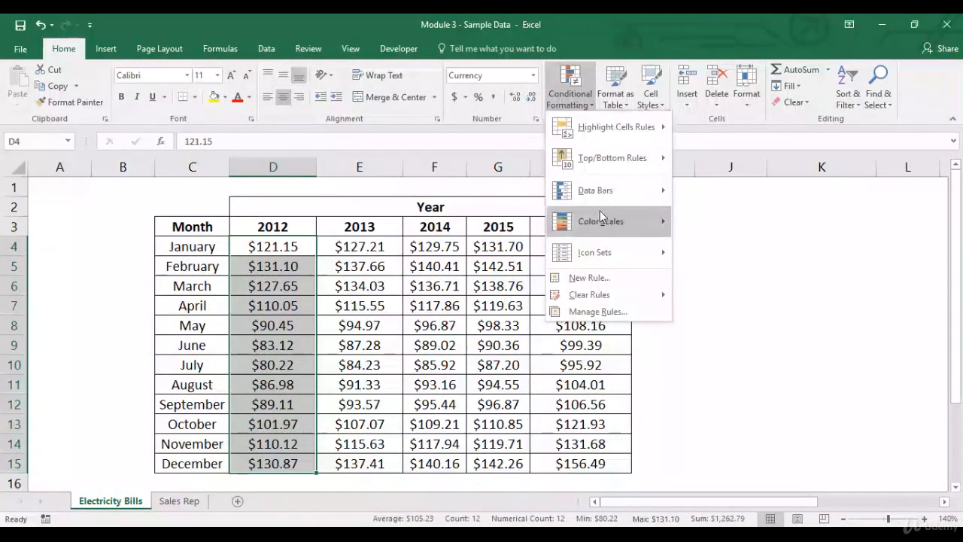
mouse_move(603, 257)
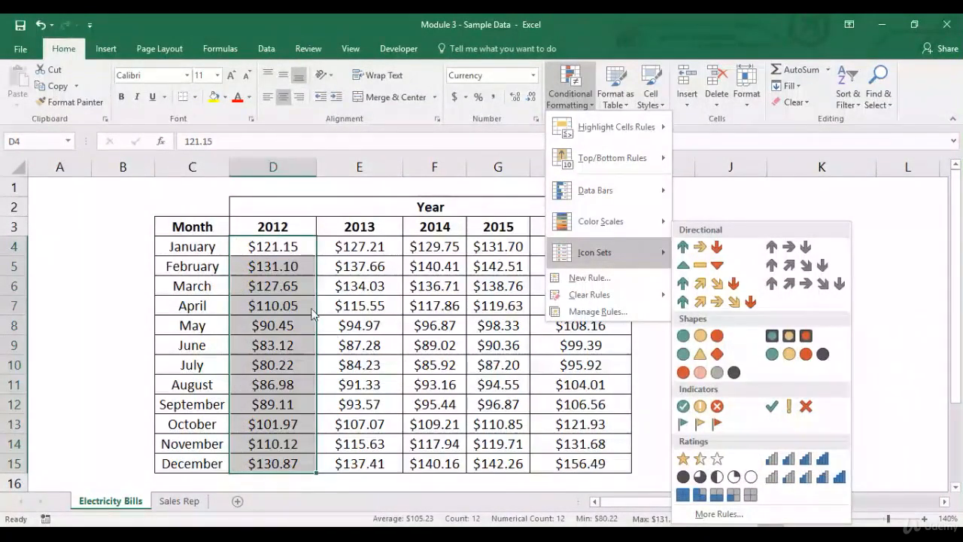
click(362, 265)
click(358, 246)
click(307, 250)
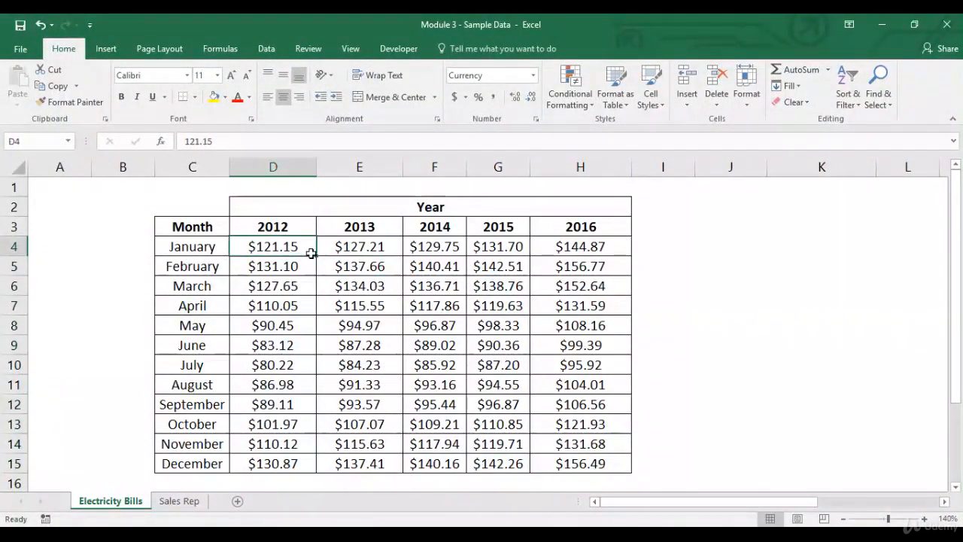
drag(303, 247, 308, 461)
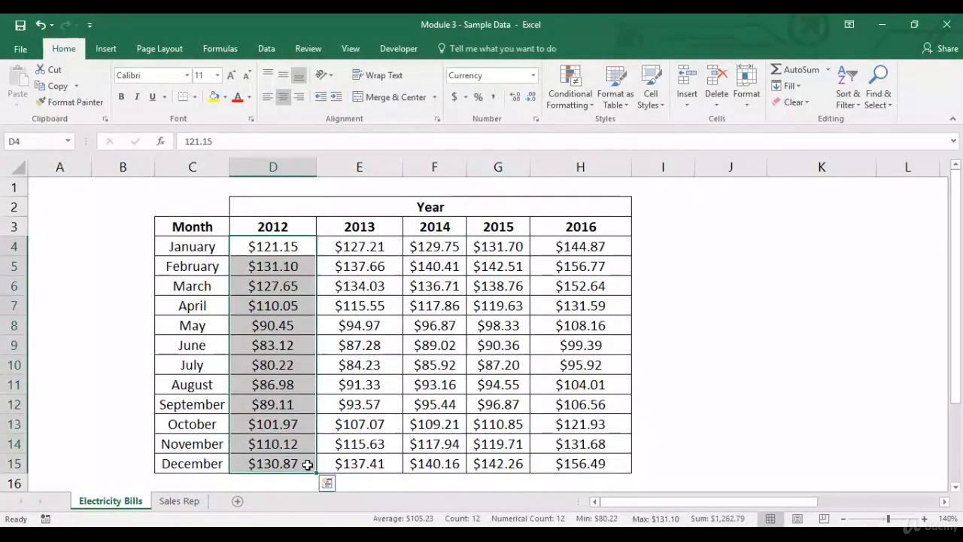
drag(198, 271, 534, 265)
click(277, 262)
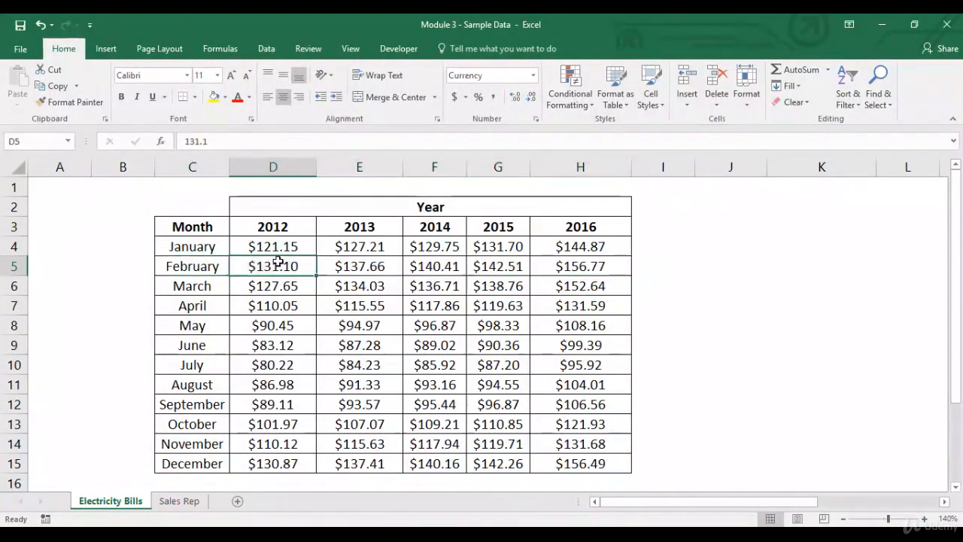
click(207, 247)
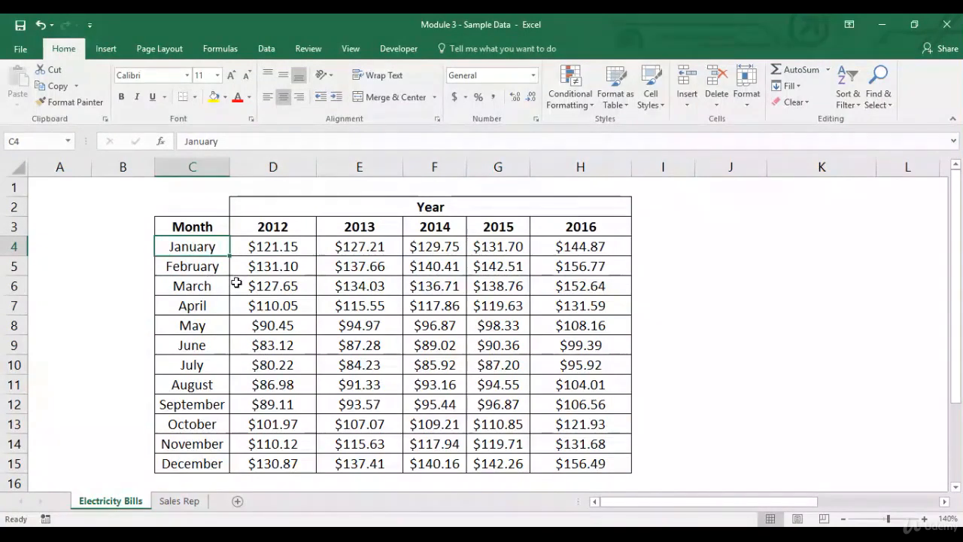
click(215, 283)
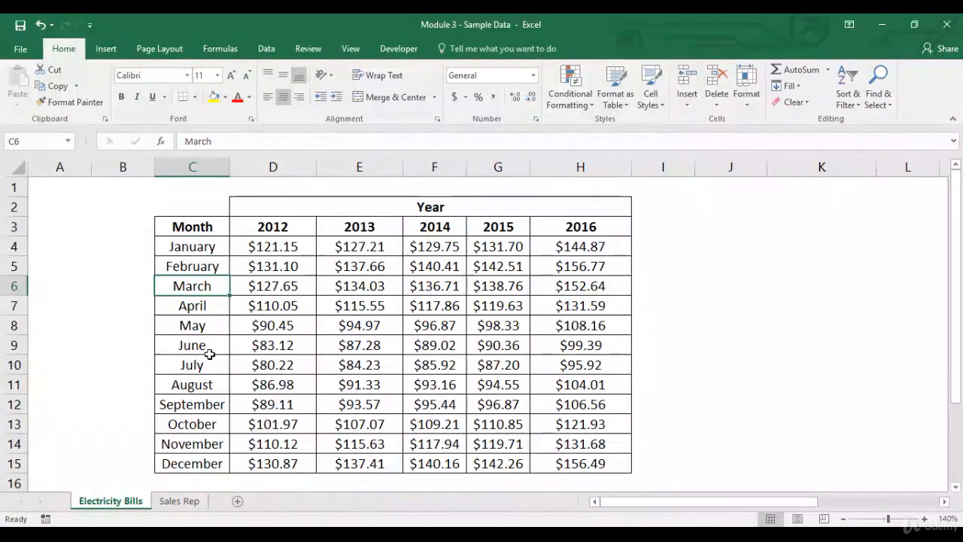
drag(211, 352, 211, 382)
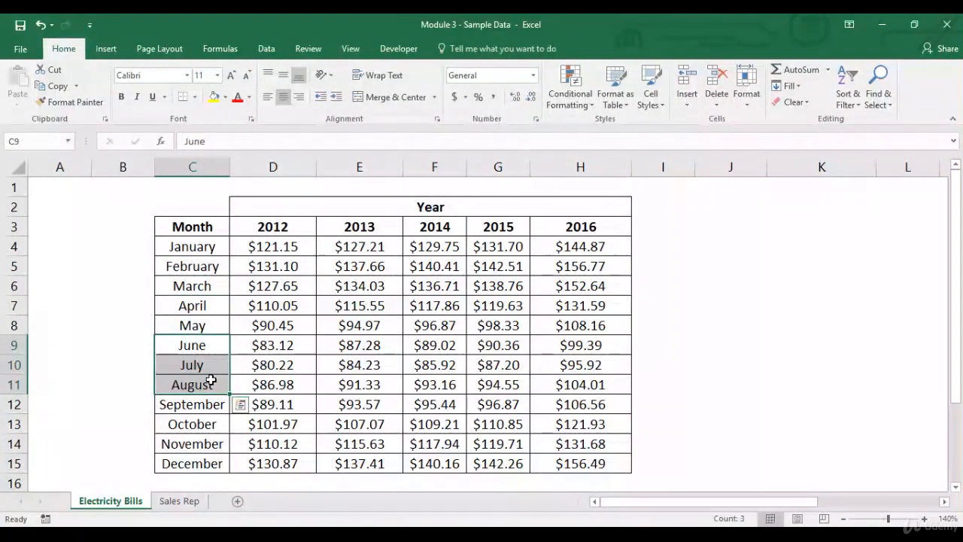
click(289, 343)
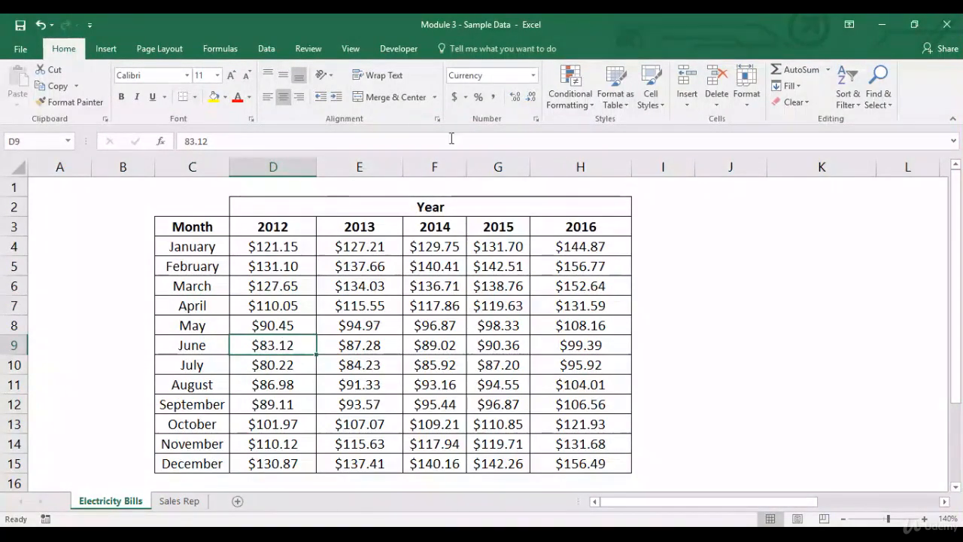
- Examine the New Formatting Rule dialog's rule types and cell value operators, then cancel it
click(589, 104)
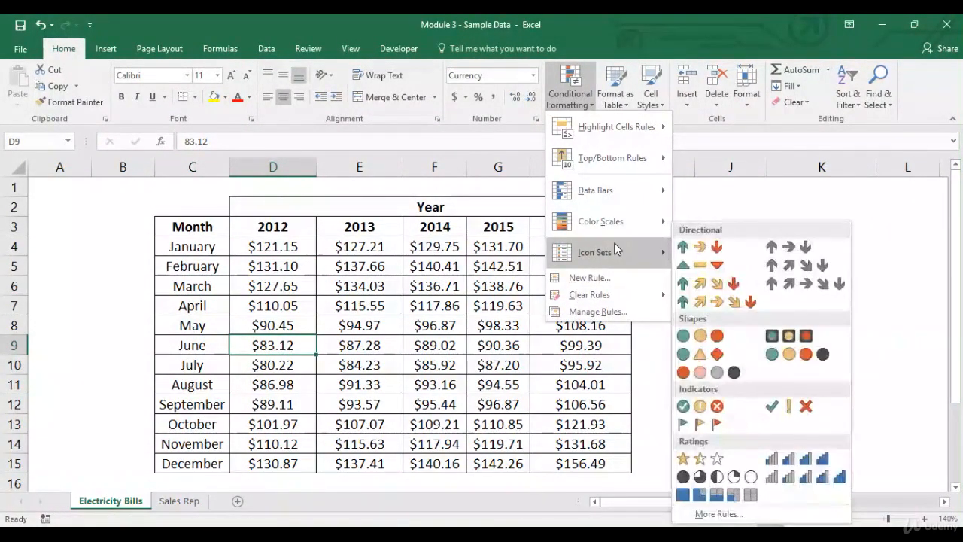
mouse_move(627, 191)
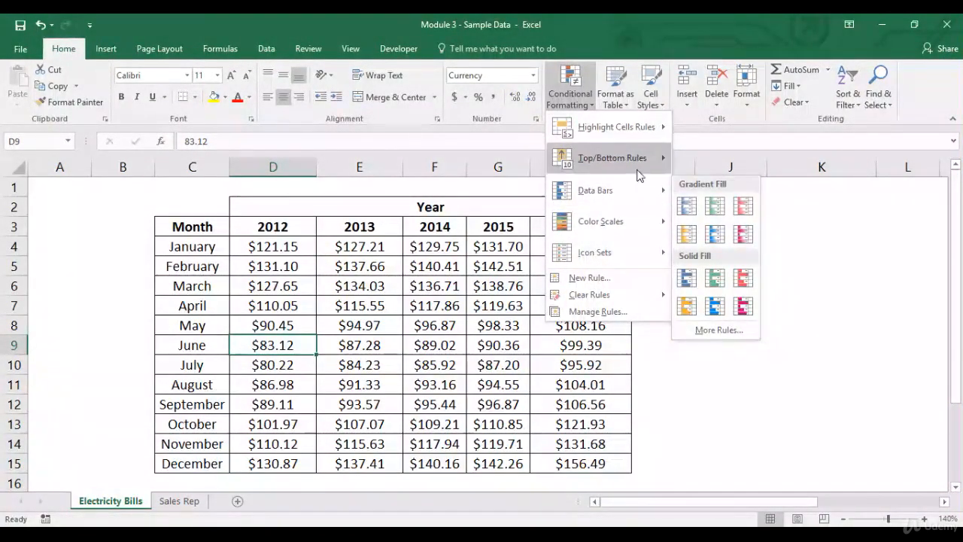
mouse_move(638, 173)
mouse_move(643, 129)
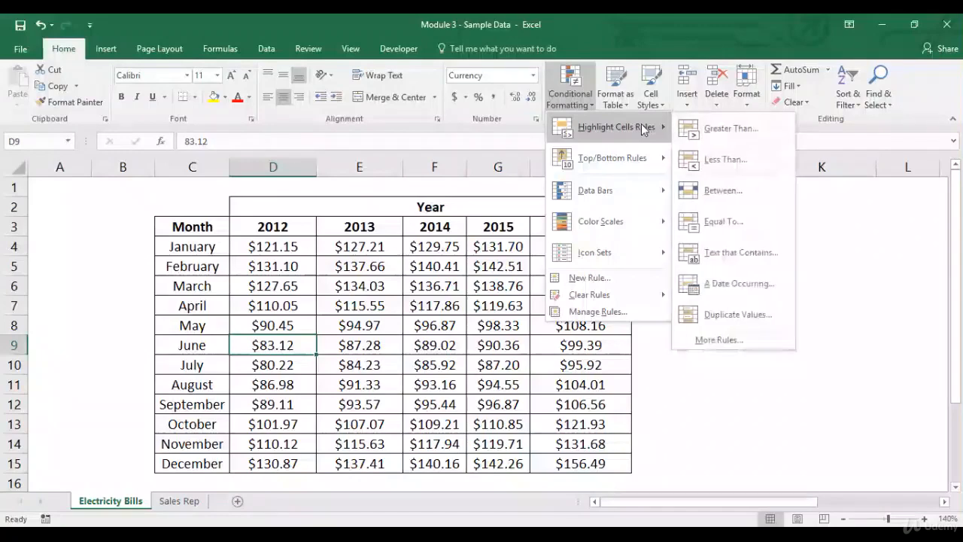
click(755, 339)
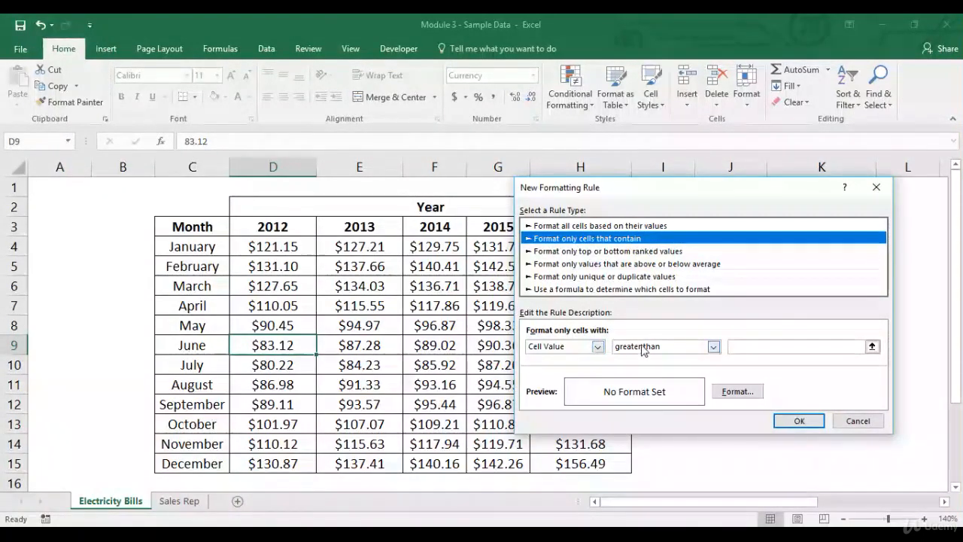
click(712, 348)
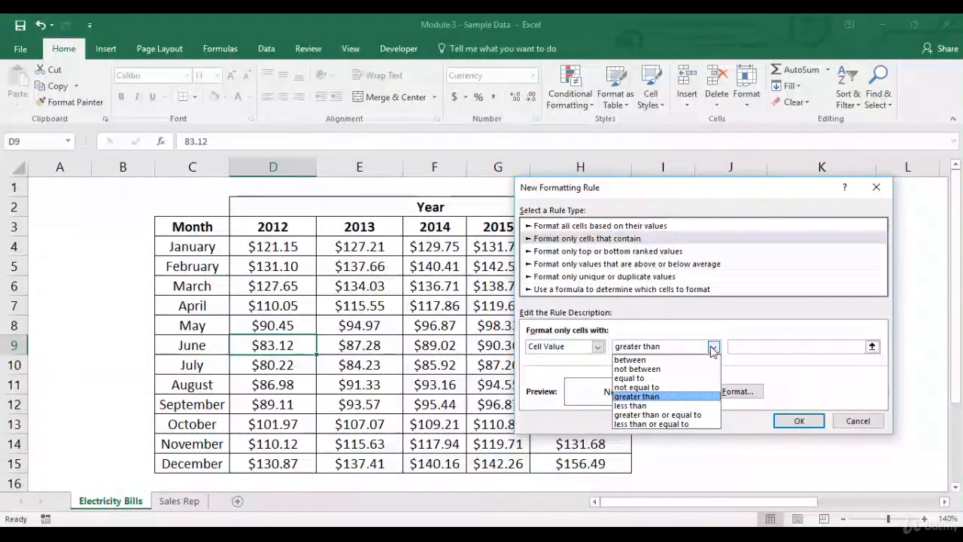
click(712, 347)
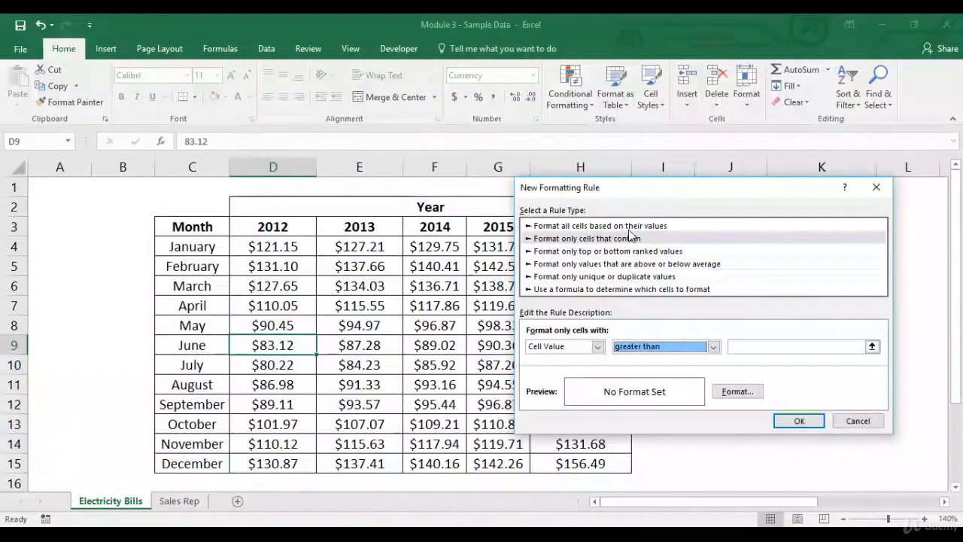
click(629, 226)
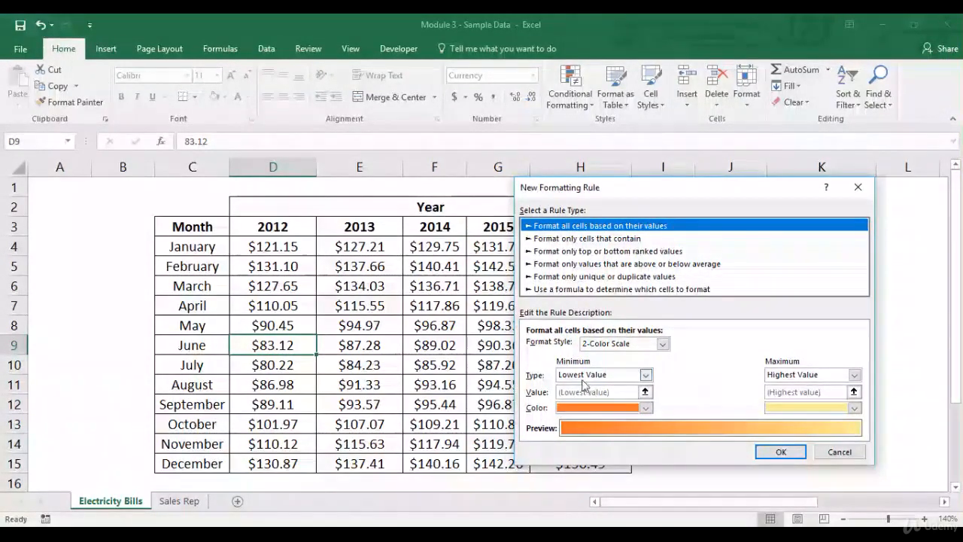
click(839, 451)
- Create a new 2-Color Scale rule for the 2012 cells D4:D15 with an orange minimum and green maximum
click(280, 246)
drag(292, 324, 286, 462)
click(570, 88)
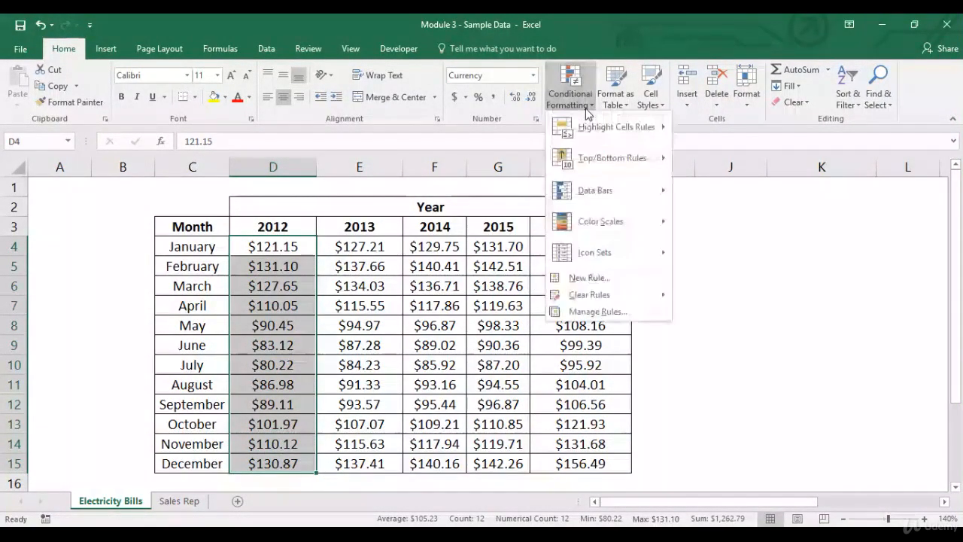
mouse_move(587, 125)
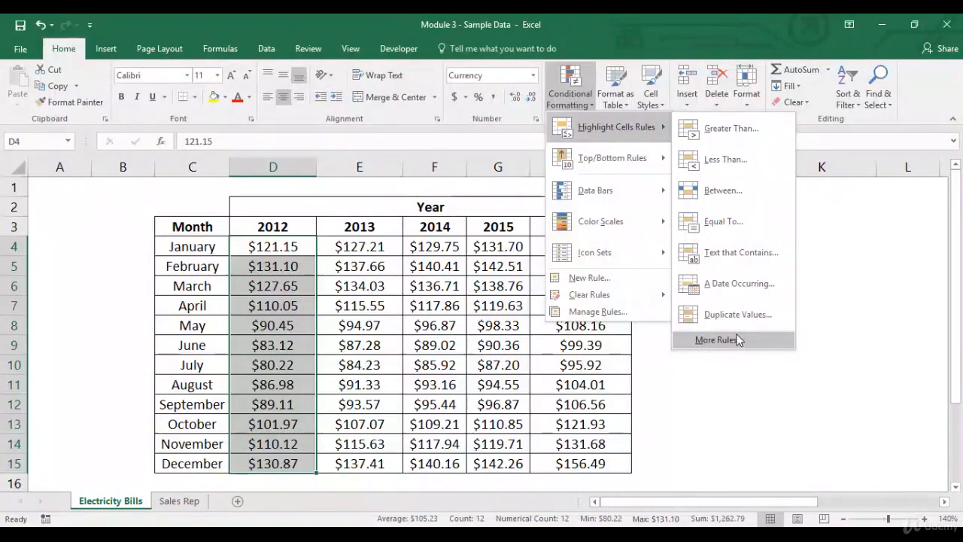
click(734, 339)
click(621, 242)
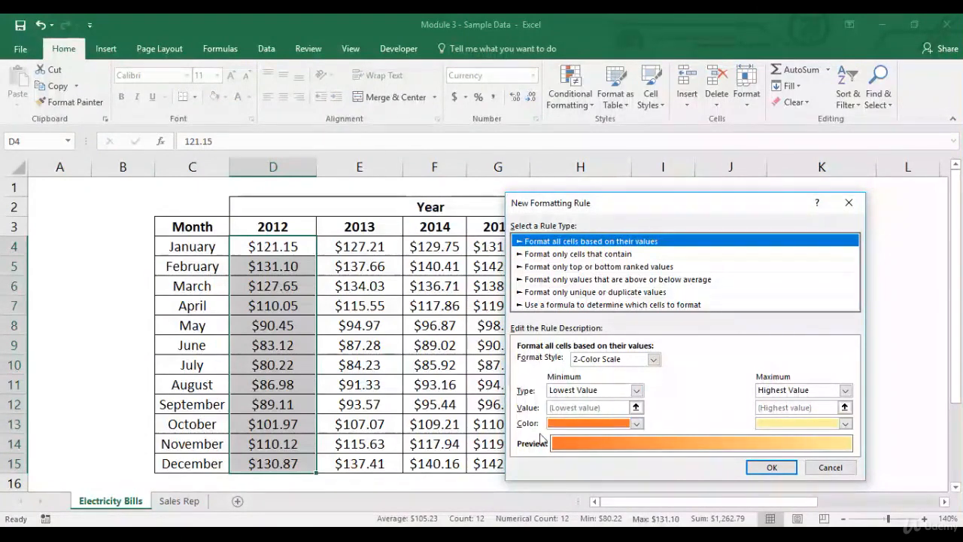
click(846, 424)
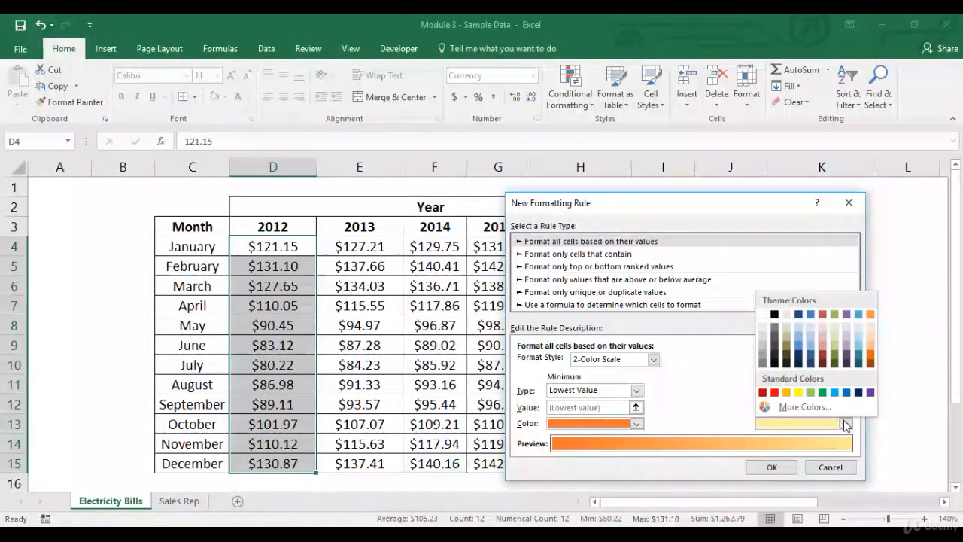
click(823, 392)
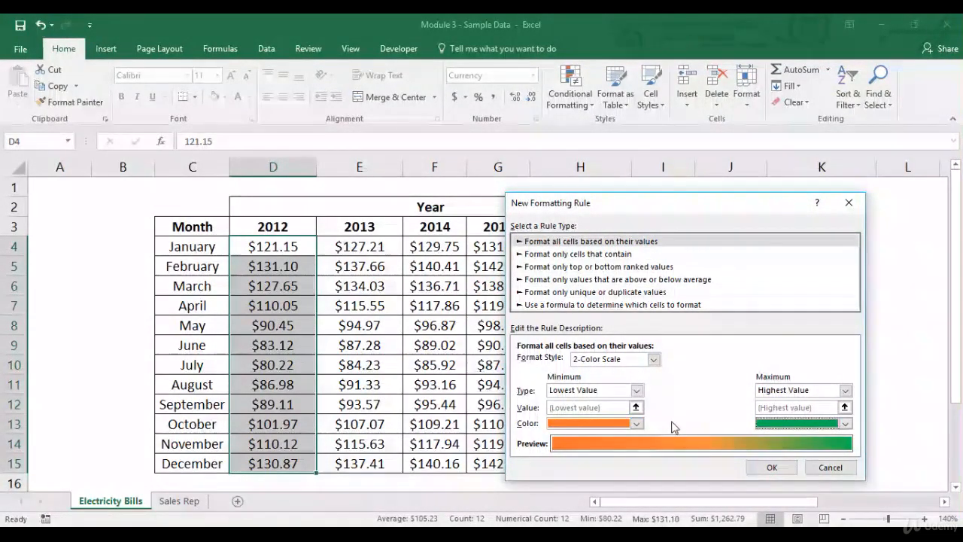
click(770, 466)
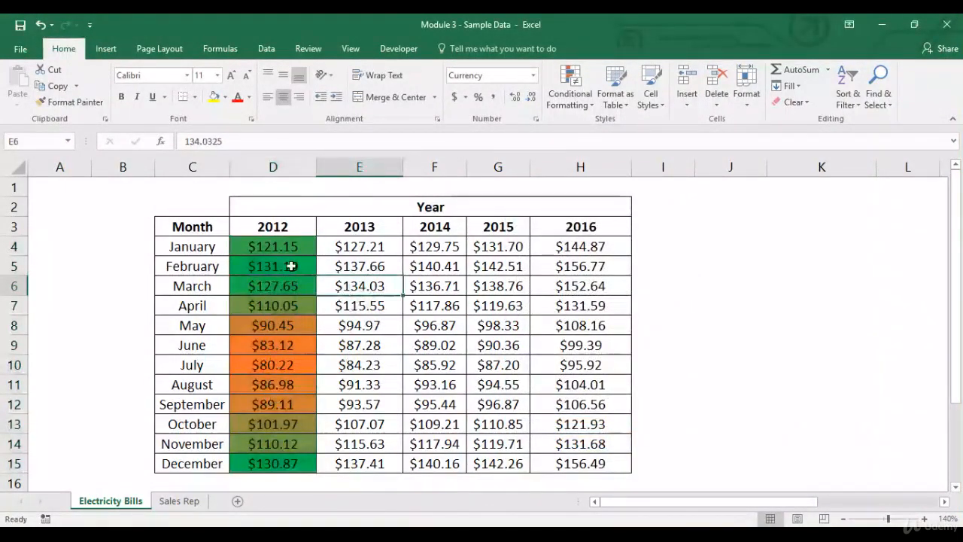
- Start another new rule for D4:D15 and compare the 3-Color Scale and Data Bar format styles
drag(290, 247, 286, 459)
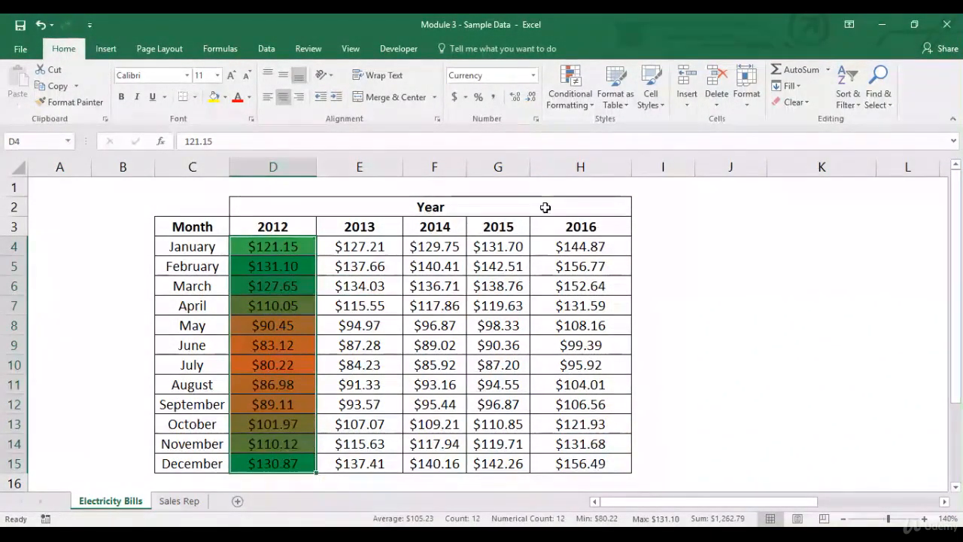
click(587, 109)
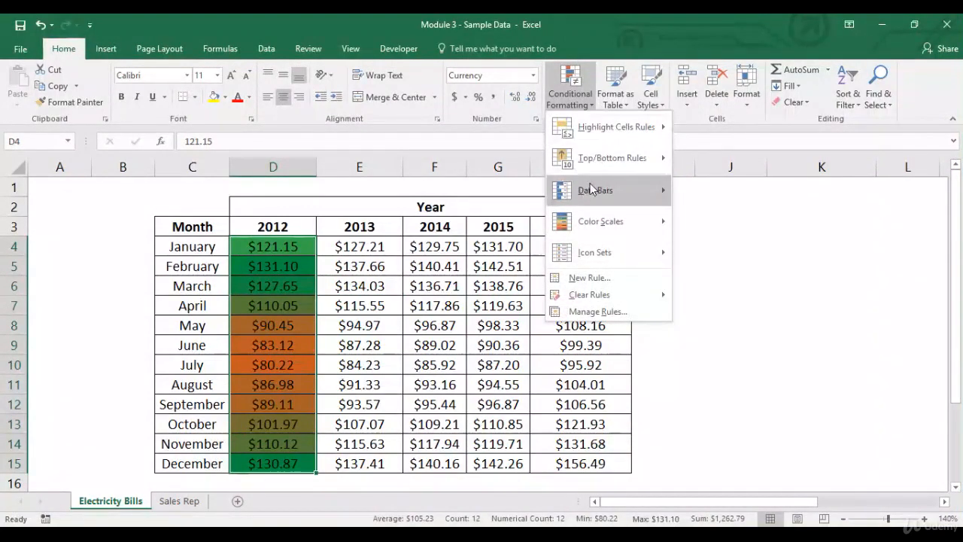
mouse_move(594, 220)
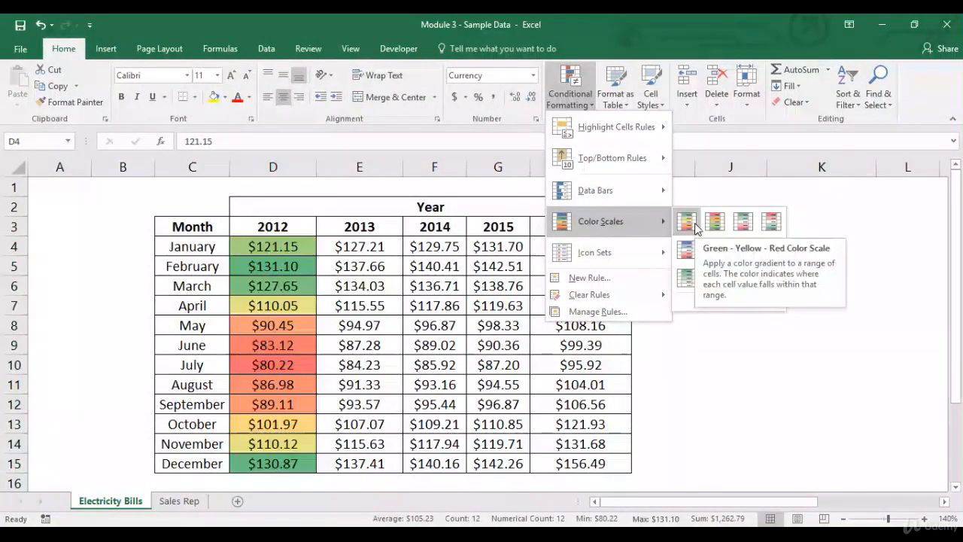
mouse_move(637, 139)
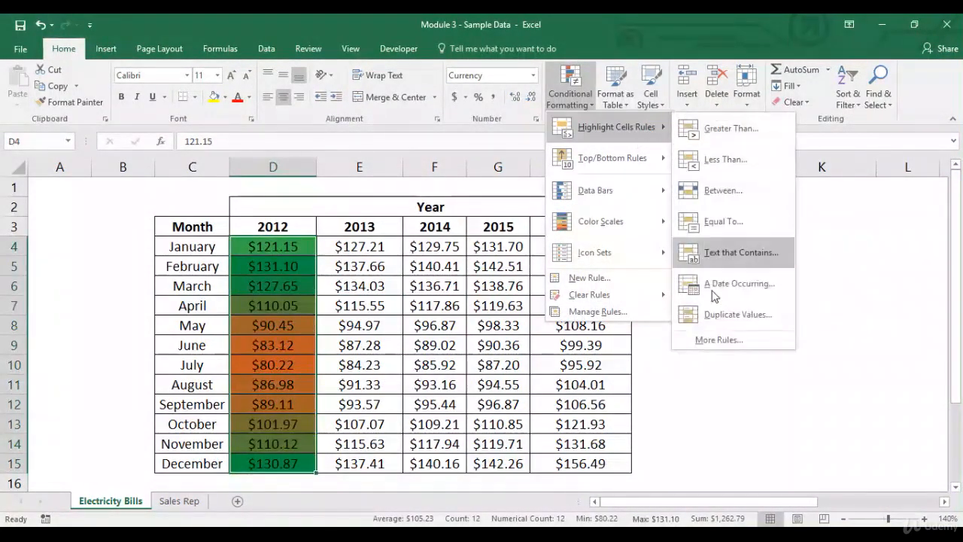
click(710, 340)
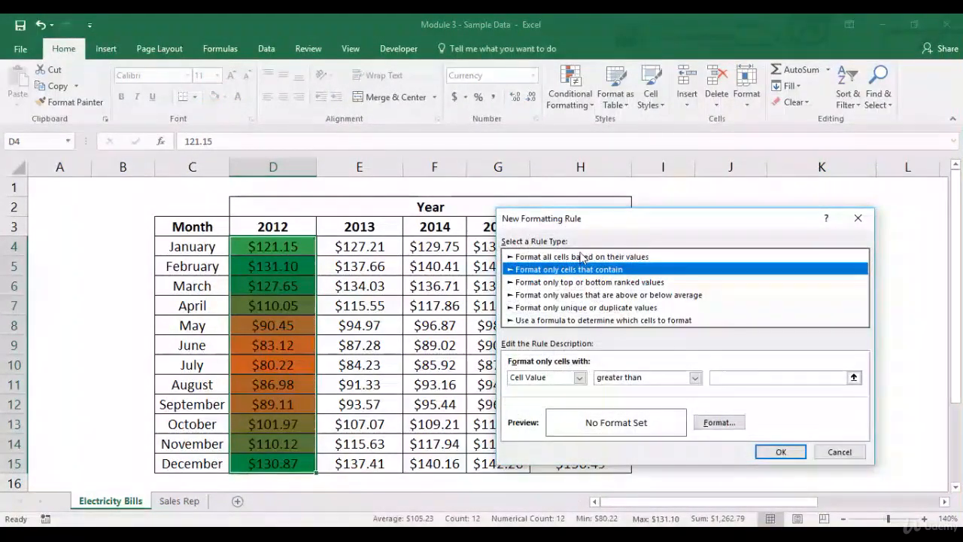
click(580, 256)
click(647, 378)
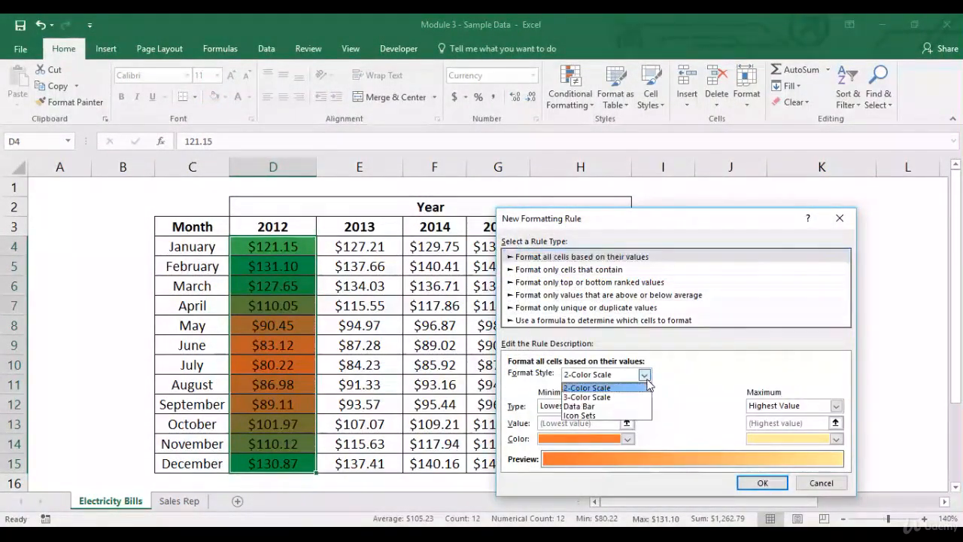
click(630, 397)
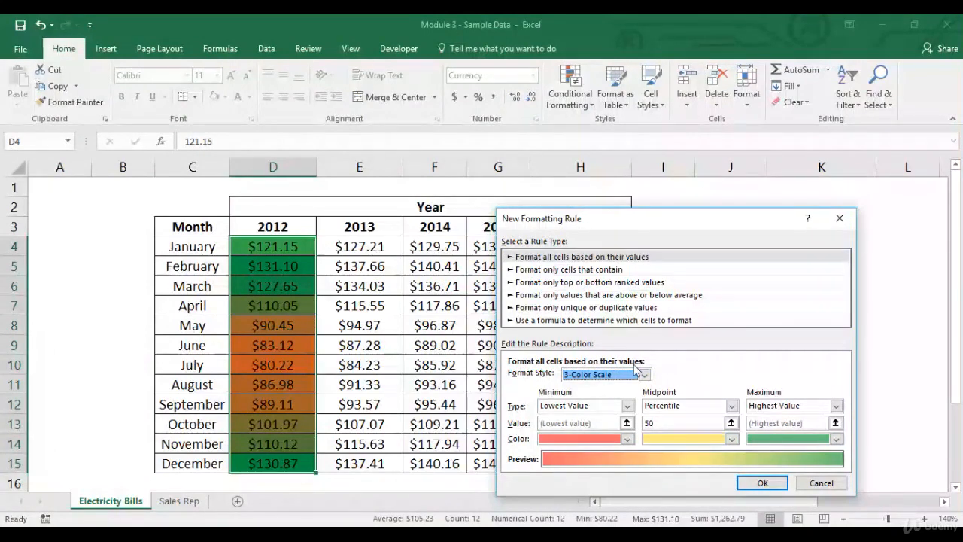
click(643, 373)
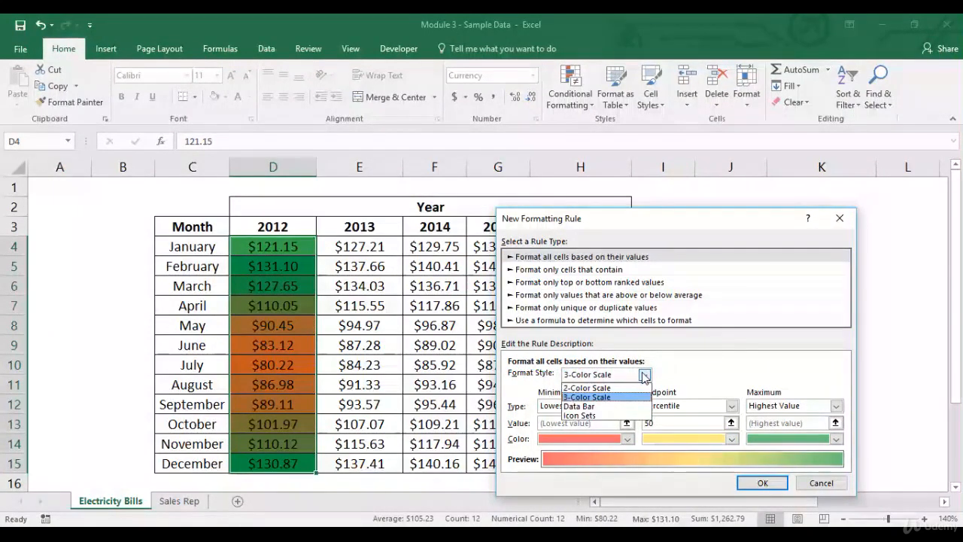
click(613, 409)
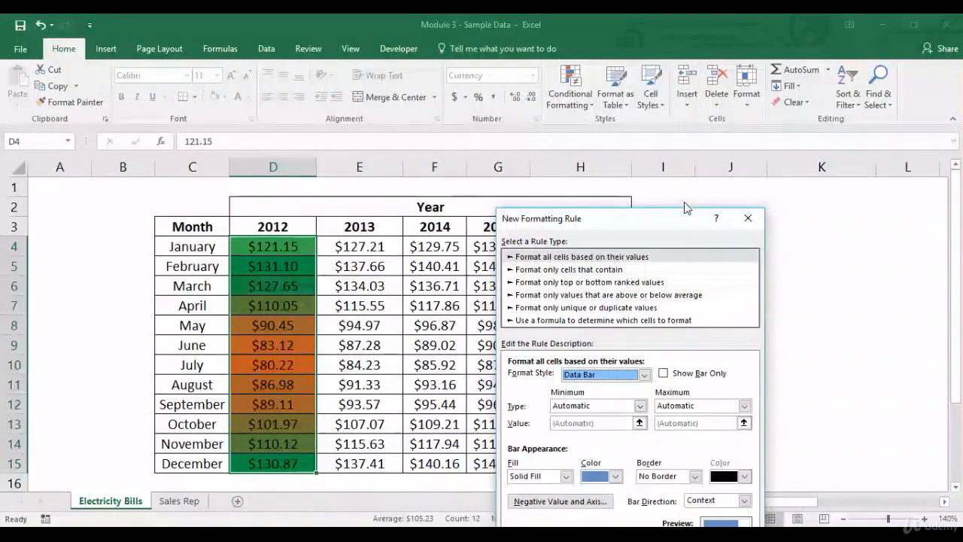
- Examine the Data Bar appearance options for fill color and border in the rule dialog
drag(679, 223, 698, 66)
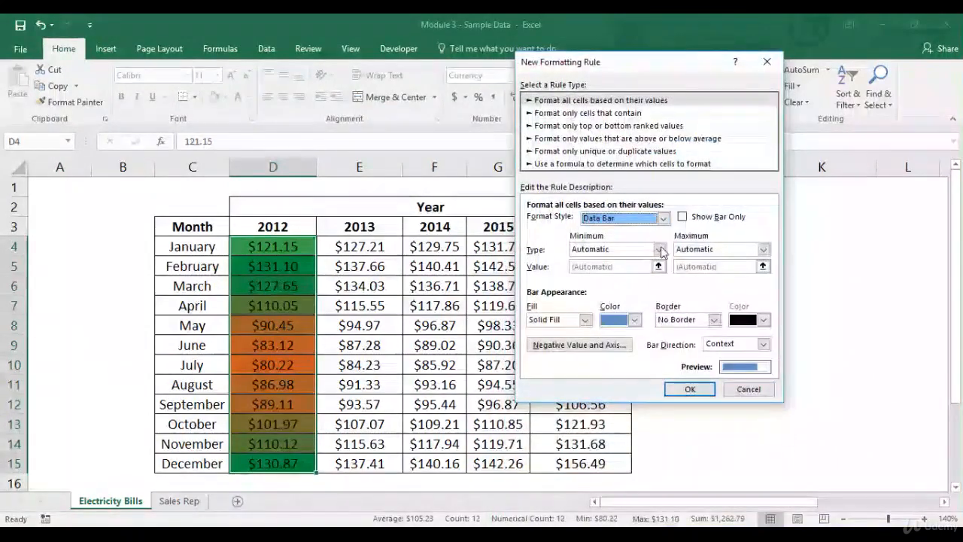
click(636, 322)
click(636, 322)
click(635, 322)
click(635, 322)
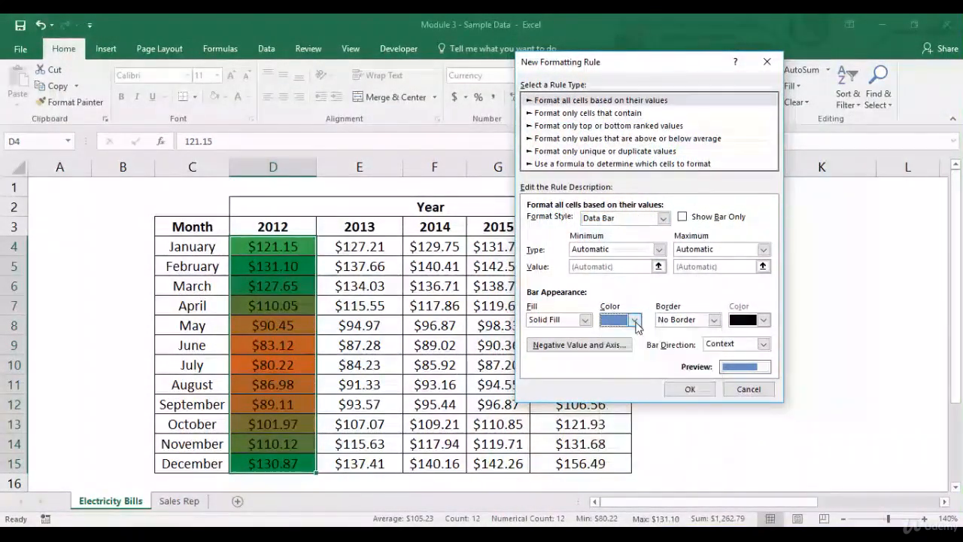
click(715, 322)
click(714, 322)
- Switch the rule's format style to Icon Sets with the rimmed traffic light icons and apply it
click(659, 249)
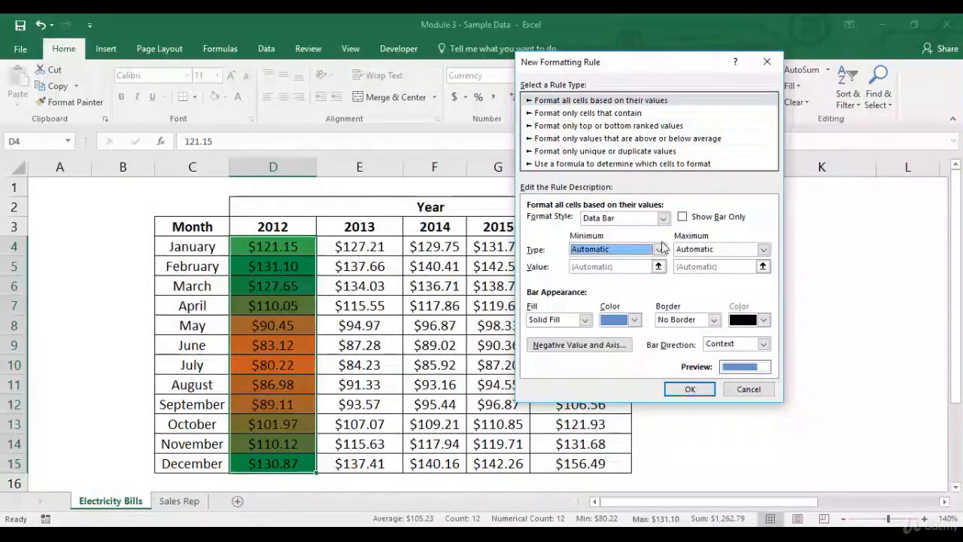
click(662, 219)
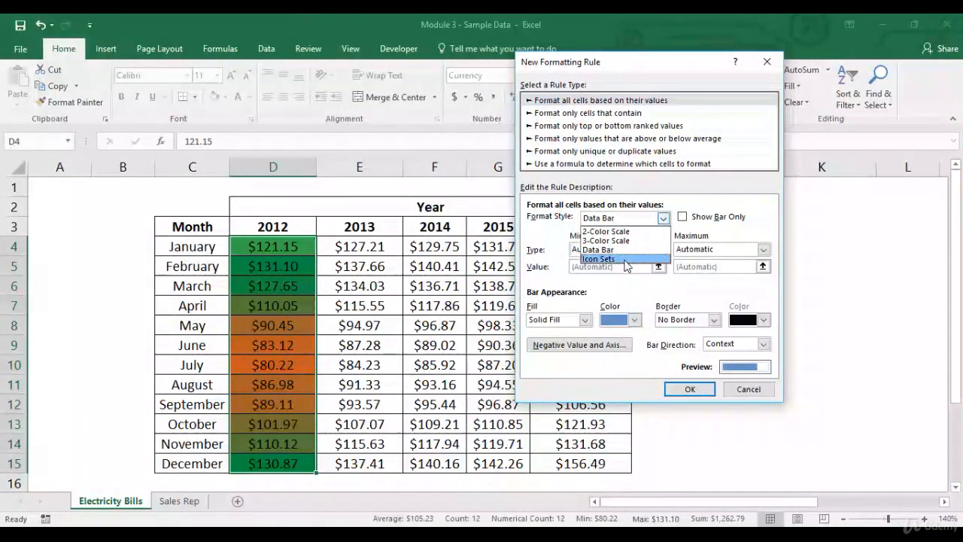
click(609, 254)
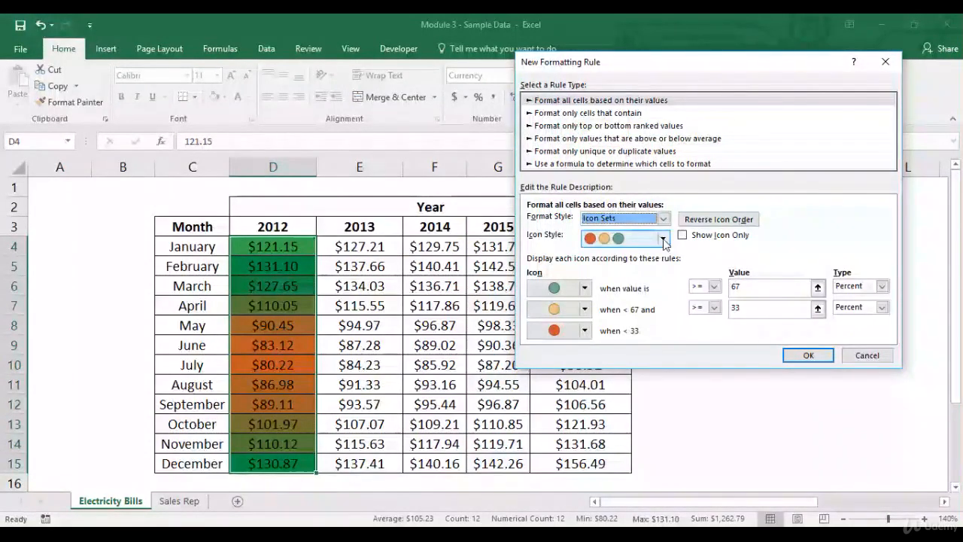
click(662, 238)
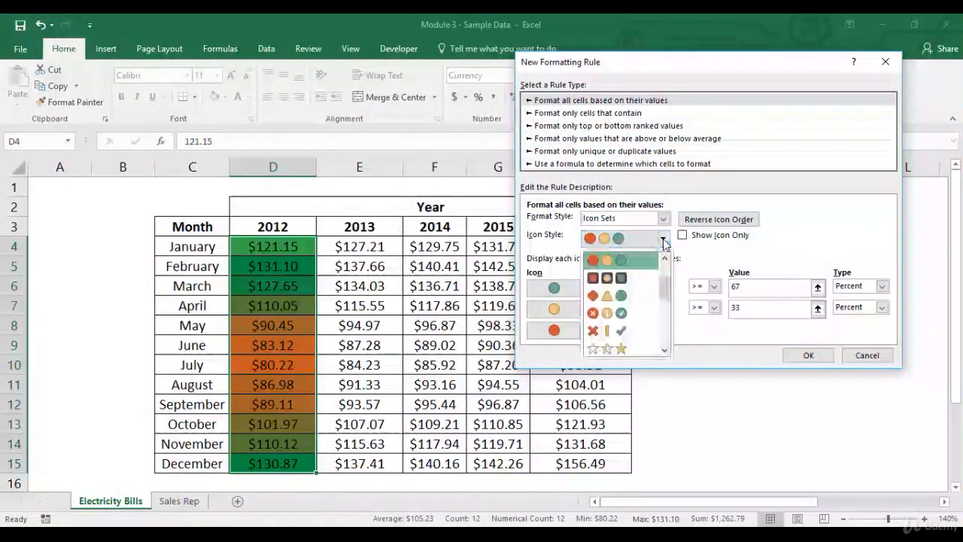
click(632, 273)
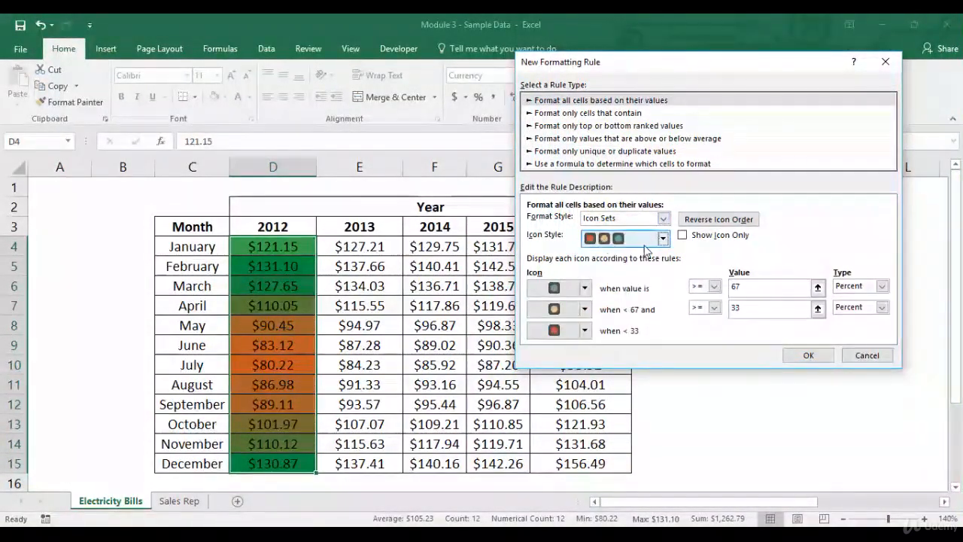
click(810, 355)
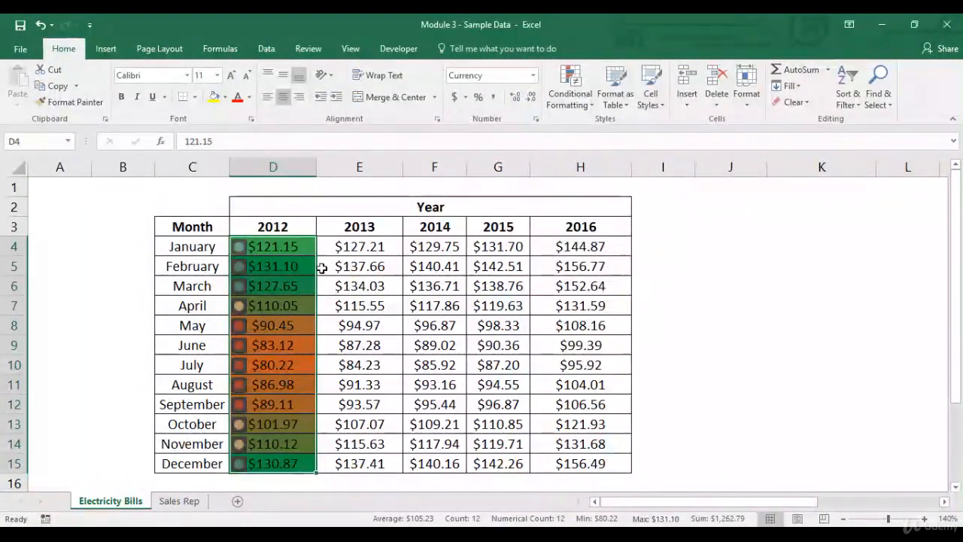
- Clear all conditional formatting rules from the 2012 cells D4:D15
click(307, 250)
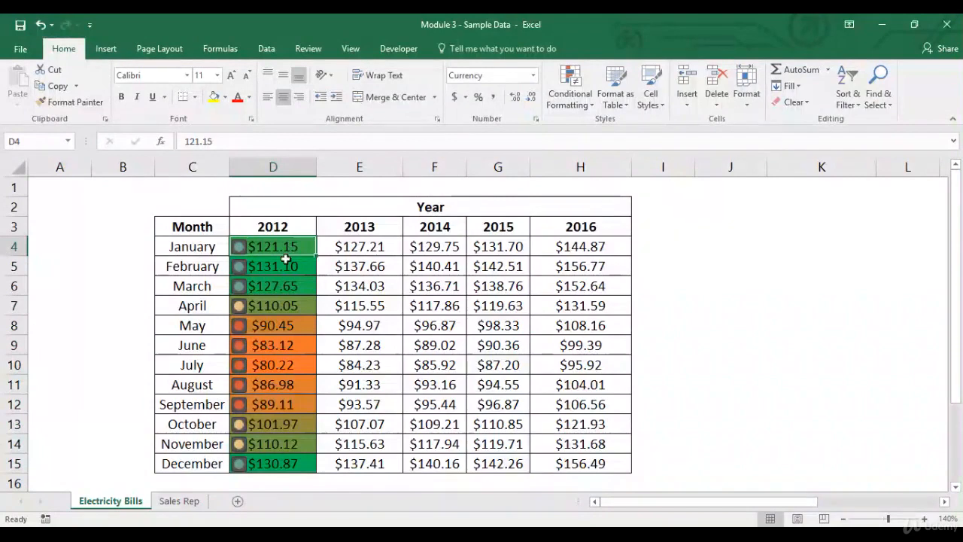
drag(296, 241, 266, 458)
click(569, 88)
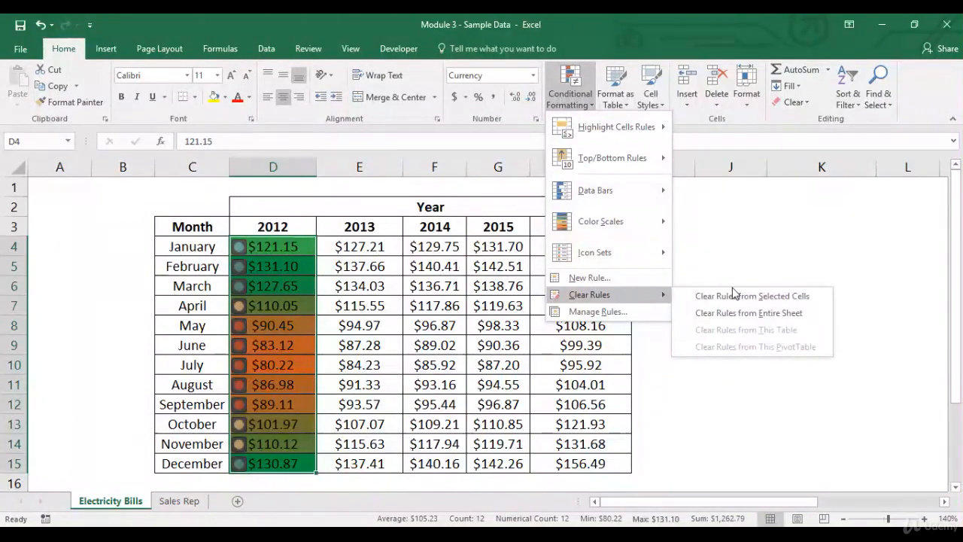
click(733, 302)
click(302, 252)
- Start a new rule that formats only cells whose value is equal to 121.15
click(569, 89)
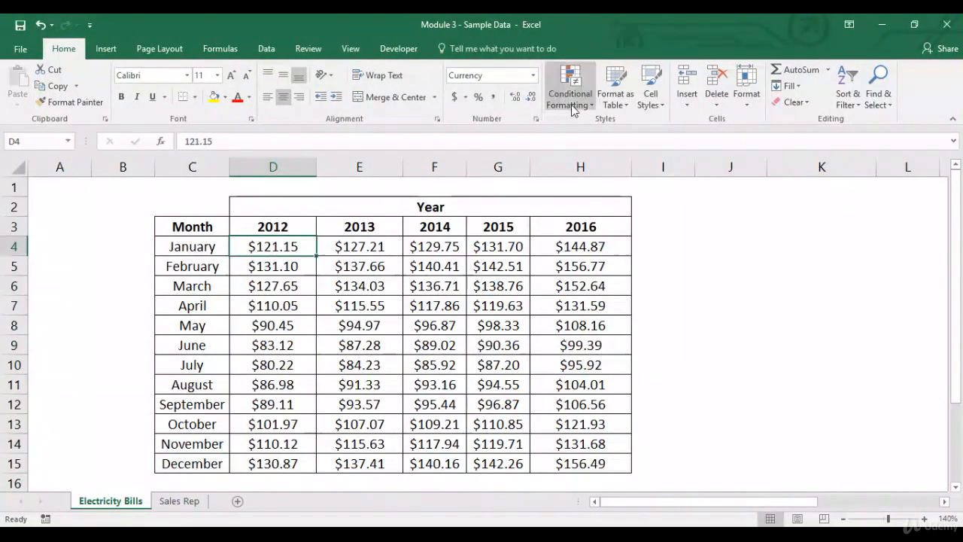
click(585, 276)
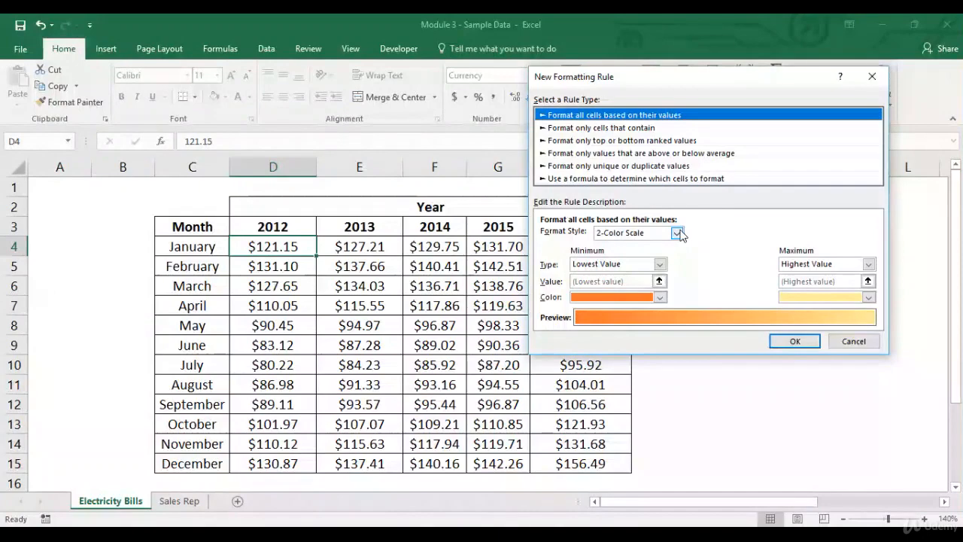
click(647, 129)
drag(734, 83, 622, 65)
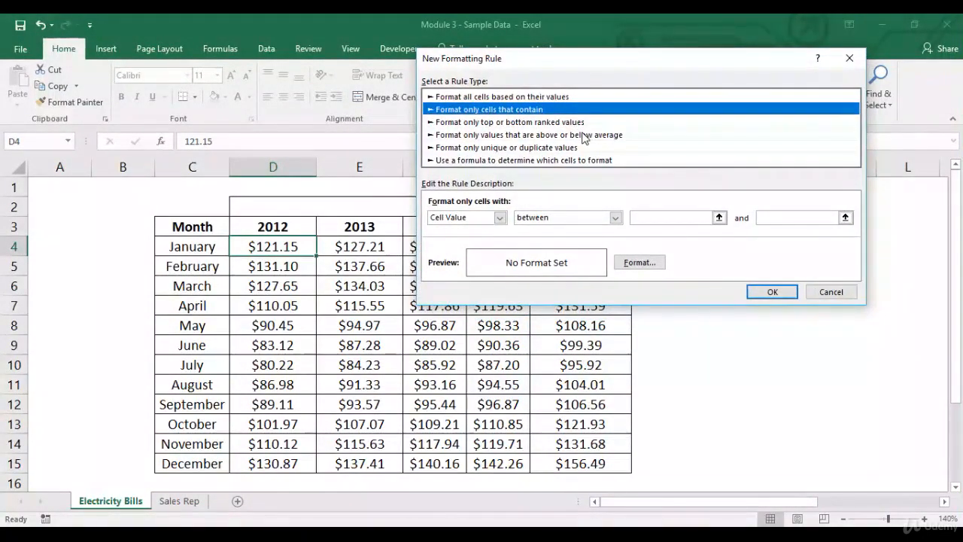
click(615, 217)
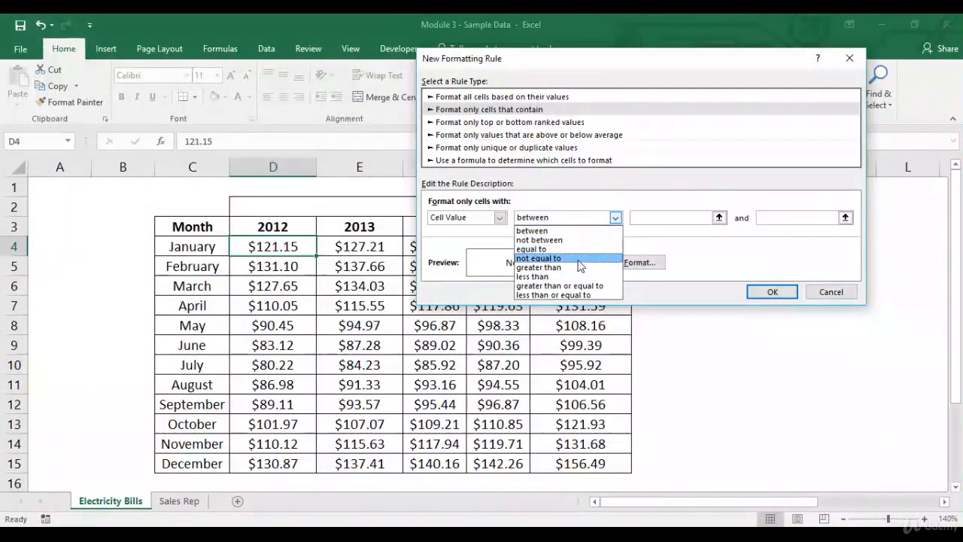
click(652, 217)
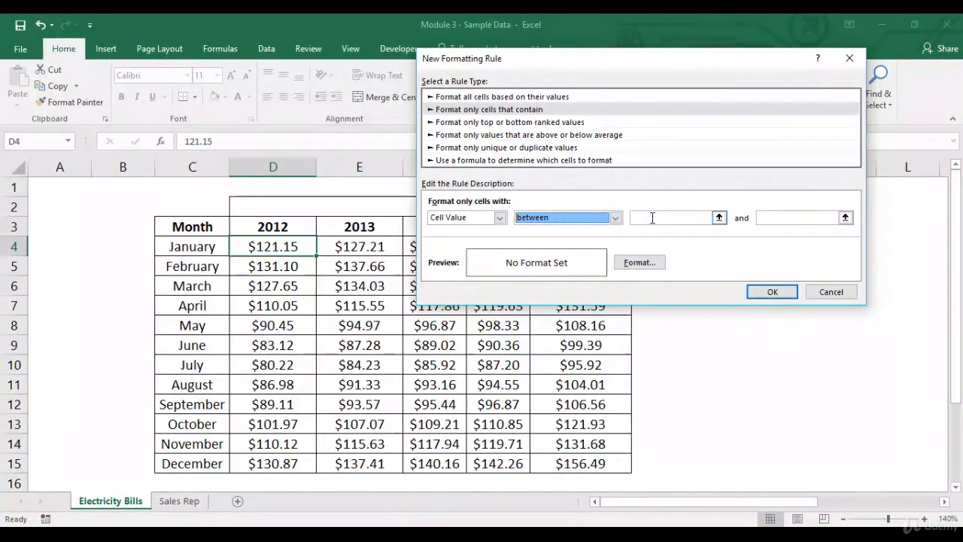
click(615, 217)
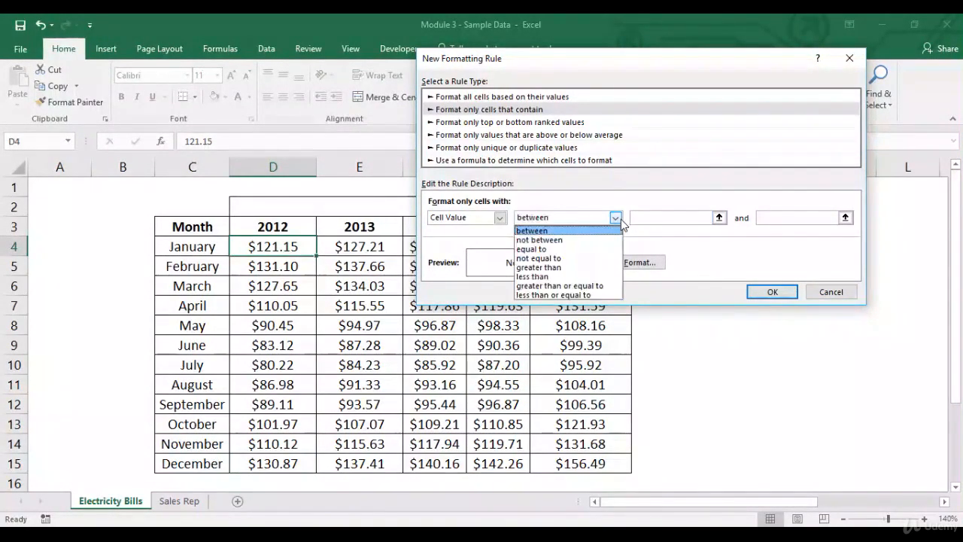
click(591, 249)
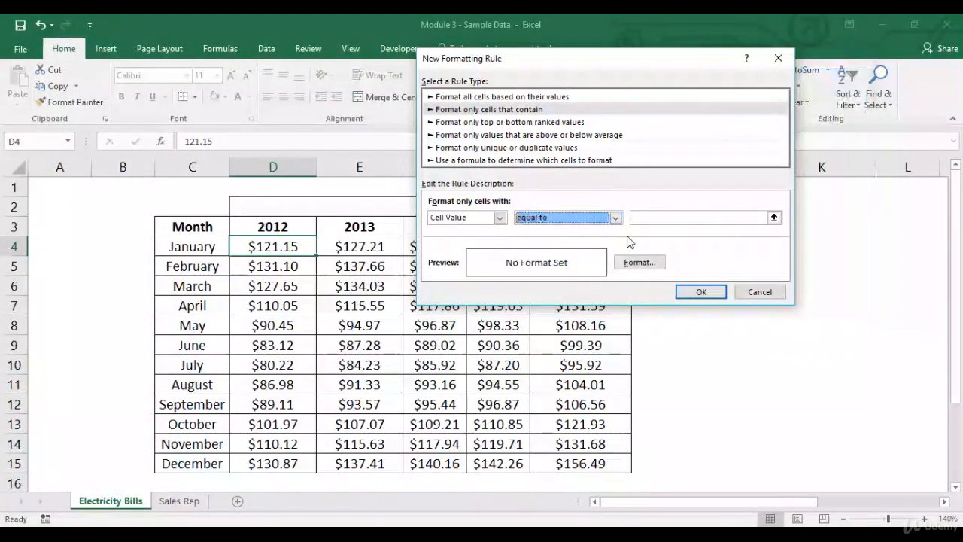
click(681, 218)
text(121.15)
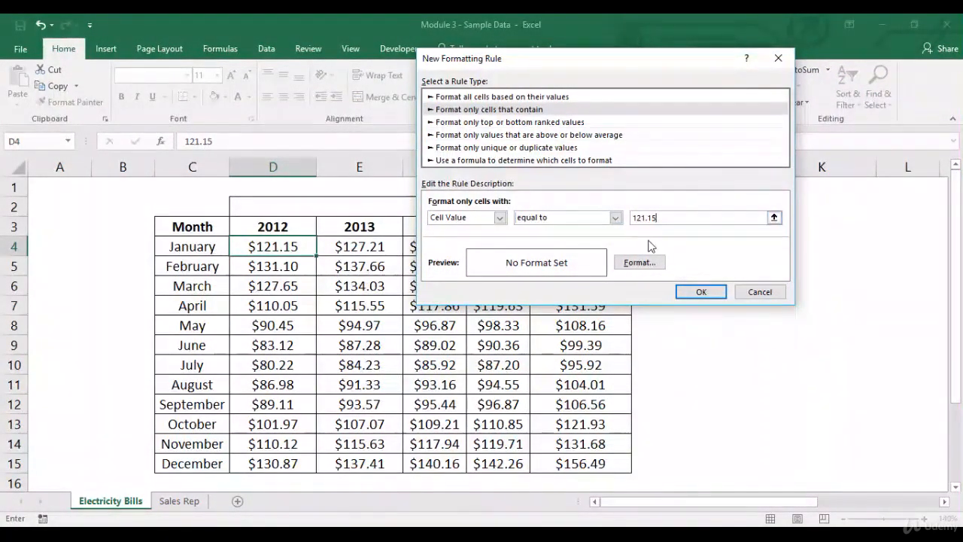
- Give the rule a blue fill and apply it
click(640, 264)
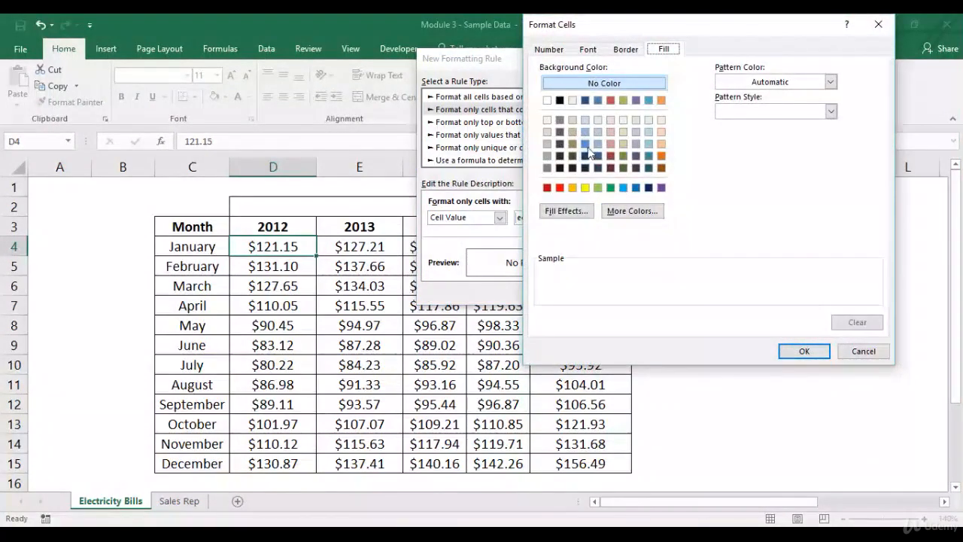
click(586, 145)
click(793, 352)
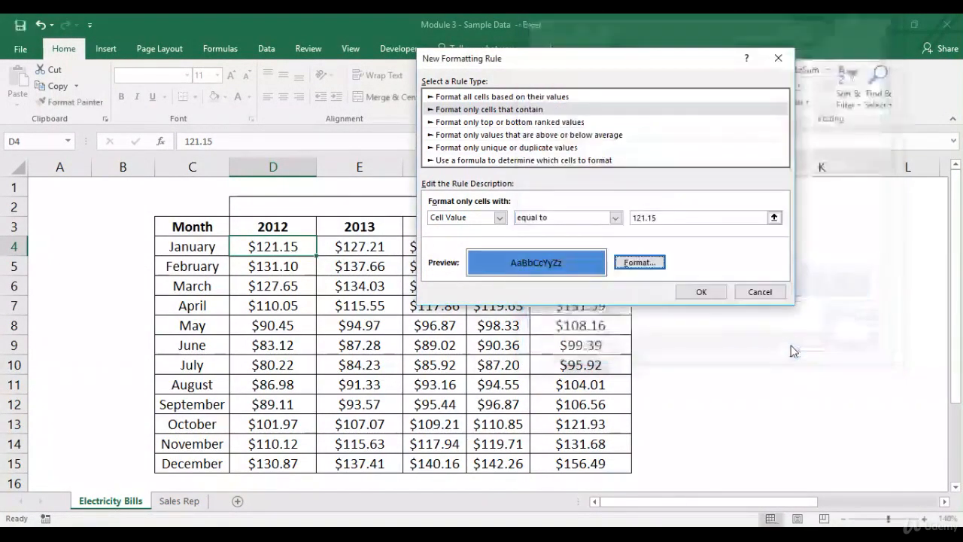
click(695, 291)
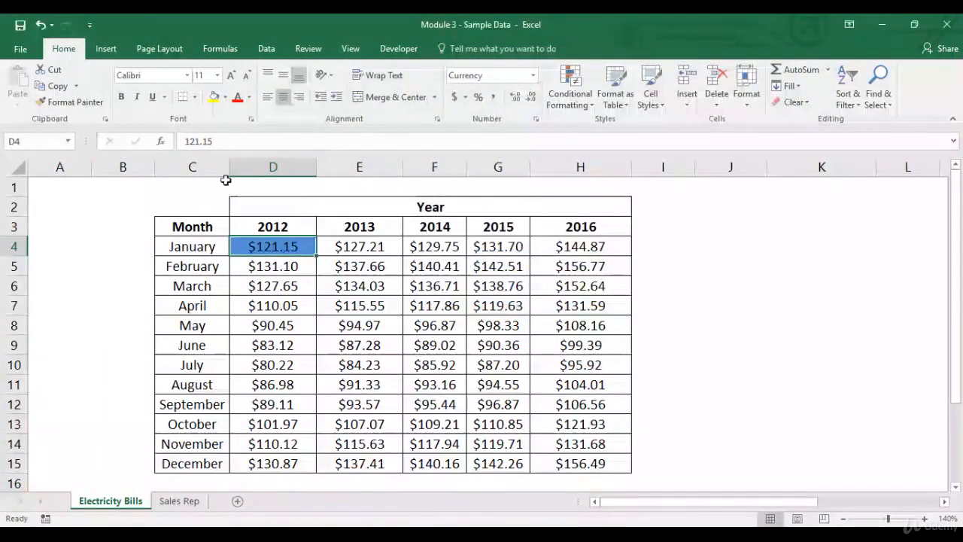
- Copy the January 2012 cell's formatting onto D5:D15 with Format Painter
click(70, 102)
mouse_move(286, 267)
mouse_down()
mouse_move(275, 295)
mouse_move(275, 461)
mouse_up()
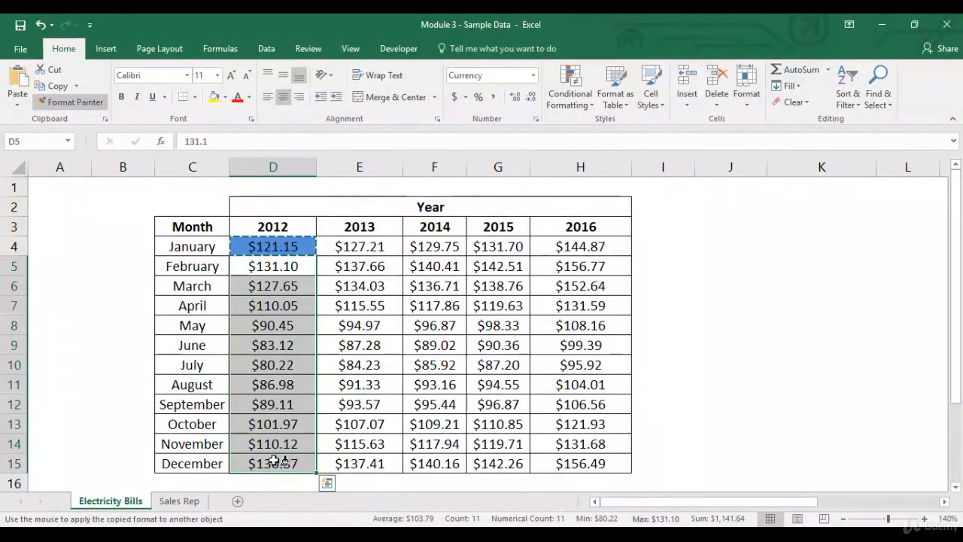
- Change the February 2012 bill to 121.15
click(273, 273)
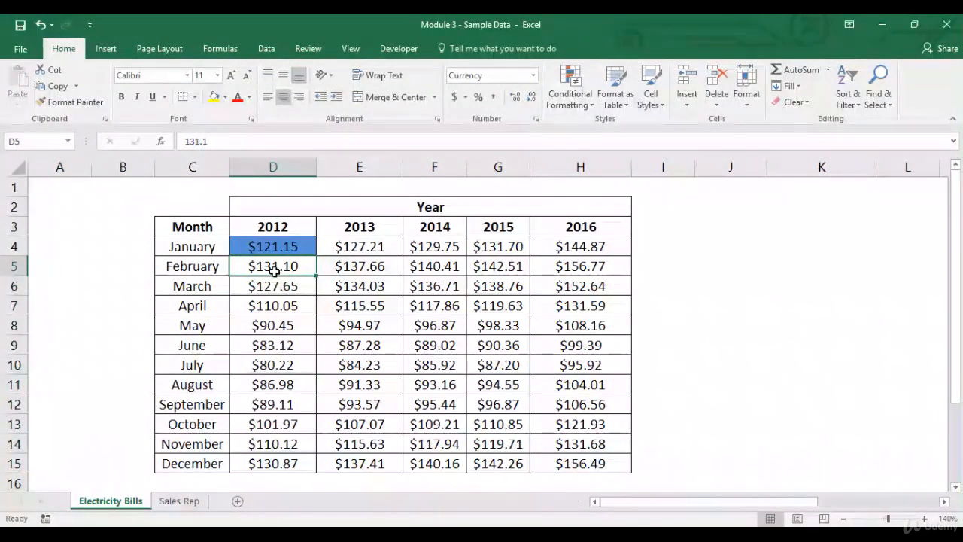
text(121.1)
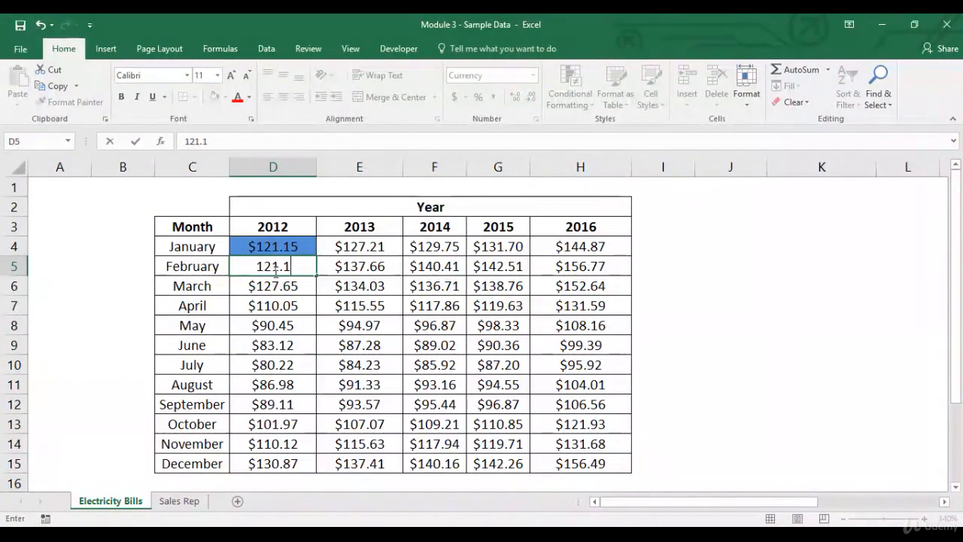
text(5)
key(Return)
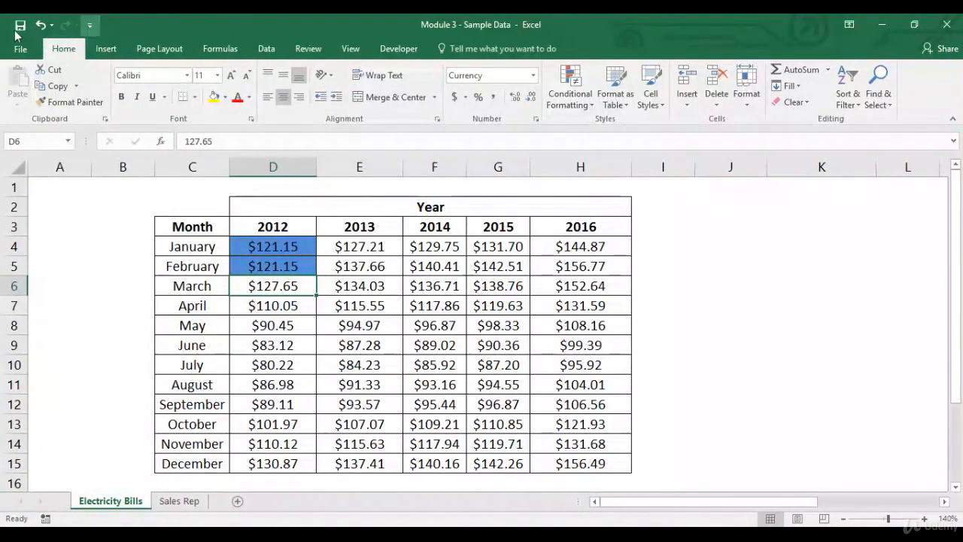
- Undo the value change and the format painting
click(38, 27)
click(39, 26)
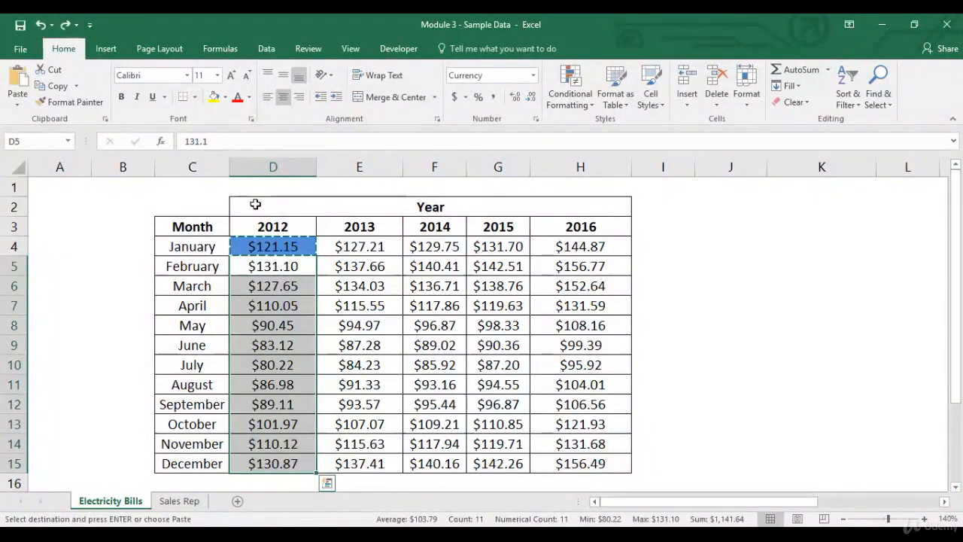
key(Escape)
- Clear the conditional formatting rules from the 2012 cells D4:D15
drag(295, 241, 286, 461)
click(576, 109)
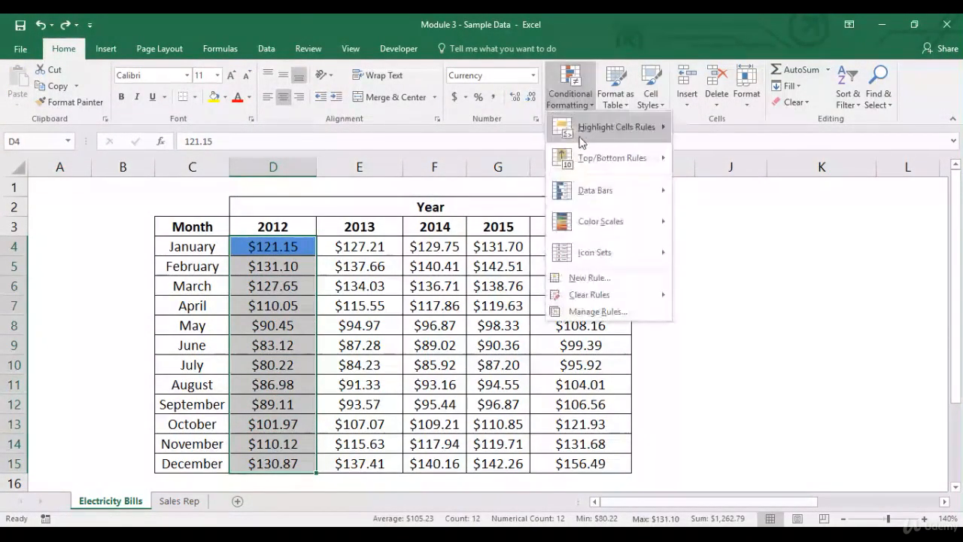
mouse_move(634, 301)
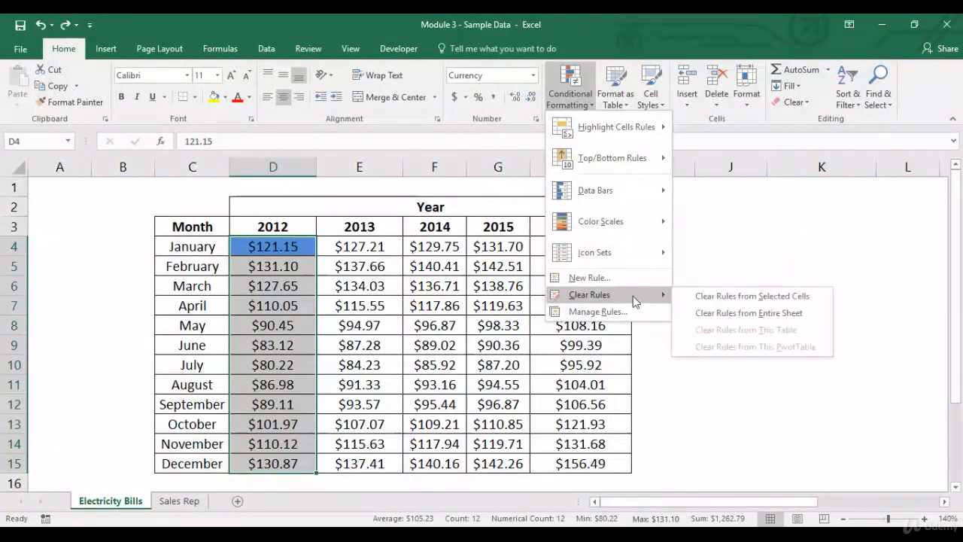
click(709, 296)
click(307, 249)
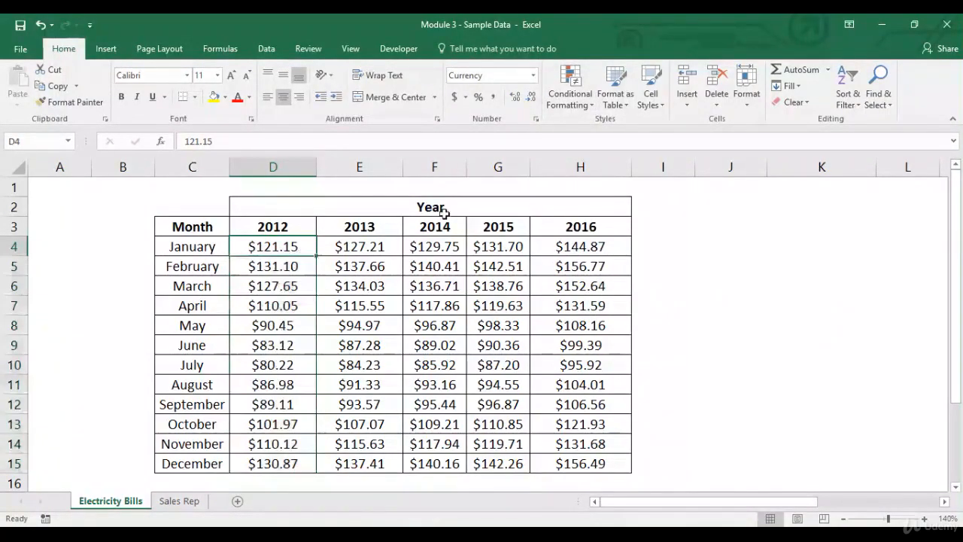
- Open More Rules from Highlight Cells Rules, review each rule type's options, and cancel the dialog
click(567, 94)
mouse_move(586, 129)
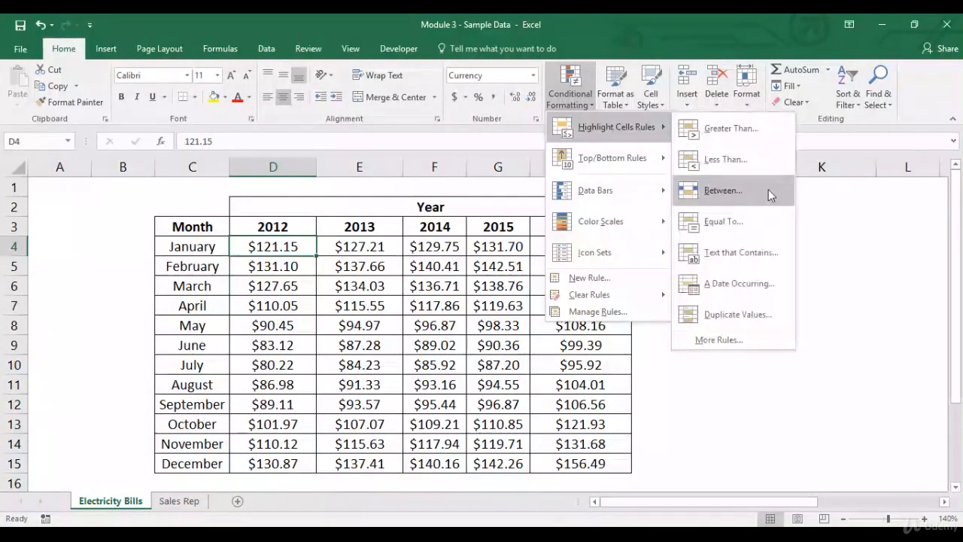
click(741, 342)
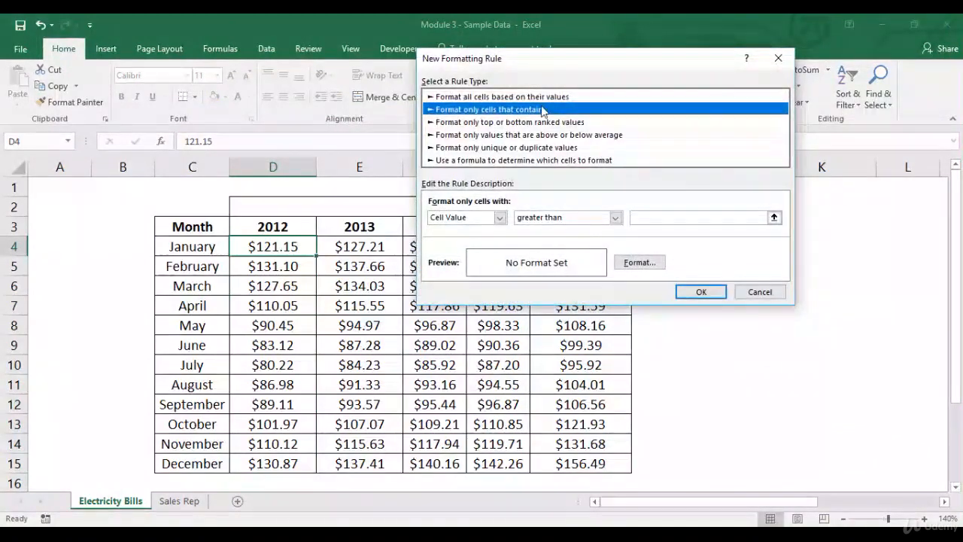
click(516, 122)
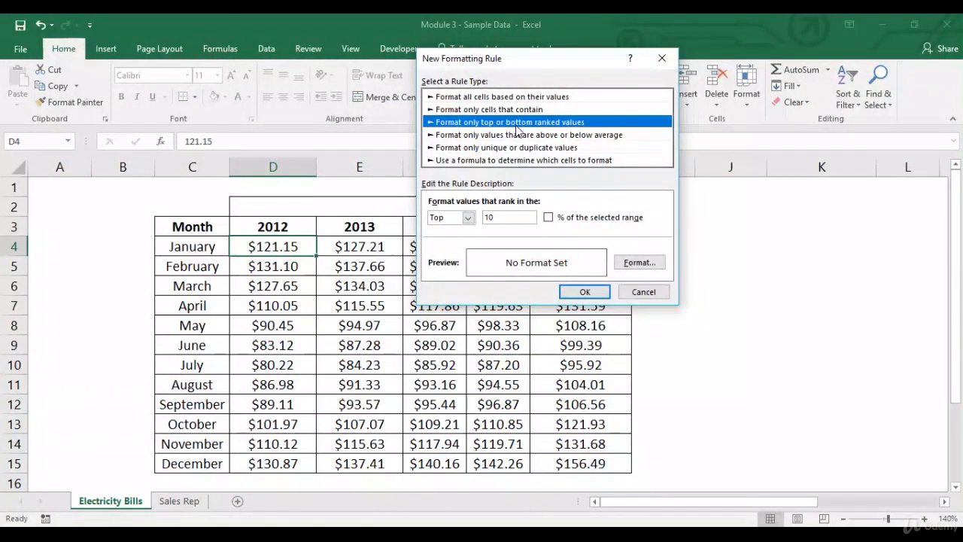
click(584, 136)
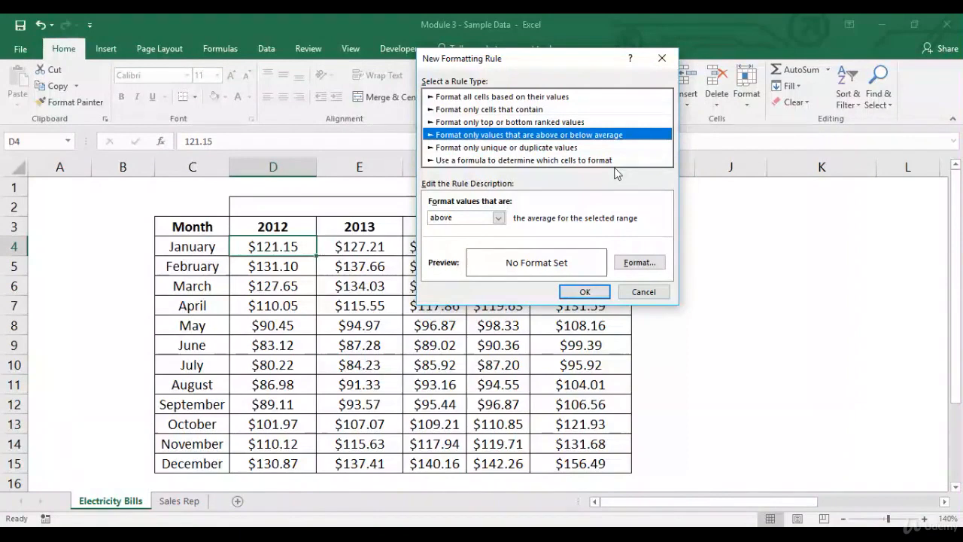
click(565, 149)
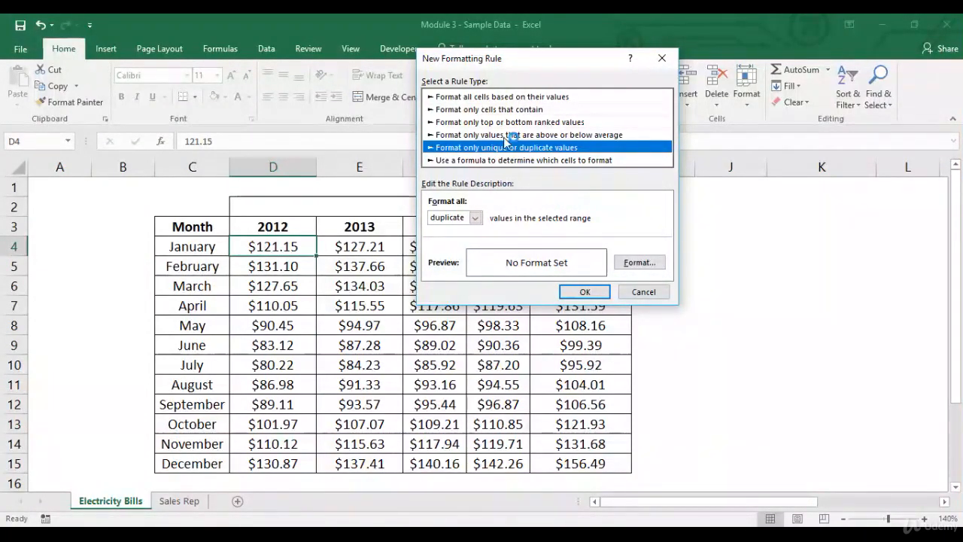
click(542, 97)
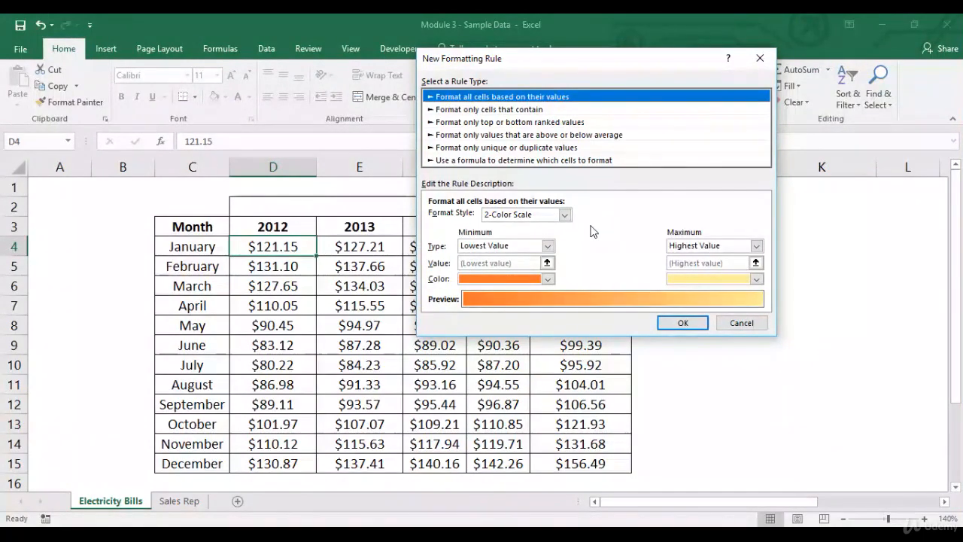
click(741, 323)
- Apply a 2-Color Scale rule based on all cell values to D4:D15 through More Rules
drag(273, 248, 275, 463)
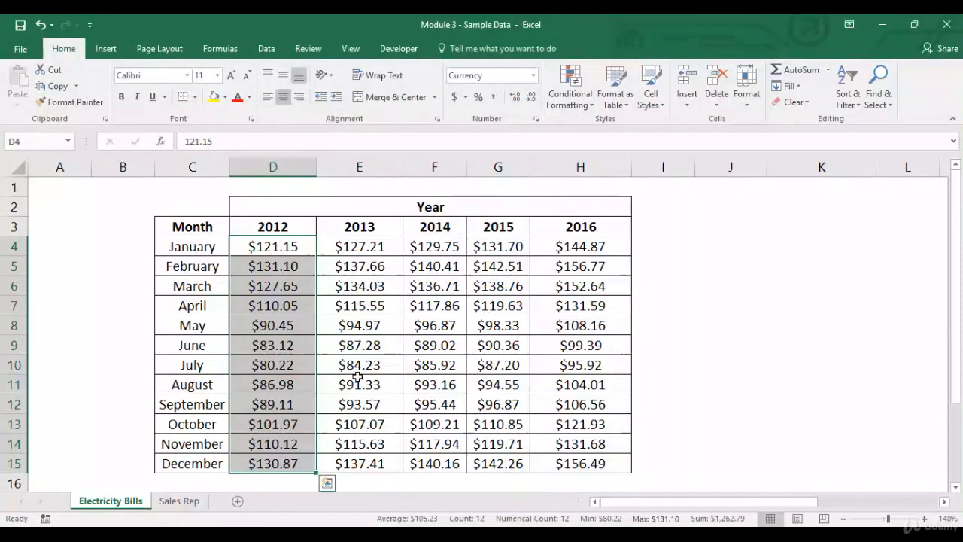
click(570, 99)
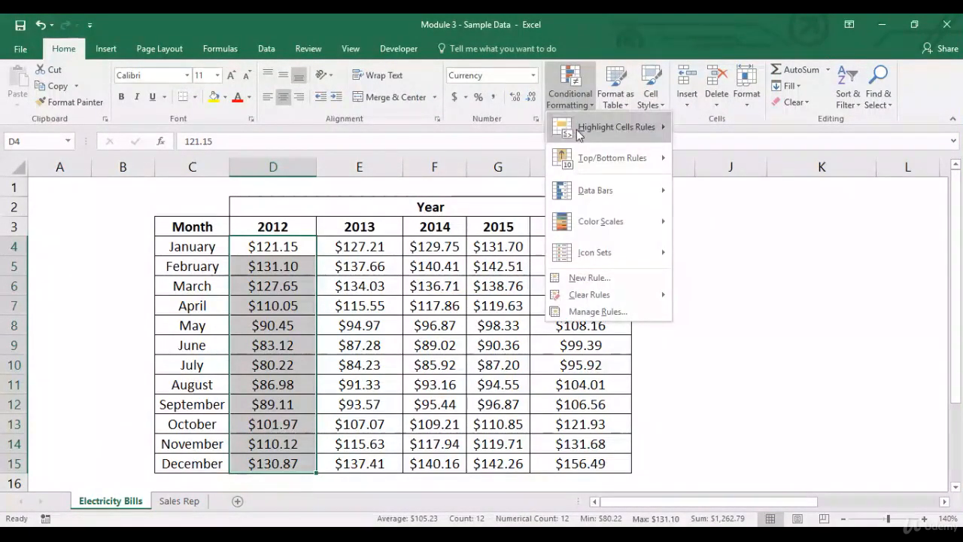
mouse_move(595, 127)
click(718, 340)
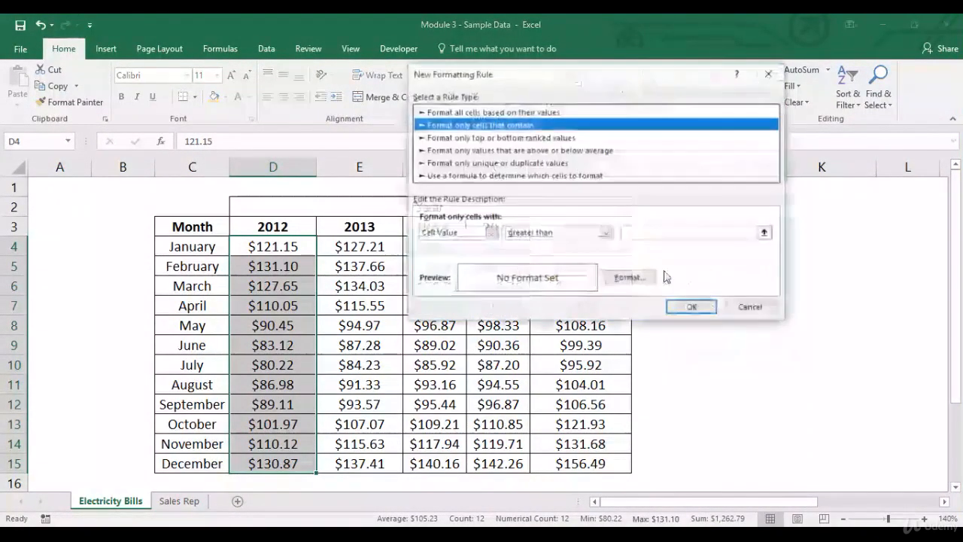
click(613, 112)
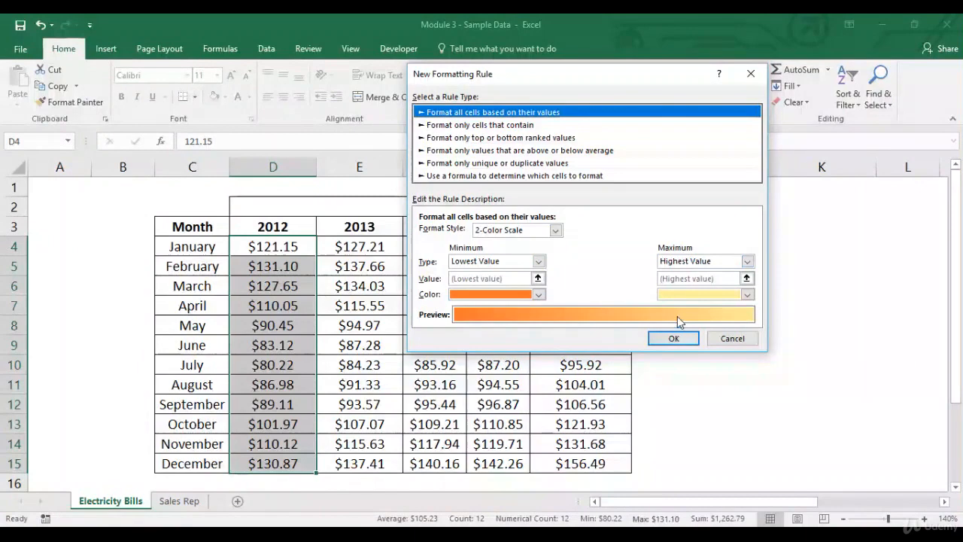
click(674, 338)
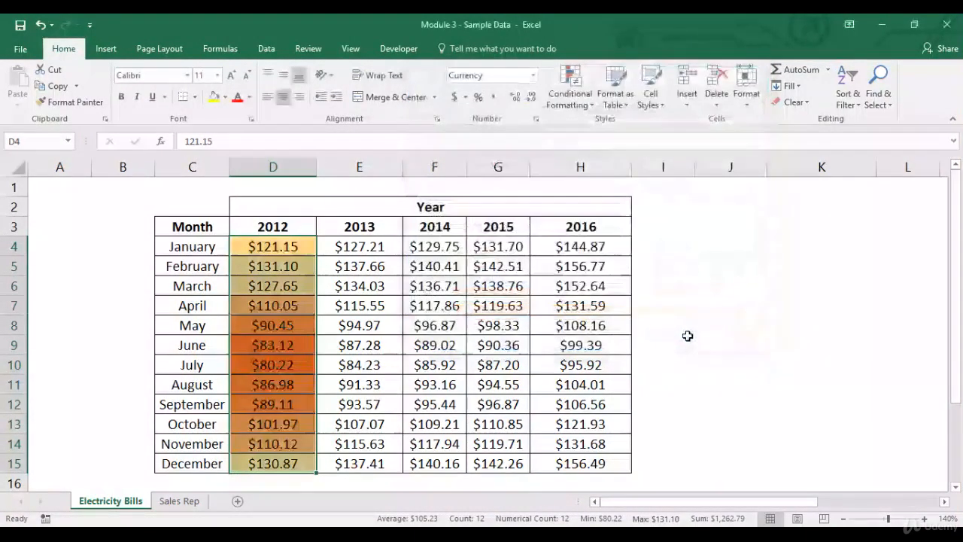
click(348, 302)
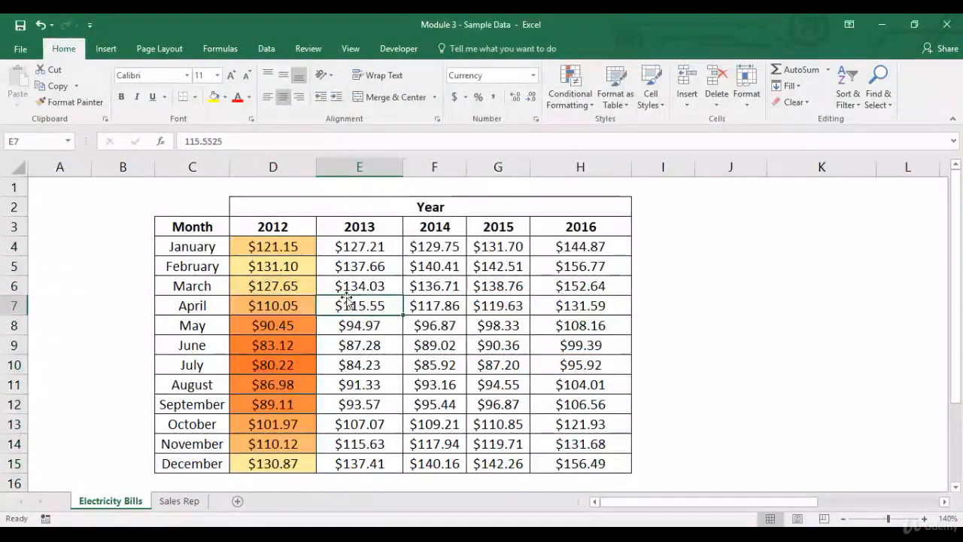
click(300, 266)
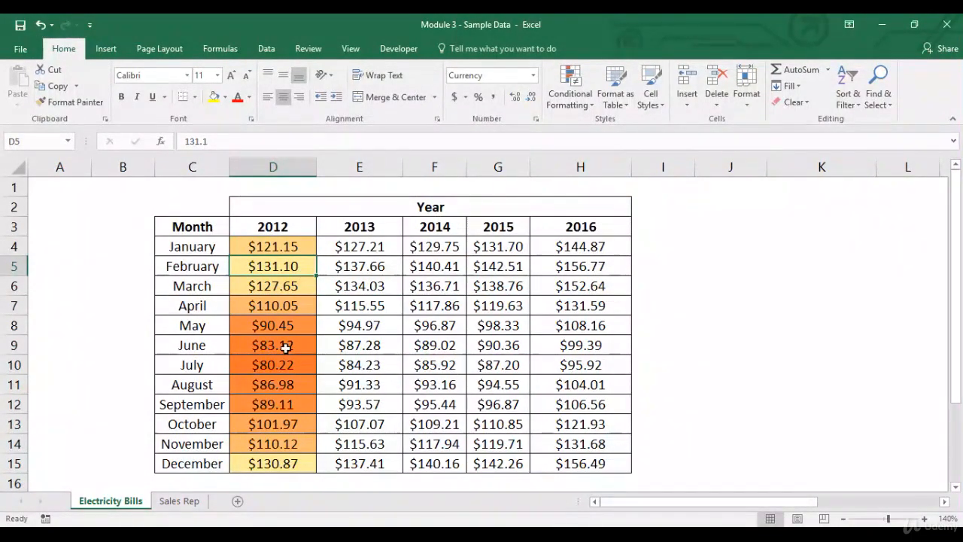
- Start a new all-values rule for the 2013 cells E4:E15 and set its format style to 3-Color Scale
drag(345, 253, 361, 465)
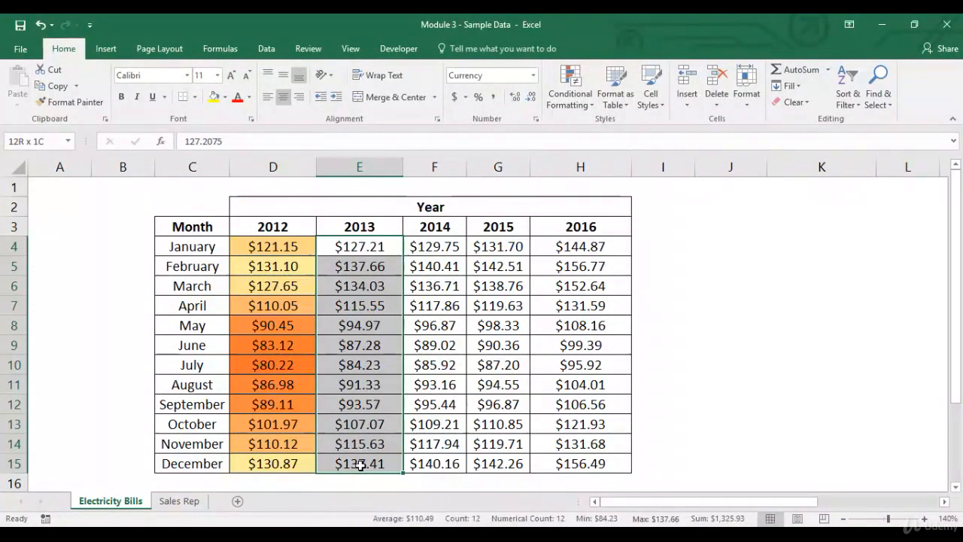
click(570, 90)
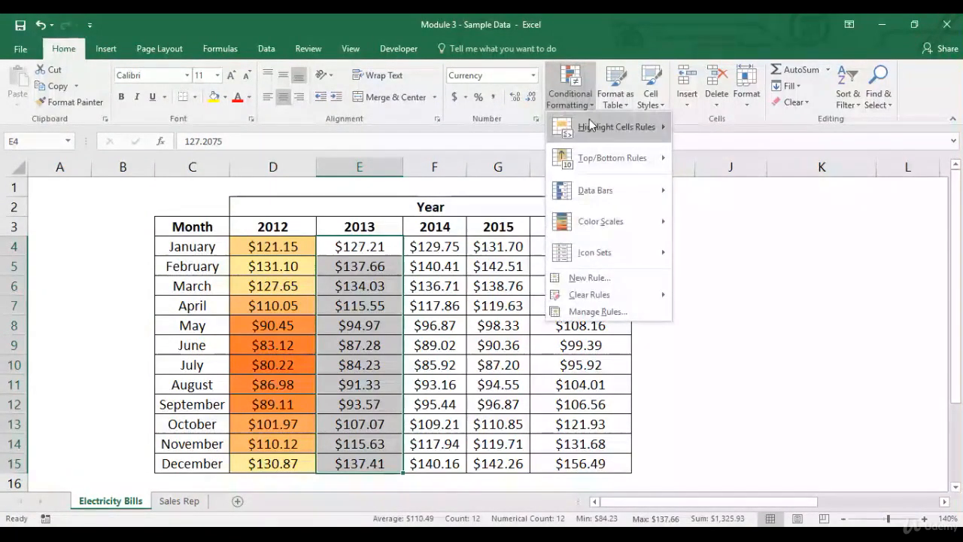
mouse_move(590, 125)
click(731, 340)
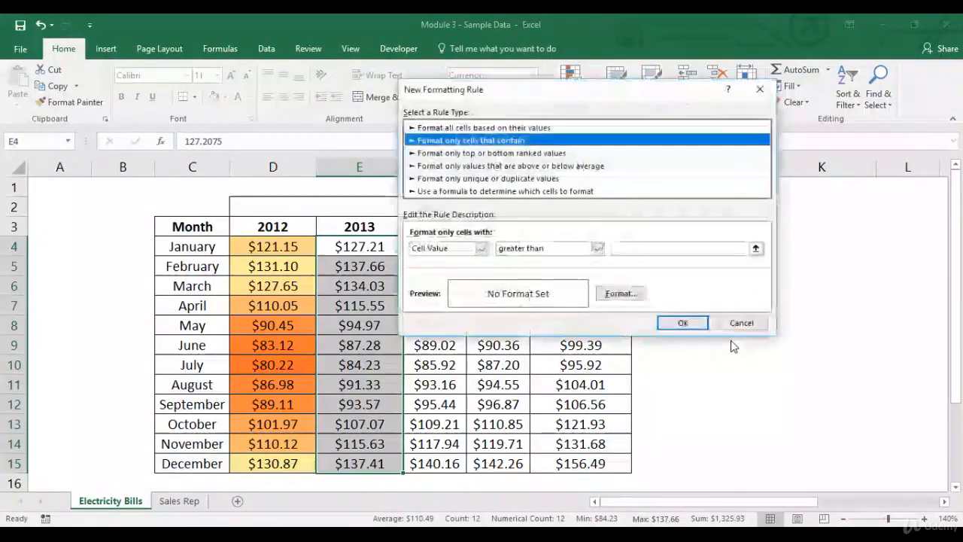
click(585, 127)
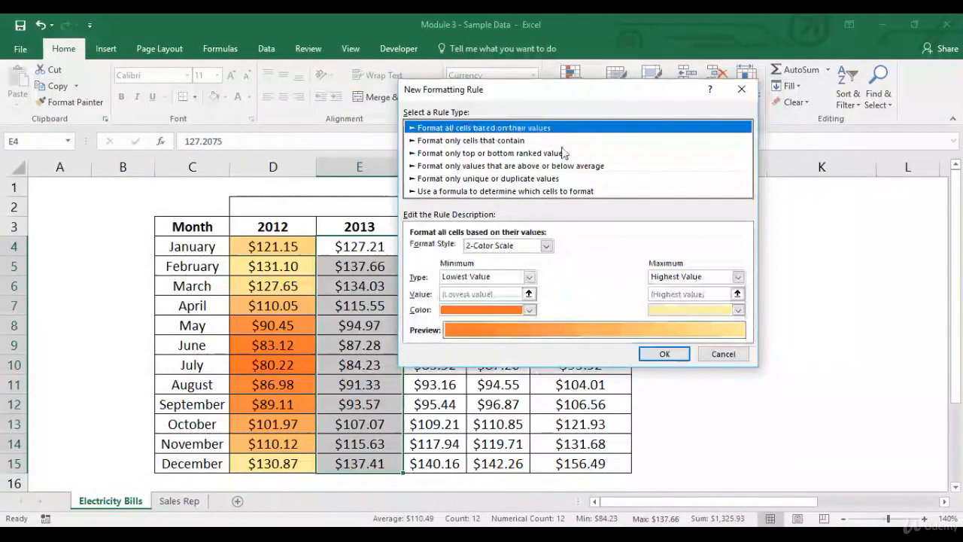
click(546, 245)
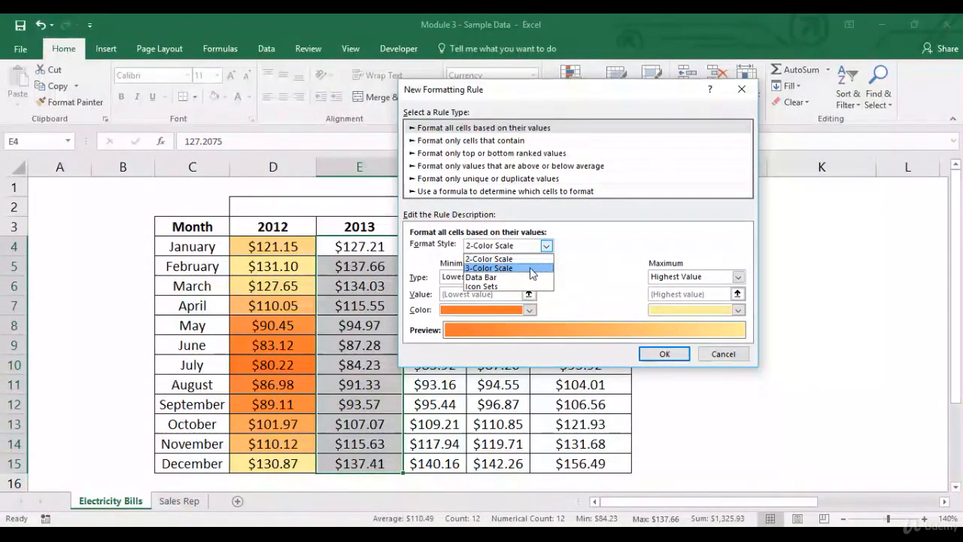
click(531, 268)
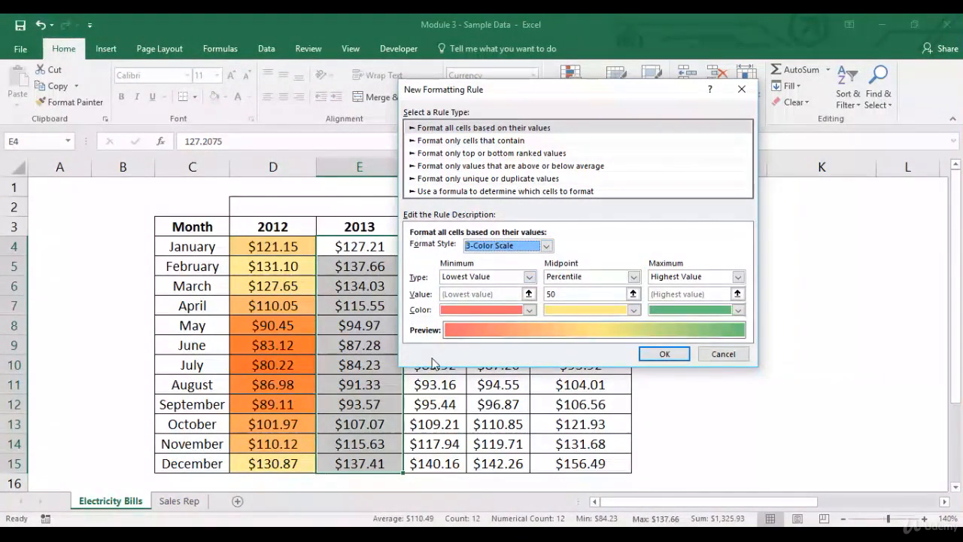
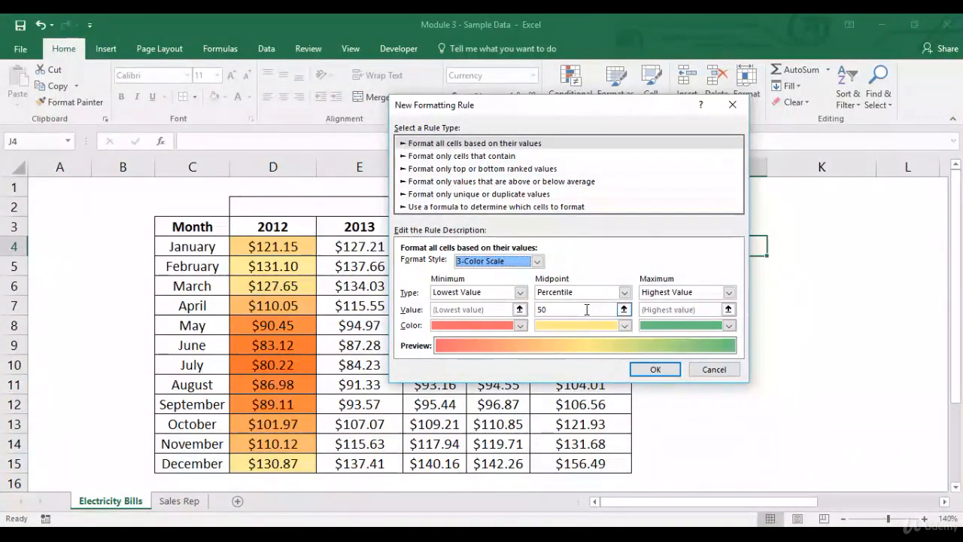
- Close the rule dialog and enter =PERCENTILE.EXC(D4:D15,.50) in J4 to find the 2012 median percentile
click(714, 369)
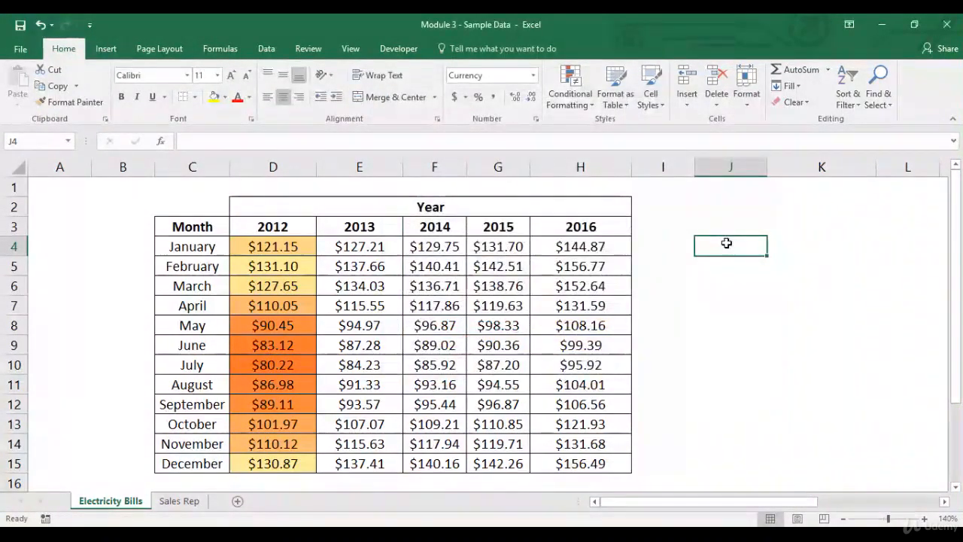
text(=er)
key(BackSpace)
key(BackSpace)
text(perce)
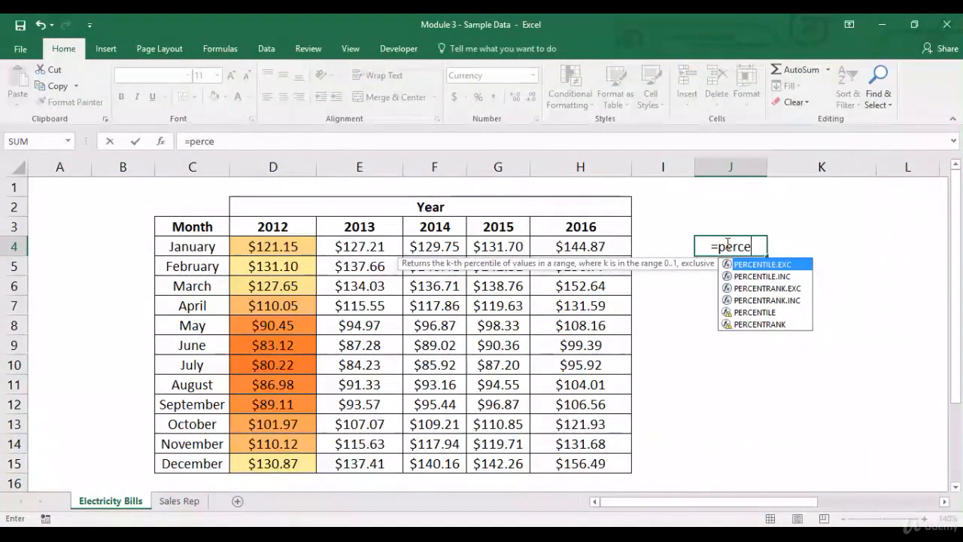
key(Tab)
drag(289, 241, 275, 464)
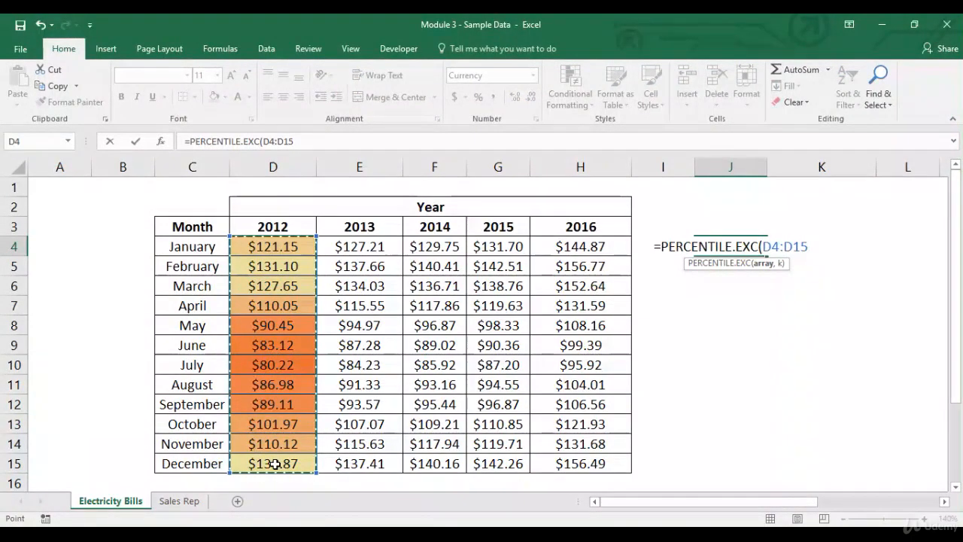
text(,)
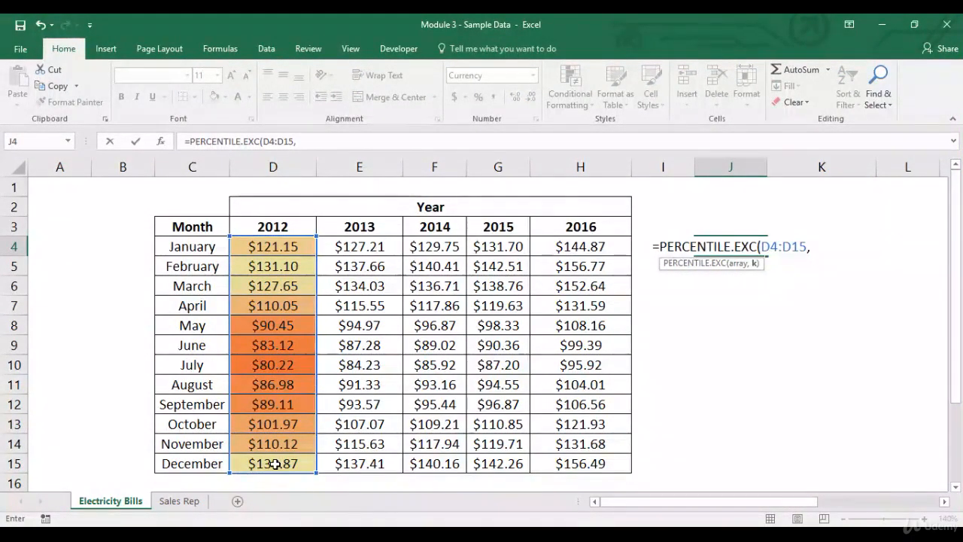
text(.5)
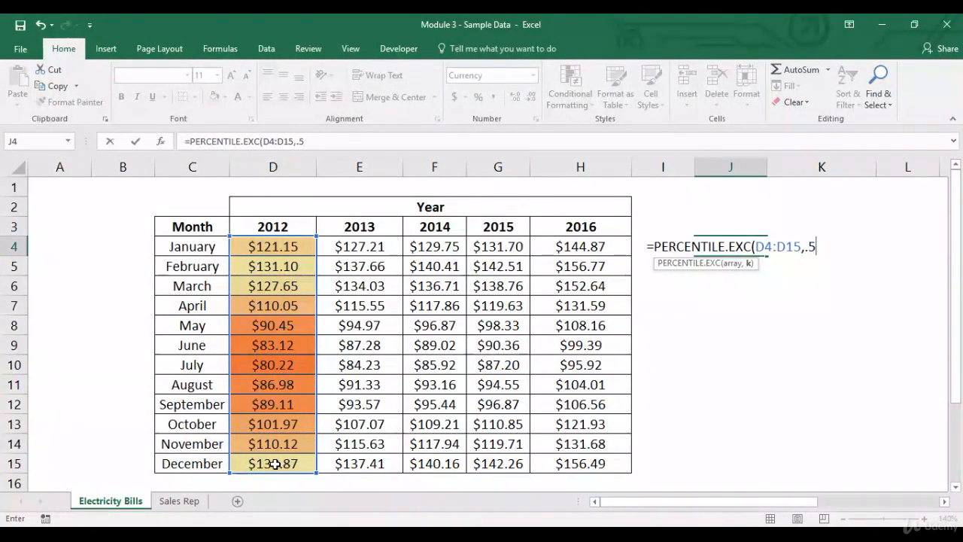
text(0)
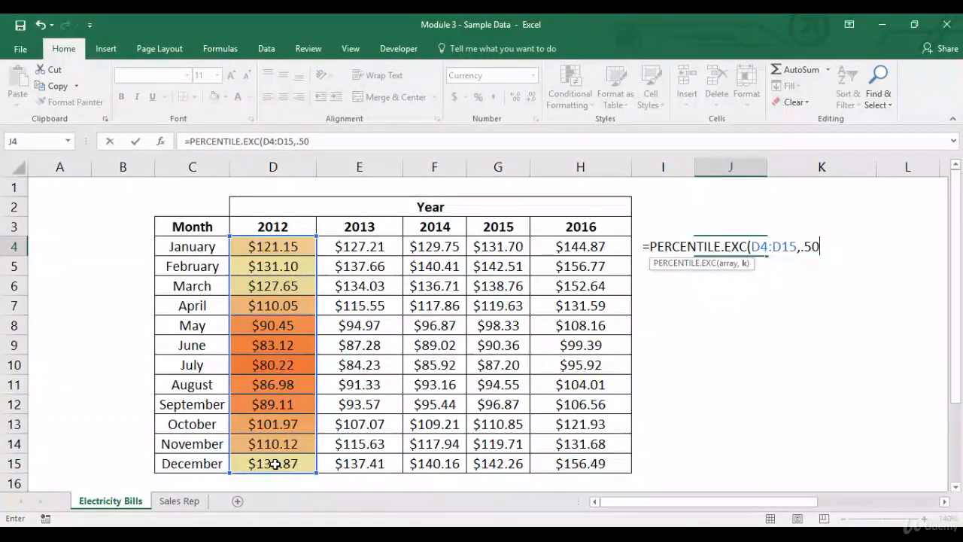
text())
key(Return)
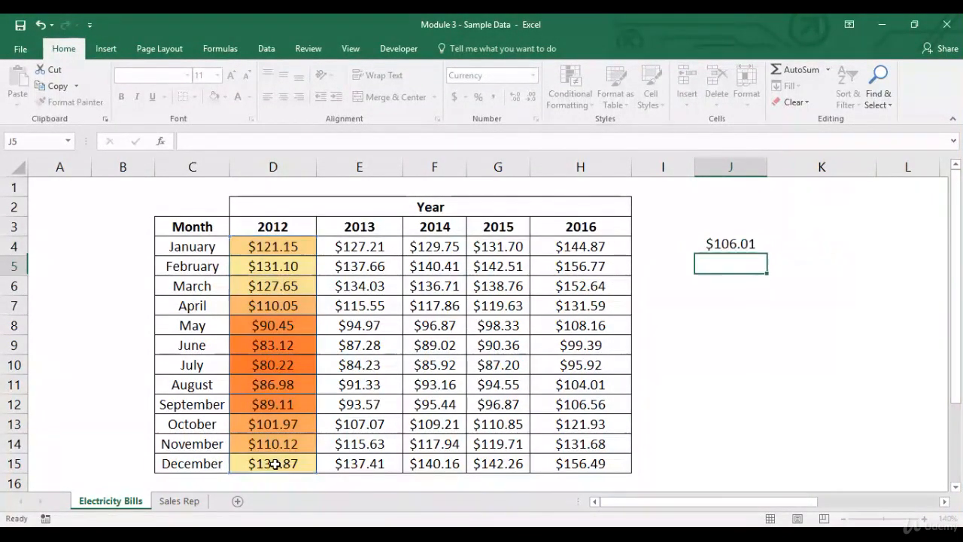
- Examine the 2012 values in D4:D15 against the percentile result in J4
click(726, 247)
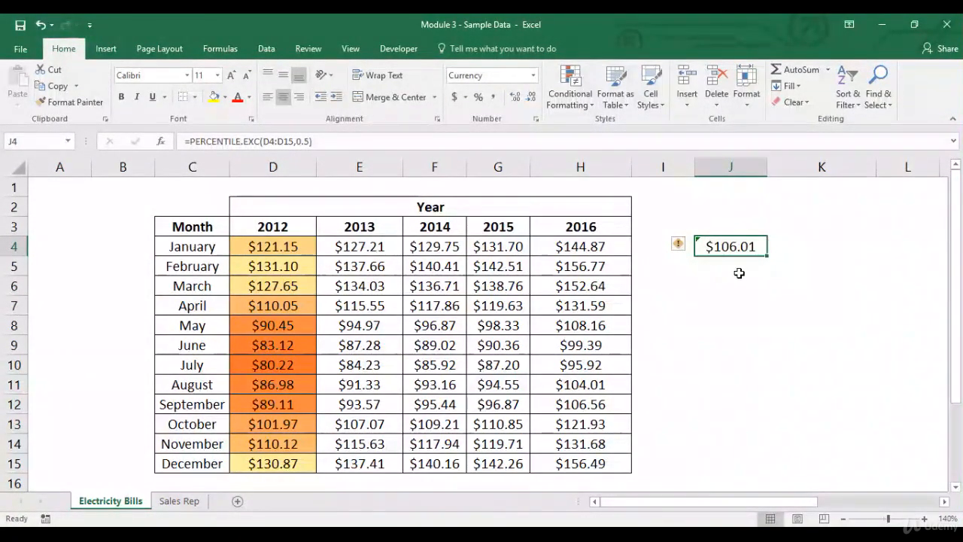
drag(304, 248, 287, 463)
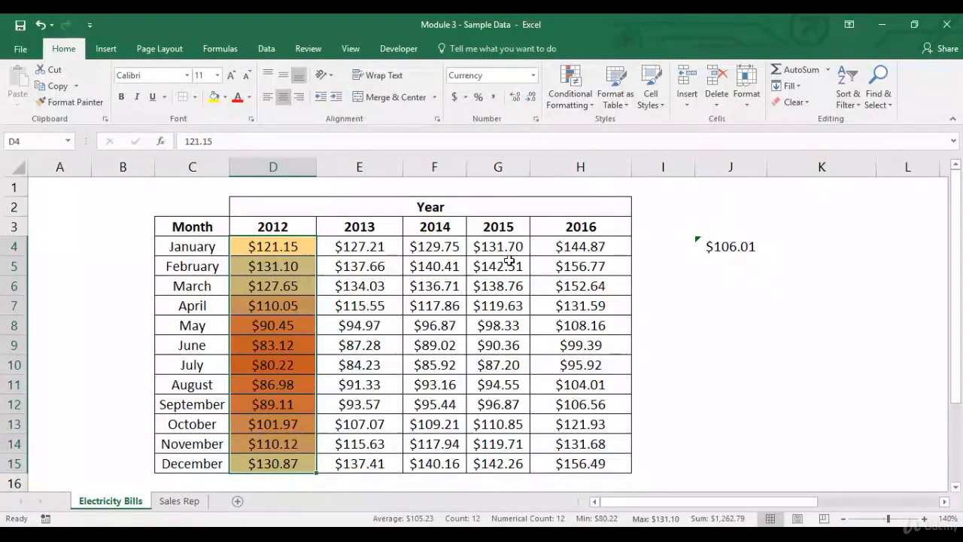
click(299, 326)
click(291, 344)
click(289, 365)
click(286, 384)
click(286, 404)
click(283, 426)
- Delete the percentile formula from J4
click(713, 246)
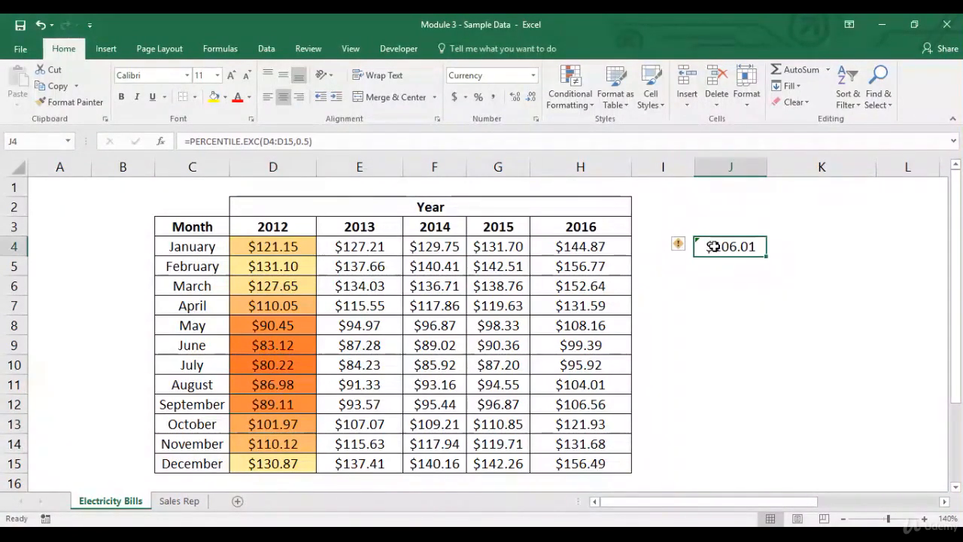
key(Delete)
- Apply a 3-Color Scale rule based on all cell values to the 2012 cells D4:D15 through More Rules
drag(308, 246, 316, 465)
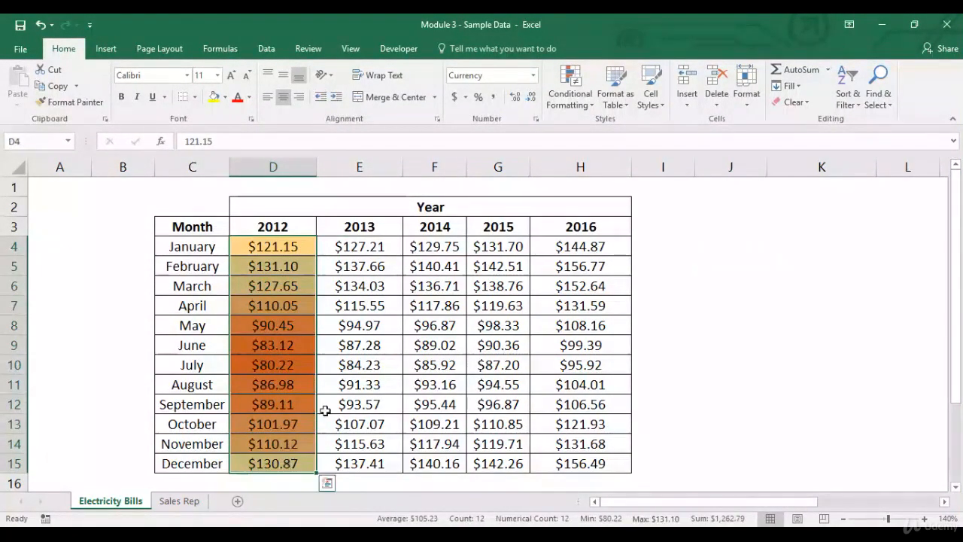
click(572, 102)
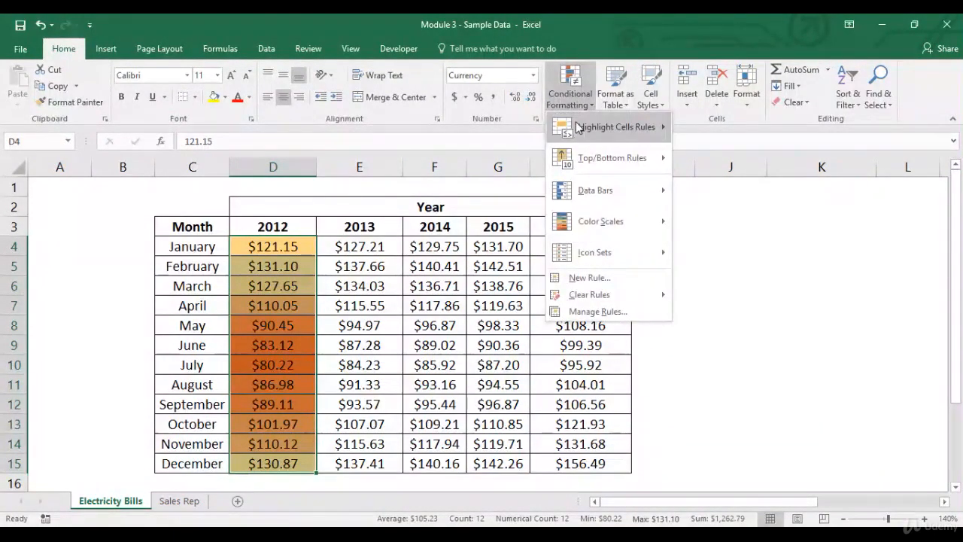
mouse_move(617, 127)
click(719, 340)
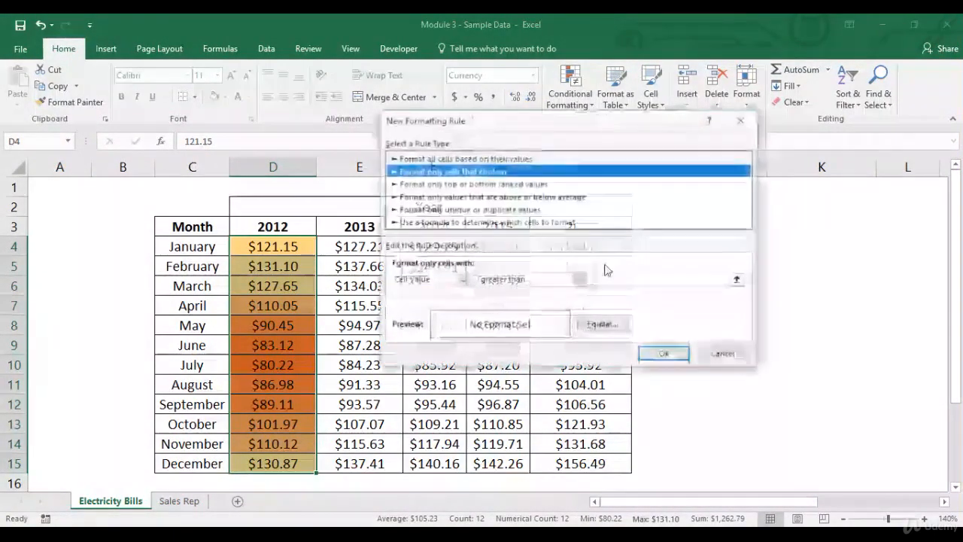
click(464, 159)
click(528, 277)
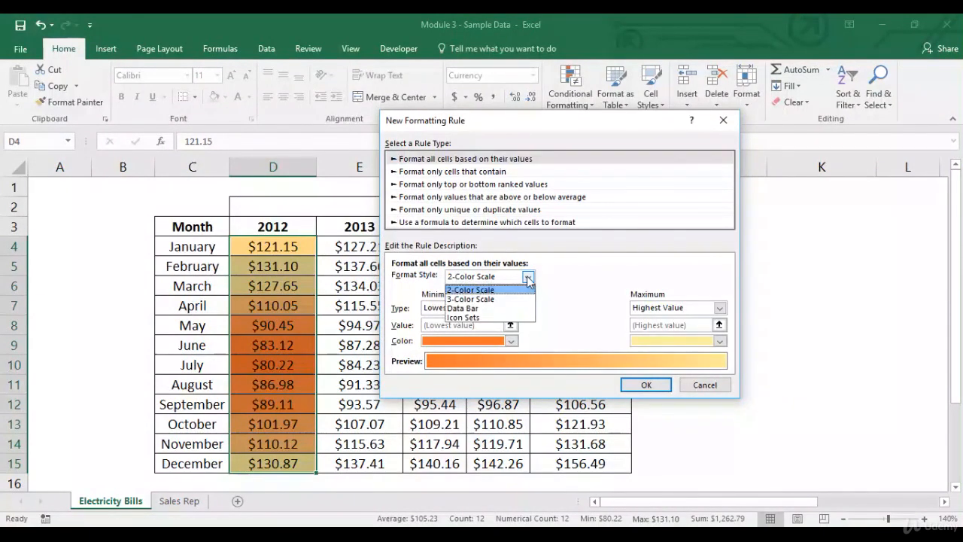
click(516, 299)
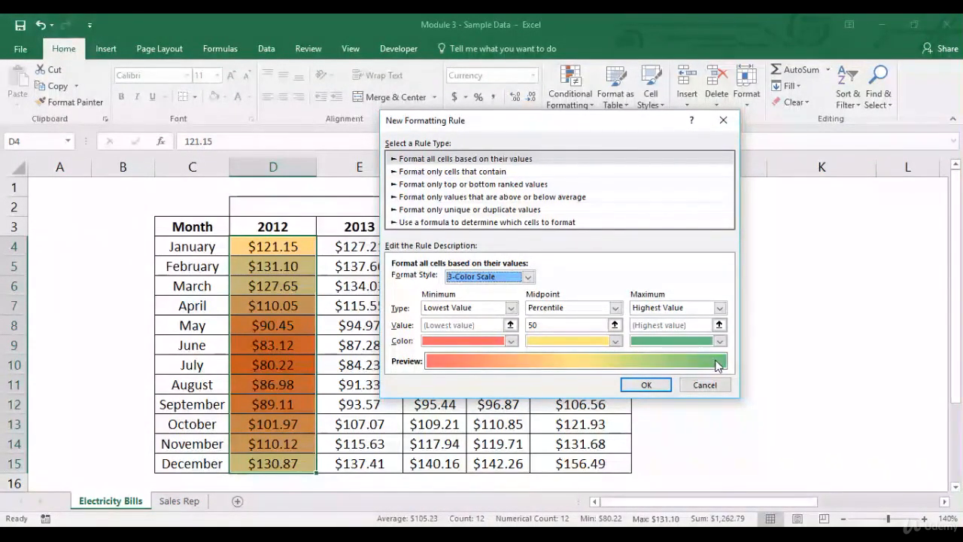
click(657, 386)
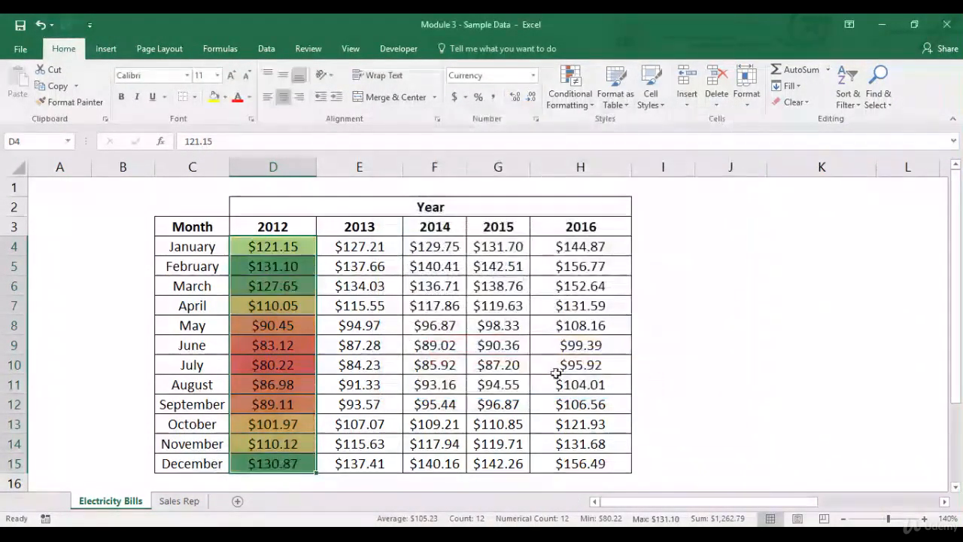
- Clear the conditional formatting rules from the selected cells D4:D15
click(374, 330)
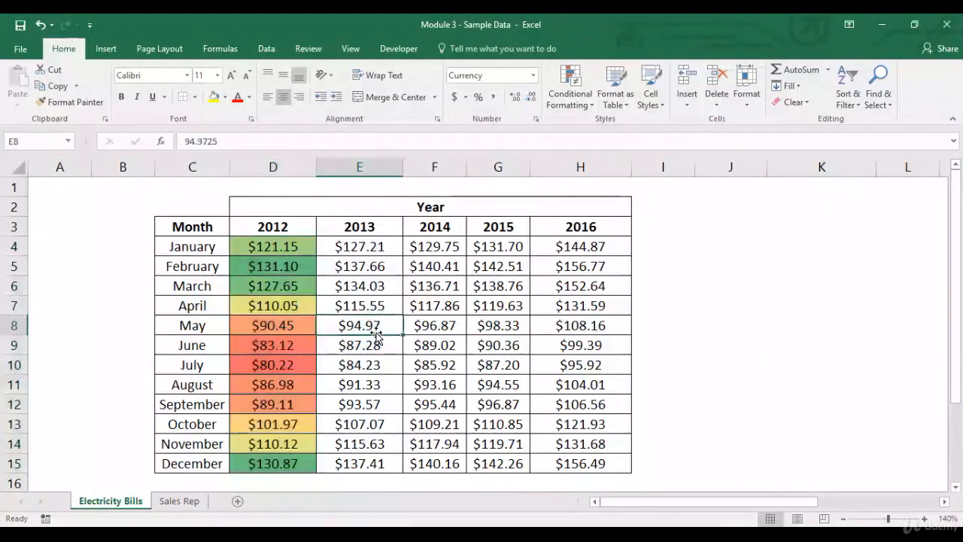
click(300, 306)
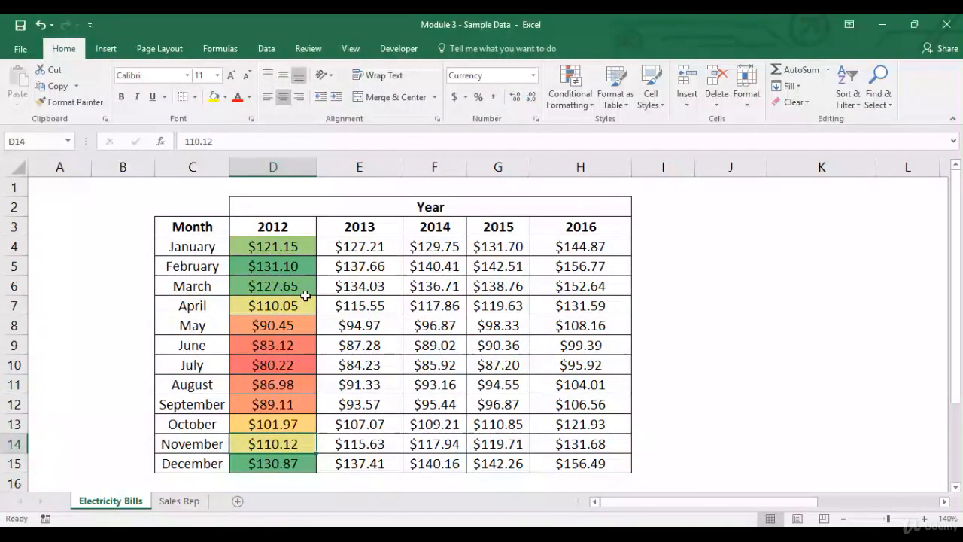
drag(272, 255, 273, 464)
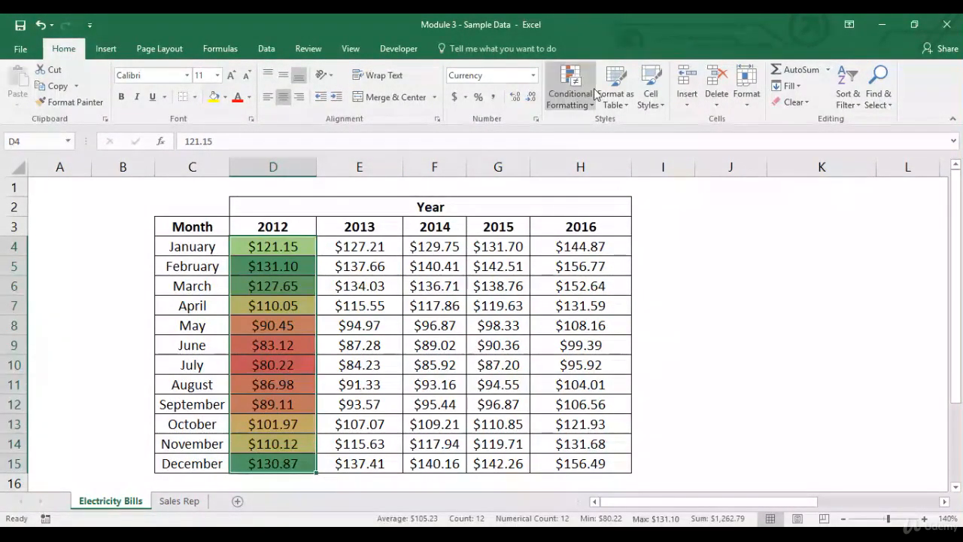
click(569, 86)
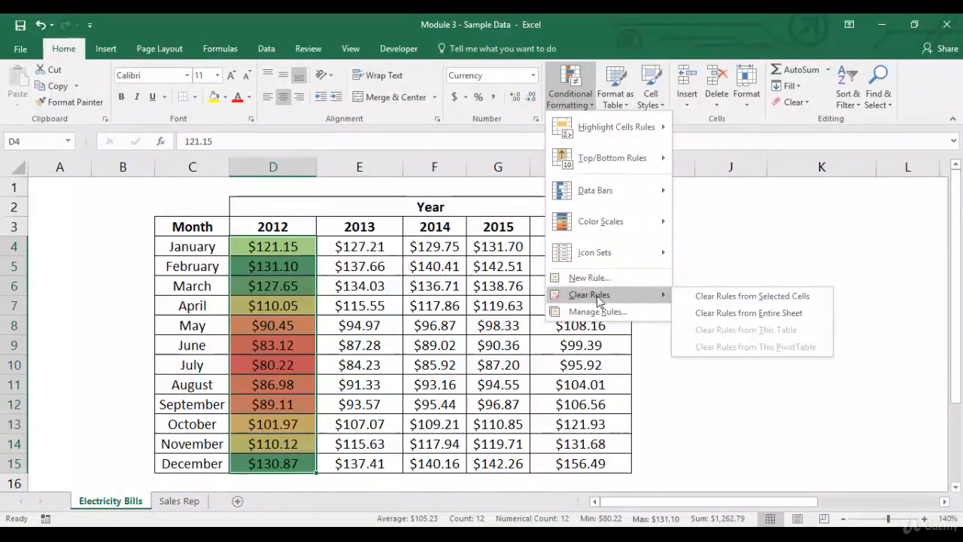
click(704, 296)
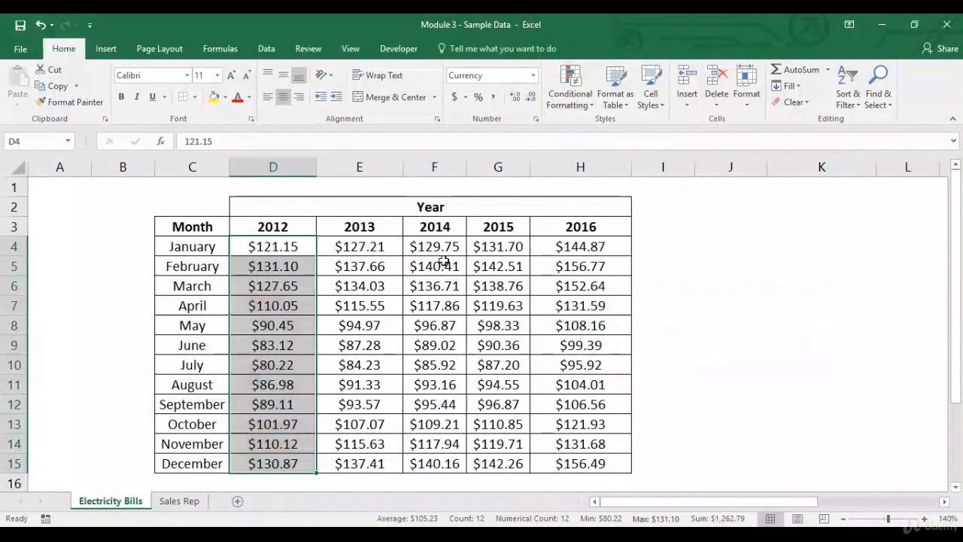
- Apply an all-values Data Bar rule with Show Bar Only enabled to D4:D15 through More Rules
click(587, 106)
mouse_move(589, 127)
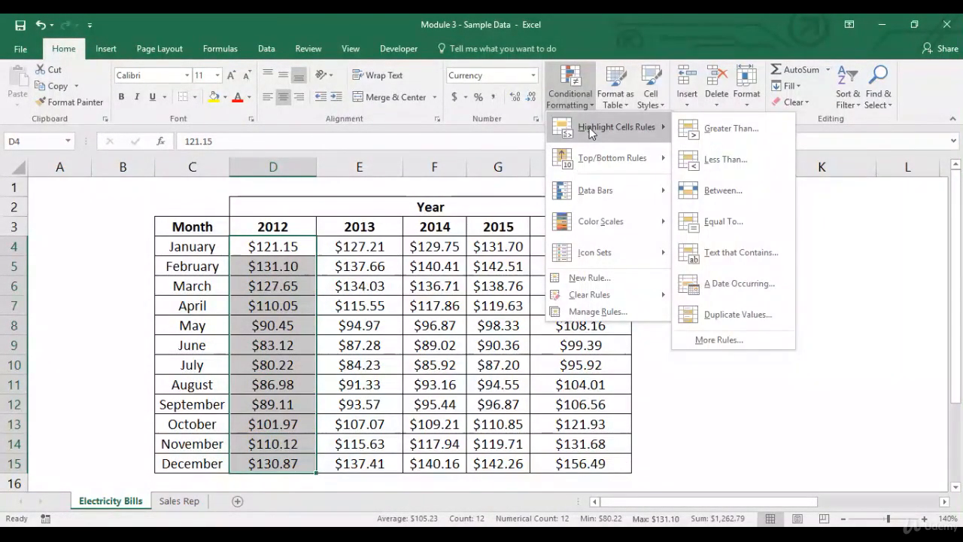
click(718, 340)
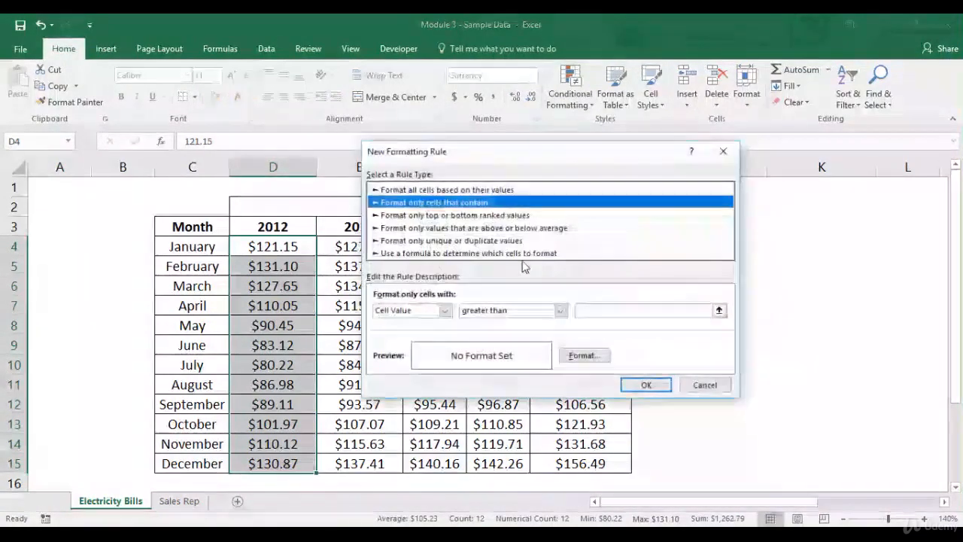
click(480, 191)
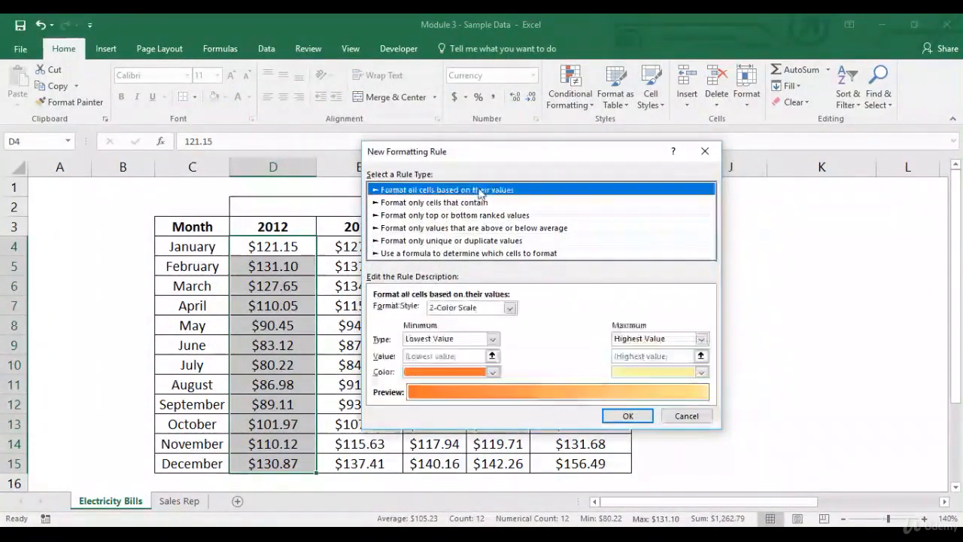
click(510, 308)
click(482, 339)
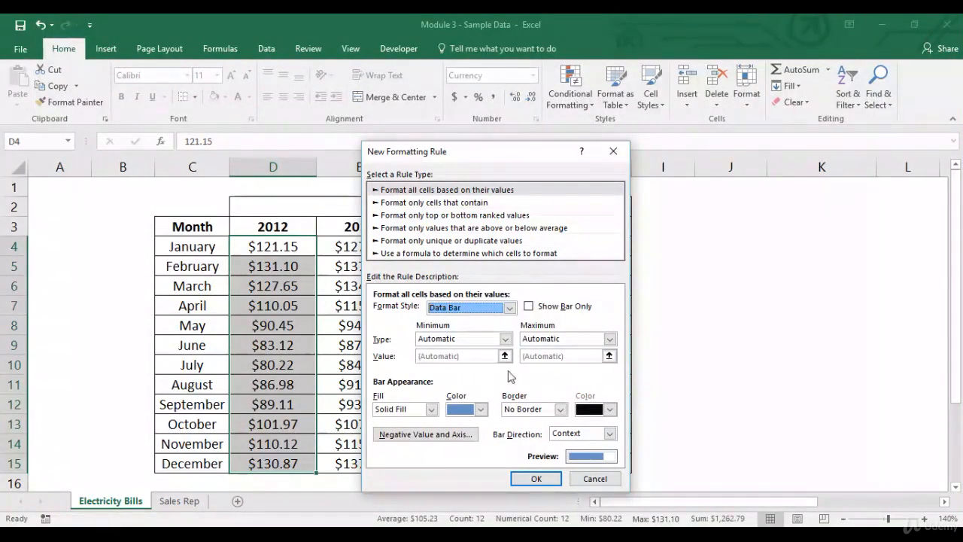
click(528, 307)
click(536, 479)
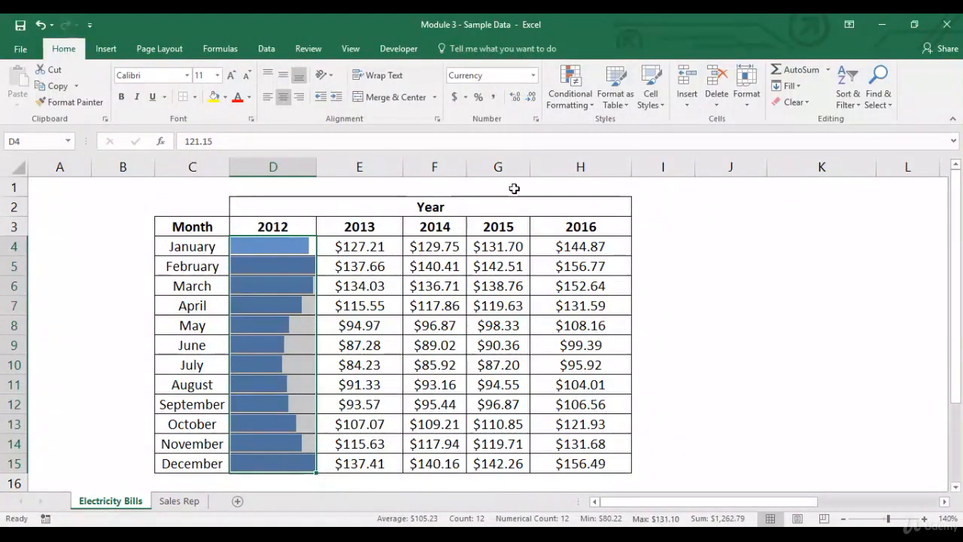
- Clear the data bar rule from the selected cells D4:D15
click(570, 86)
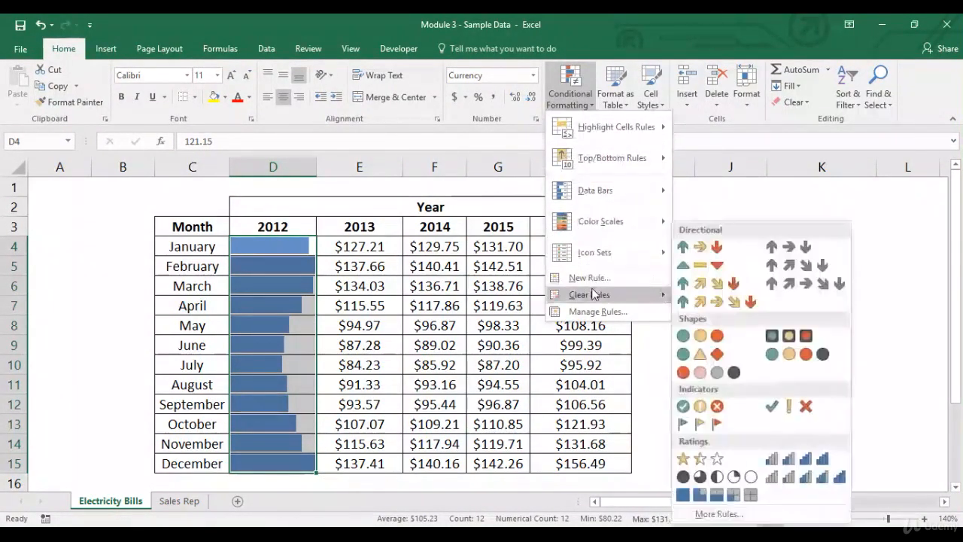
click(703, 295)
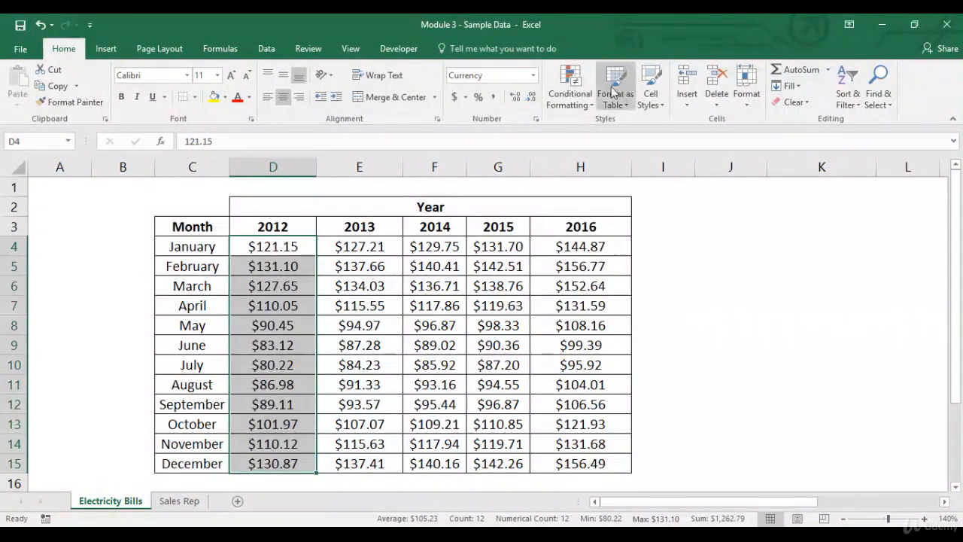
- Start a new all-values Data Bar rule, review its bar fill options, and cancel the dialog
click(570, 87)
mouse_move(596, 195)
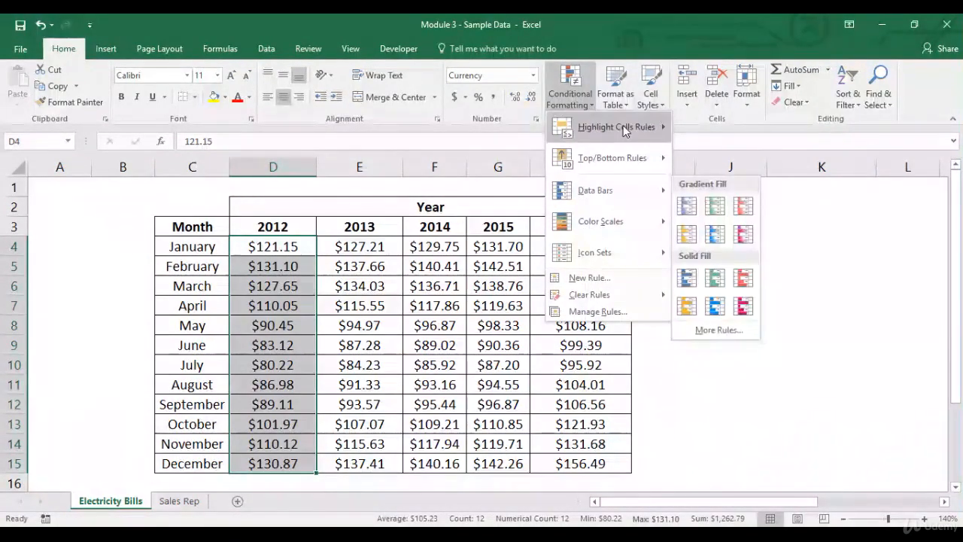
mouse_move(623, 125)
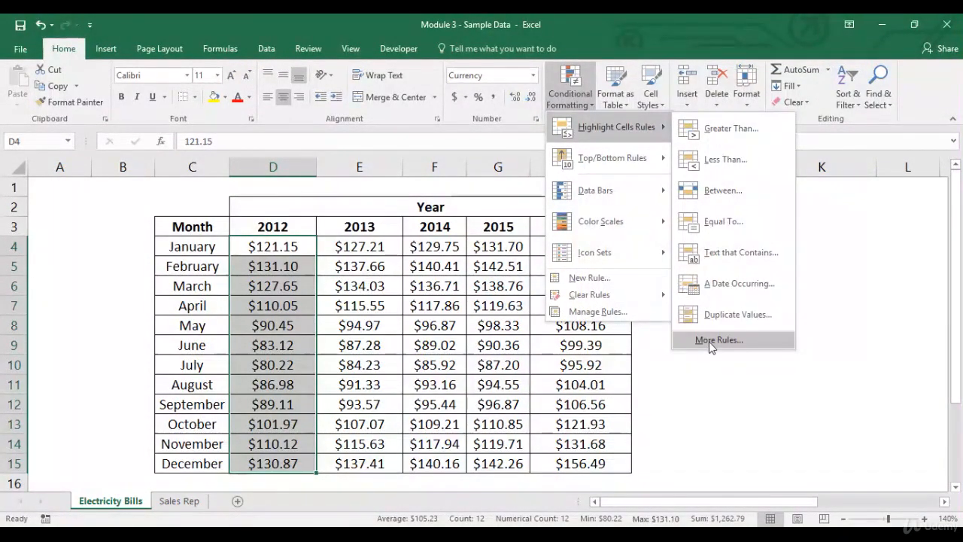
click(709, 343)
click(463, 240)
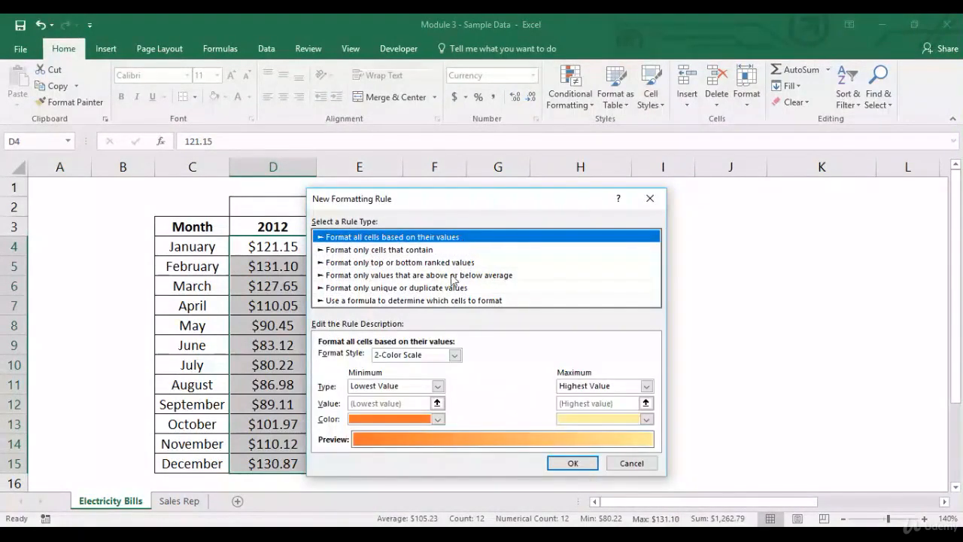
click(456, 355)
click(436, 384)
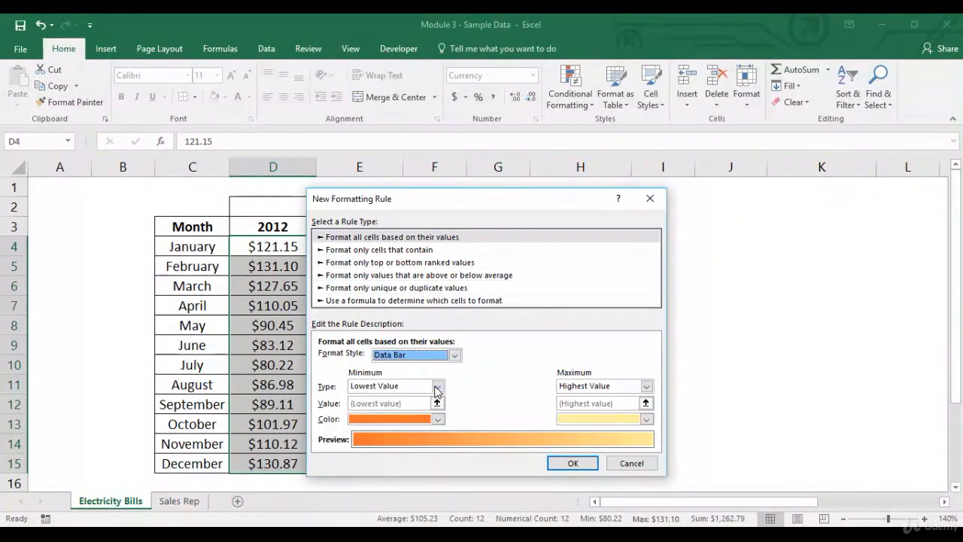
drag(501, 205, 658, 103)
click(534, 357)
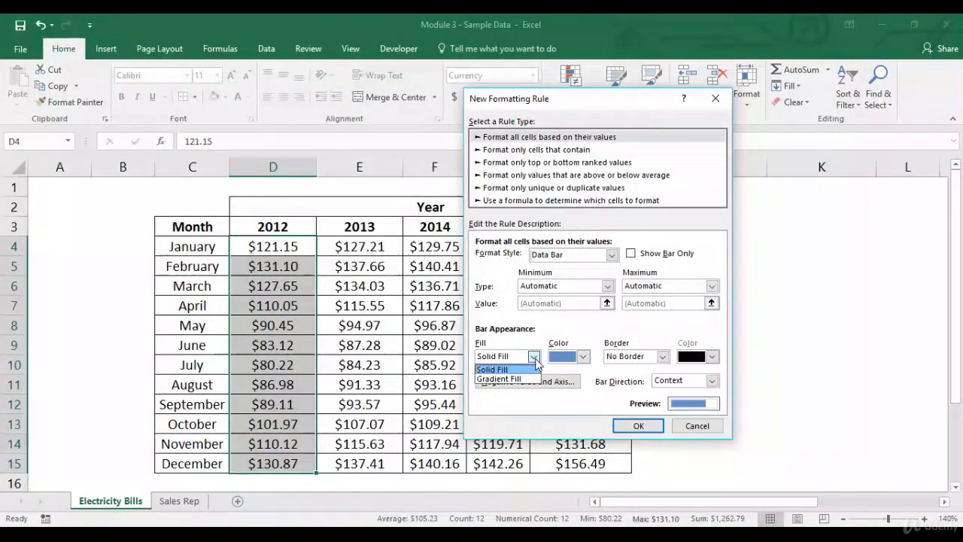
click(534, 356)
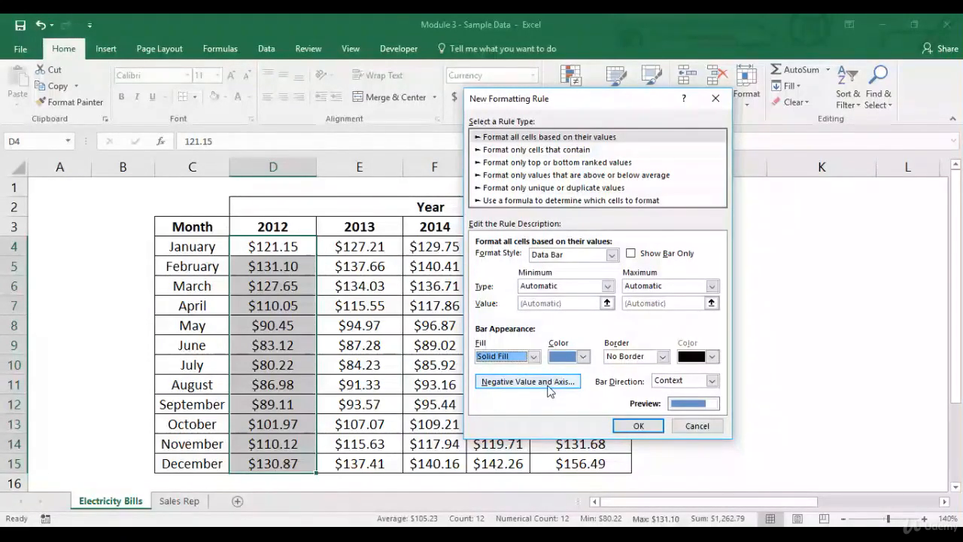
click(677, 425)
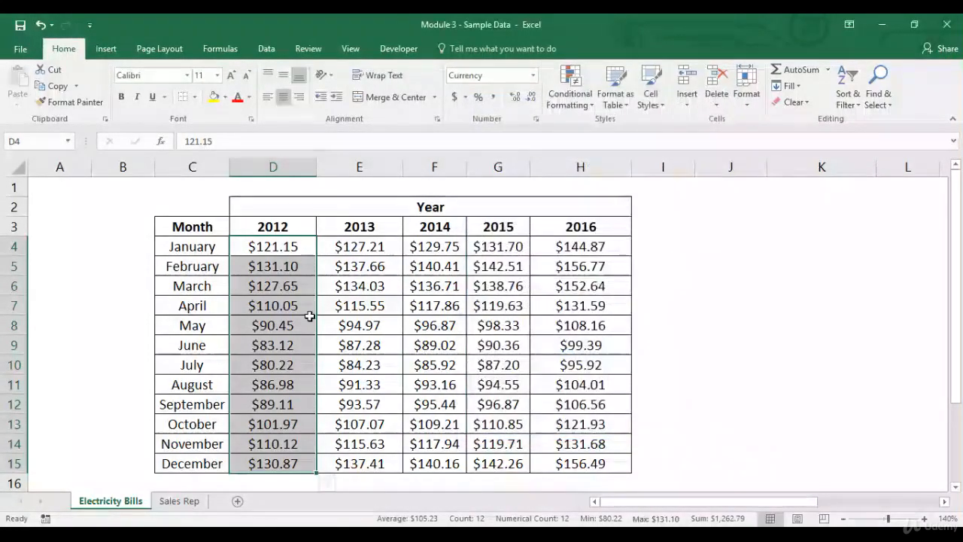
- Make the January 2012 value in D4 negative, -121.15
click(281, 251)
double_click(282, 252)
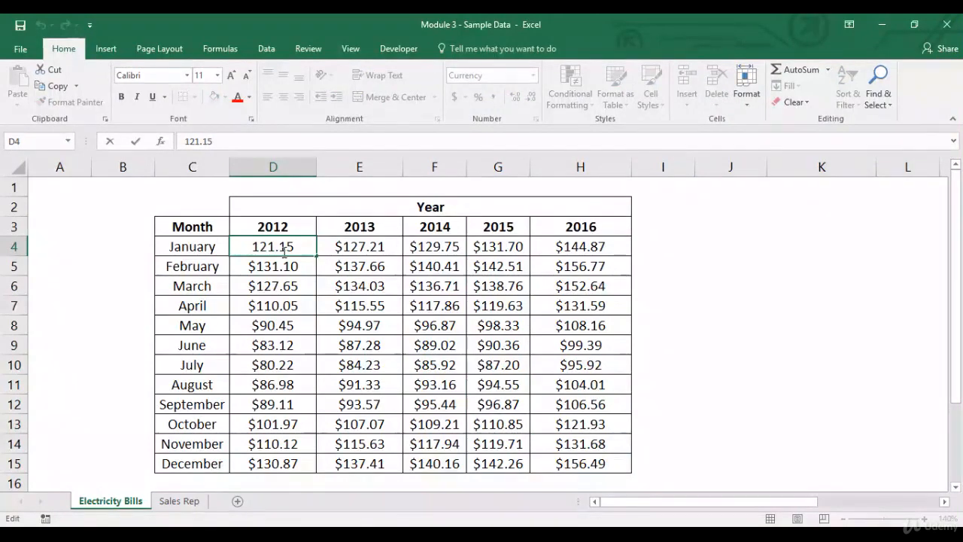
key(Home)
text(-)
key(Return)
- Apply an all-values Data Bar rule with default settings to D4:D15 through More Rules
key(Up)
key(ctrl+shift+Down)
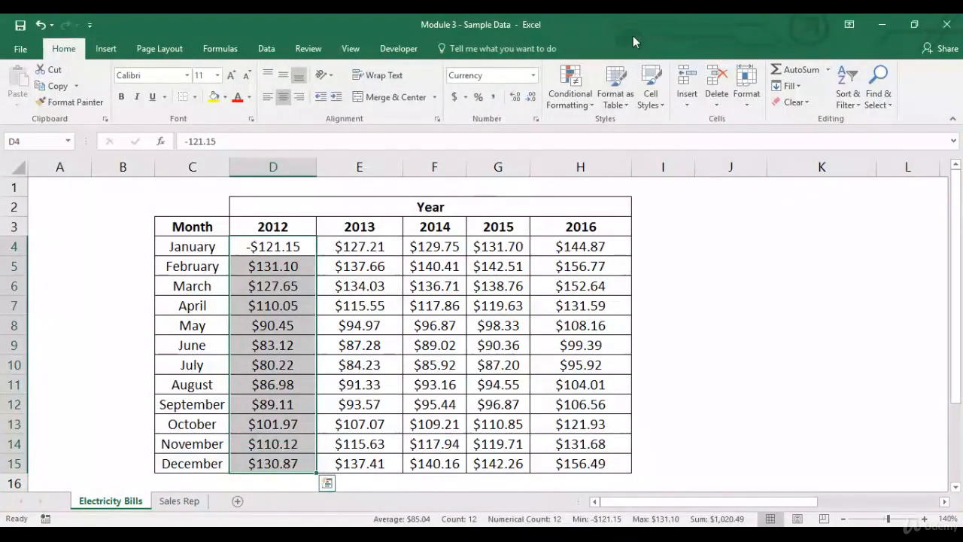
click(570, 94)
mouse_move(575, 135)
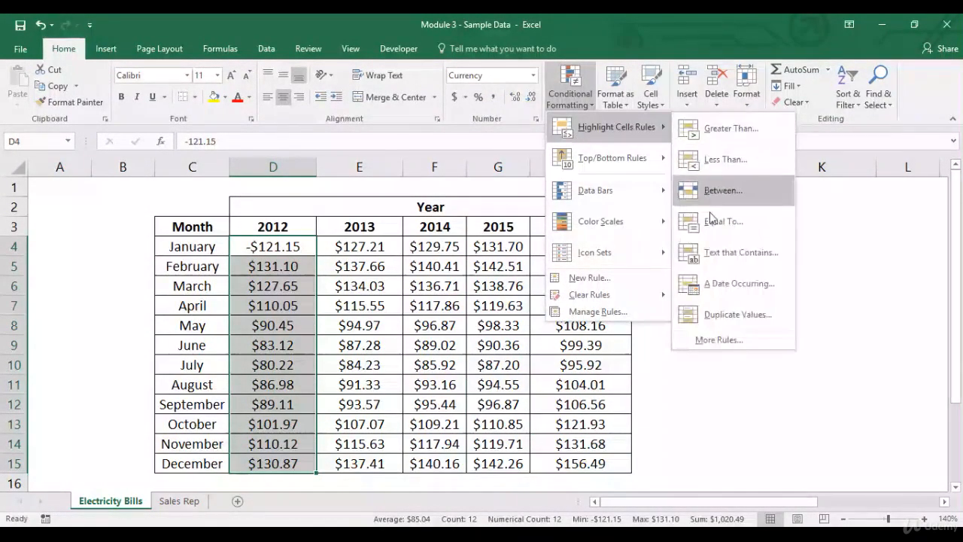
click(717, 340)
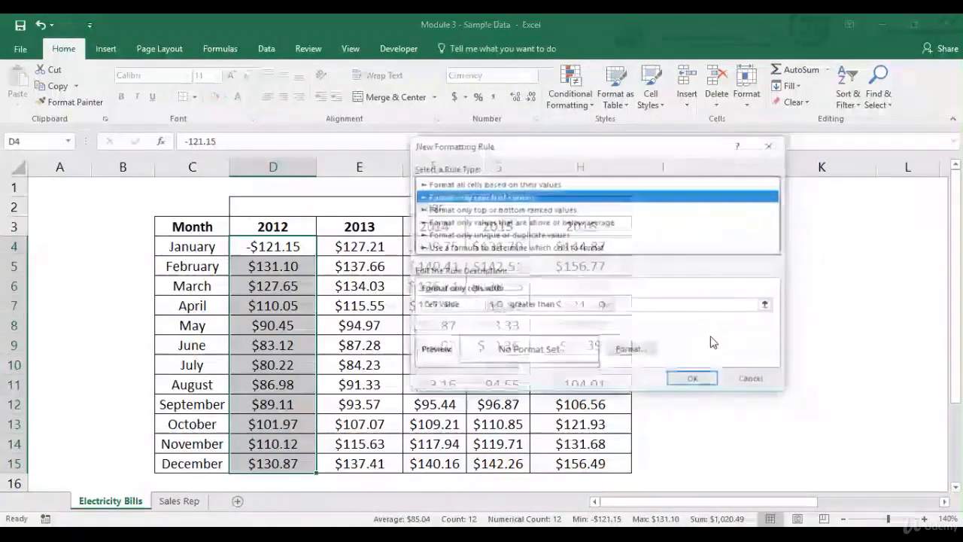
click(496, 183)
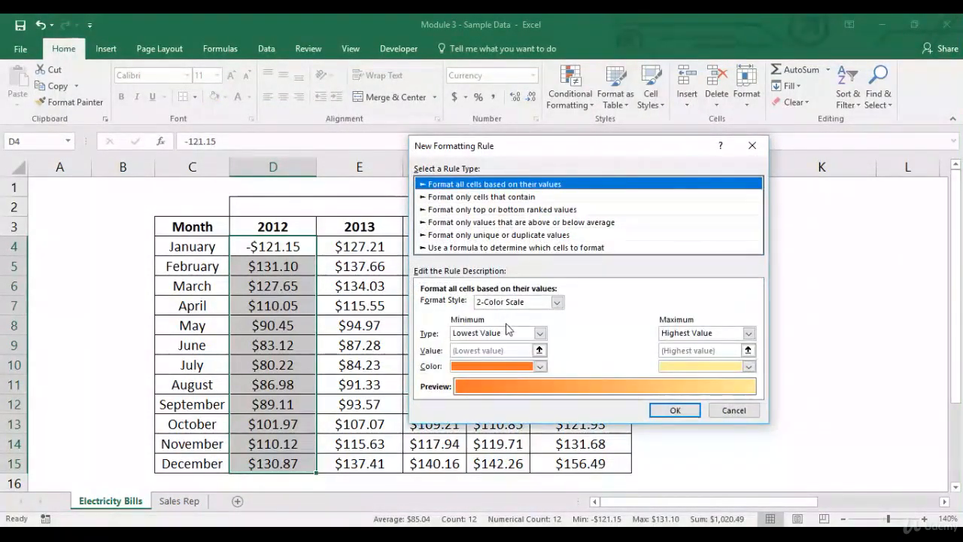
click(556, 301)
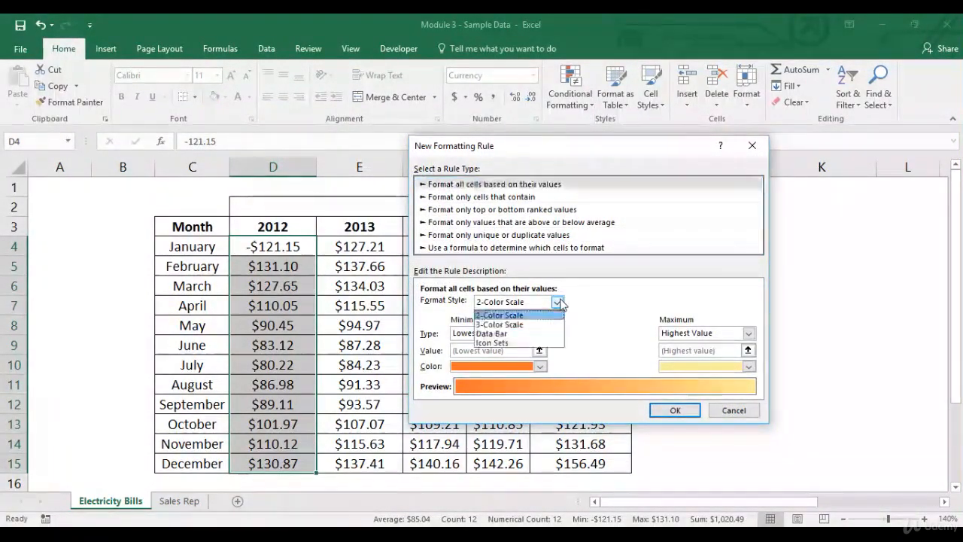
click(527, 333)
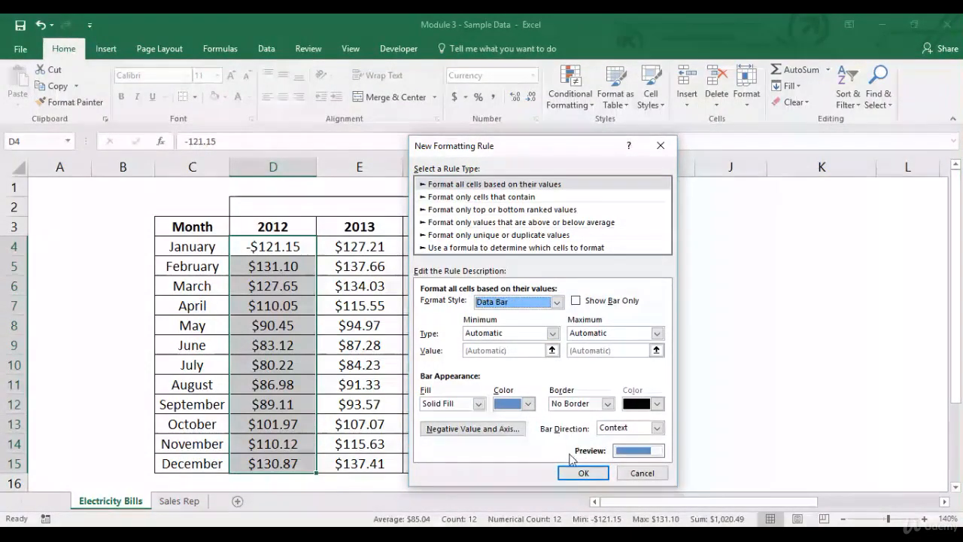
click(582, 473)
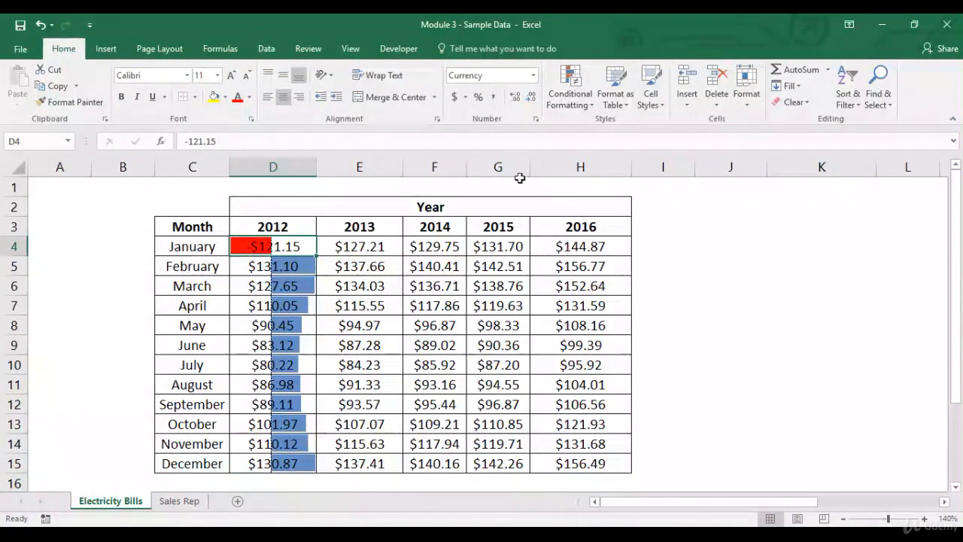
- Clear the conditional formatting rules from the selected cells D4:D15
key(ctrl+shift+Down)
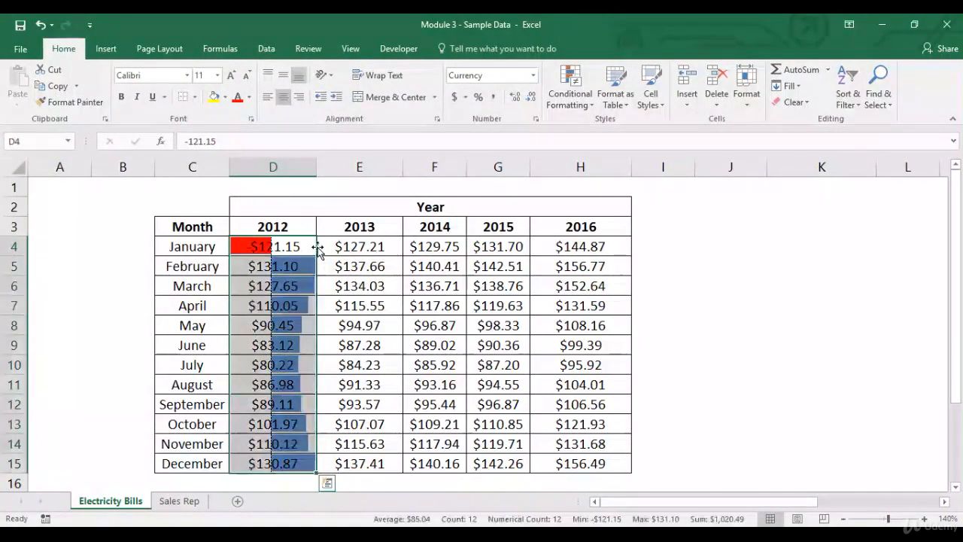
click(569, 92)
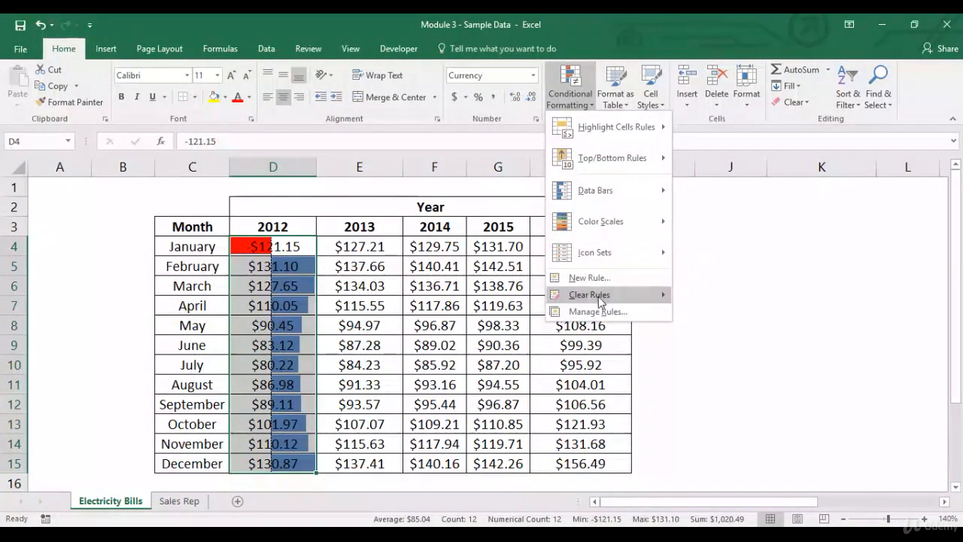
mouse_move(602, 296)
click(733, 296)
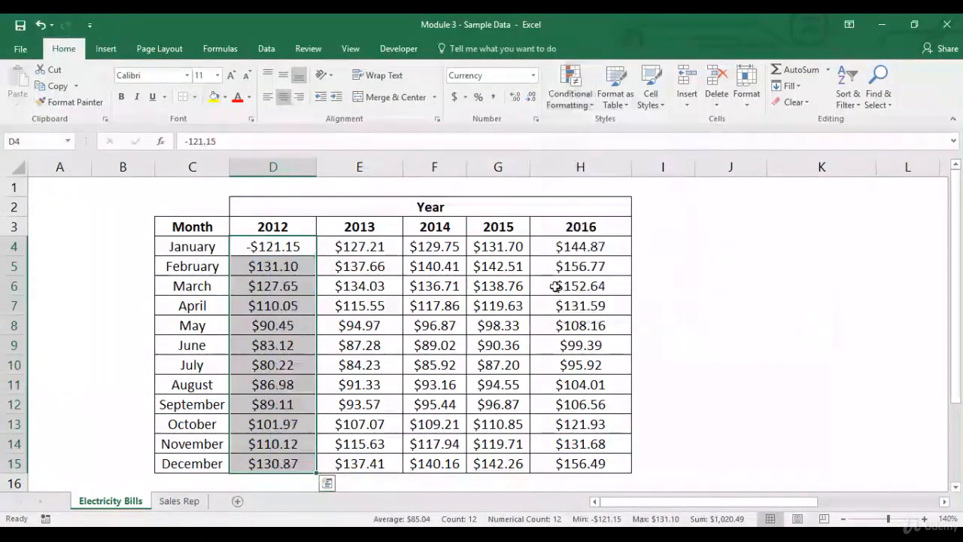
- Restore D4 to the positive value 121.15 by removing the minus sign
double_click(252, 248)
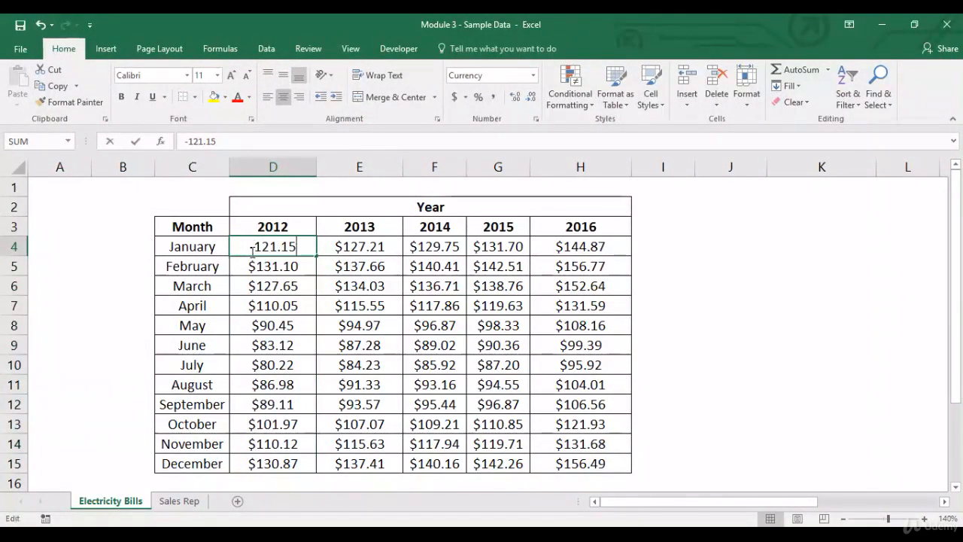
key(BackSpace)
key(Return)
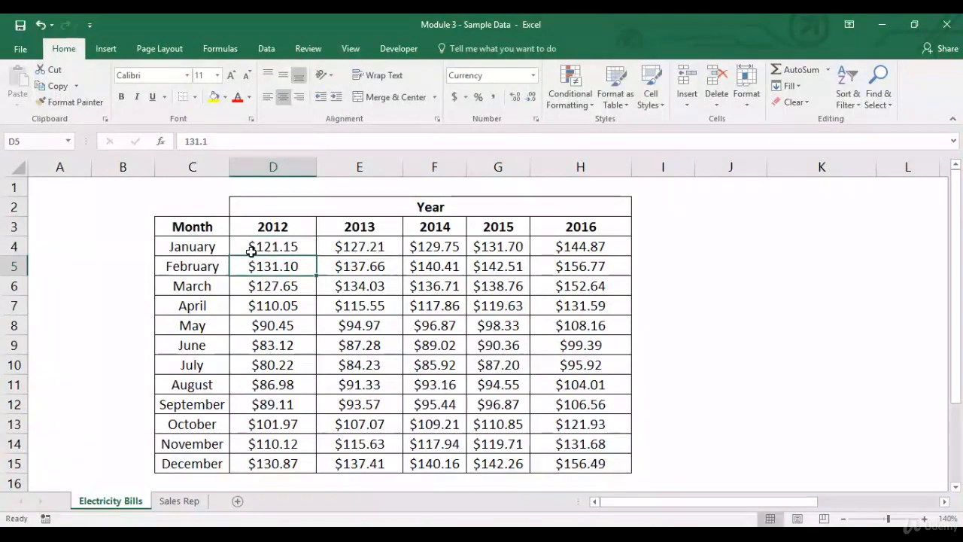
- Start a new all-values Data Bar rule for D4:D15 and review its Negative Value and Axis settings without changing them
click(256, 251)
key(ctrl+shift+Down)
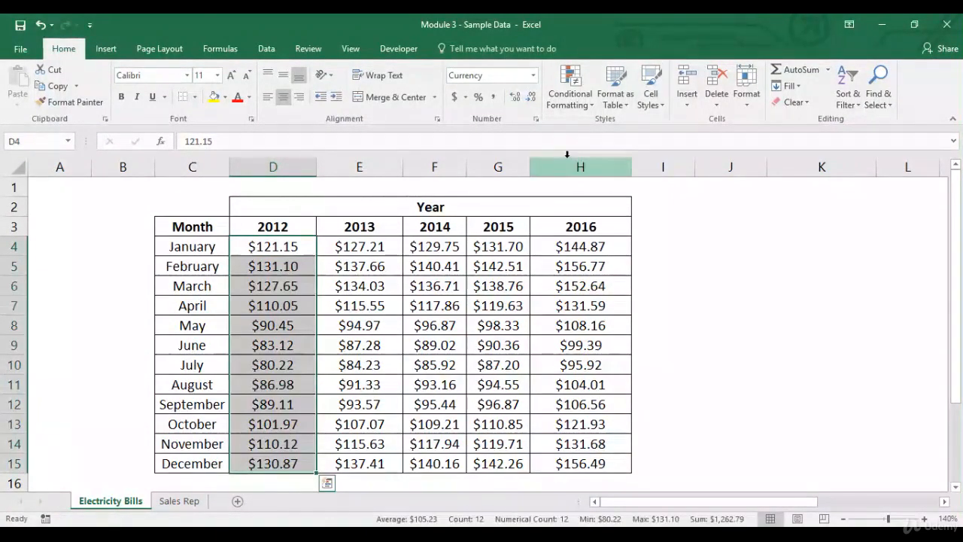
click(580, 108)
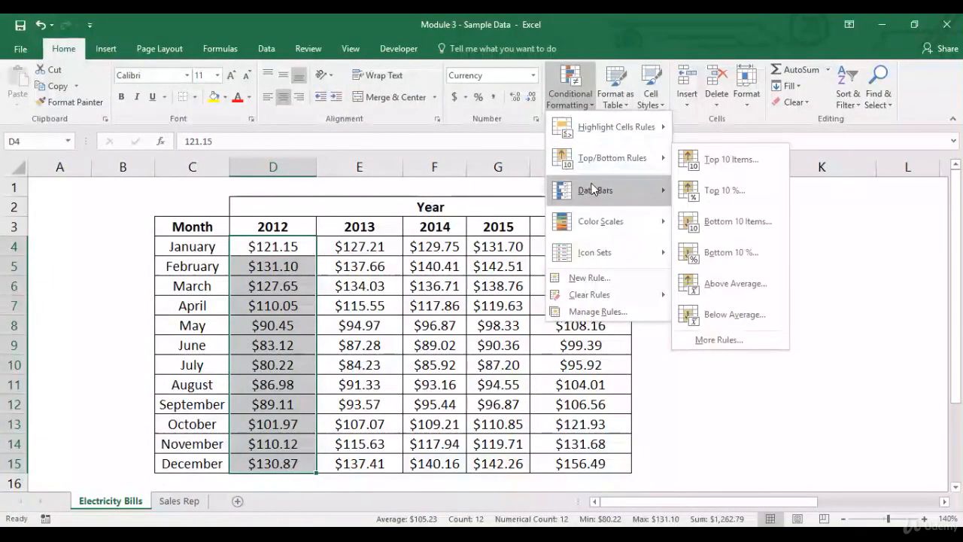
mouse_move(615, 126)
click(740, 338)
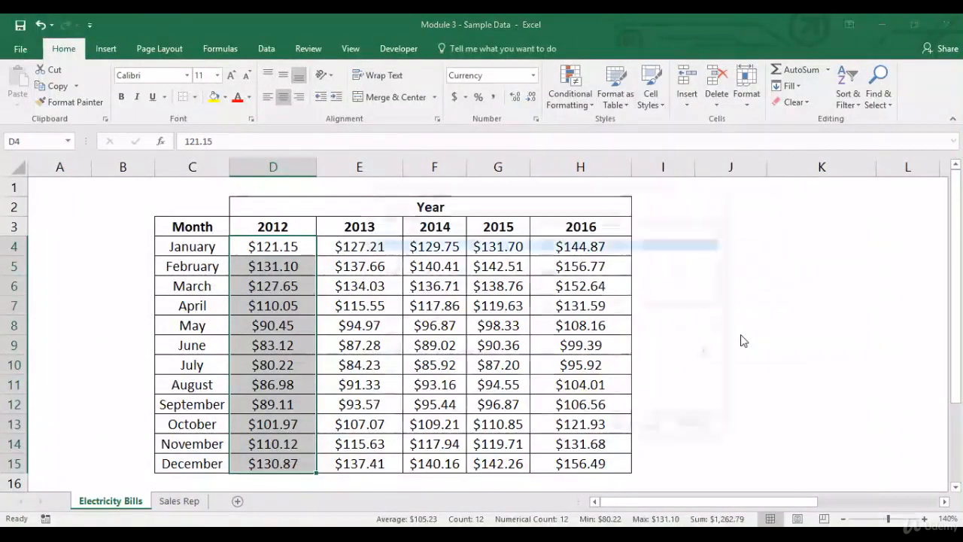
click(482, 231)
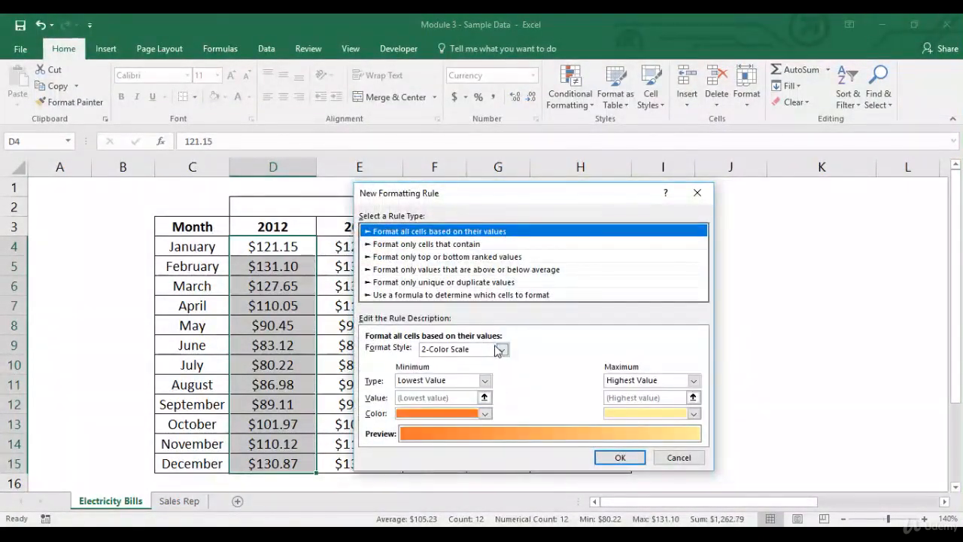
click(500, 349)
click(488, 381)
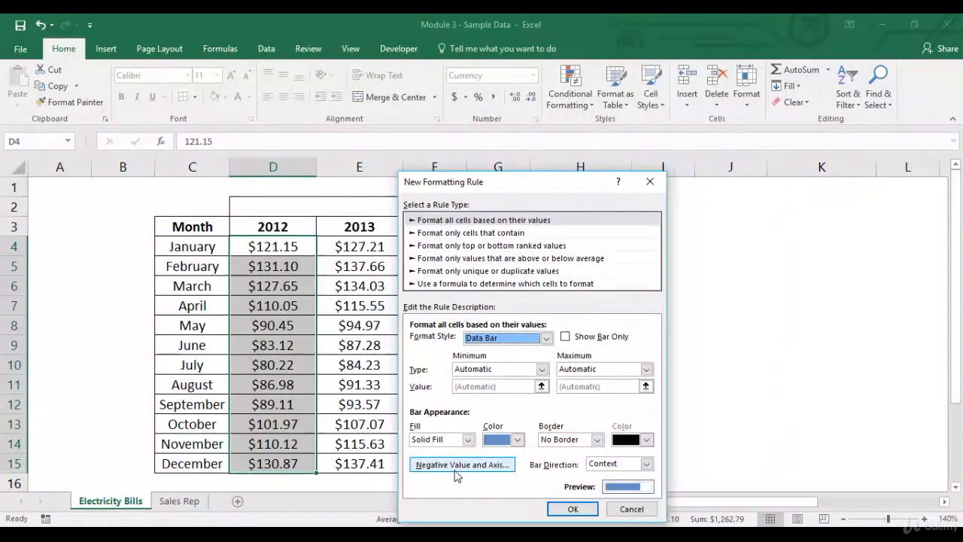
click(461, 465)
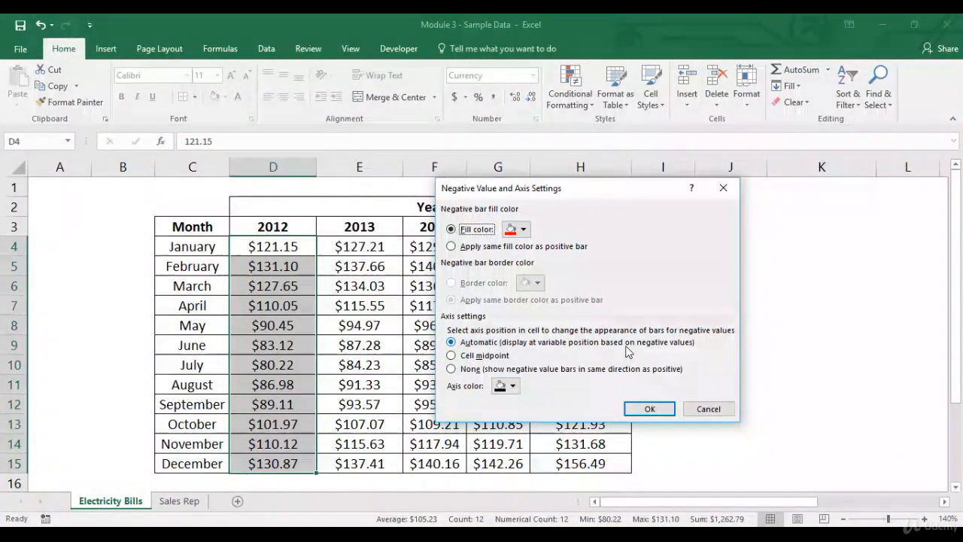
click(706, 409)
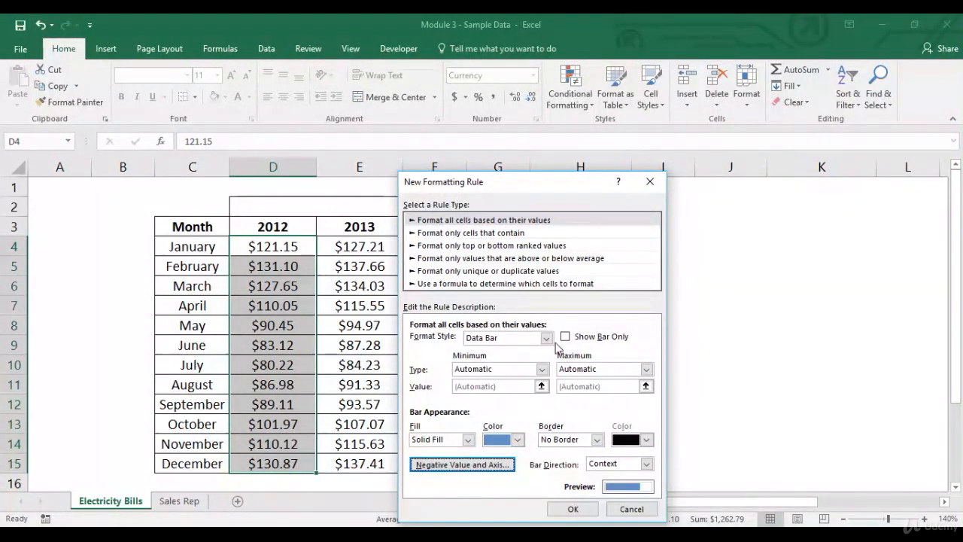
- Switch the rule's format style to Icon Sets with the 3 Arrows (Colored) icon style and apply it
click(546, 338)
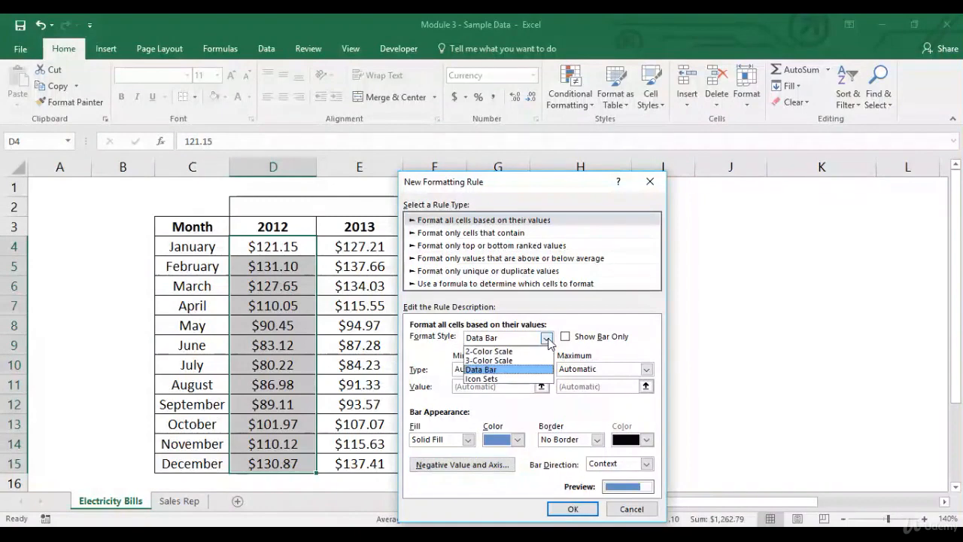
click(512, 380)
click(508, 358)
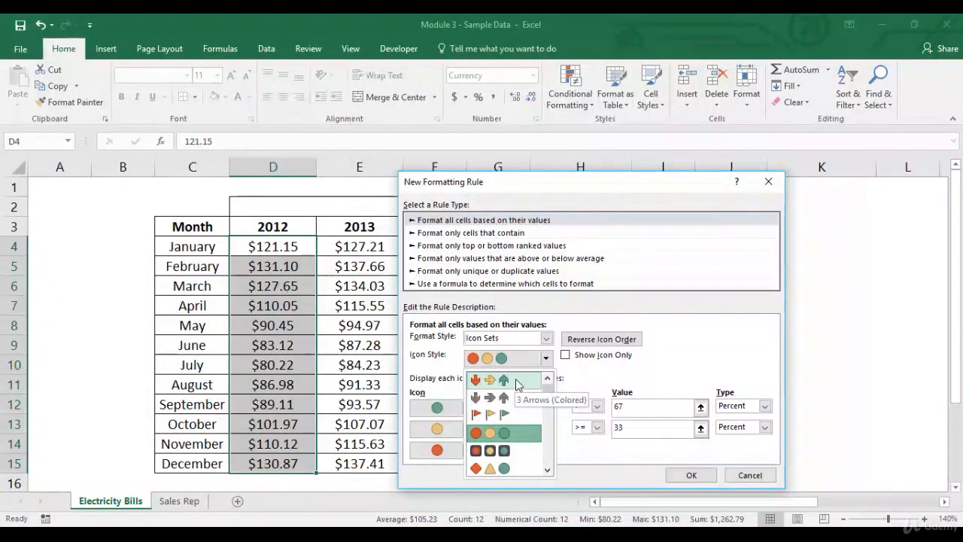
click(517, 381)
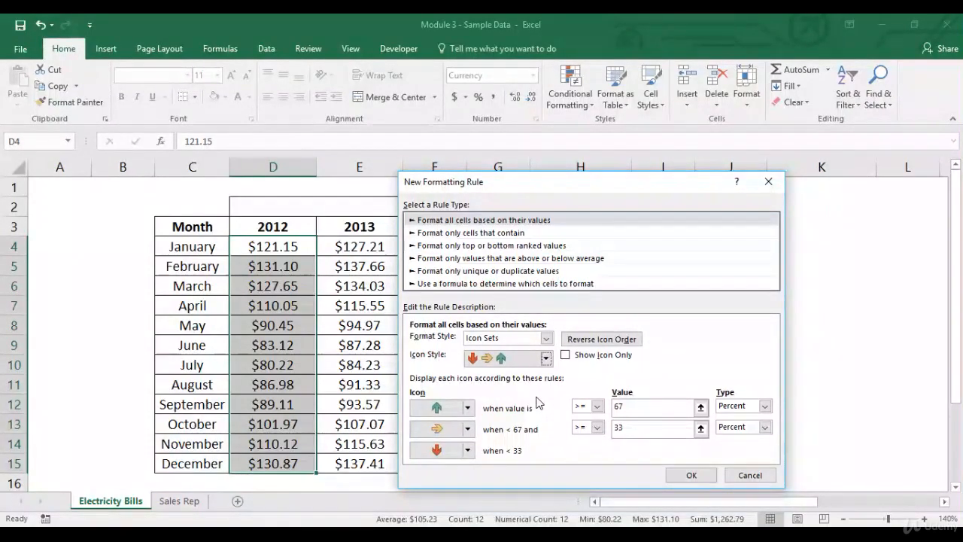
click(699, 477)
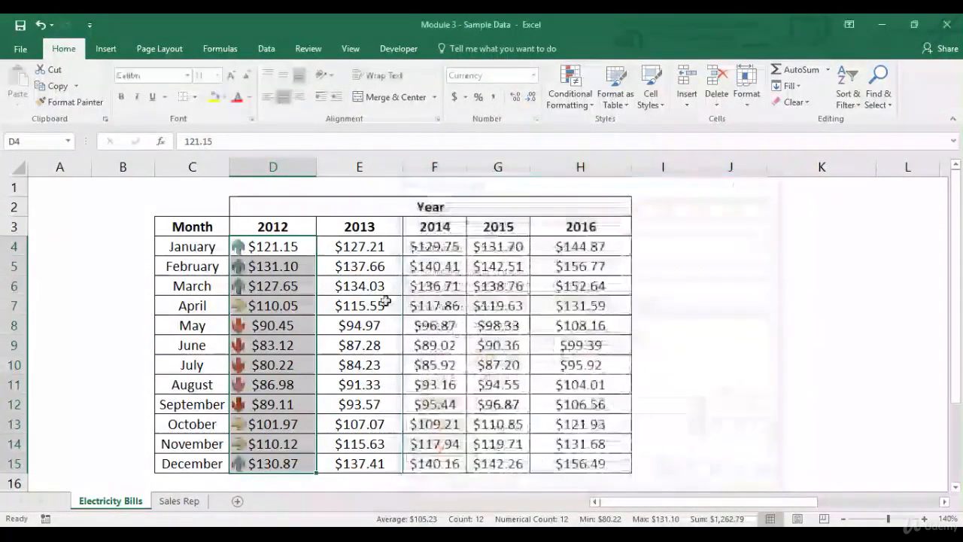
- Inspect the arrow icons in the 2012 column by selecting the up, side and down arrow groups of cells
double_click(292, 247)
key(Escape)
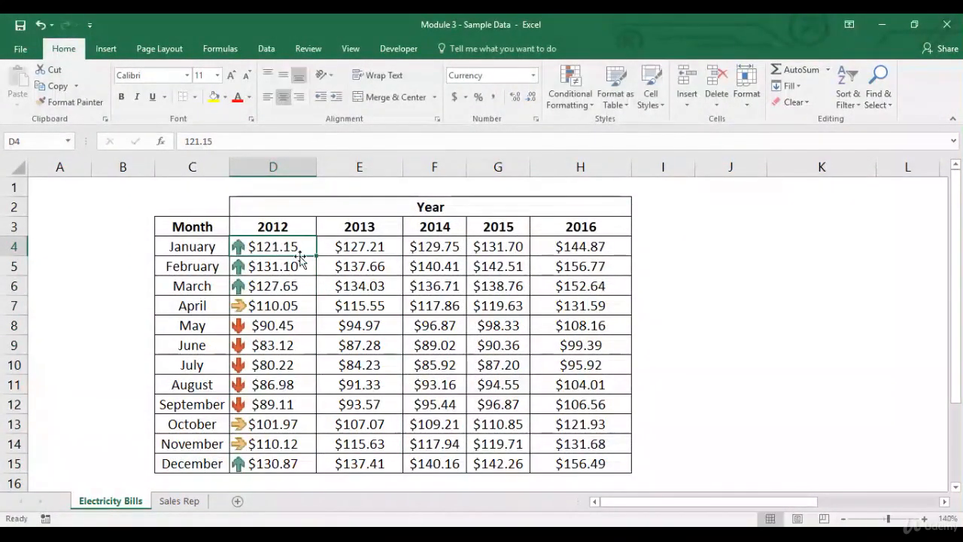
drag(291, 249, 287, 283)
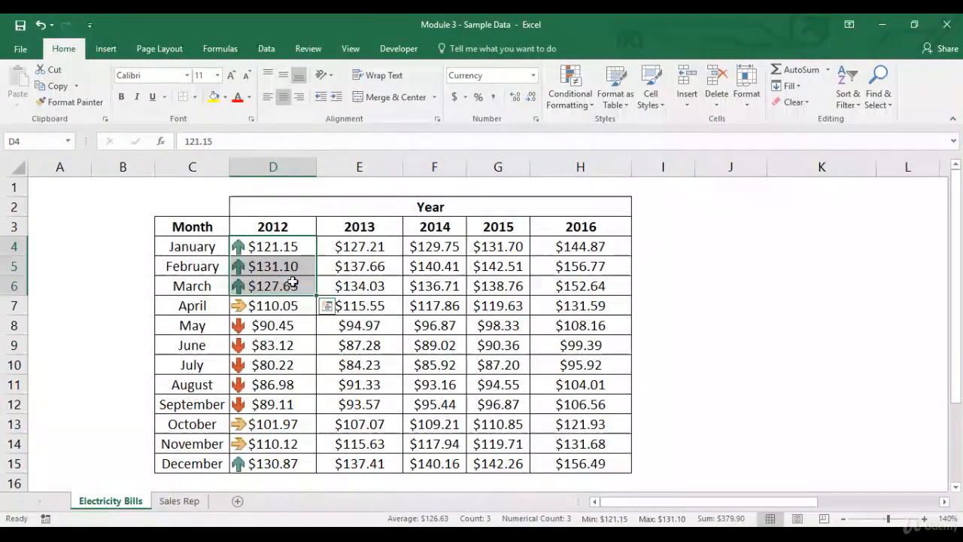
ctrl+click(255, 465)
click(288, 325)
drag(288, 342, 271, 403)
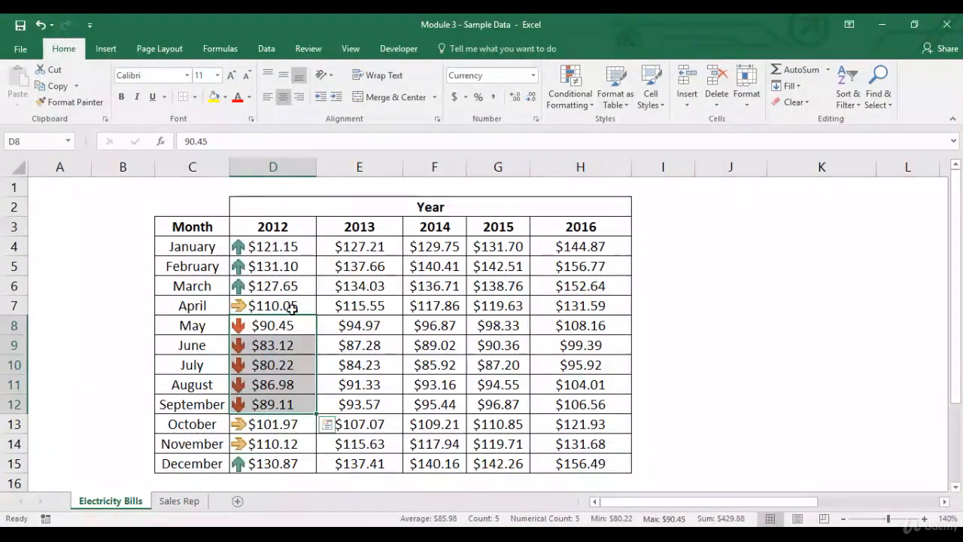
click(291, 307)
drag(276, 424, 272, 444)
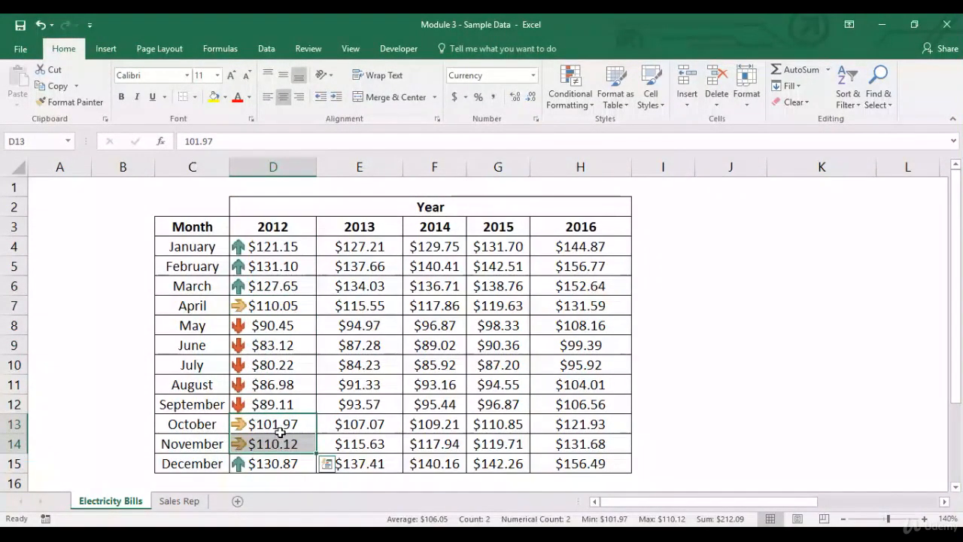
click(575, 106)
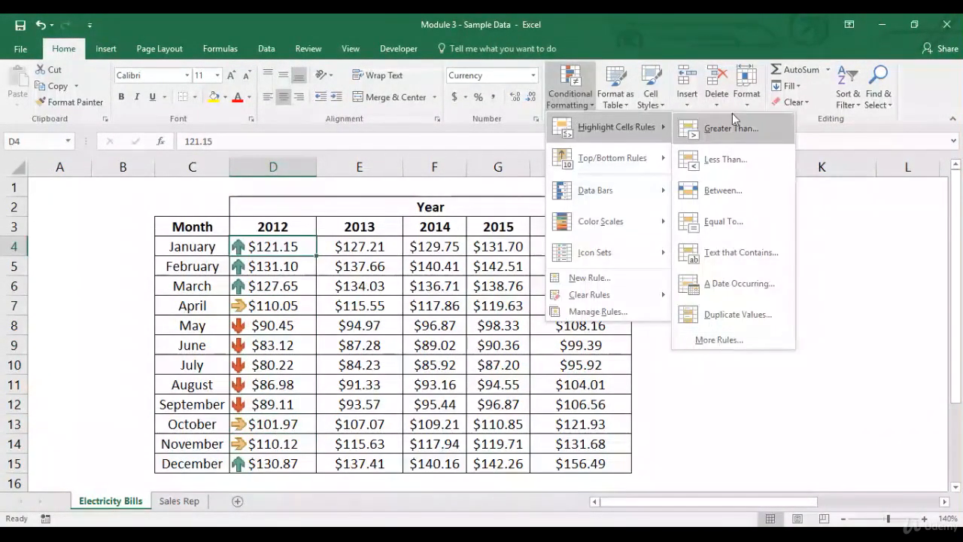
click(724, 346)
click(533, 251)
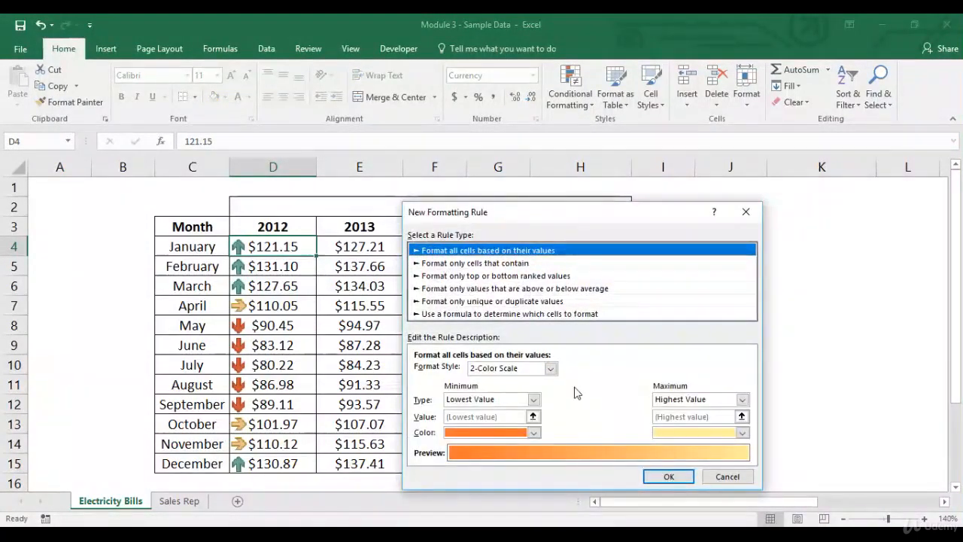
key(Escape)
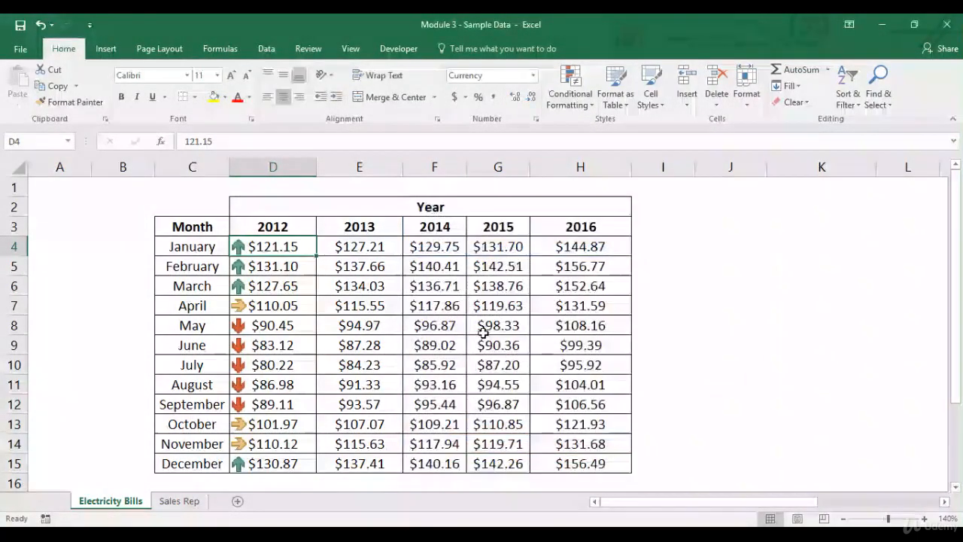
- Start a new all-values rule for D4:D15 using the Icon Sets format style with the 3 Arrows (Colored) icons
click(569, 94)
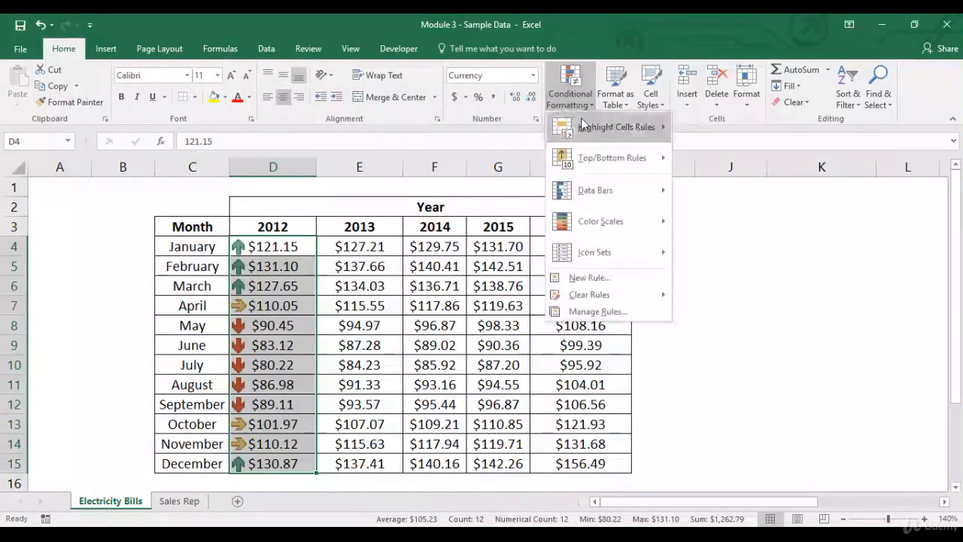
mouse_move(602, 126)
click(720, 339)
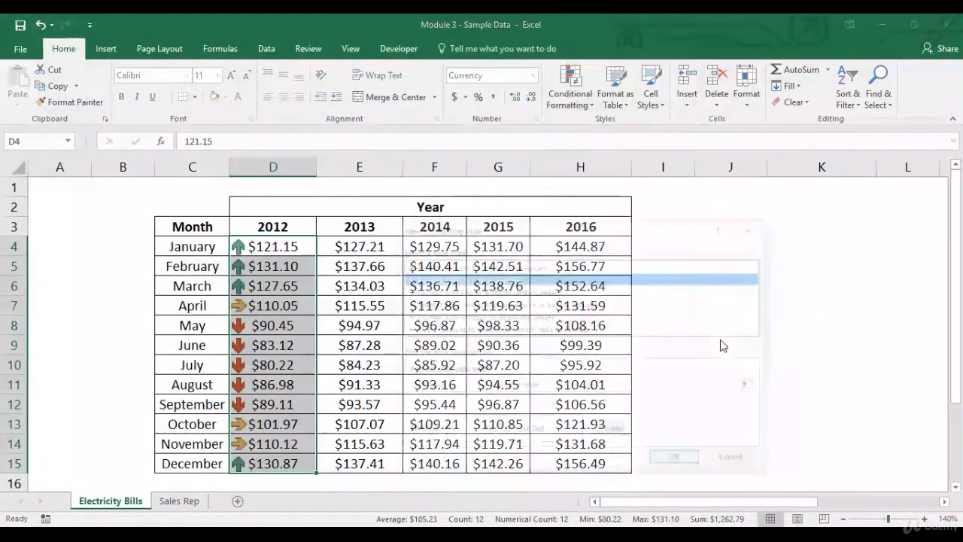
click(540, 266)
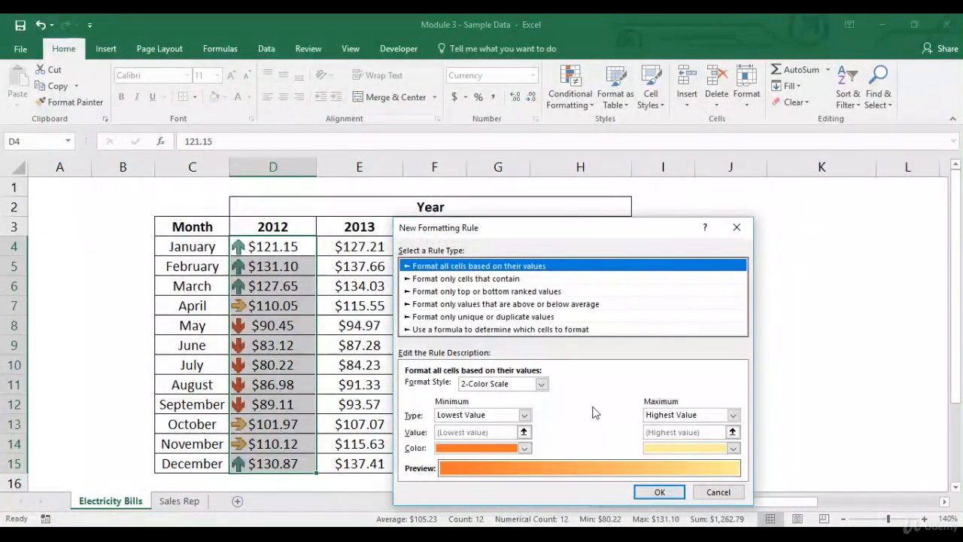
click(540, 384)
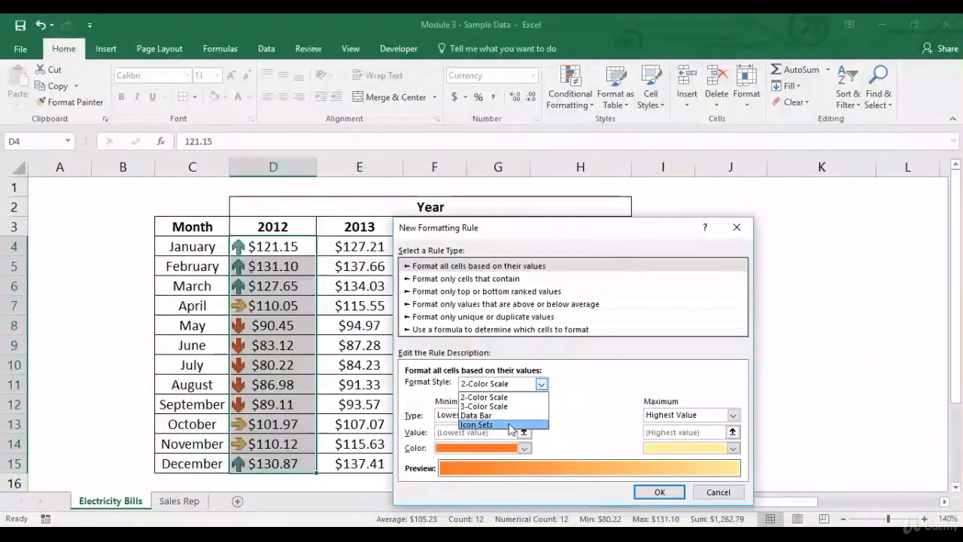
click(535, 427)
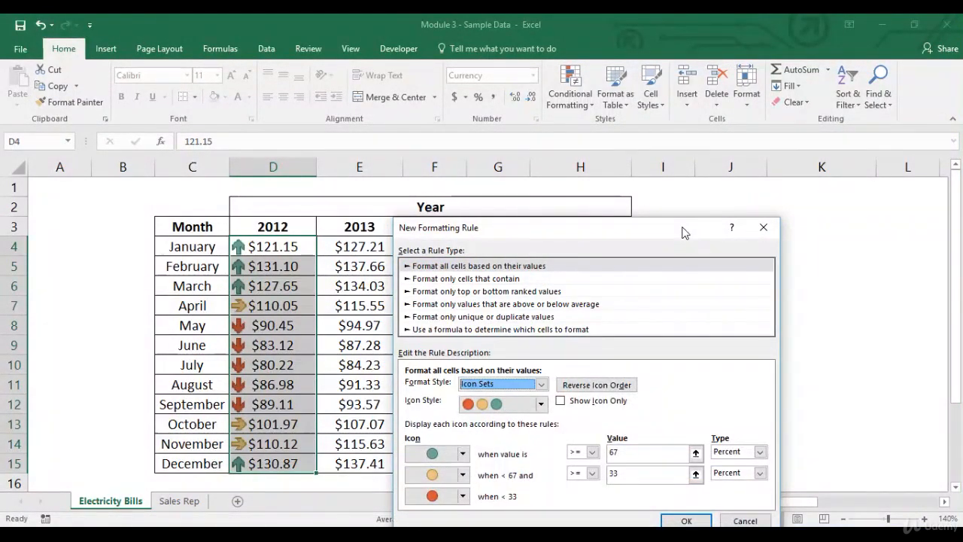
drag(683, 230, 681, 73)
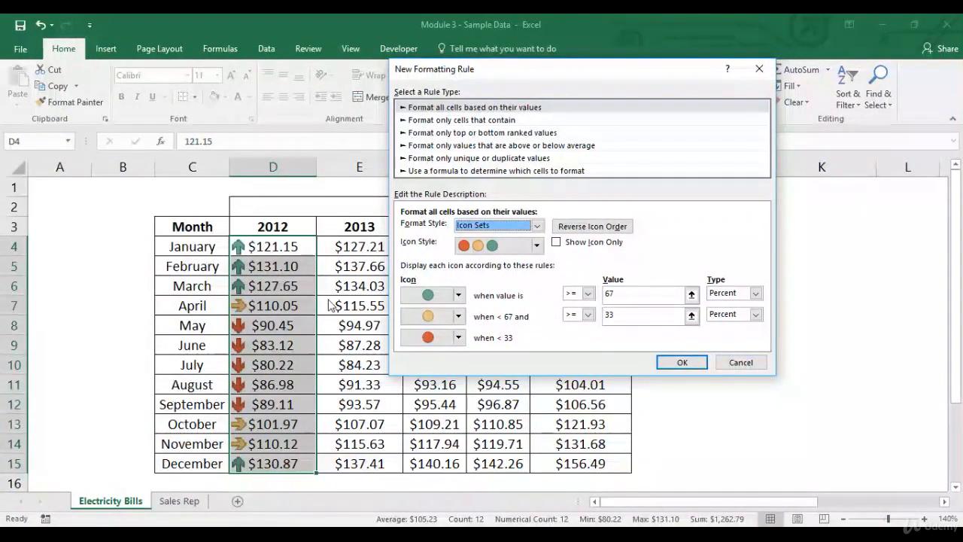
click(535, 245)
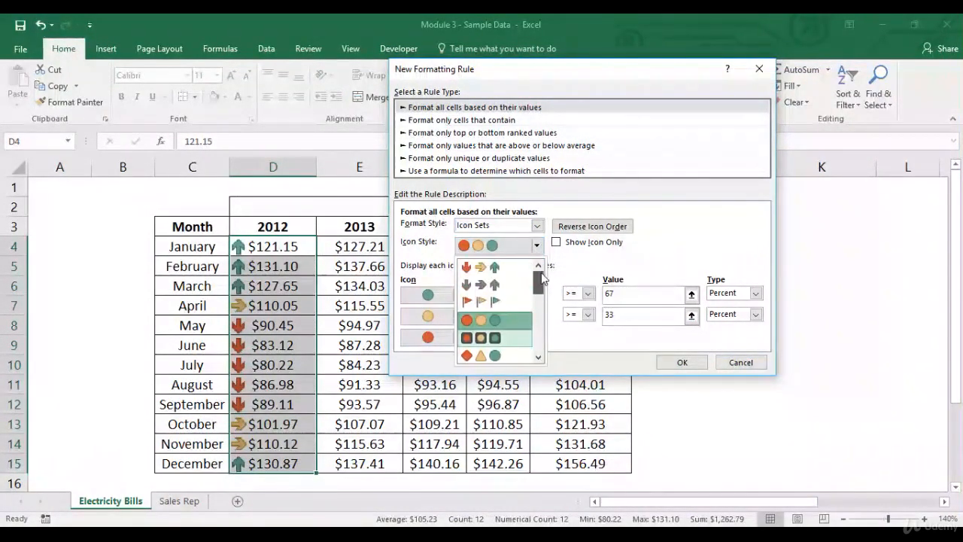
click(518, 272)
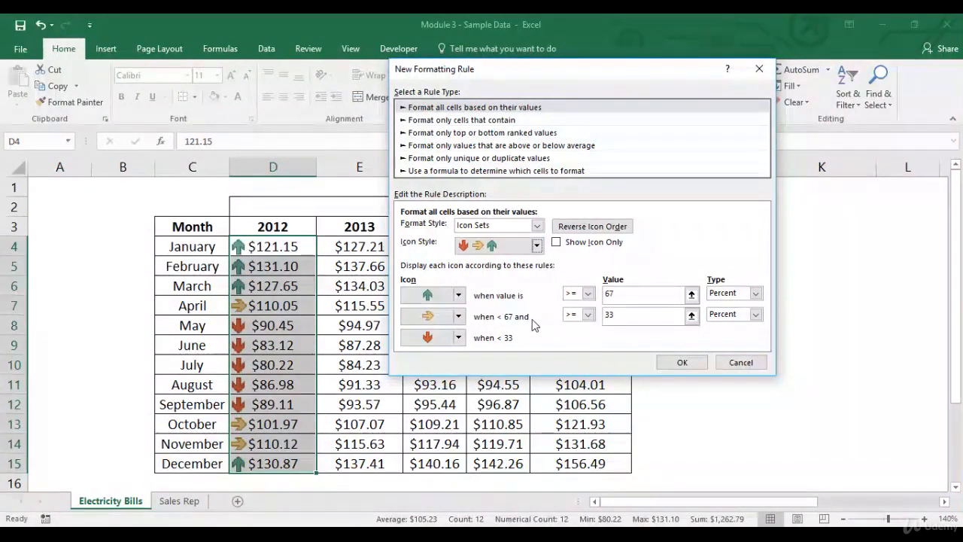
- Set the icon thresholds to 50 and 40 percent and apply the rule
click(633, 294)
key(BackSpace)
key(BackSpace)
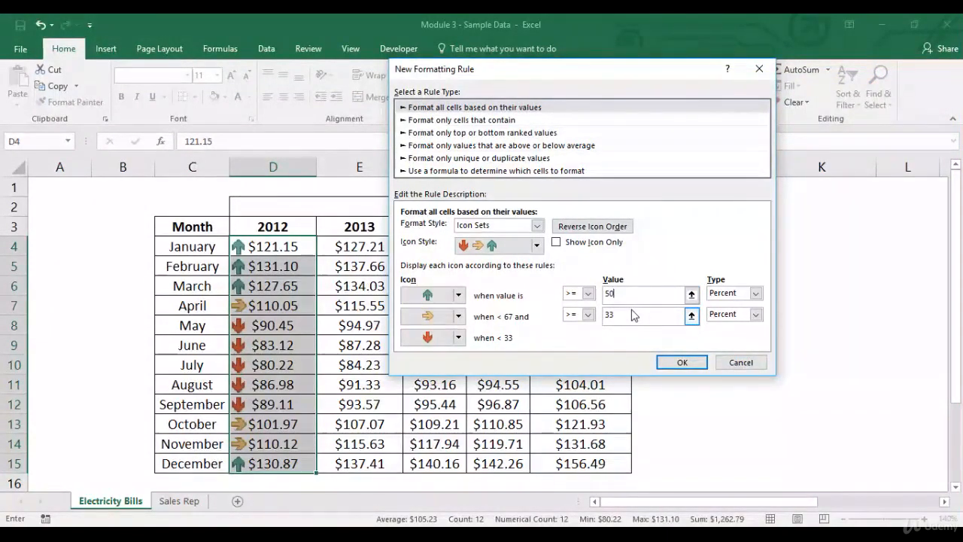
click(625, 323)
key(shift+Left)
key(BackSpace)
key(BackSpace)
key(BackSpace)
key(BackSpace)
key(BackSpace)
key(BackSpace)
key(BackSpace)
key(BackSpace)
key(BackSpace)
key(BackSpace)
key(BackSpace)
key(BackSpace)
text(4)
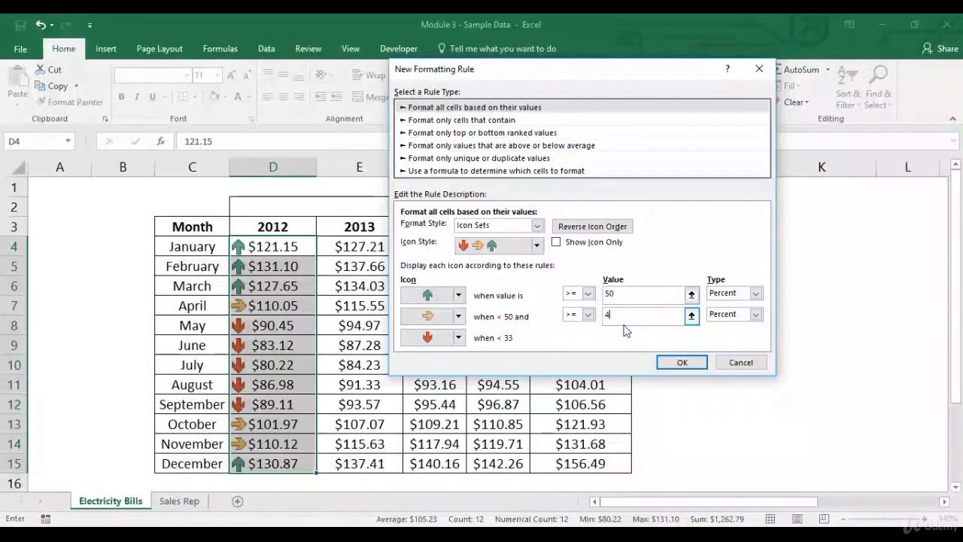
text(0)
click(680, 363)
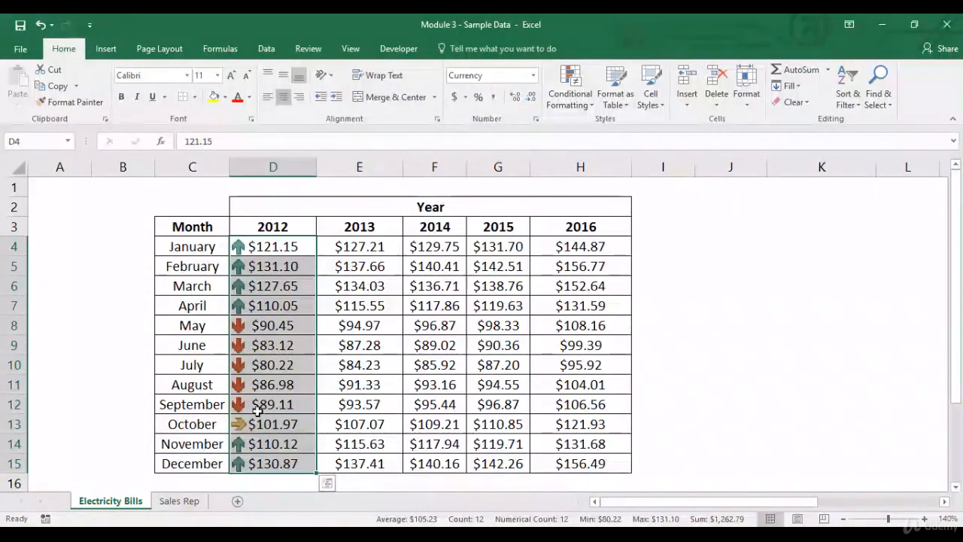
- Inspect the 2012 column's arrows, then review a new 3 Arrows icon set rule's default percent thresholds without applying it
click(271, 431)
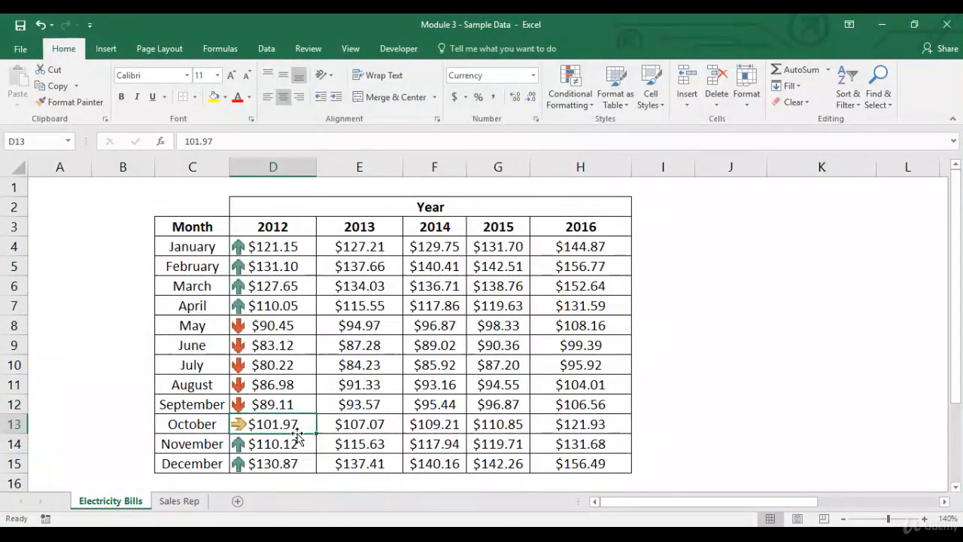
drag(280, 312, 282, 248)
click(278, 452)
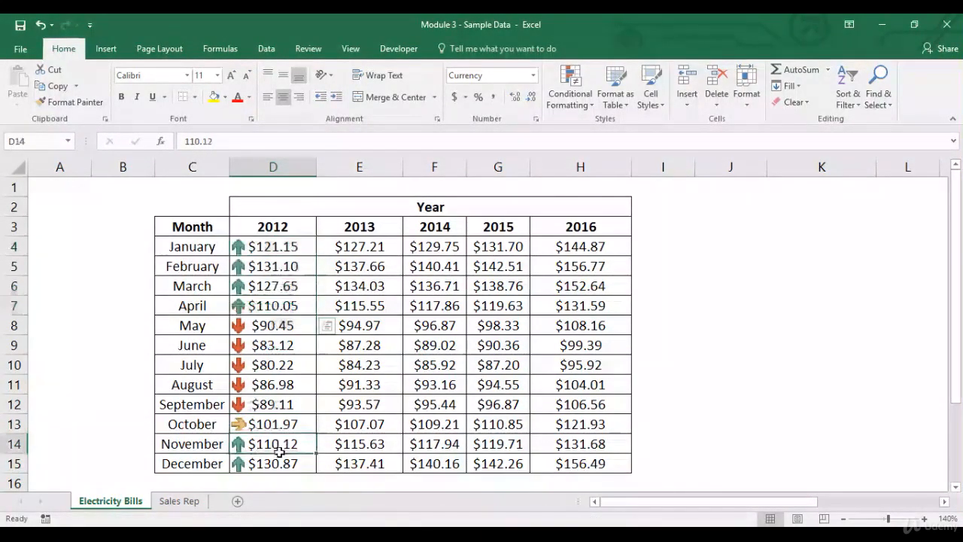
click(279, 458)
drag(286, 248, 290, 462)
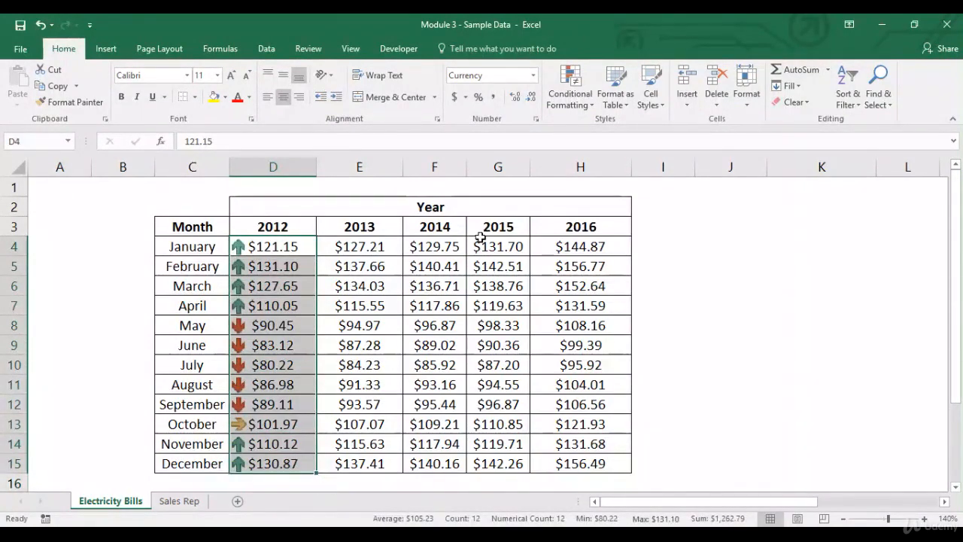
click(569, 109)
mouse_move(606, 126)
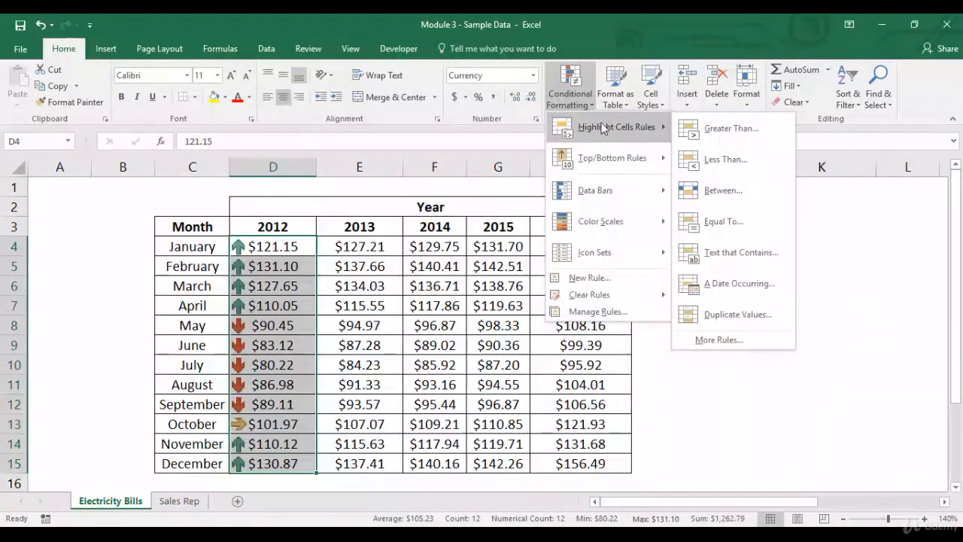
click(716, 339)
click(537, 140)
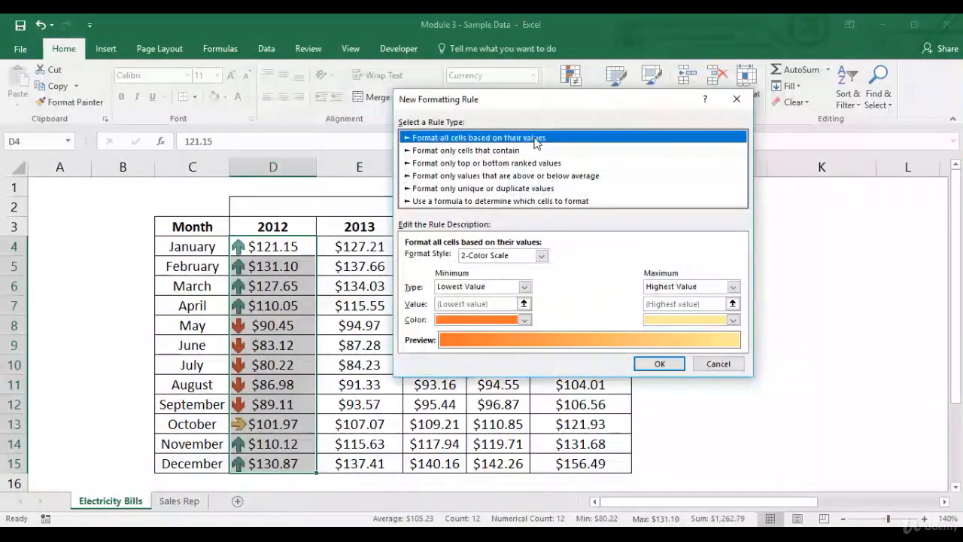
click(529, 257)
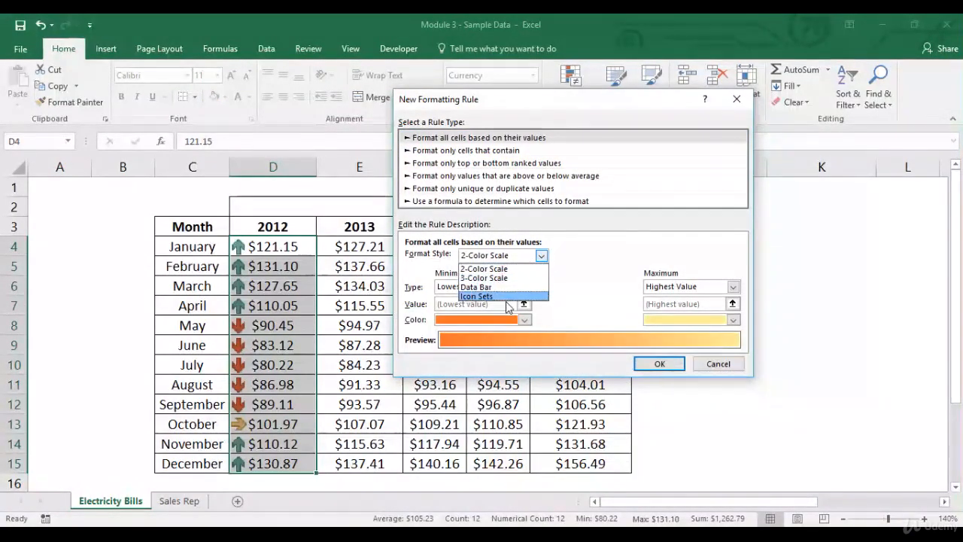
click(516, 302)
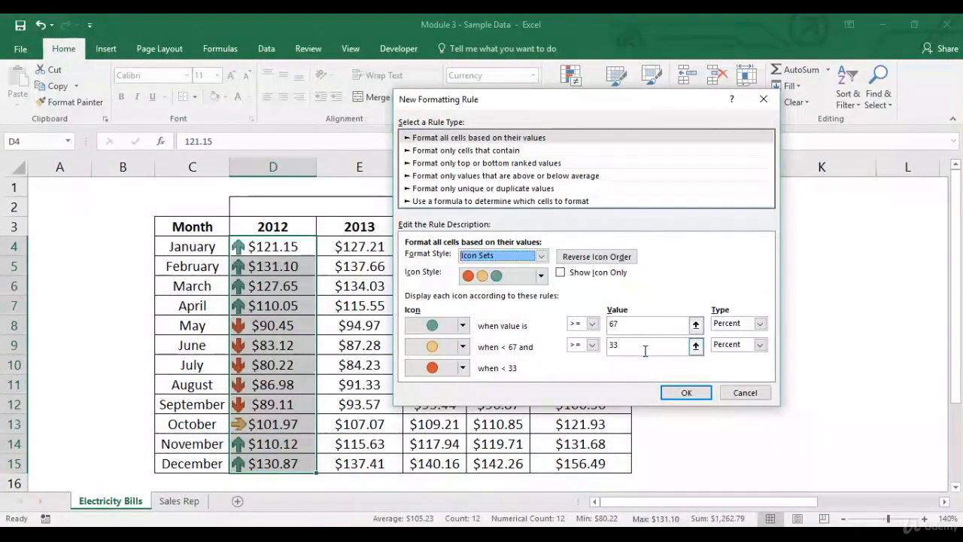
click(540, 276)
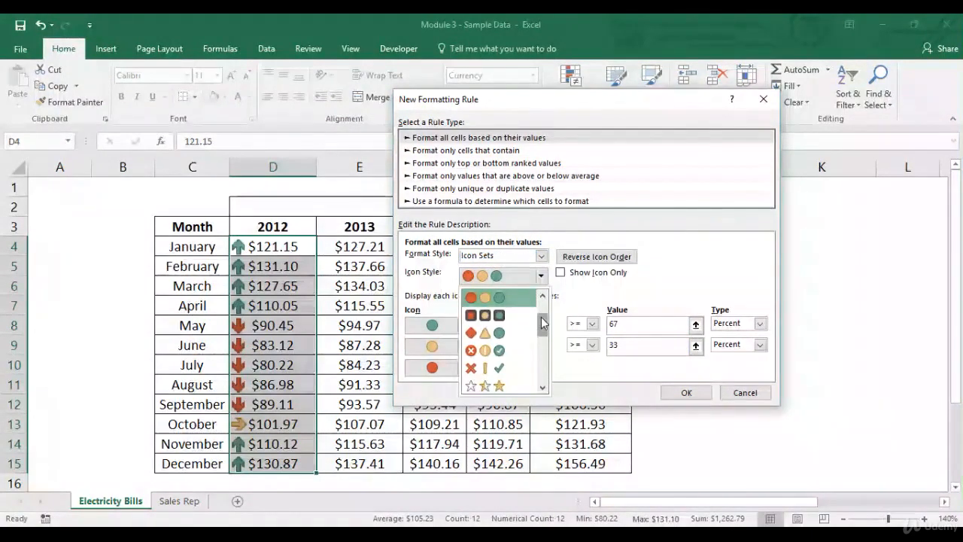
click(524, 299)
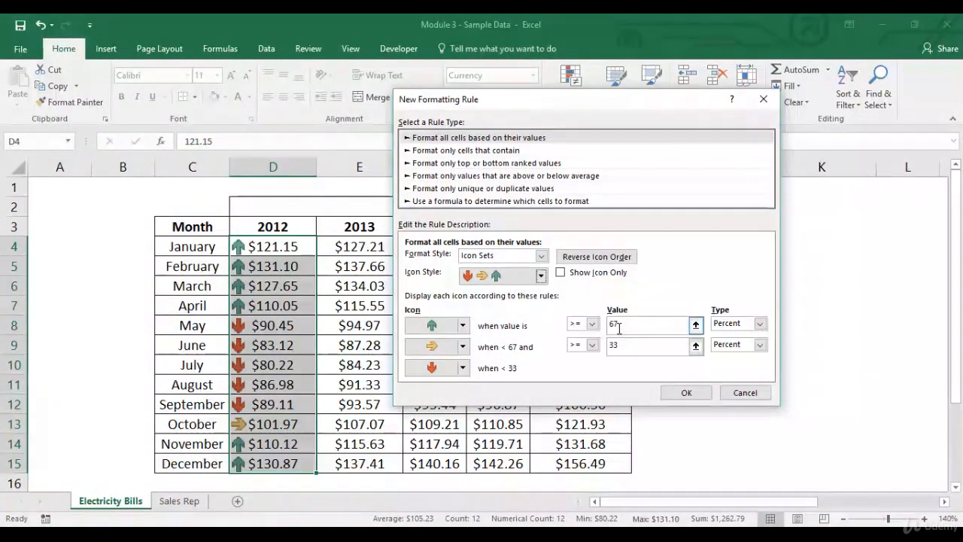
click(743, 392)
- Enter a MAX formula in J4 returning the largest 2012 value from D4:D15
click(693, 244)
click(731, 249)
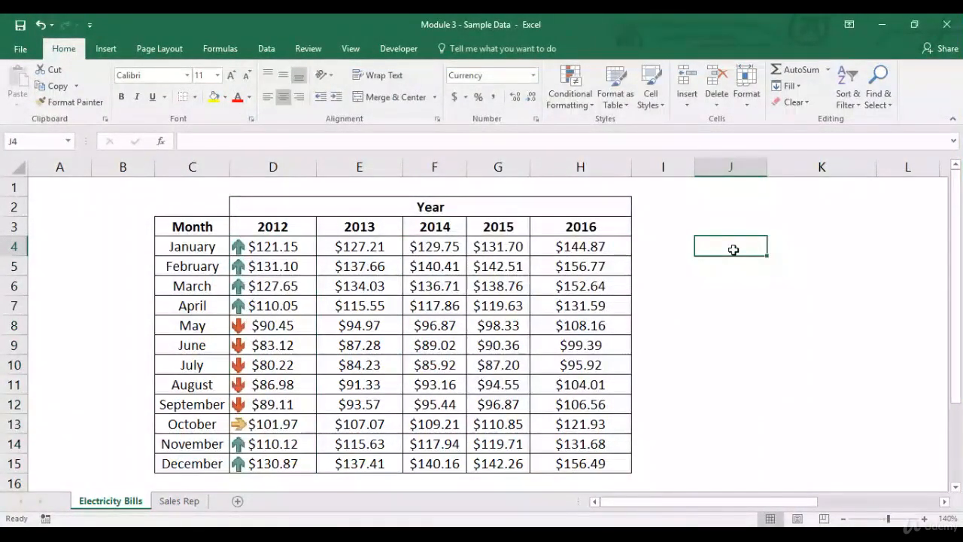
text(ma)
key(BackSpace)
key(BackSpace)
key(BackSpace)
text(=max()
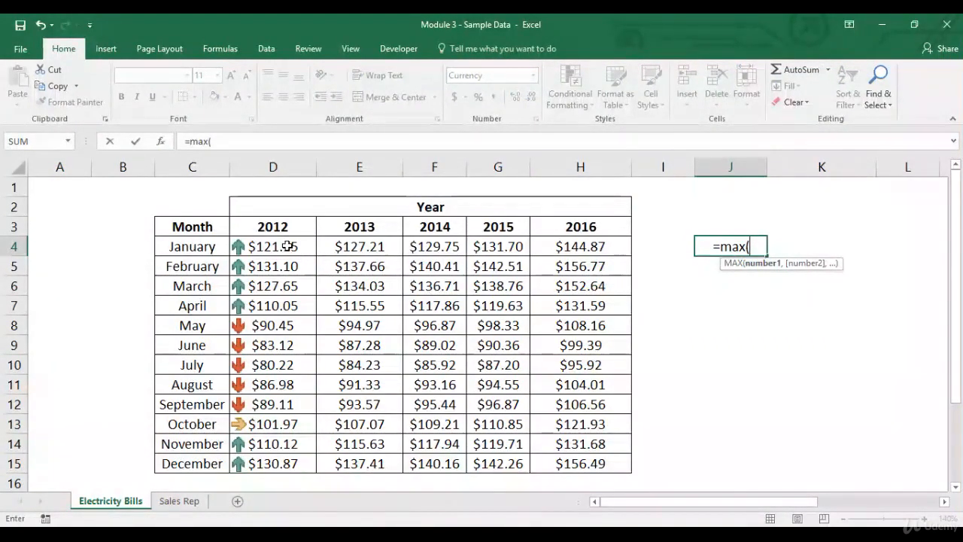
drag(286, 248, 283, 460)
text())
key(Return)
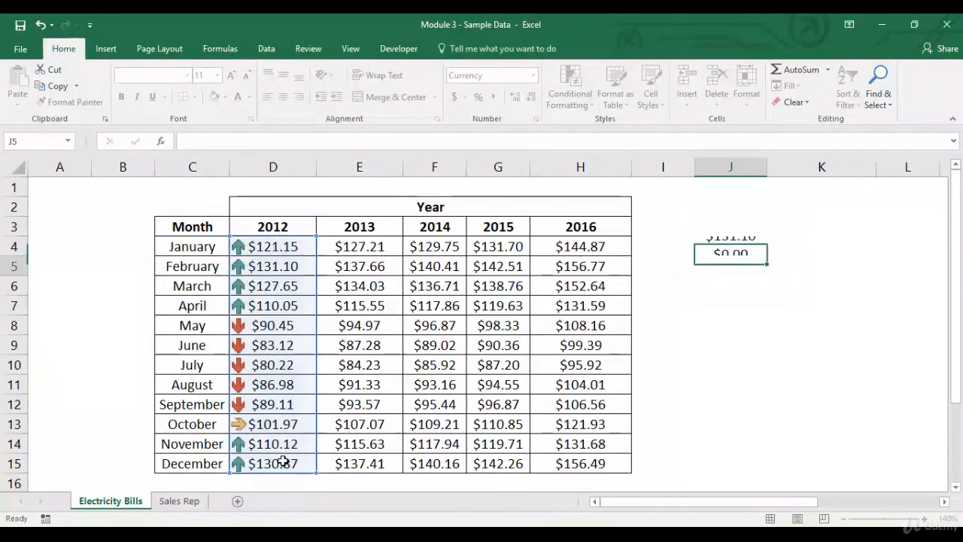
- Enter a MIN formula in J5 returning the smallest 2012 value
text(=min()
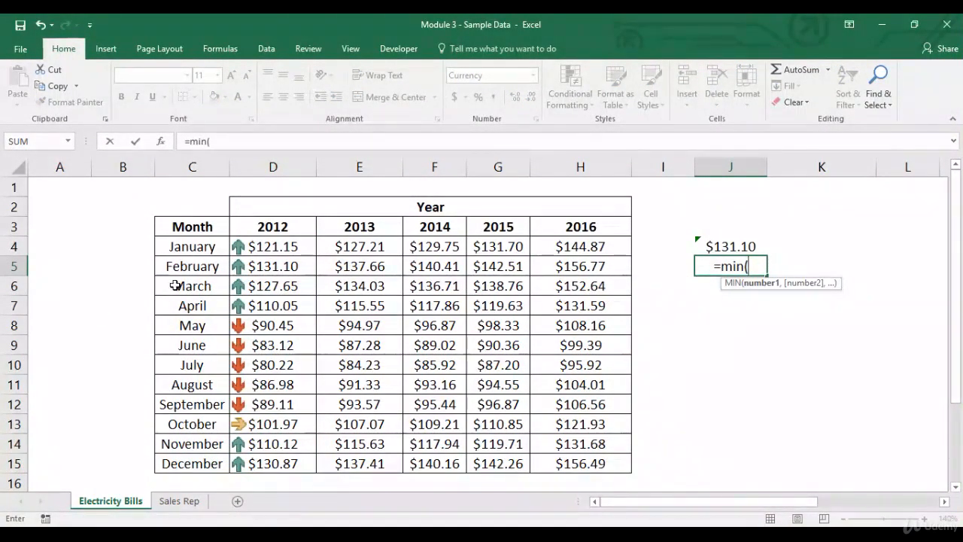
click(301, 246)
drag(291, 270, 273, 454)
key(Return)
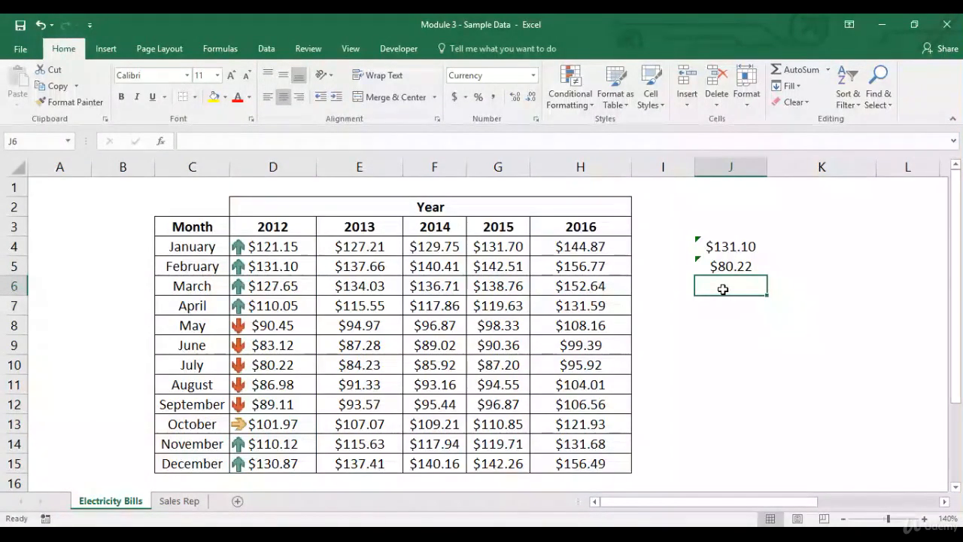
- Label I6 as 67 percent and I7 as 33 percent
key(Left)
text(6)
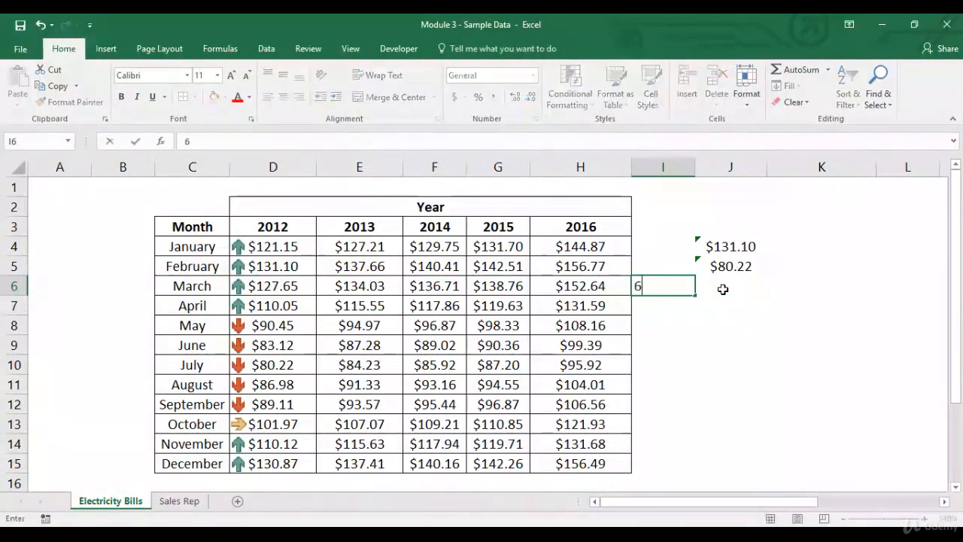
text(7 percent)
key(Return)
text(33 per)
key(BackSpace)
text(ercent)
key(Tab)
- Enter =J5+(J4-J5)*0.67 in J6 to compute the 67 percent threshold value
click(722, 288)
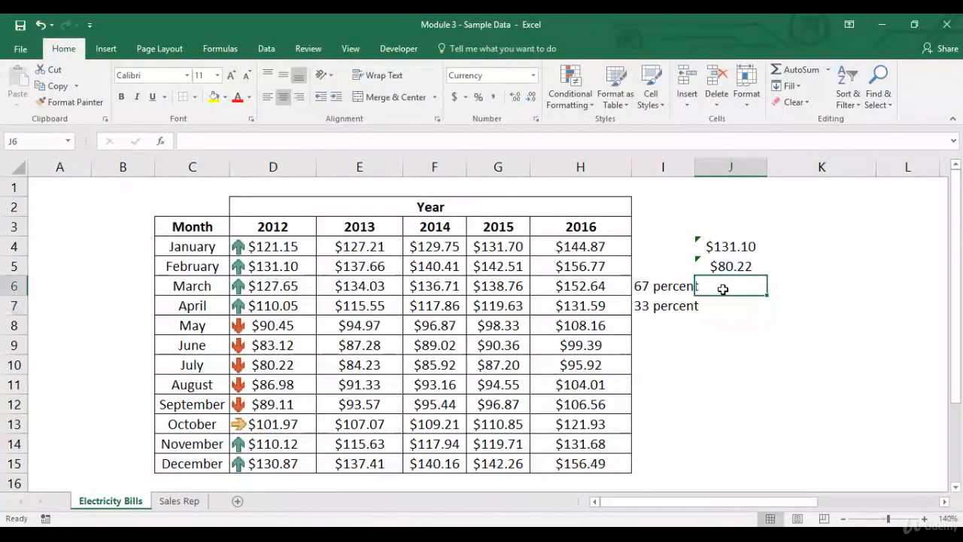
text(=)
key(Up)
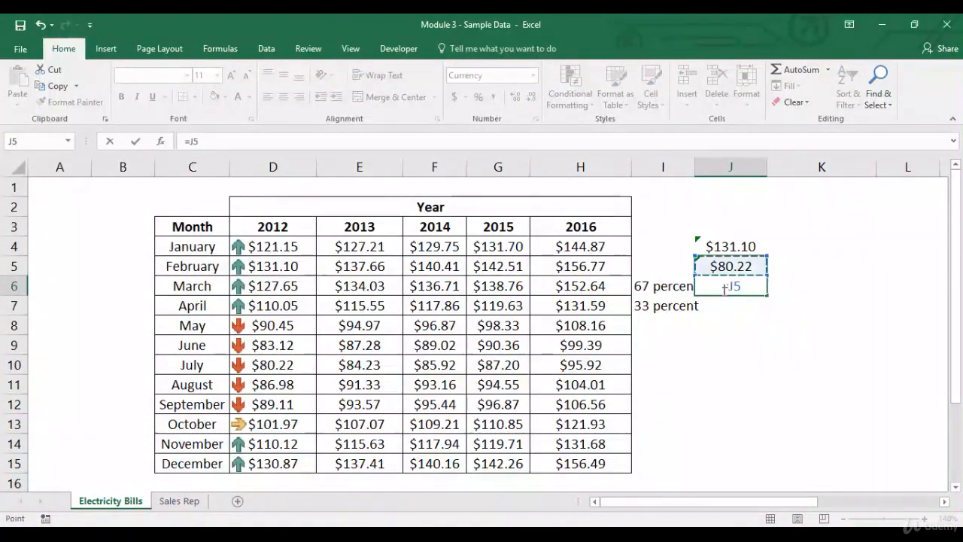
text(+()
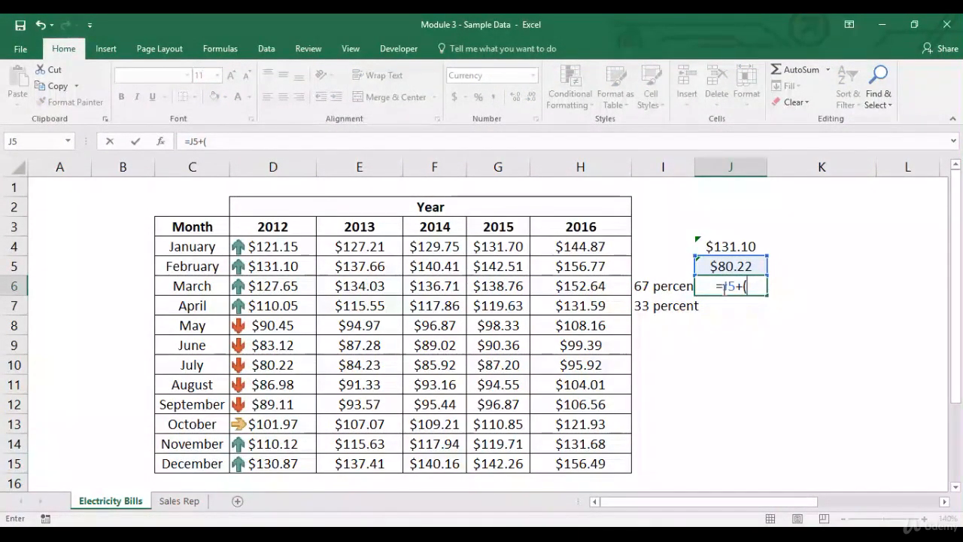
key(Up)
key(Up)
text(-)
key(Up)
text()*.67)
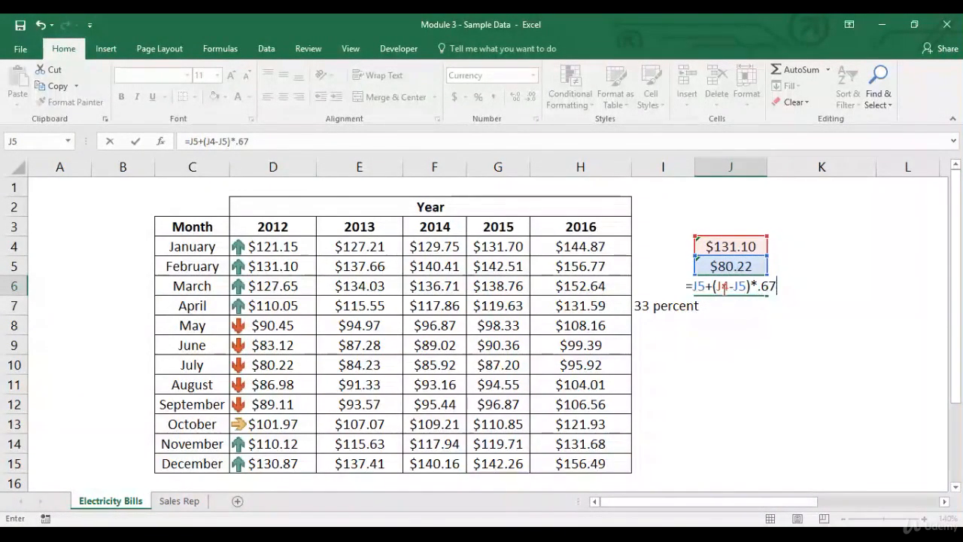
key(Return)
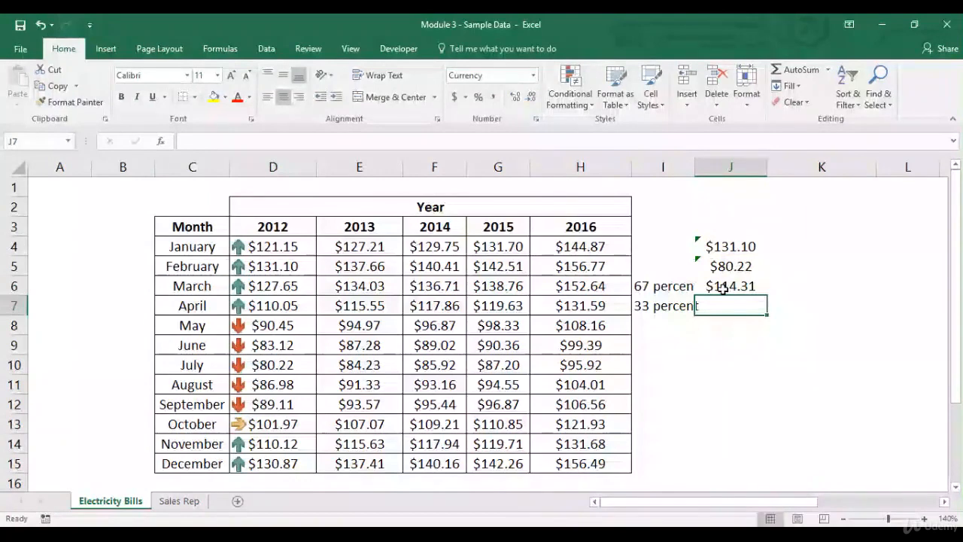
- Enter =J5+(J4-J5)*.33 in J7 to compute the 33 percent threshold value
text(=)
key(Up)
key(Up)
text(+)
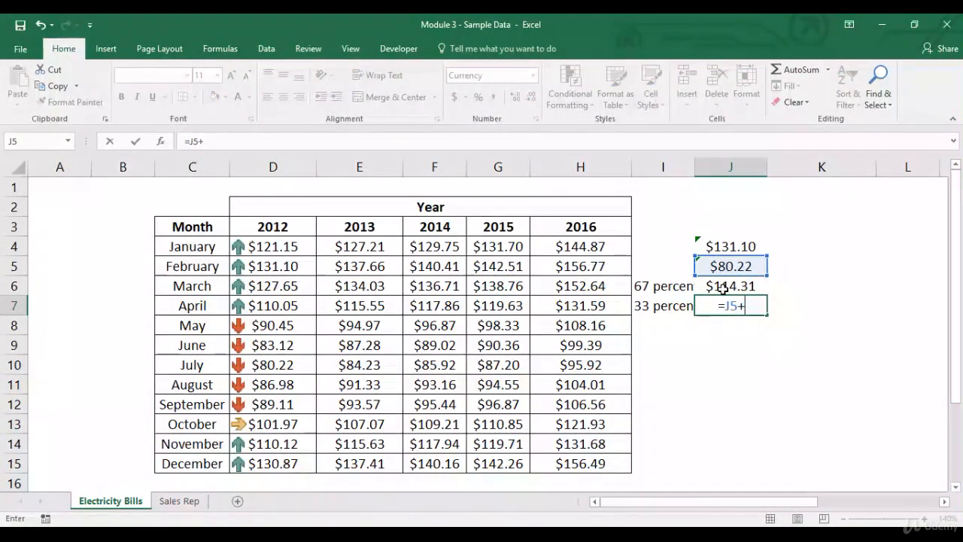
text(()
key(Up)
key(Up)
key(Up)
text(-)
key(Up)
key(Up)
text()*.33)
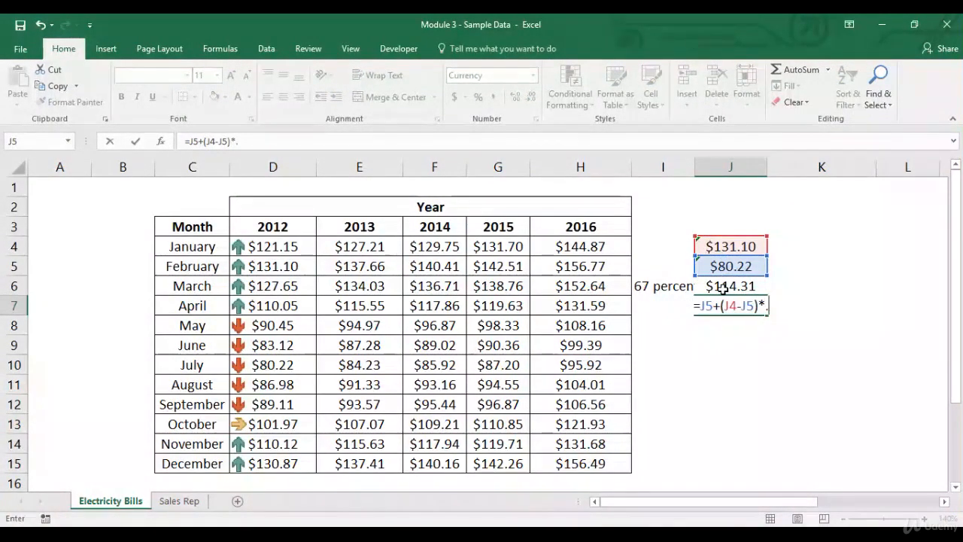
key(Return)
- Clear the conditional formatting rules from the 2012 values D4:D15
key(Up)
key(Up)
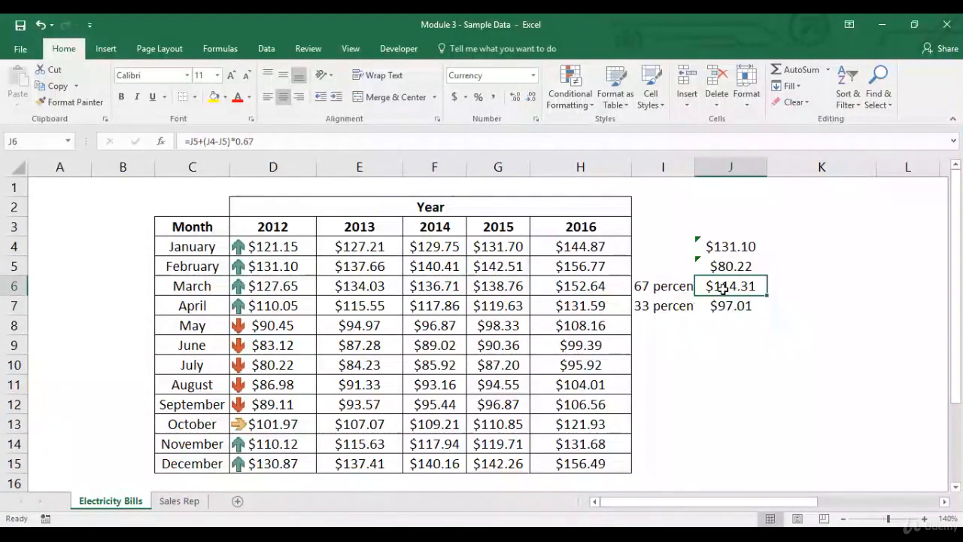
drag(276, 253, 273, 460)
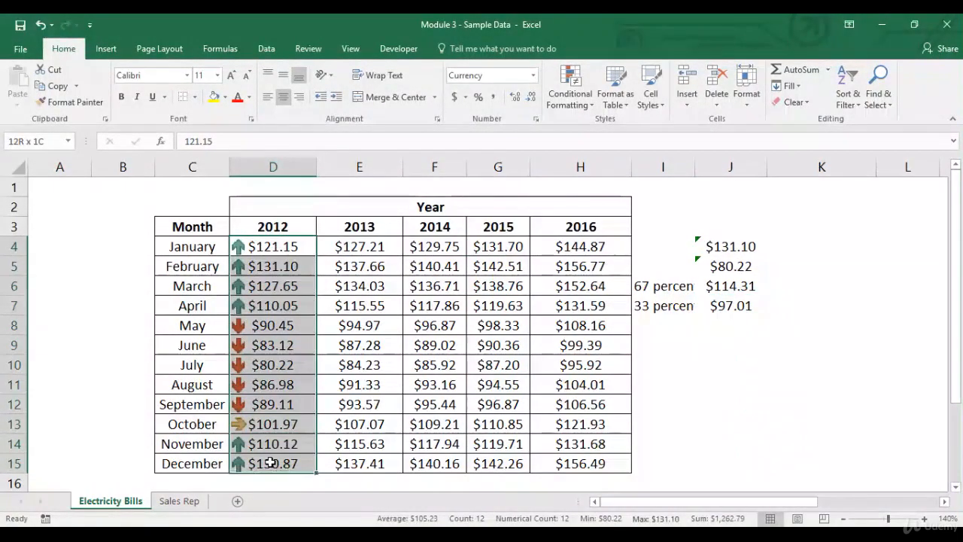
click(592, 112)
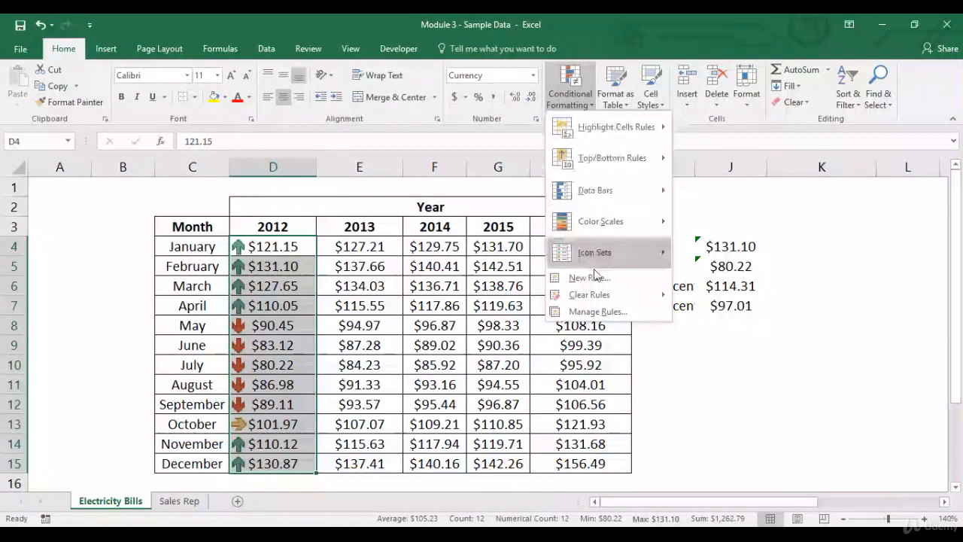
mouse_move(646, 295)
click(697, 298)
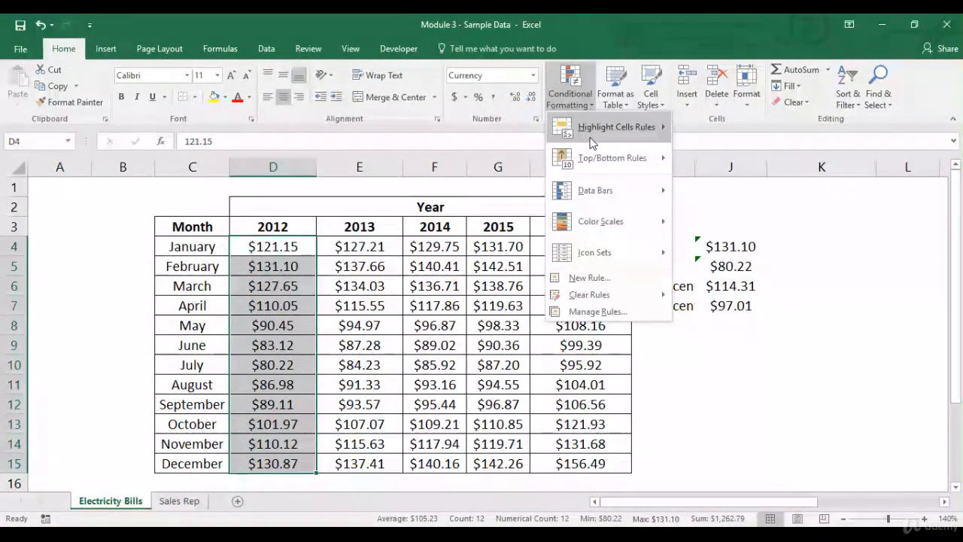
- Add a new rule formatting all 2012 cells with the three-arrows icon set at 67 and 33 percent
mouse_move(616, 126)
click(707, 339)
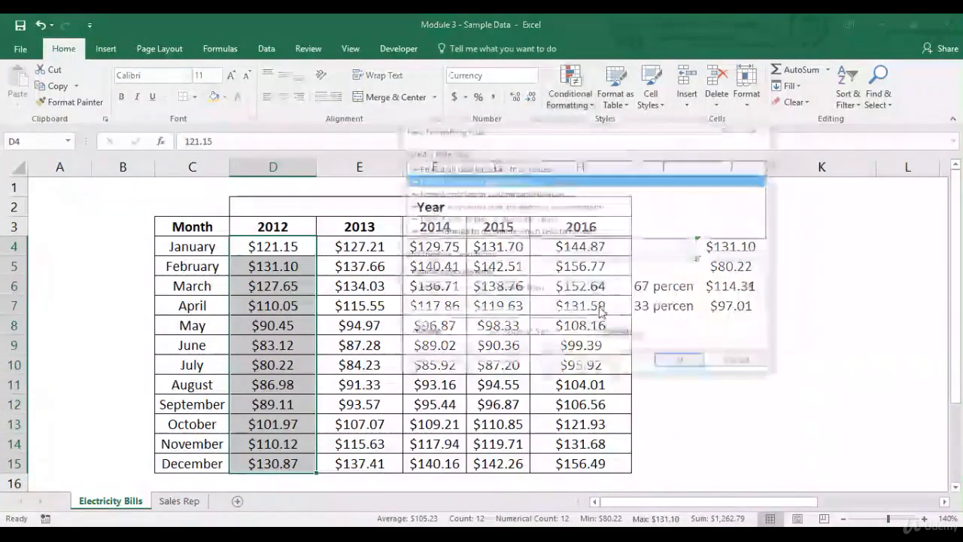
click(539, 167)
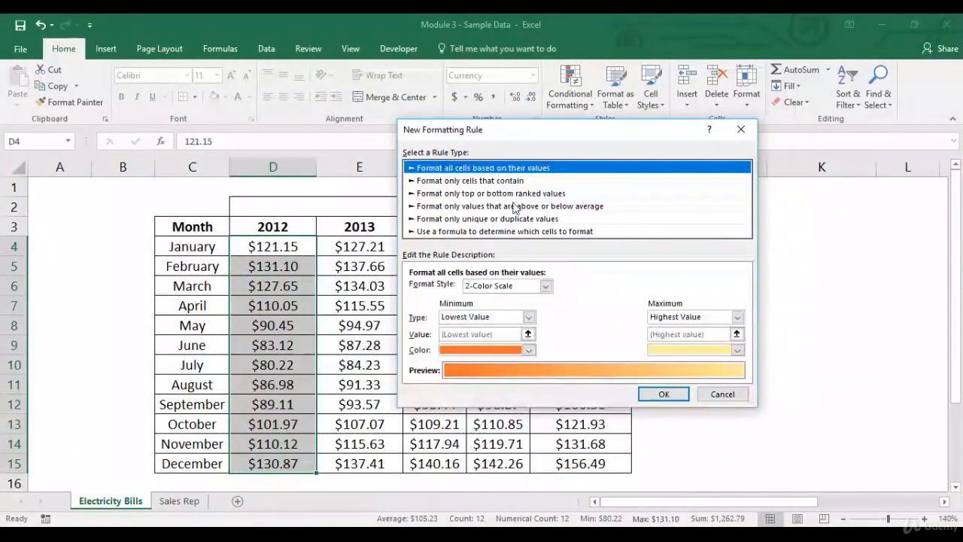
click(547, 284)
click(513, 328)
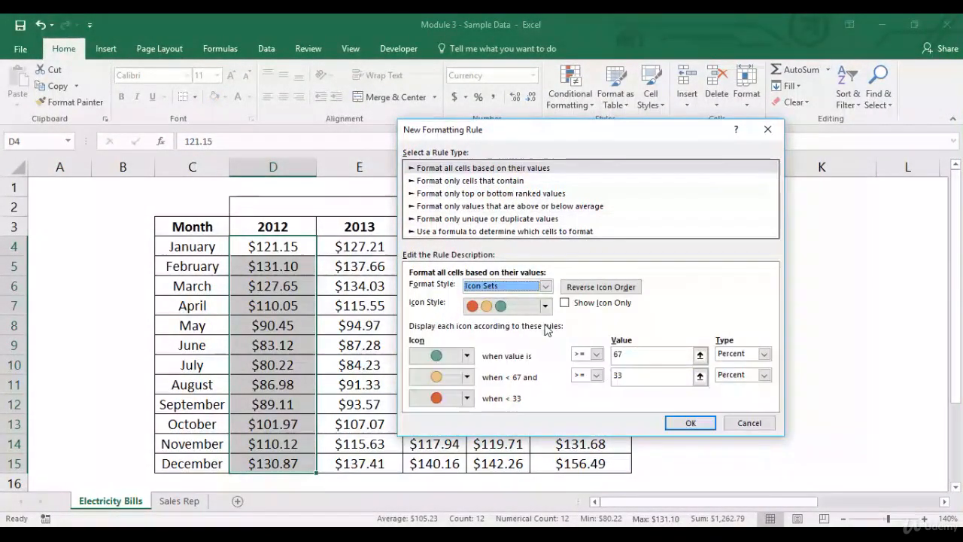
click(536, 307)
scroll(546, 367, up, 5)
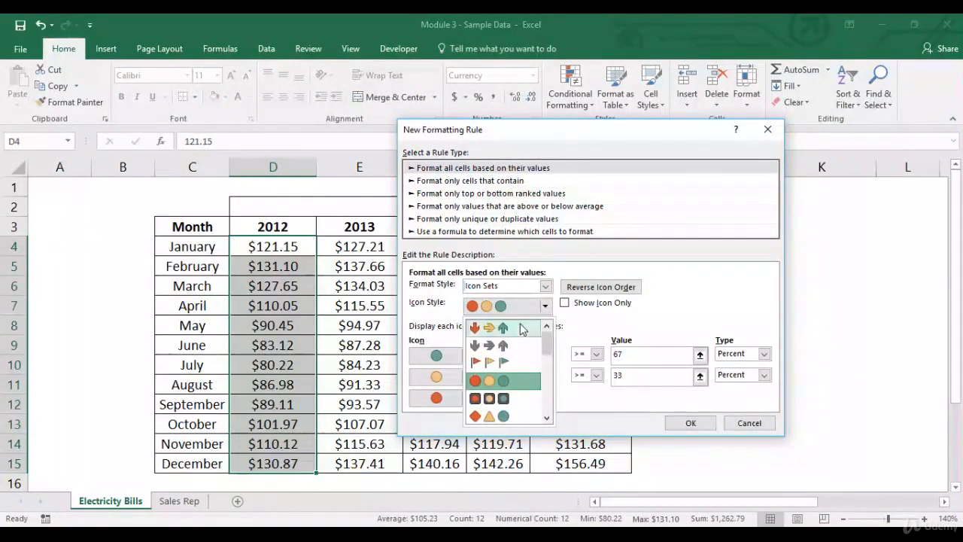
click(489, 328)
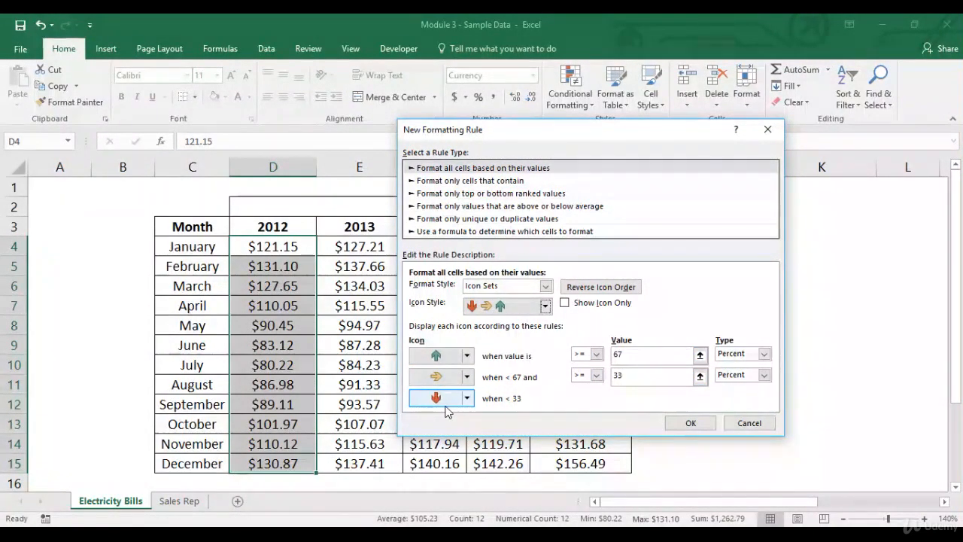
click(687, 424)
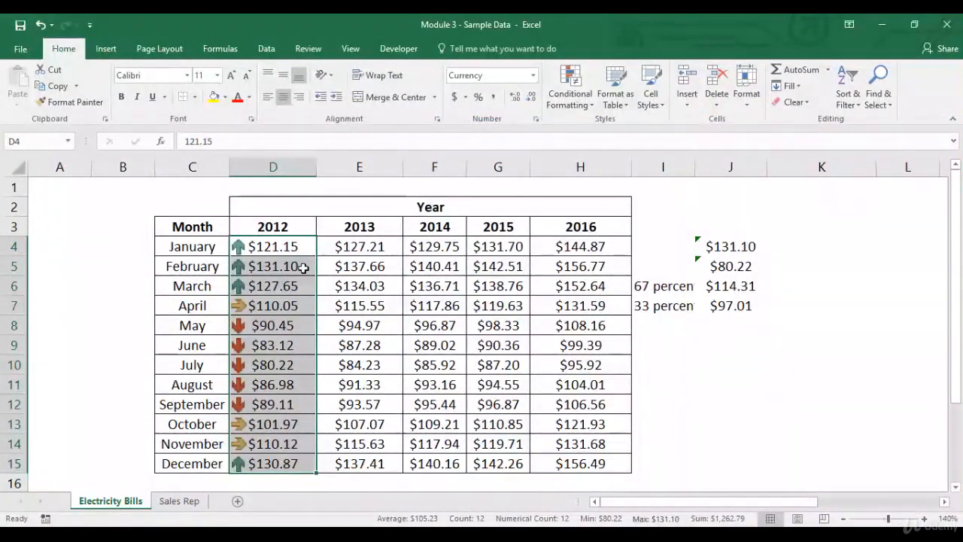
- Compare the 2012 values and their arrow icons against the 67 and 33 percent threshold values in J6 and J7
click(729, 292)
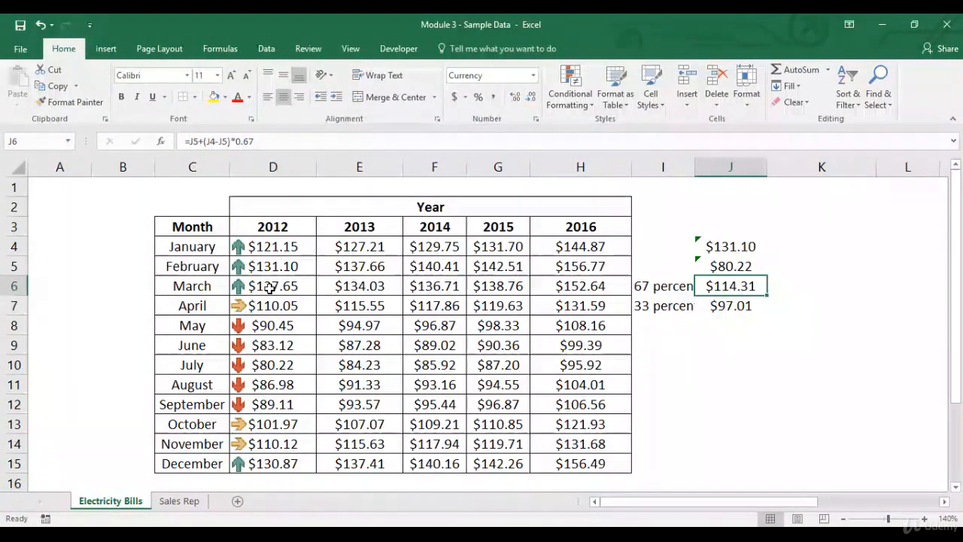
drag(269, 288, 275, 250)
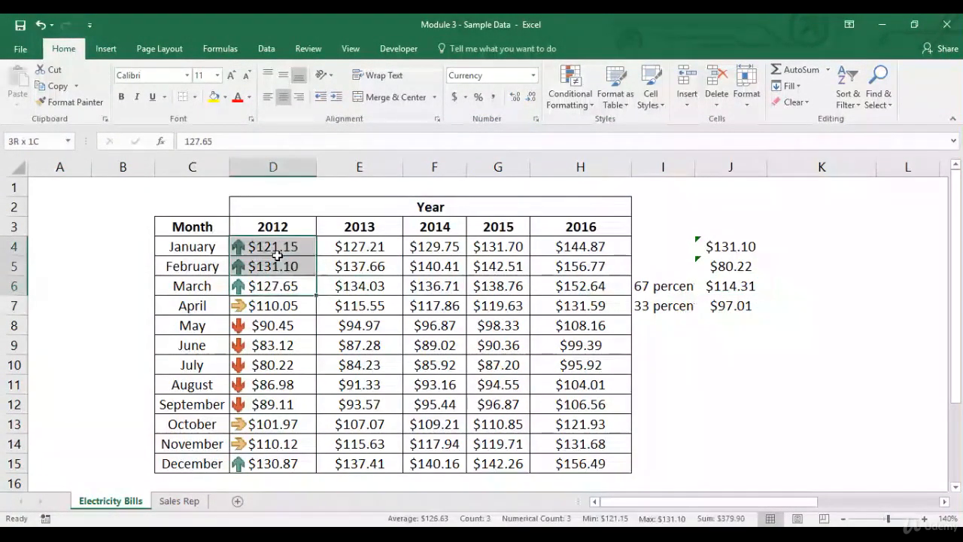
ctrl+click(277, 462)
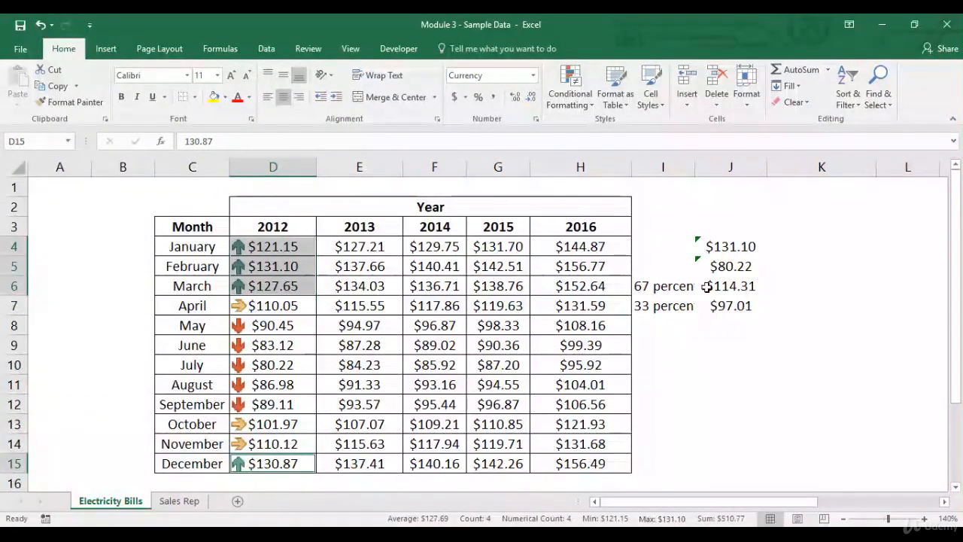
drag(728, 293, 736, 306)
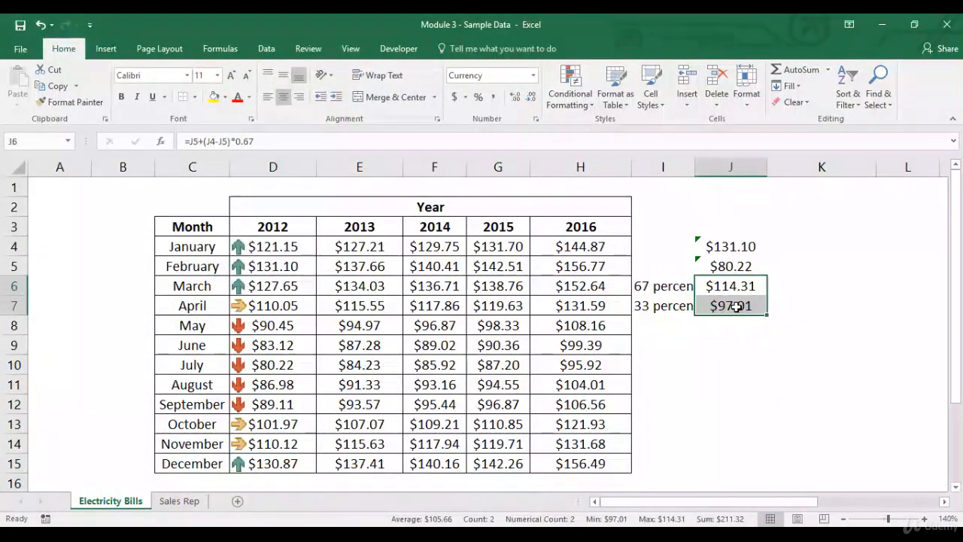
ctrl+click(296, 308)
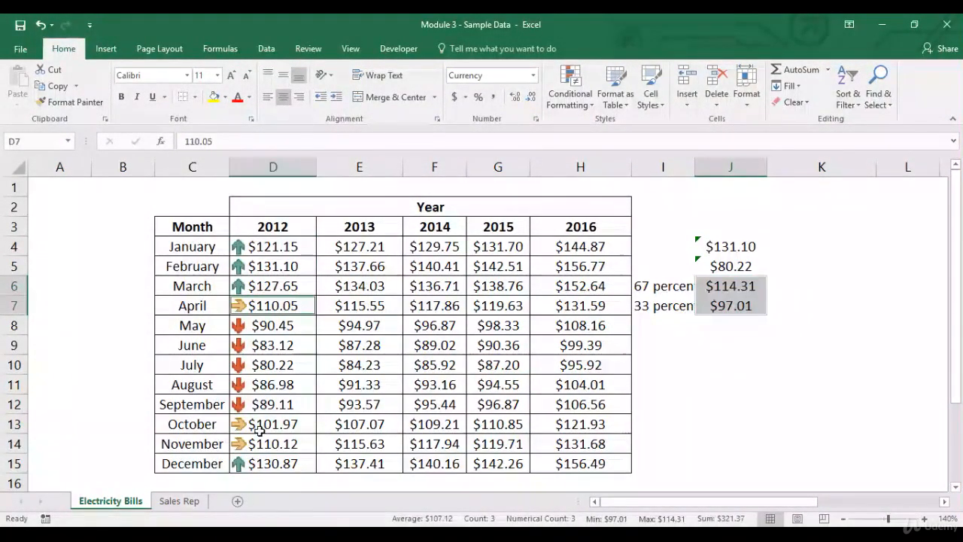
ctrl+click(276, 427)
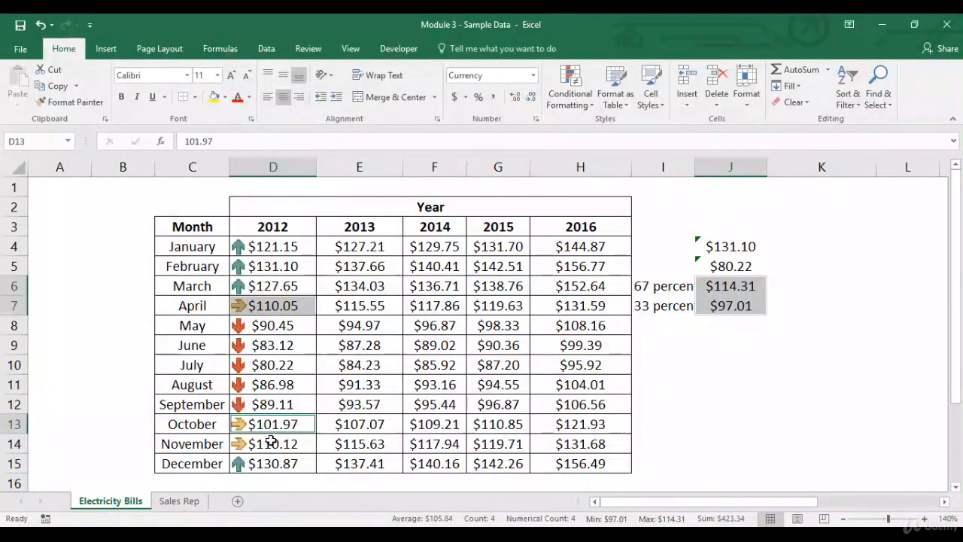
click(737, 306)
drag(301, 328, 294, 402)
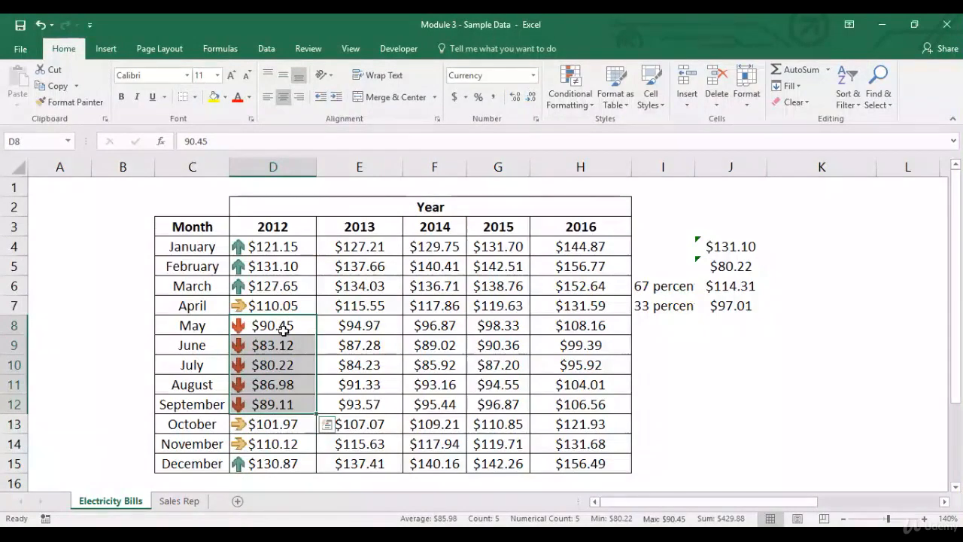
click(716, 361)
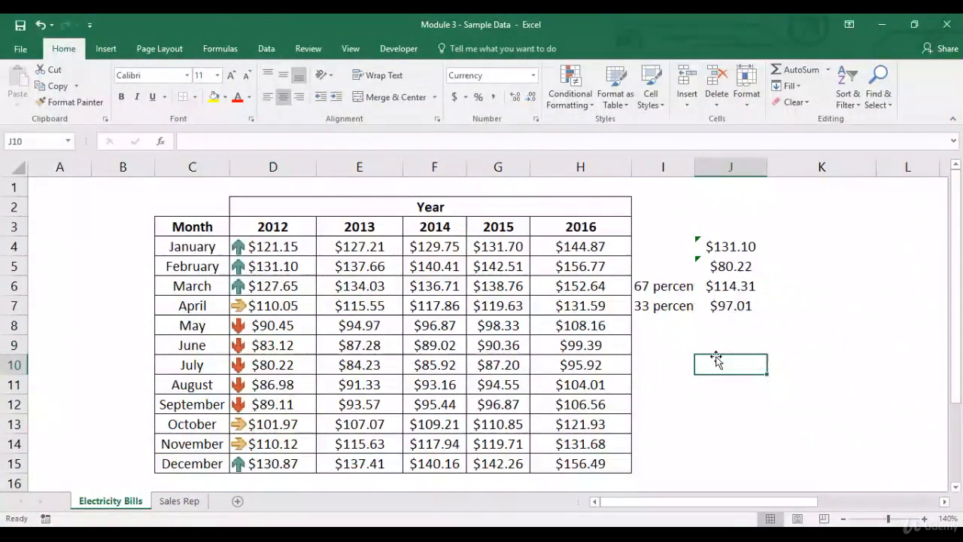
- Write the note min + (max-min)*% in J10 beside the threshold labels
text(min)
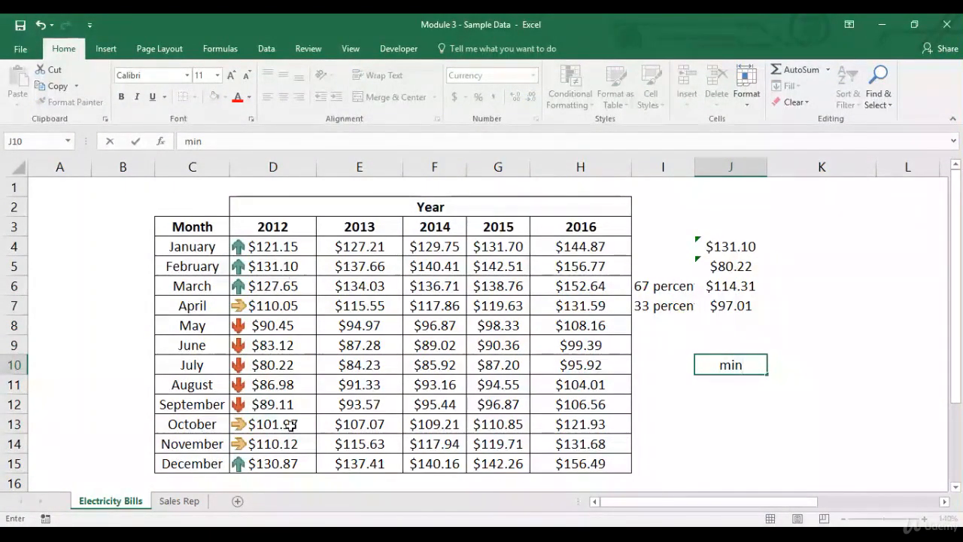
text( +)
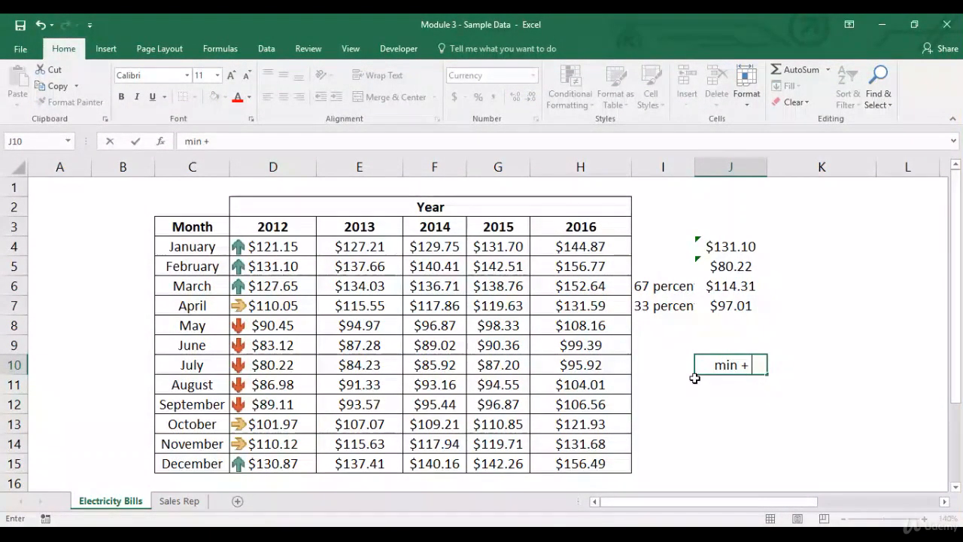
text( (max-min)*)
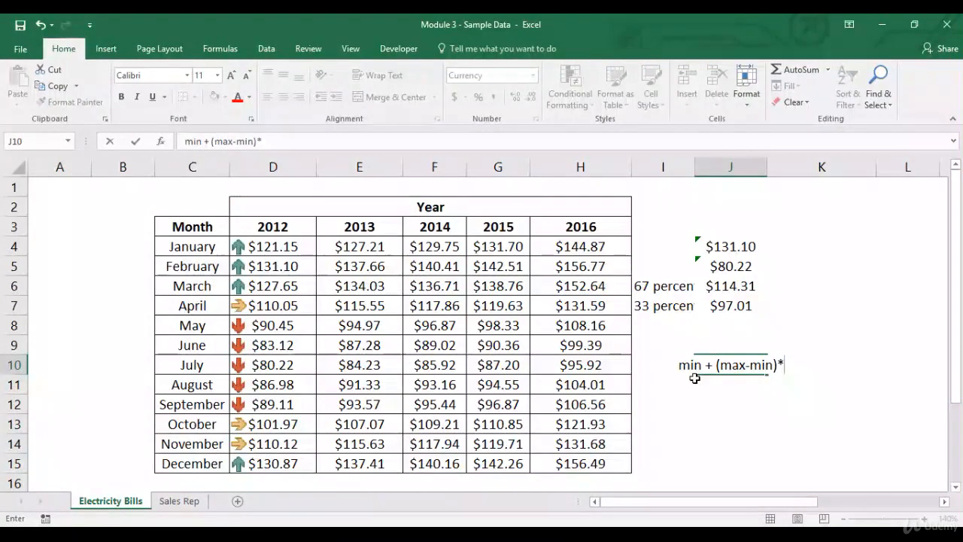
text(%)
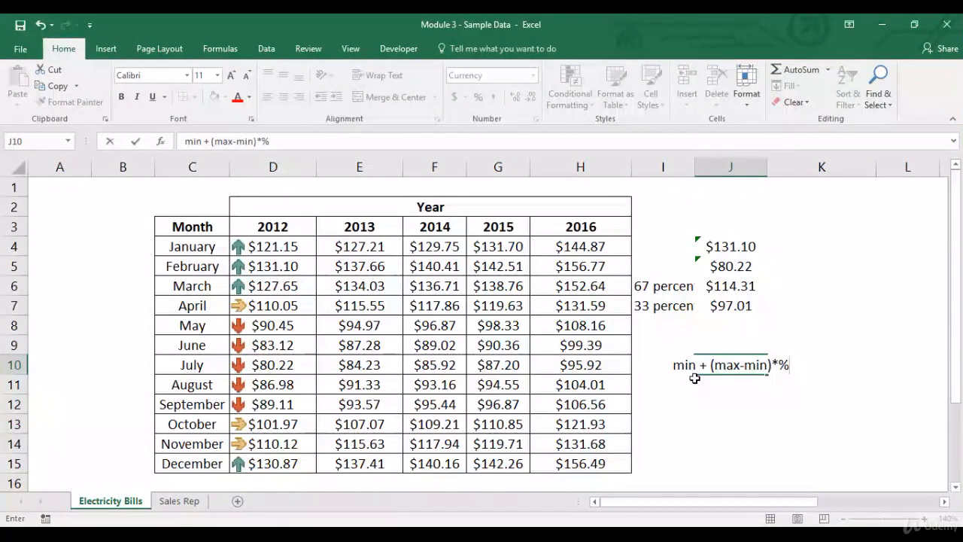
key(Return)
key(Up)
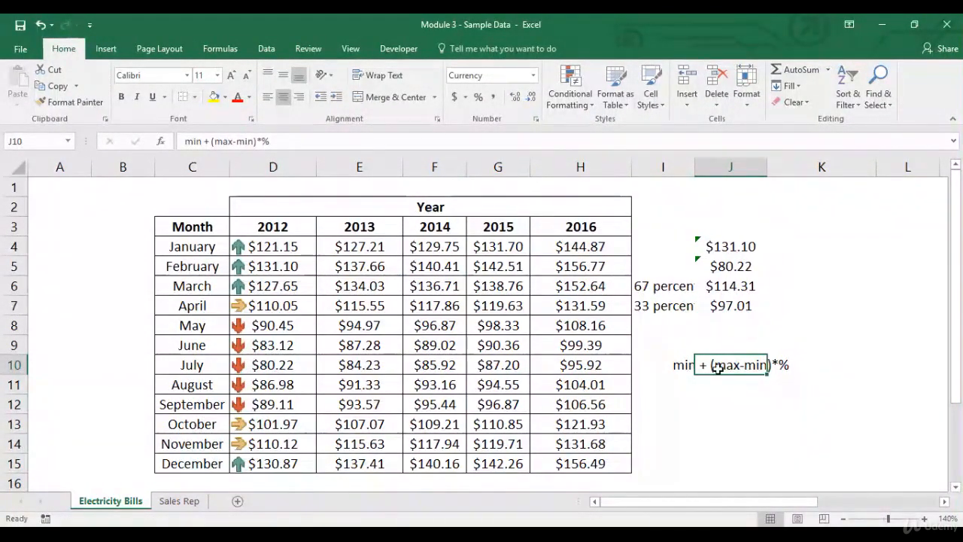
click(638, 288)
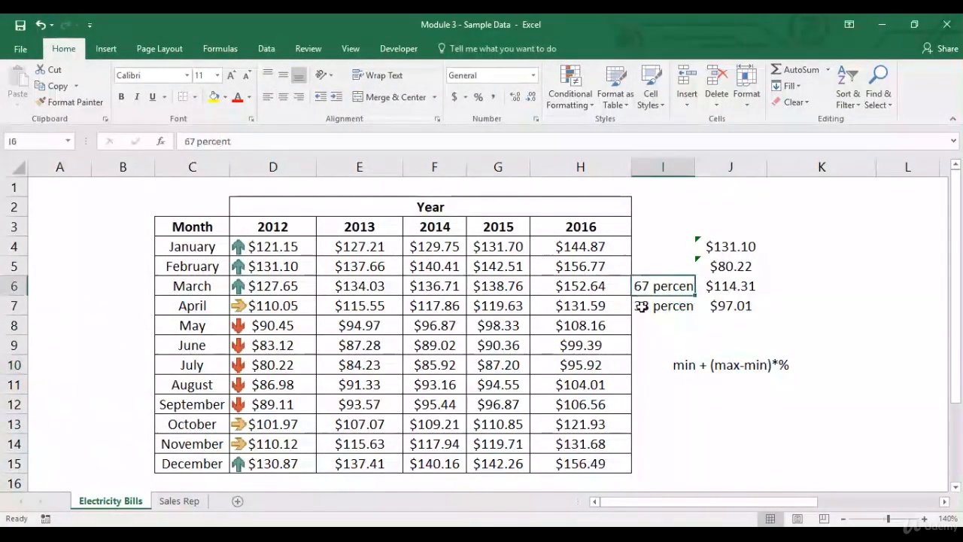
click(640, 306)
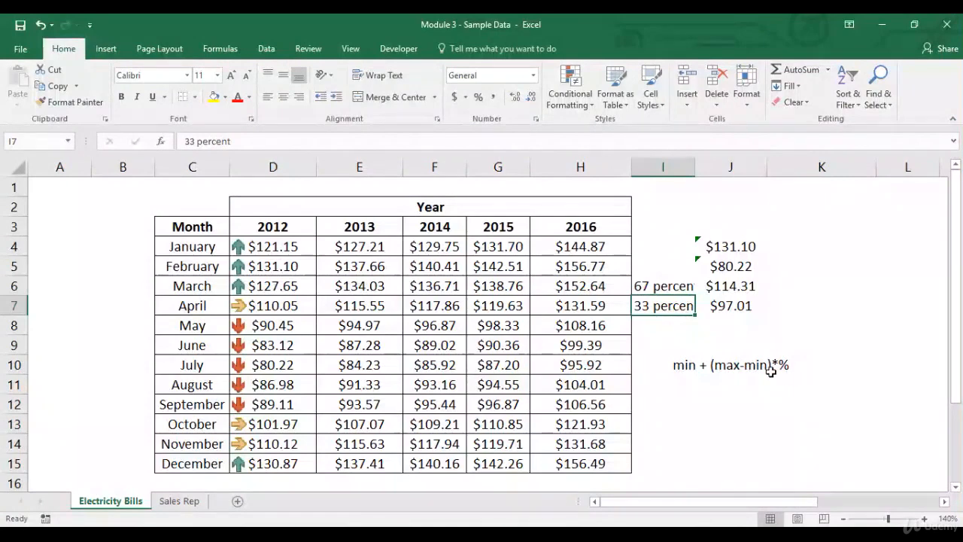
click(689, 366)
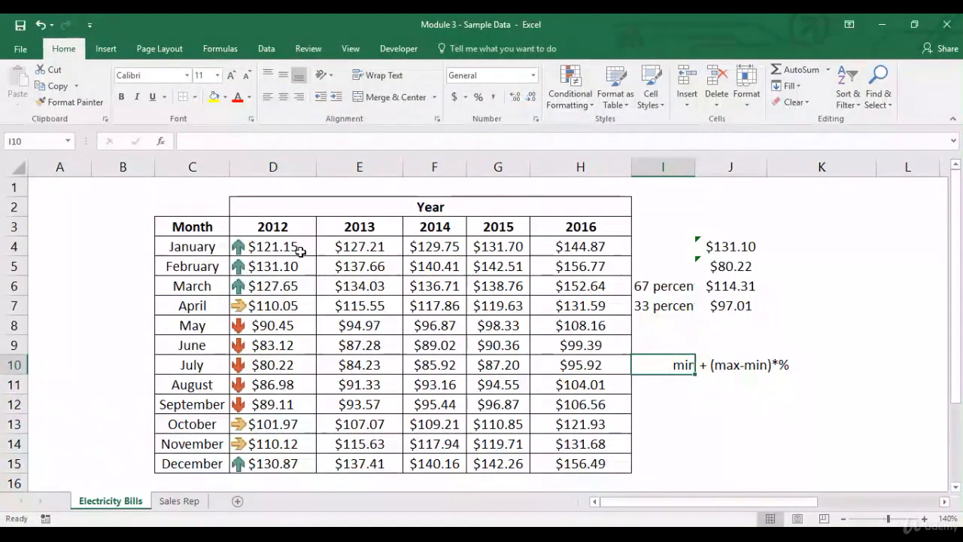
- Start another new rule for the 2012 values D4:D15 using Icon Sets with the three-arrows style
drag(271, 244, 272, 465)
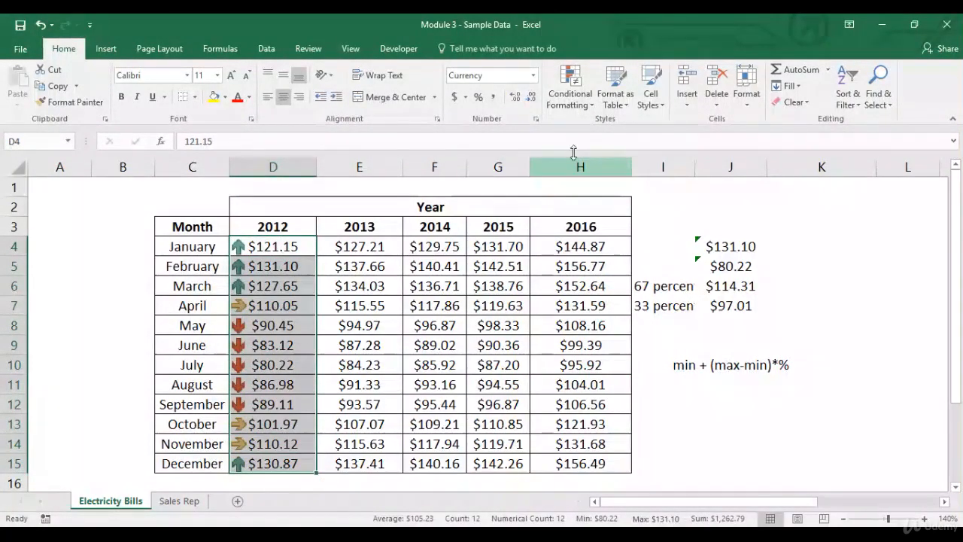
click(570, 99)
mouse_move(618, 126)
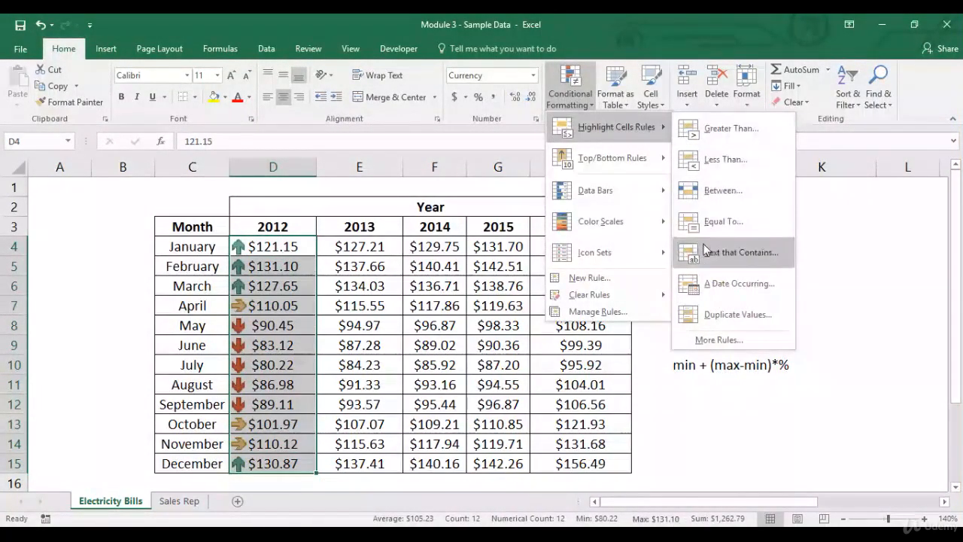
click(718, 340)
click(566, 198)
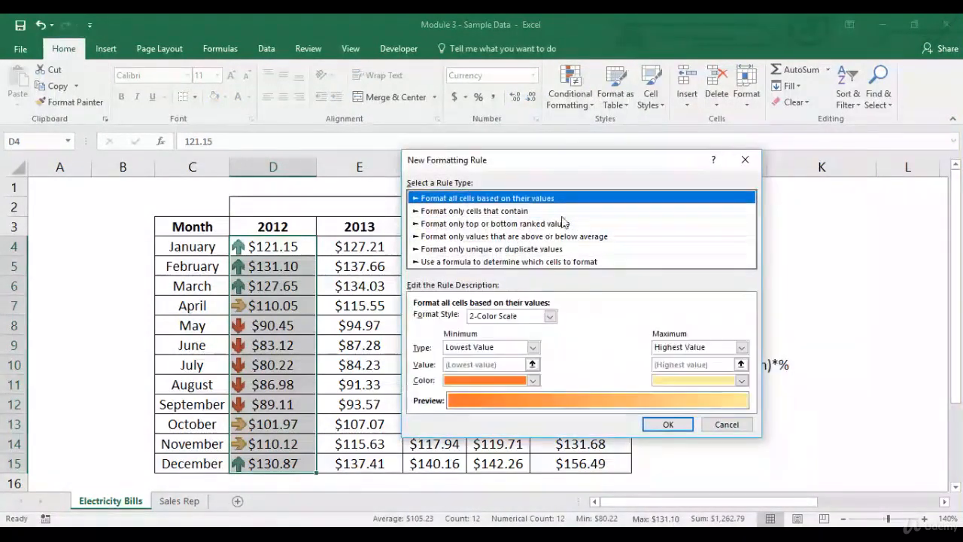
click(550, 317)
click(487, 357)
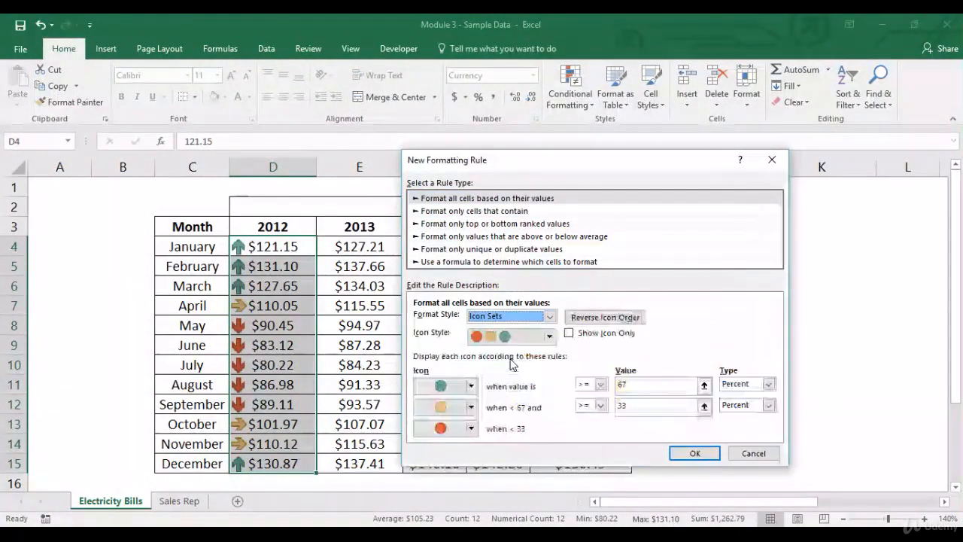
click(549, 337)
drag(551, 384, 551, 364)
click(532, 361)
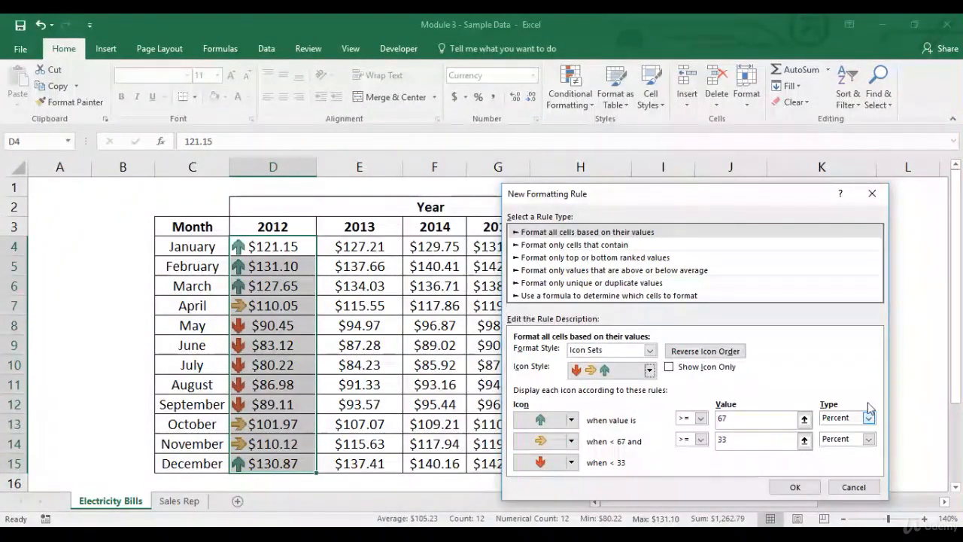
- Switch both icon thresholds to Number type, set them to 100 and 90, and apply the rule
click(869, 418)
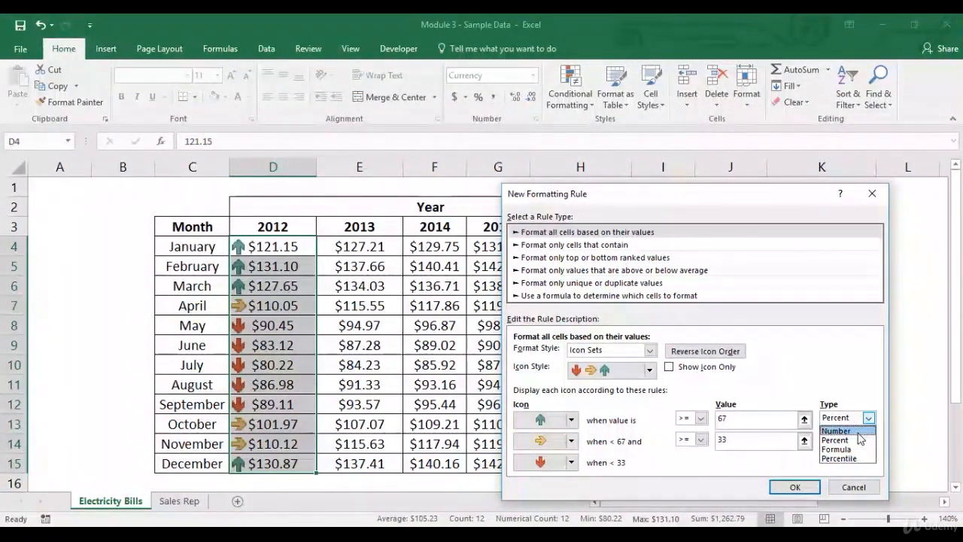
click(858, 432)
click(869, 440)
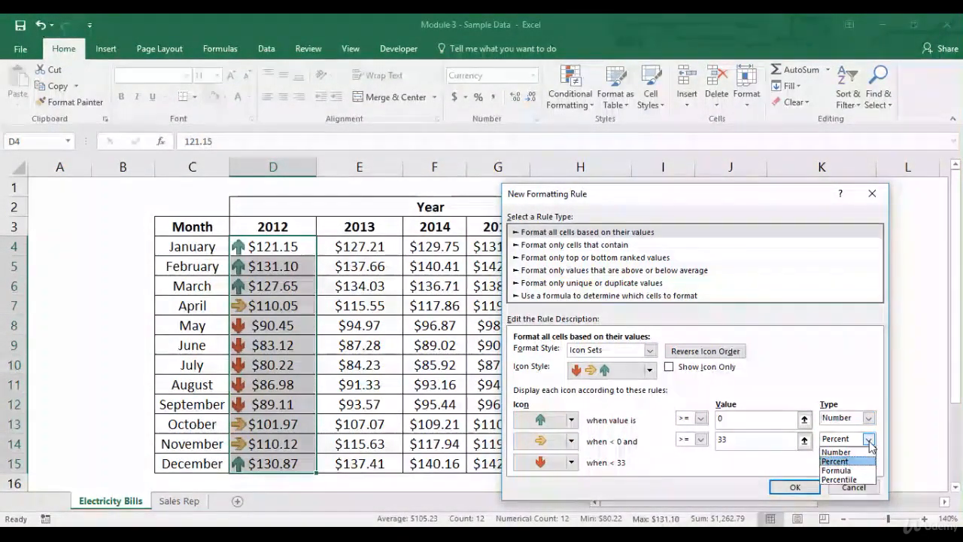
click(862, 453)
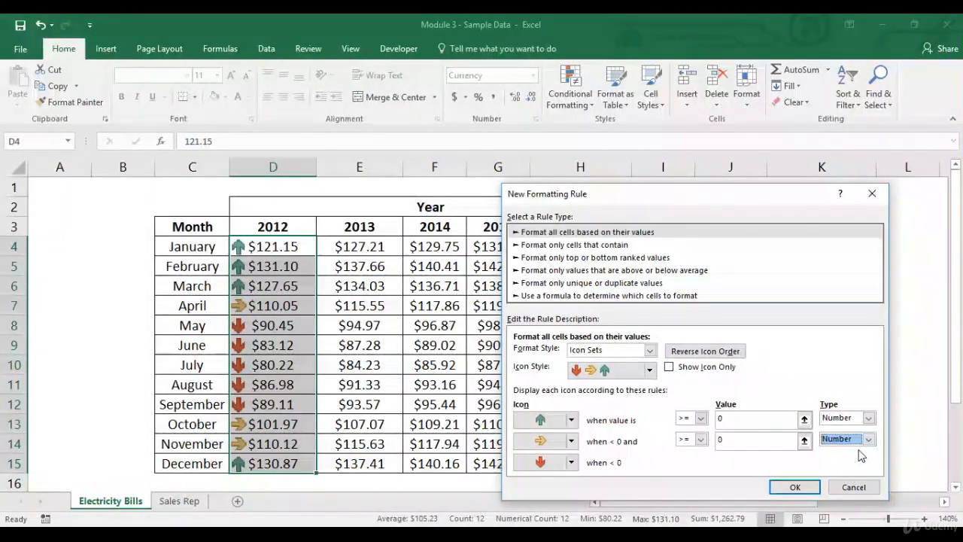
click(737, 420)
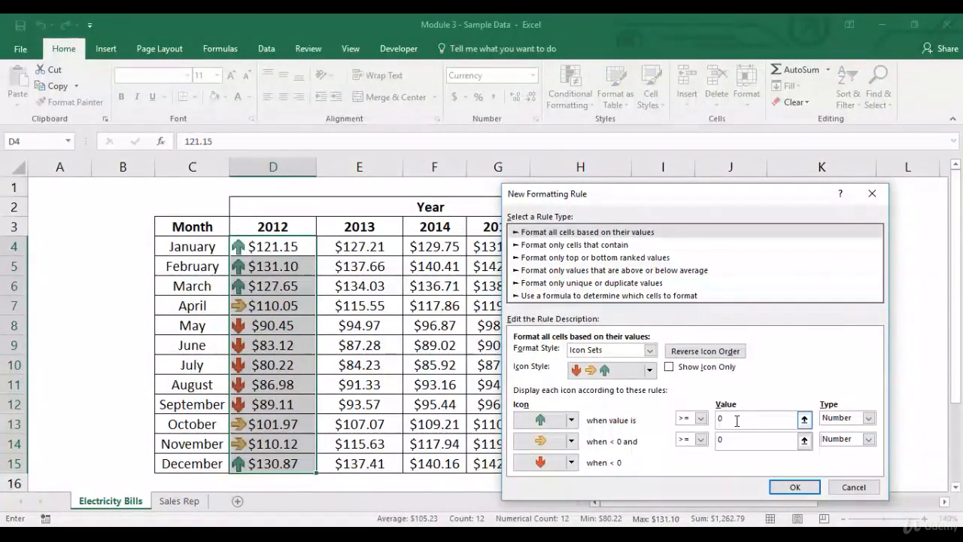
key(BackSpace)
text(100)
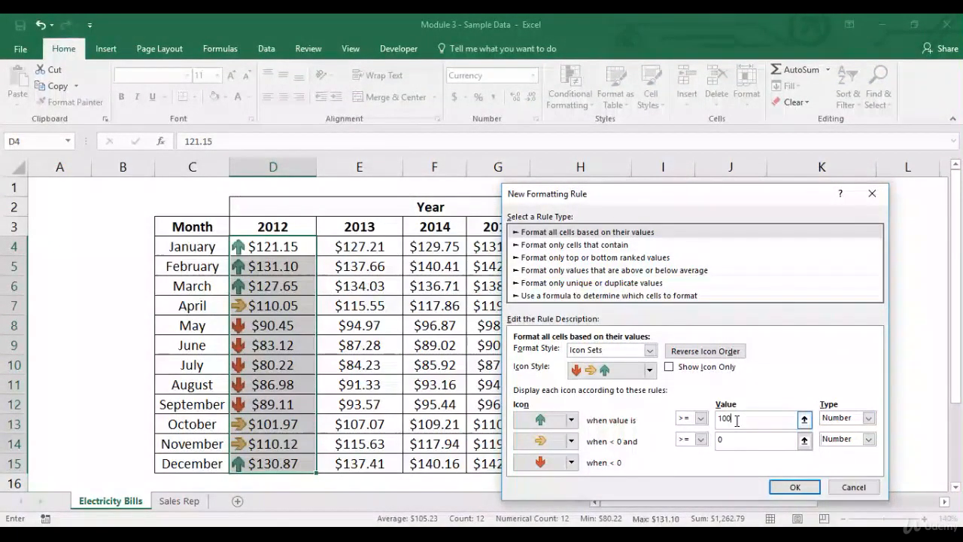
click(729, 441)
key(BackSpace)
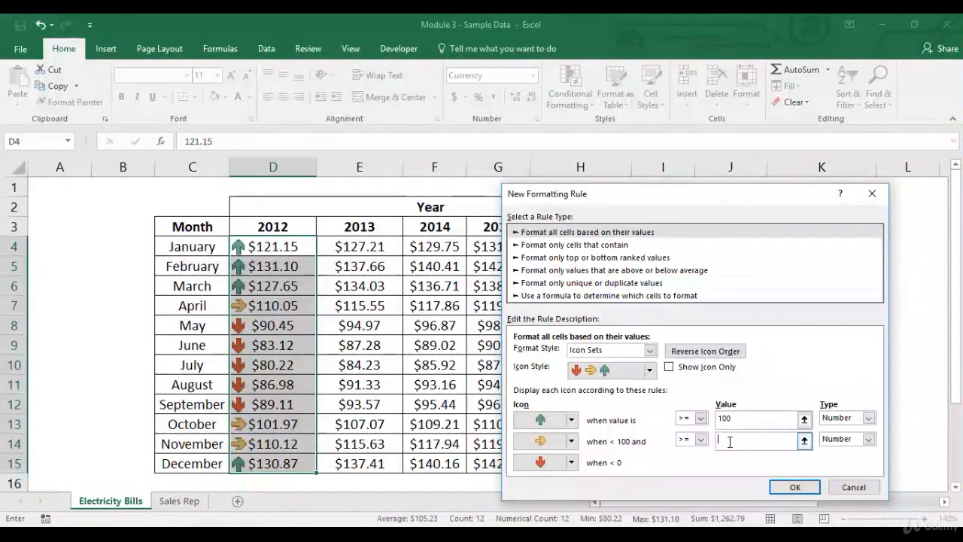
text(90)
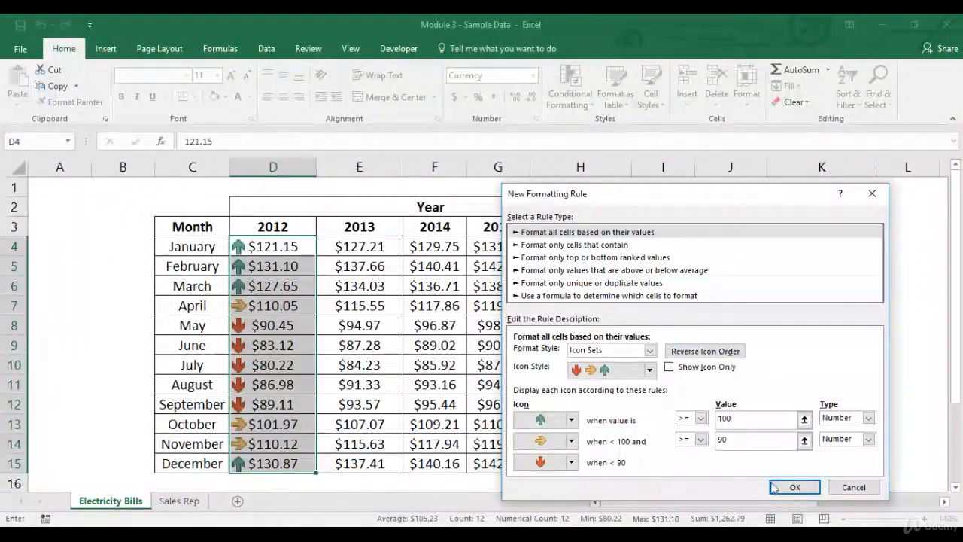
click(794, 488)
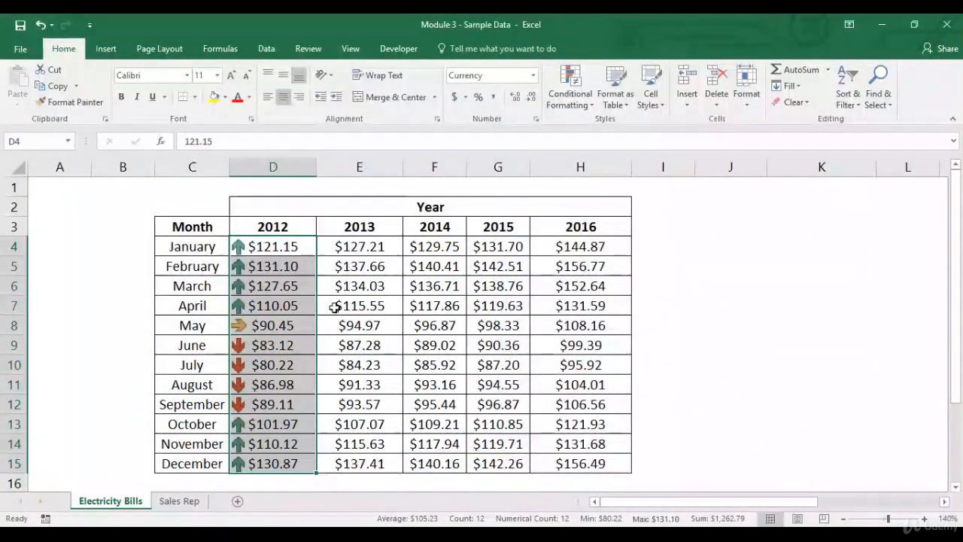
- Select the groups of 2012 values to compare their arrow icons against the 100 and 90 thresholds
drag(281, 246, 275, 305)
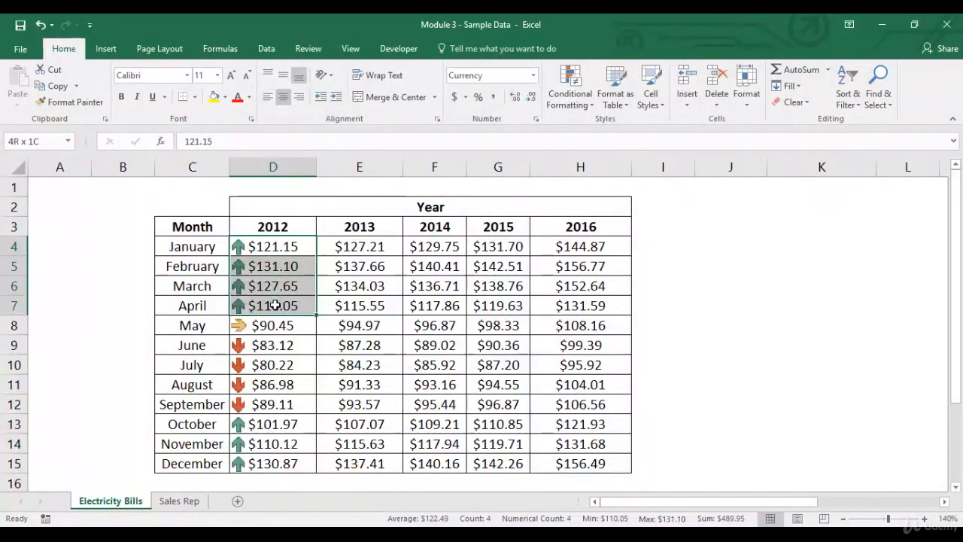
drag(287, 424, 279, 454)
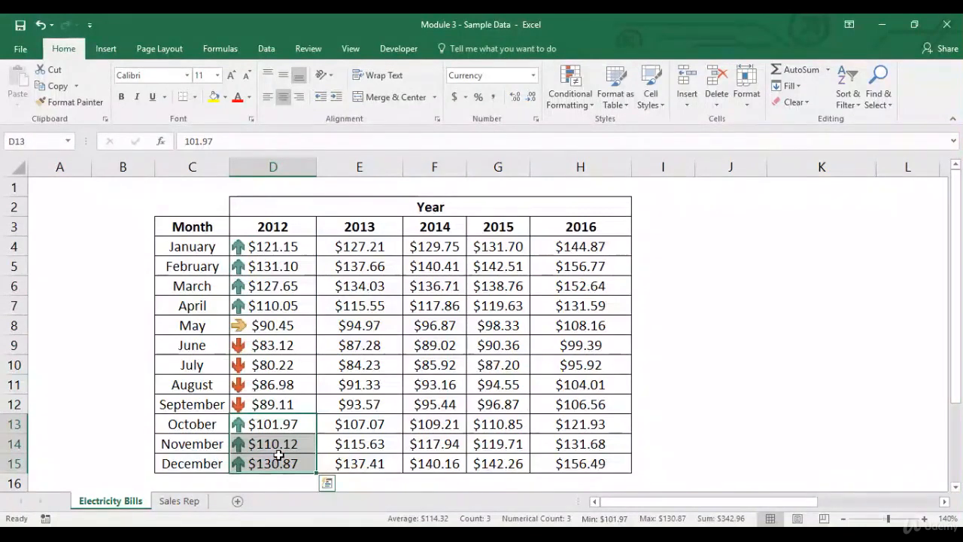
click(296, 325)
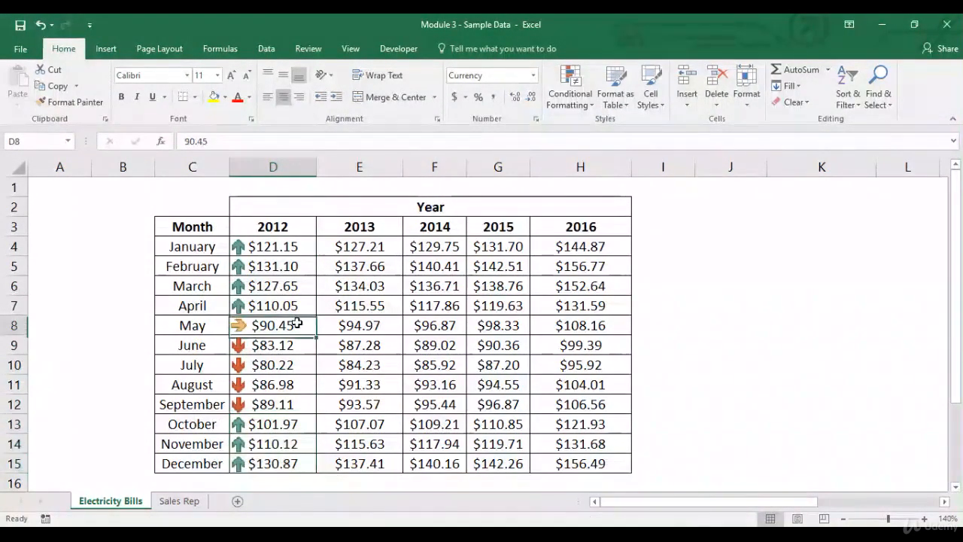
drag(288, 345, 283, 404)
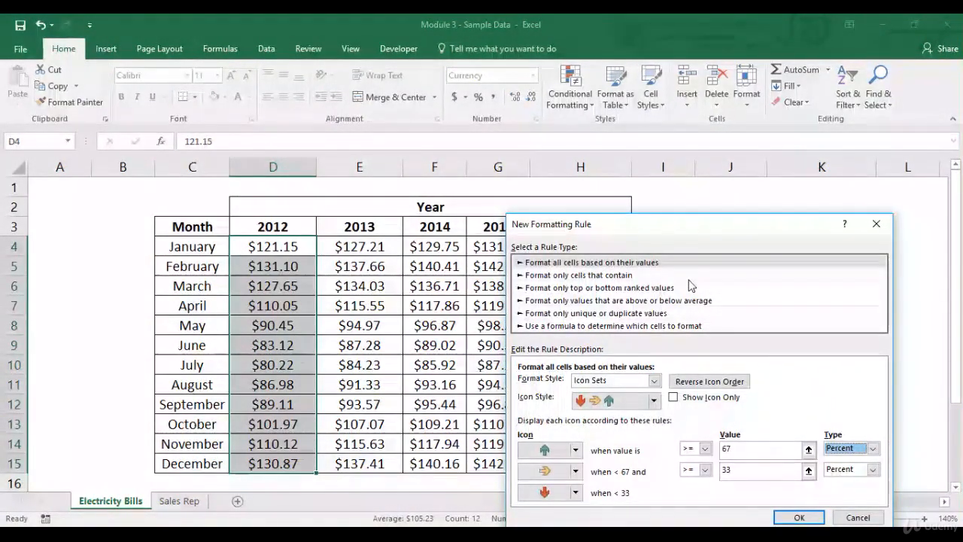
- Start a formula-based rule for the 2012 values and enter the formula =if(D4>100,1,0)
click(662, 325)
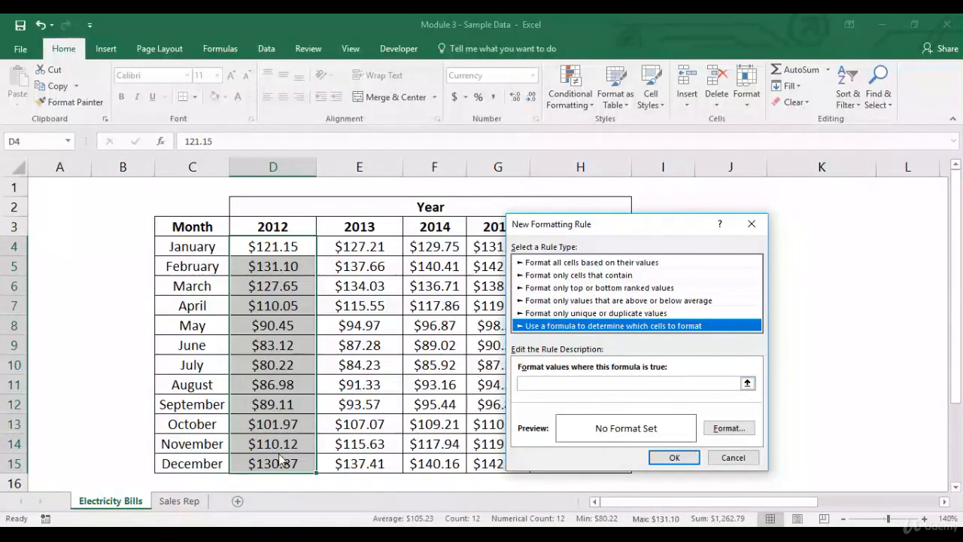
click(559, 383)
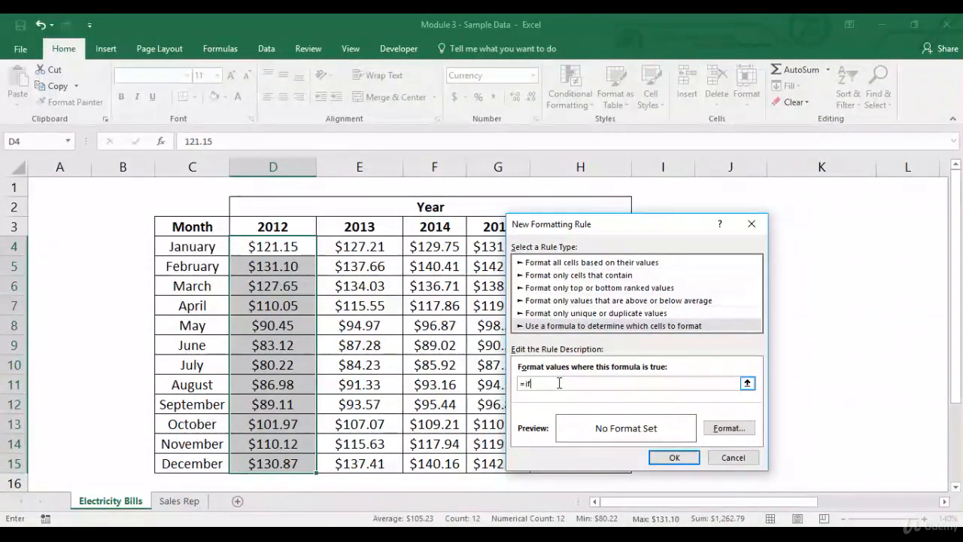
text(()
click(277, 247)
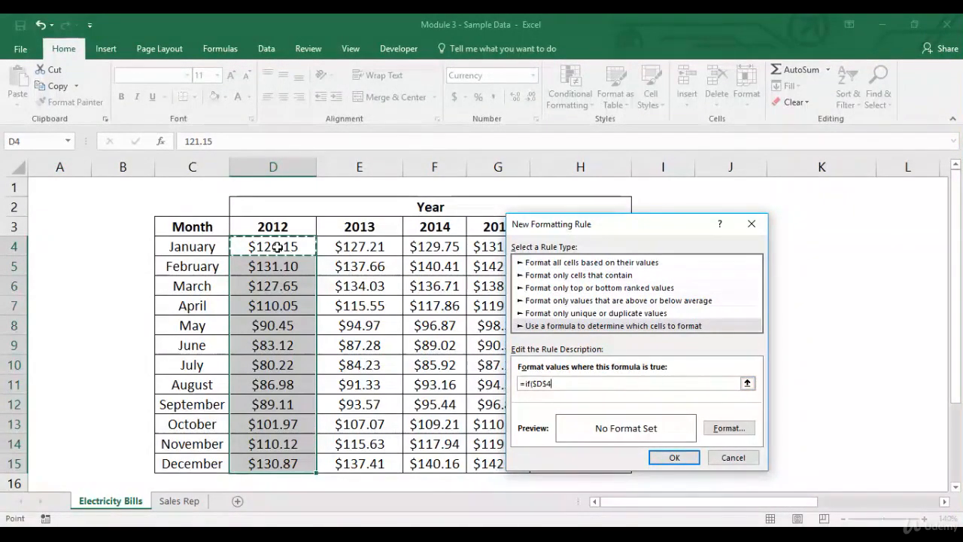
key(F4)
key(F4)
key(F4)
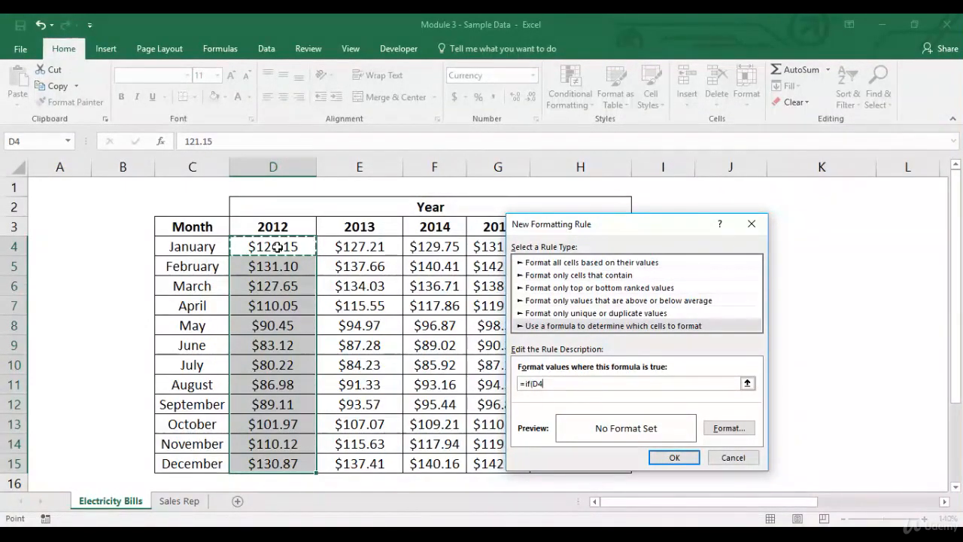
text(>100,1)
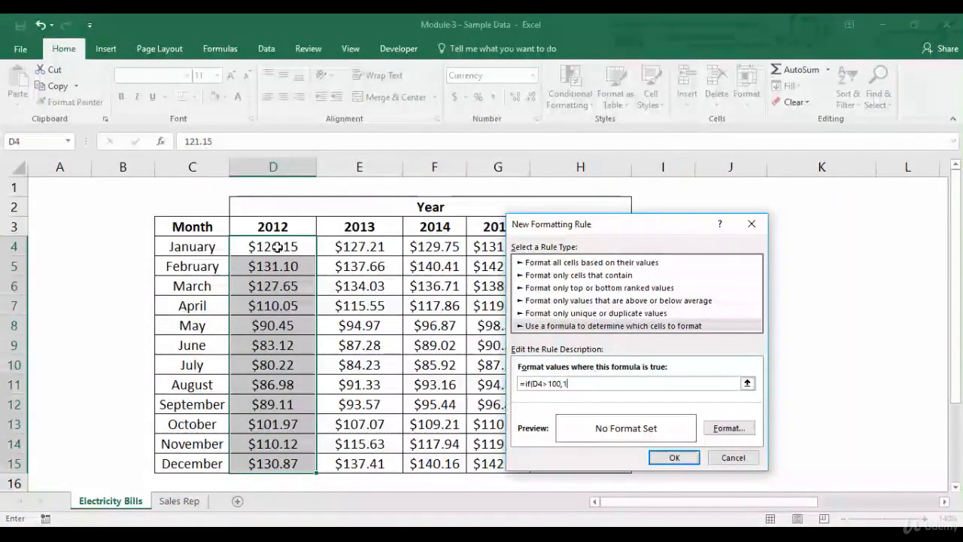
text(,0))
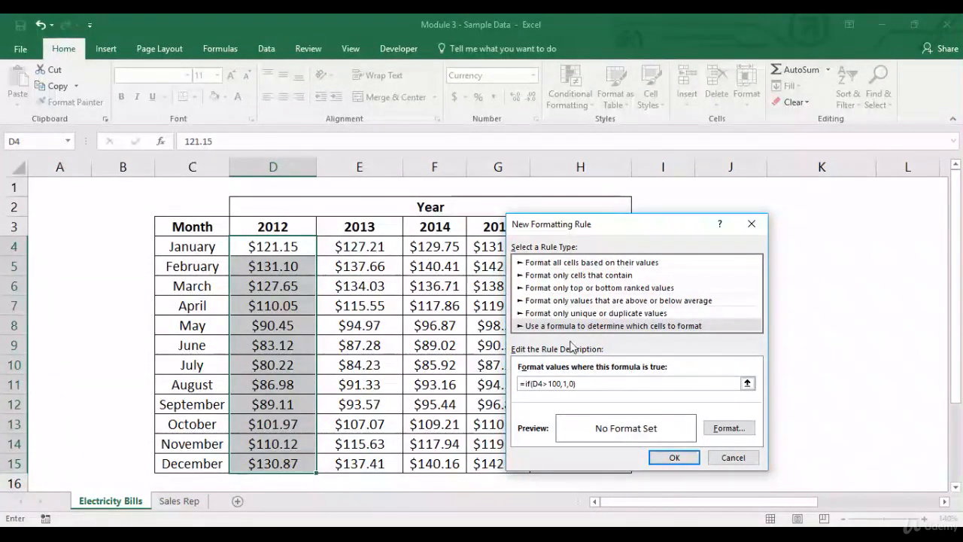
- Give the formula rule a blue fill format and apply it
click(729, 427)
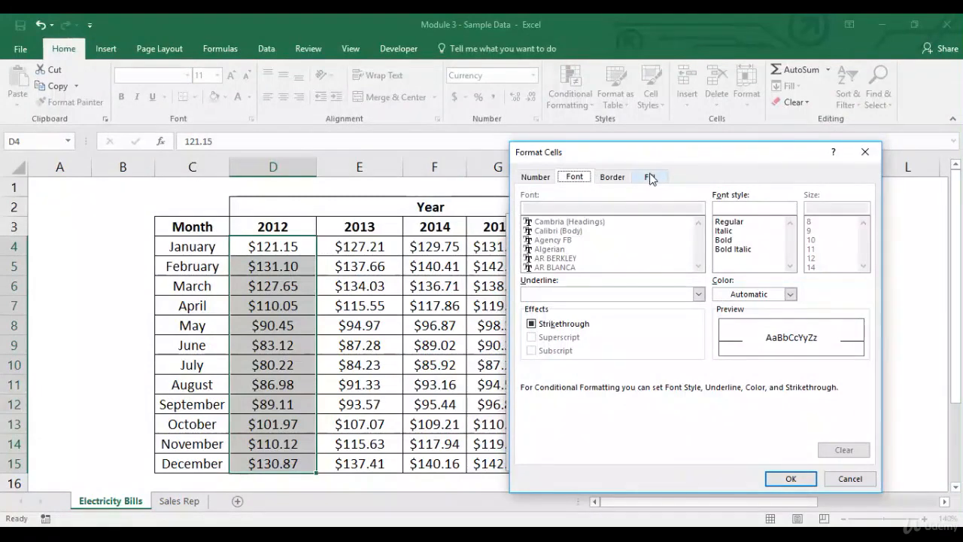
click(651, 177)
click(585, 229)
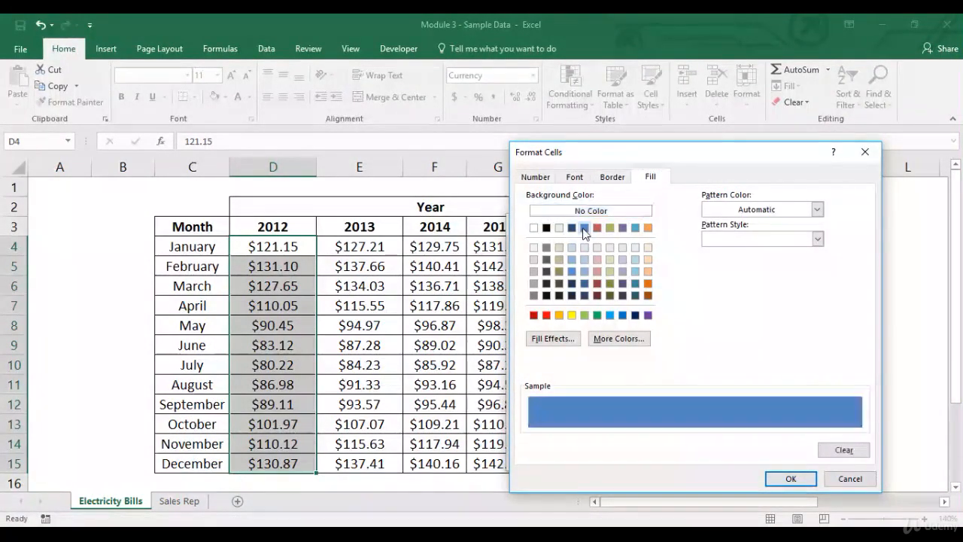
click(791, 479)
click(675, 456)
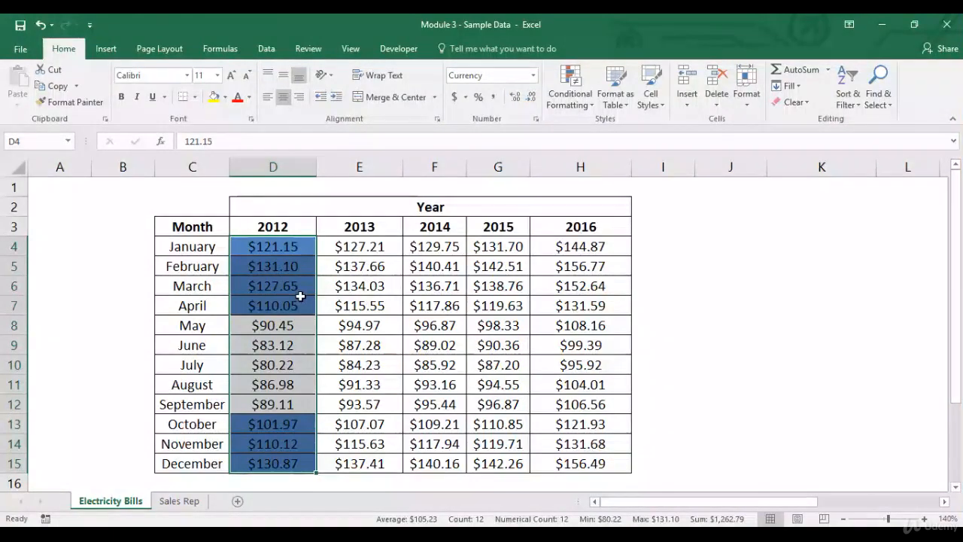
- Clear the conditional formatting rules from the 2012 cells D4:D15
click(645, 246)
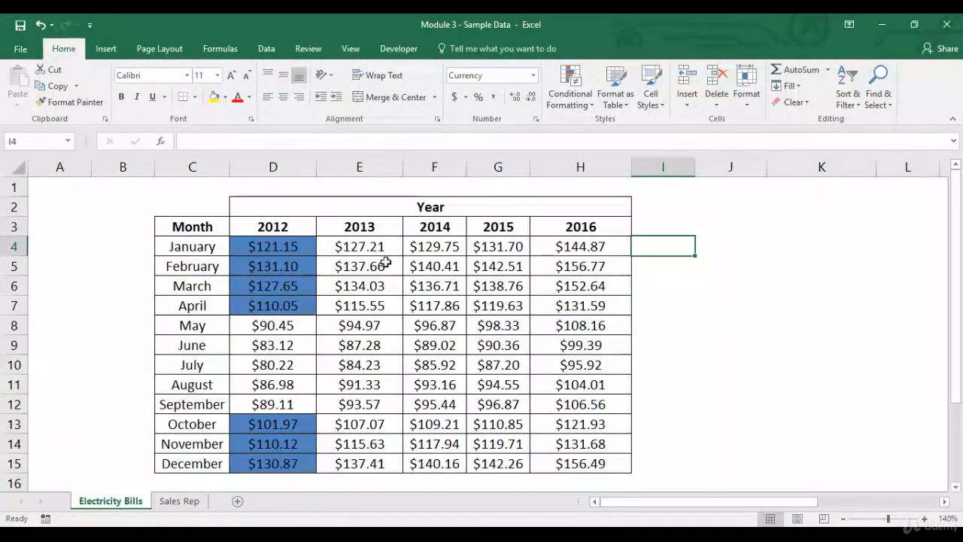
drag(301, 248, 284, 396)
drag(277, 457, 276, 462)
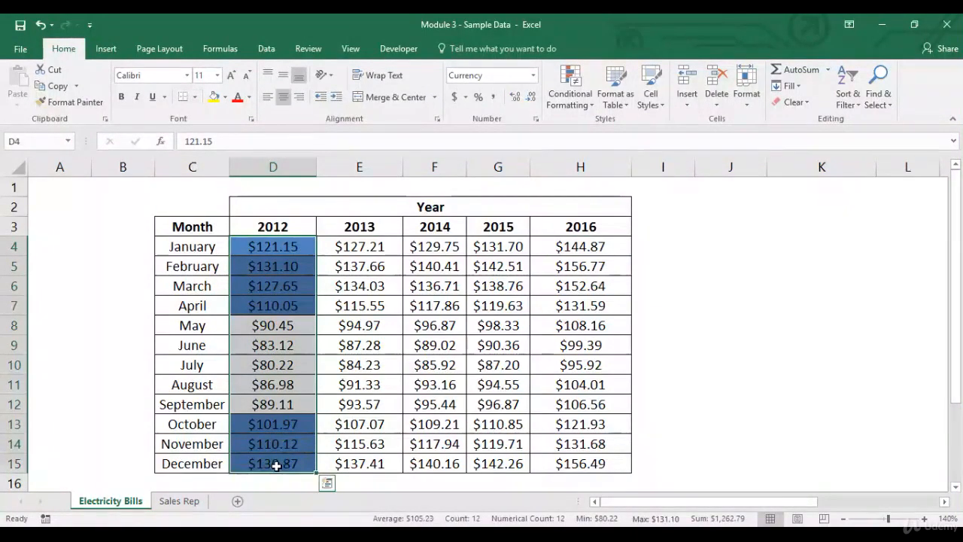
click(569, 91)
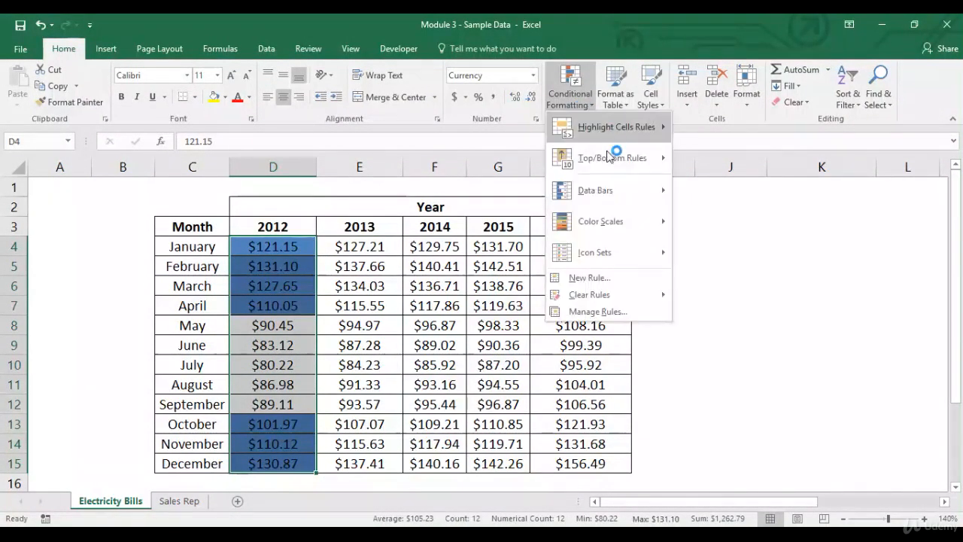
mouse_move(647, 295)
click(712, 295)
- Create a formula-based rule for the month names C4:C15 using =SUM(D4:H4)>500
drag(215, 248, 203, 462)
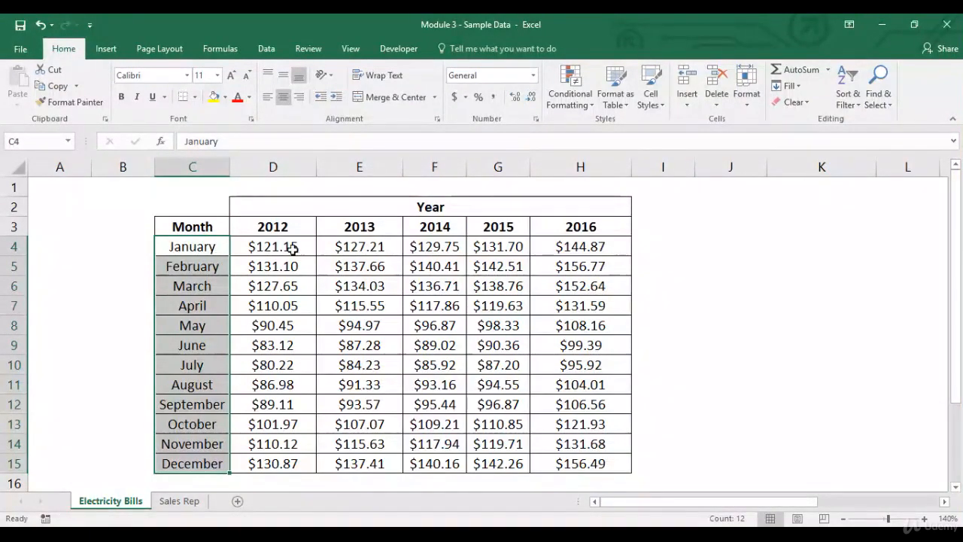
click(577, 110)
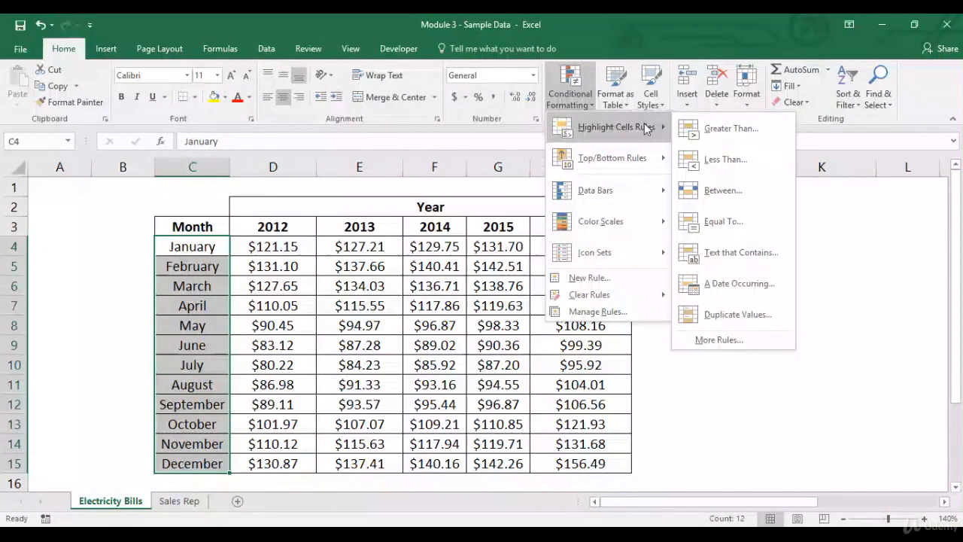
click(719, 339)
click(552, 327)
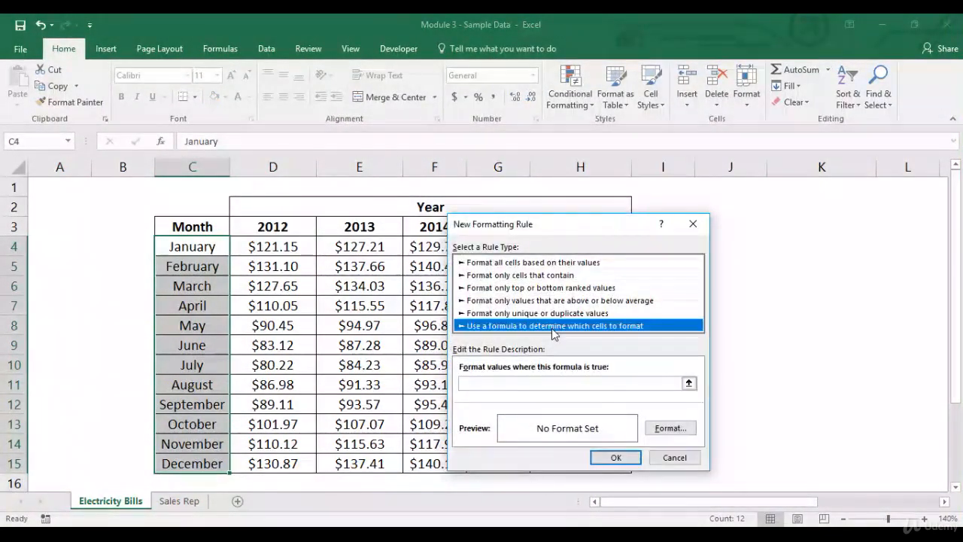
click(540, 383)
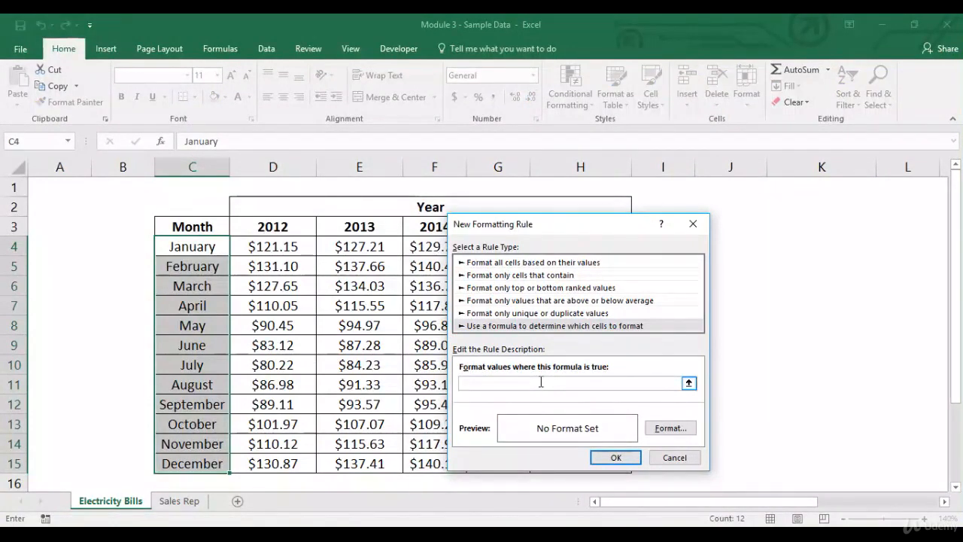
text(=SUM()
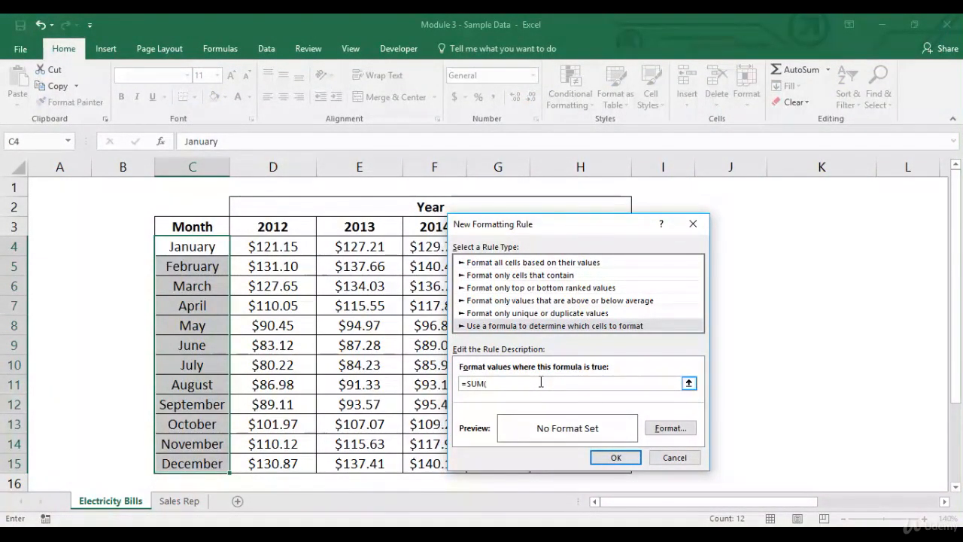
drag(588, 221, 804, 206)
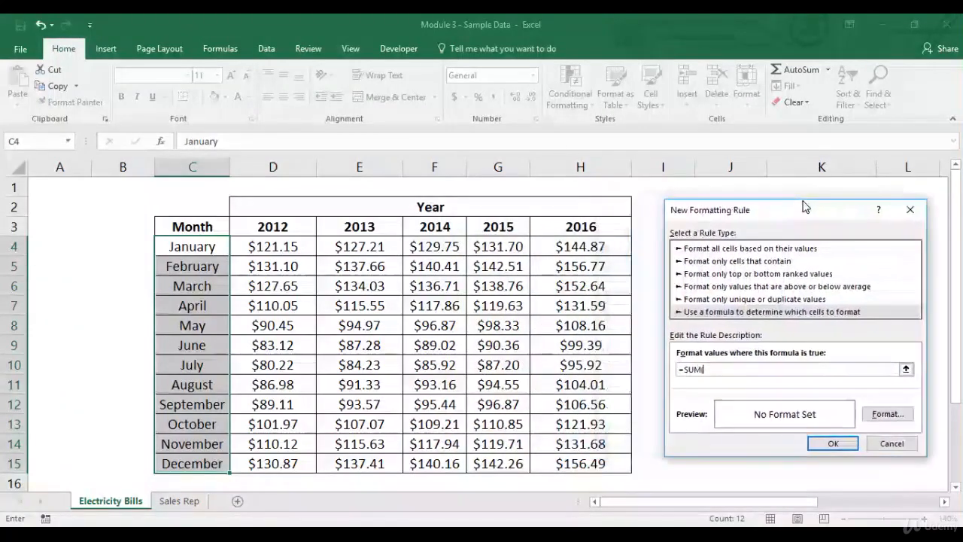
drag(280, 244, 579, 245)
key(F4)
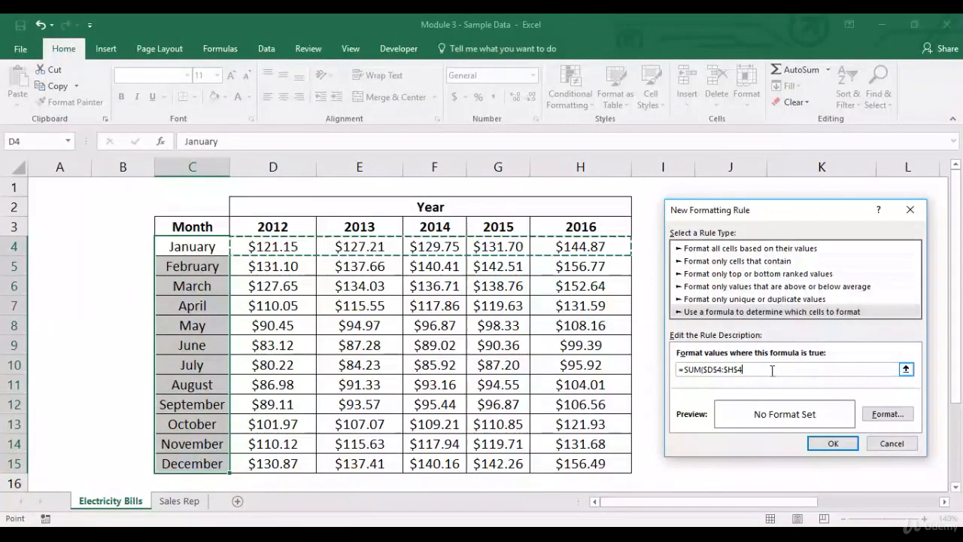
key(F4)
key(F4)
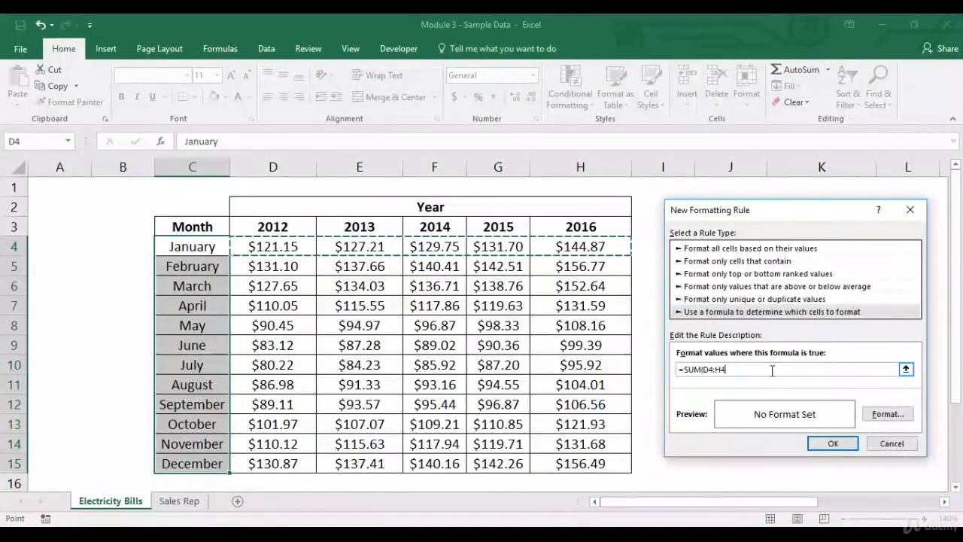
text()>500)
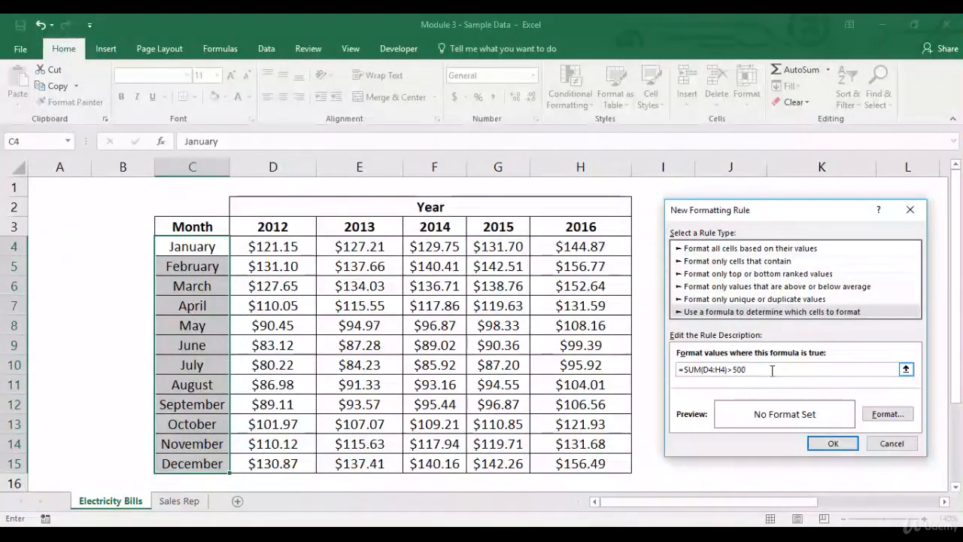
- Give the month rule a light red background with a dark blue vertical-stripe pattern fill, and apply the rule
click(895, 415)
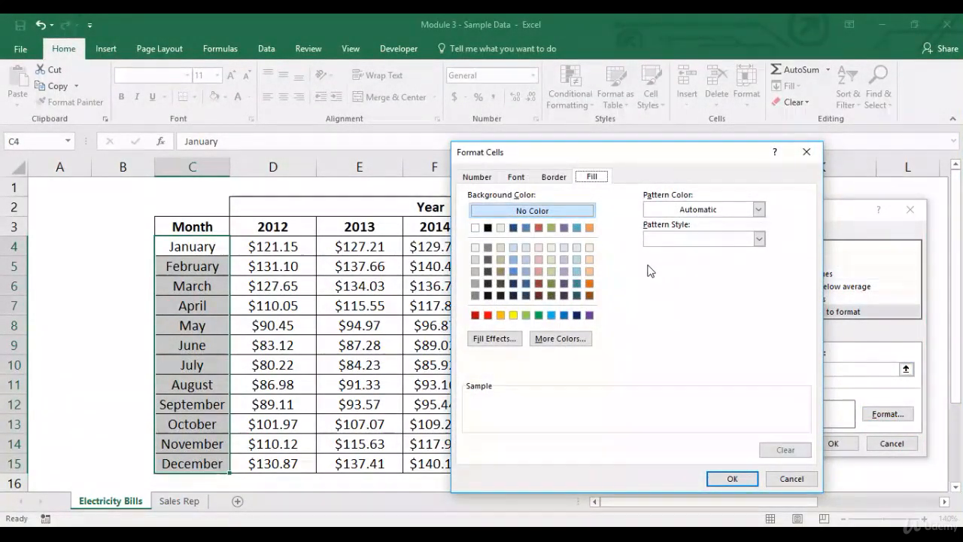
click(539, 272)
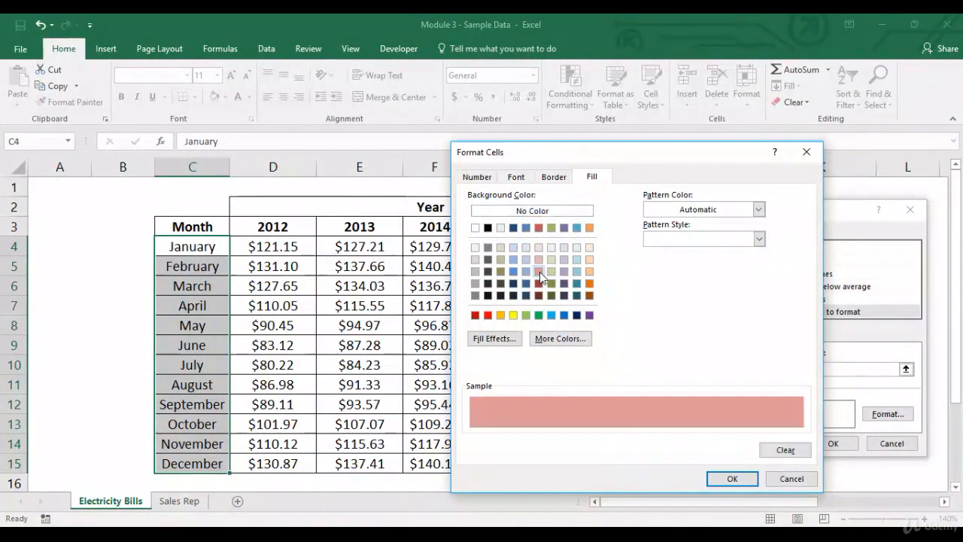
click(759, 210)
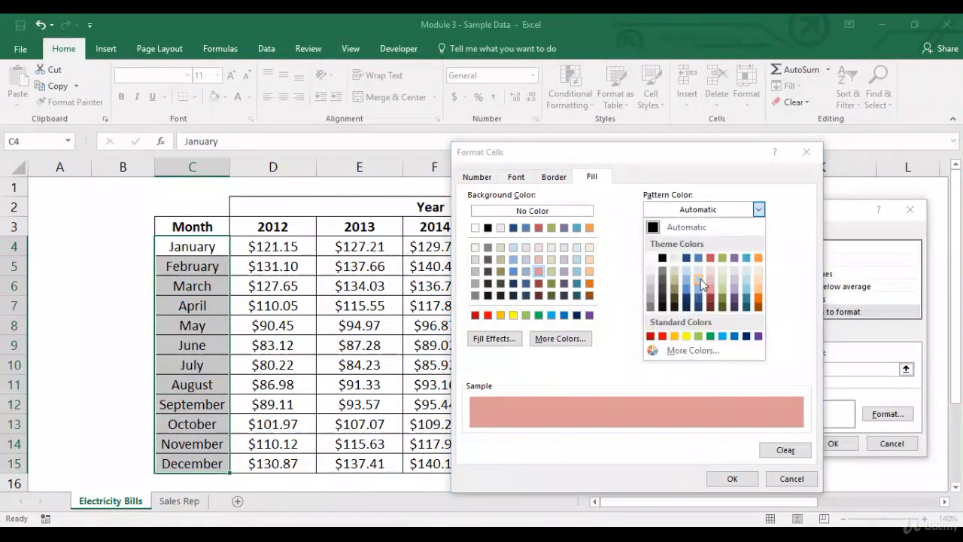
click(711, 295)
click(722, 238)
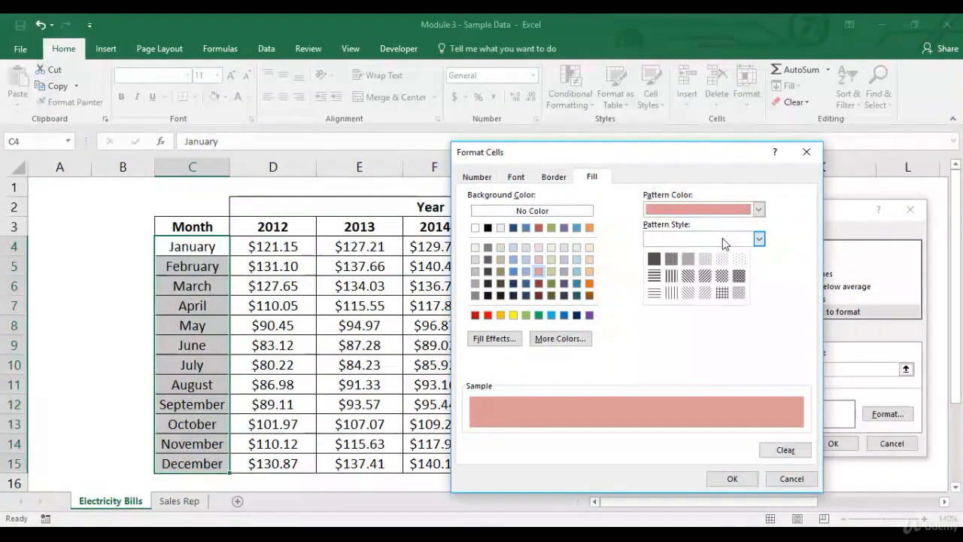
click(671, 276)
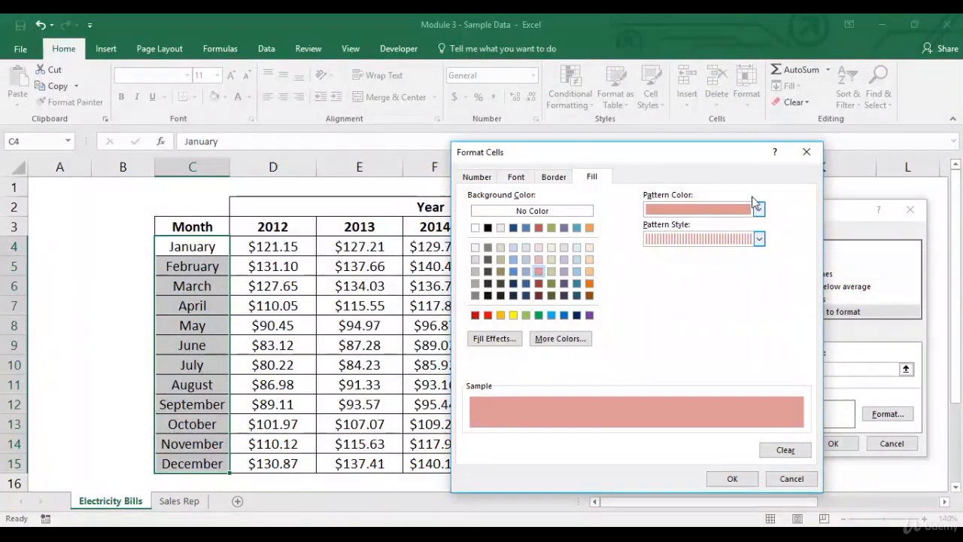
click(759, 211)
click(686, 258)
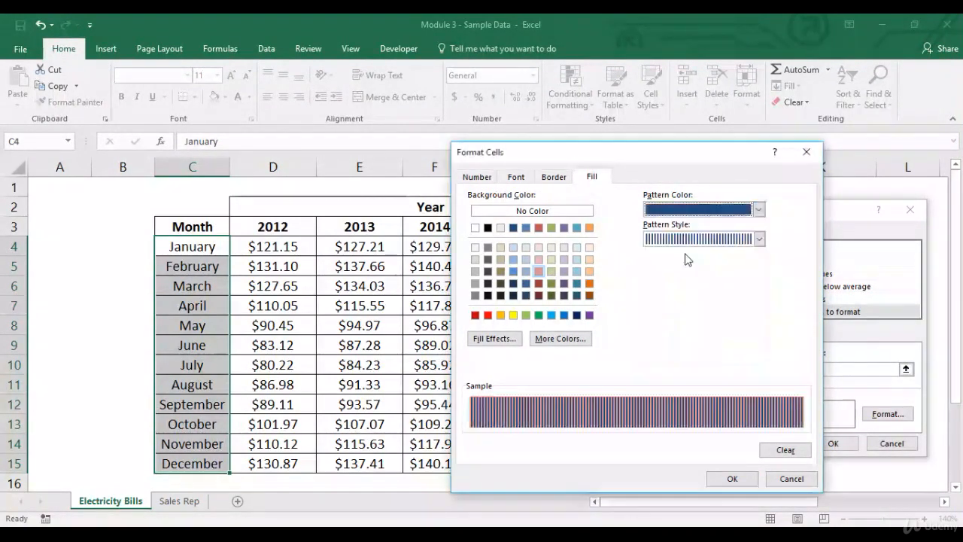
click(732, 479)
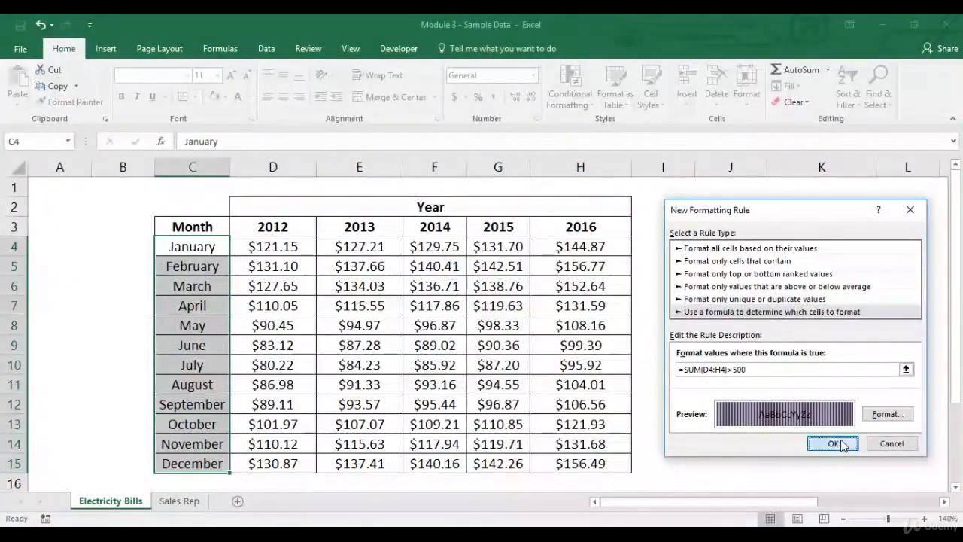
click(833, 443)
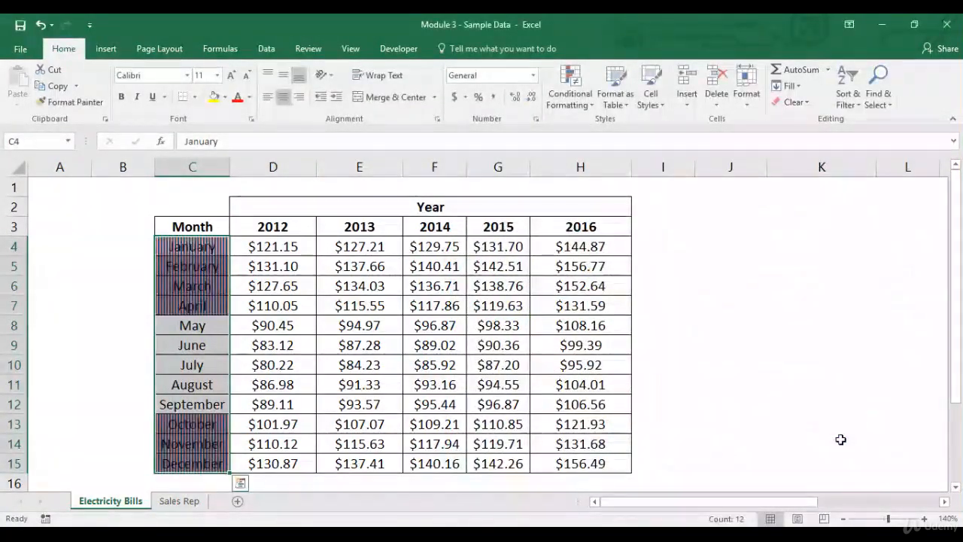
- Examine which month names the new rule highlights, then deselect the range
click(242, 246)
drag(196, 247, 199, 304)
drag(200, 421, 188, 463)
click(158, 201)
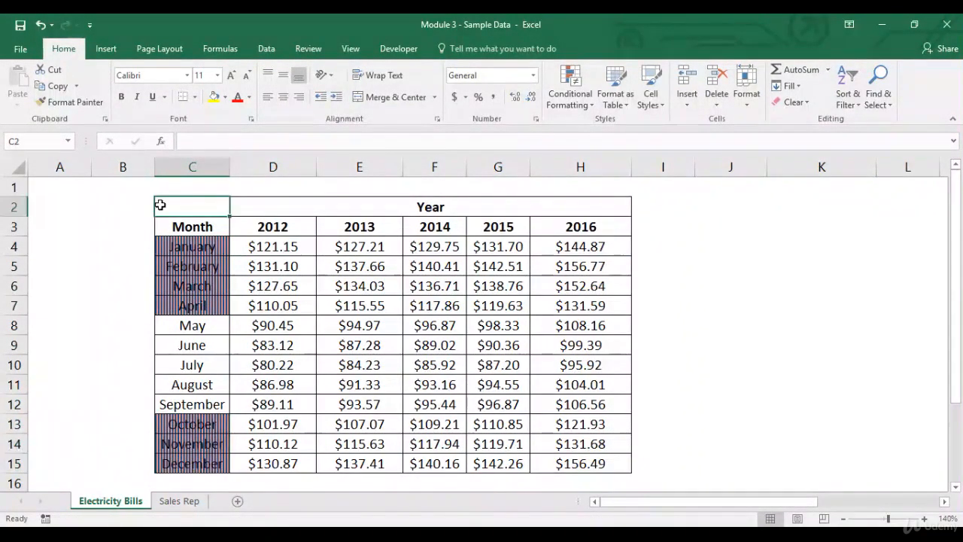